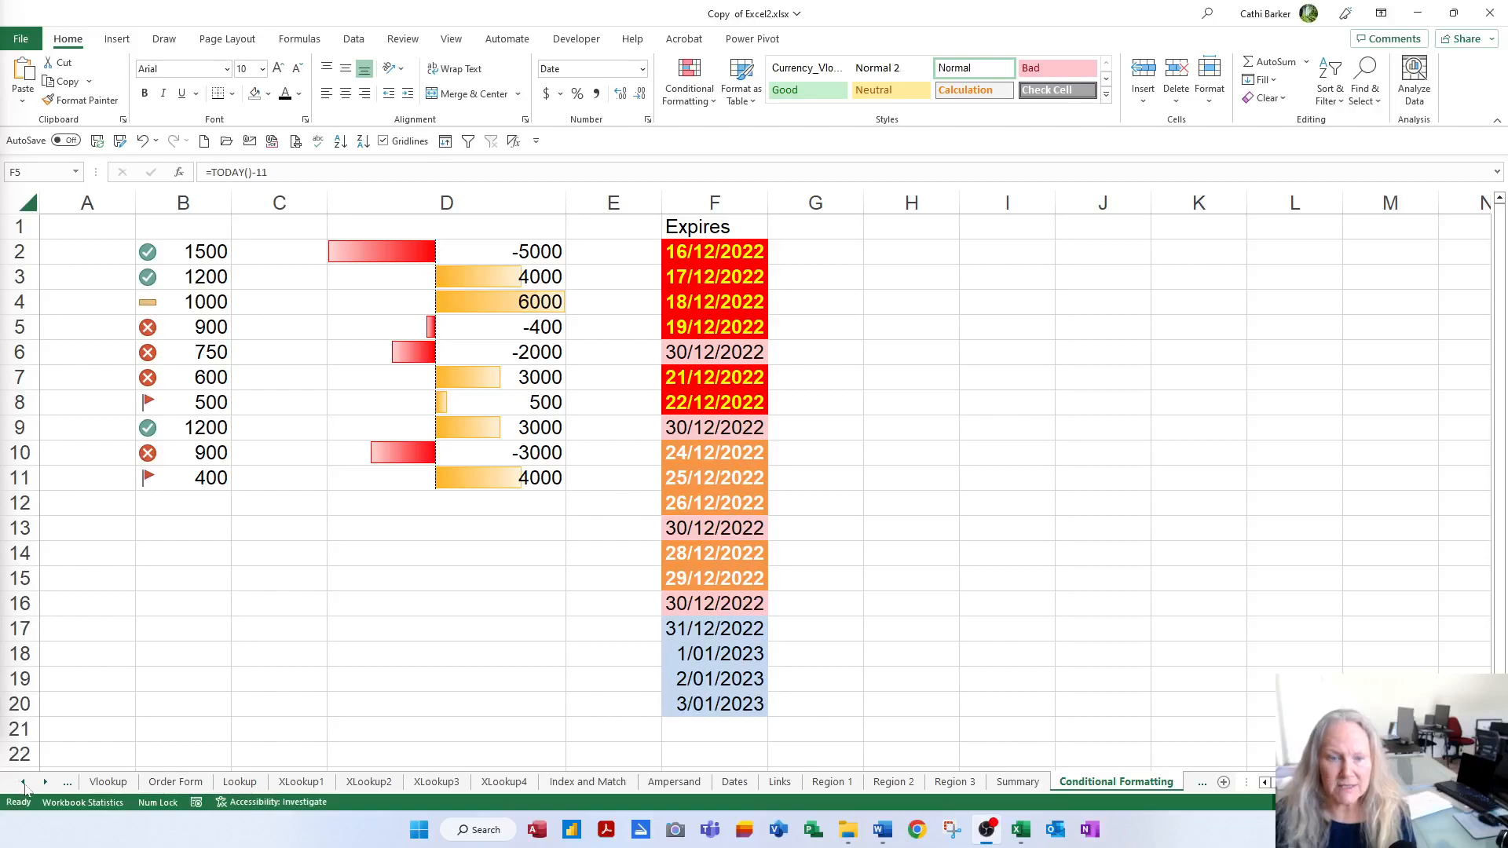
Step: Jump to the First IF worksheet using the workbook's full list of sheets
{"action": "right_click", "coordinate": [25, 785]}
{"action": "right_click", "coordinate": [25, 785]}
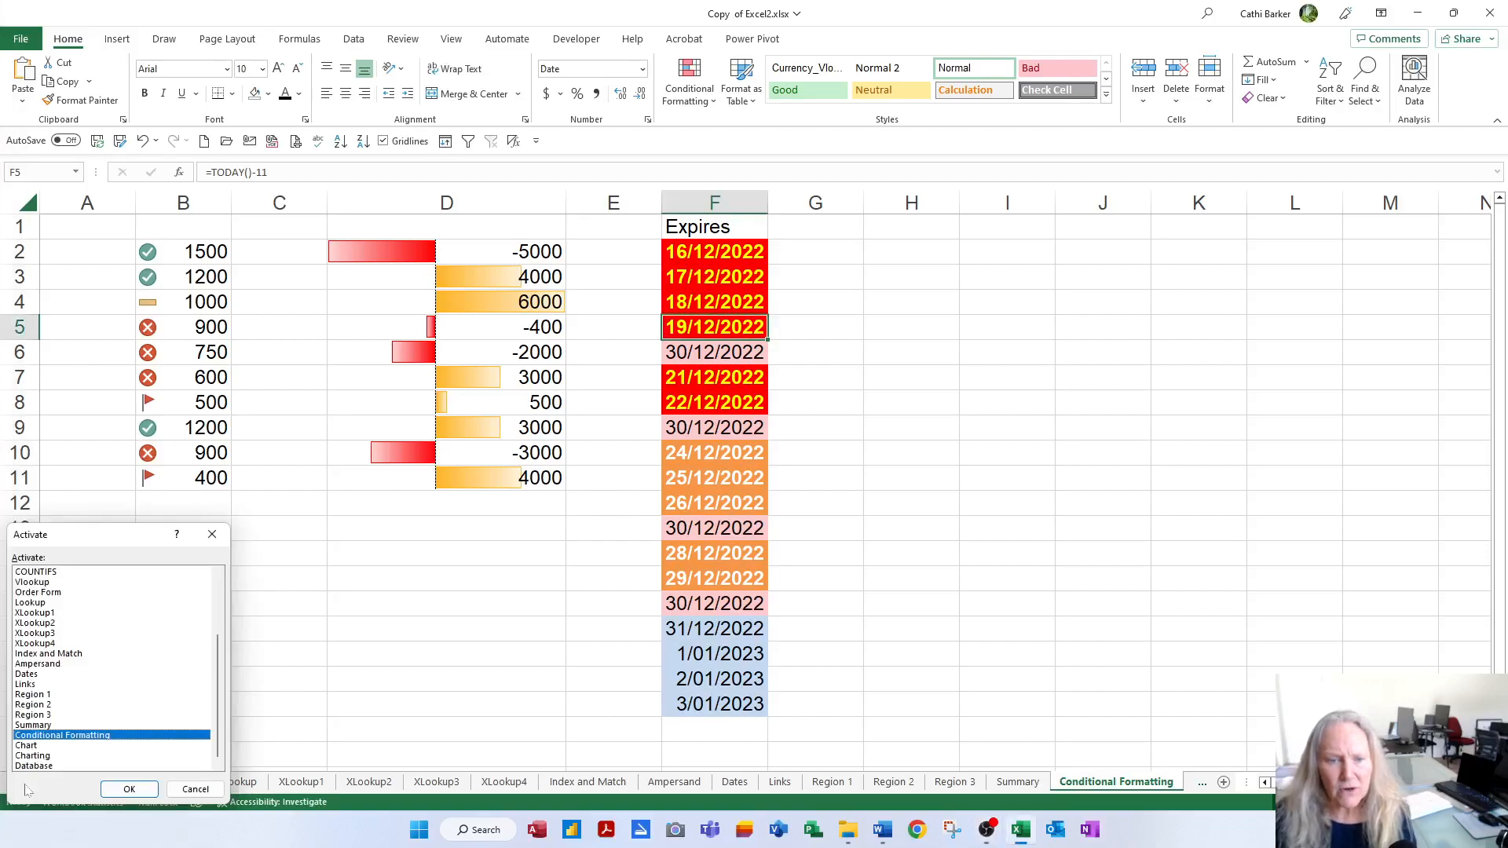
{"action": "left_click_drag", "start_coordinate": [222, 697], "coordinate": [232, 585]}
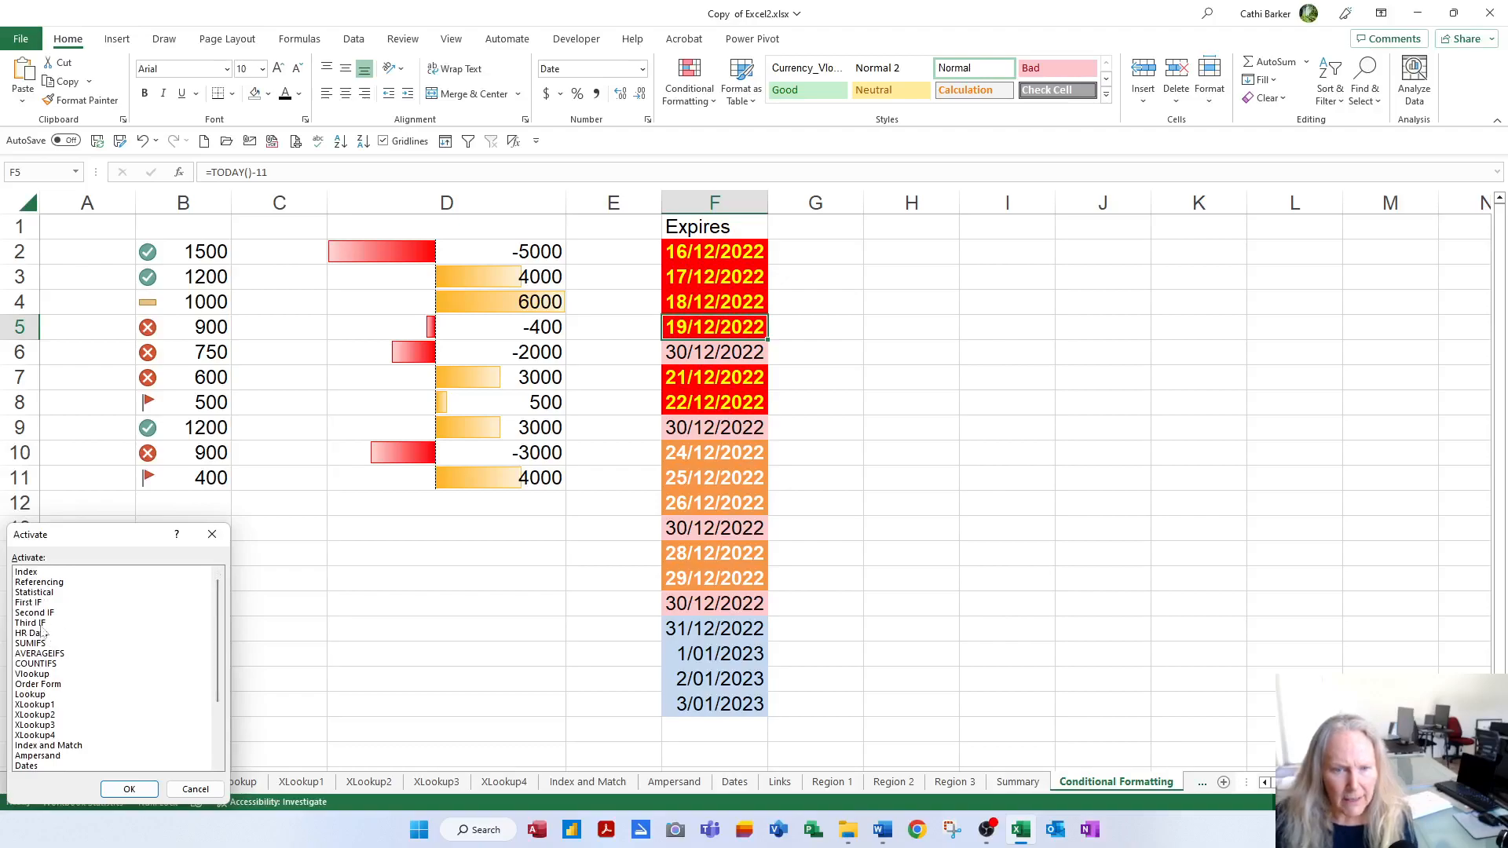
{"action": "left_click", "coordinate": [36, 602]}
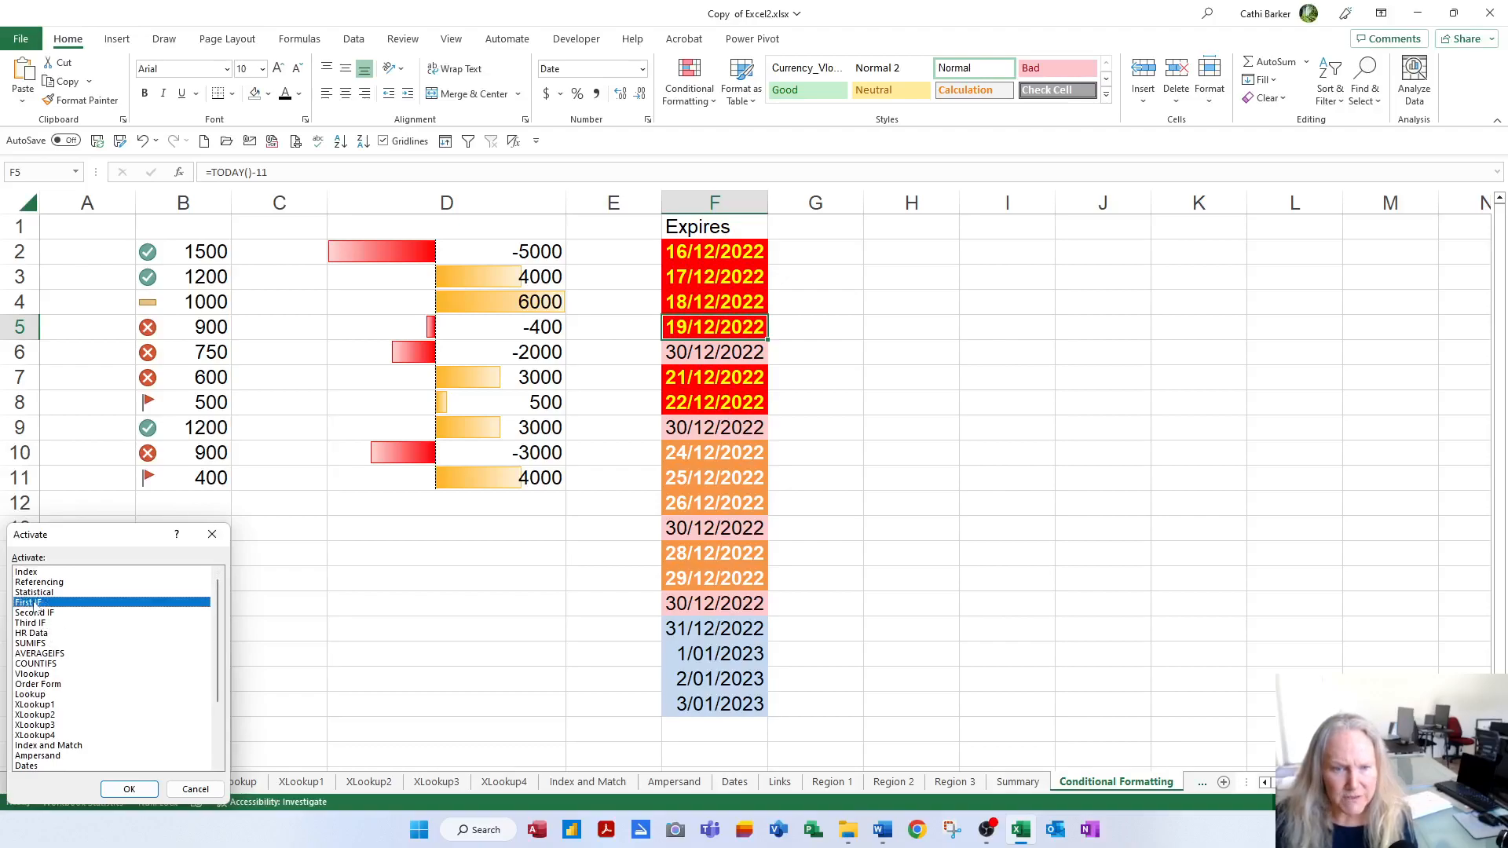
{"action": "left_click", "coordinate": [129, 789]}
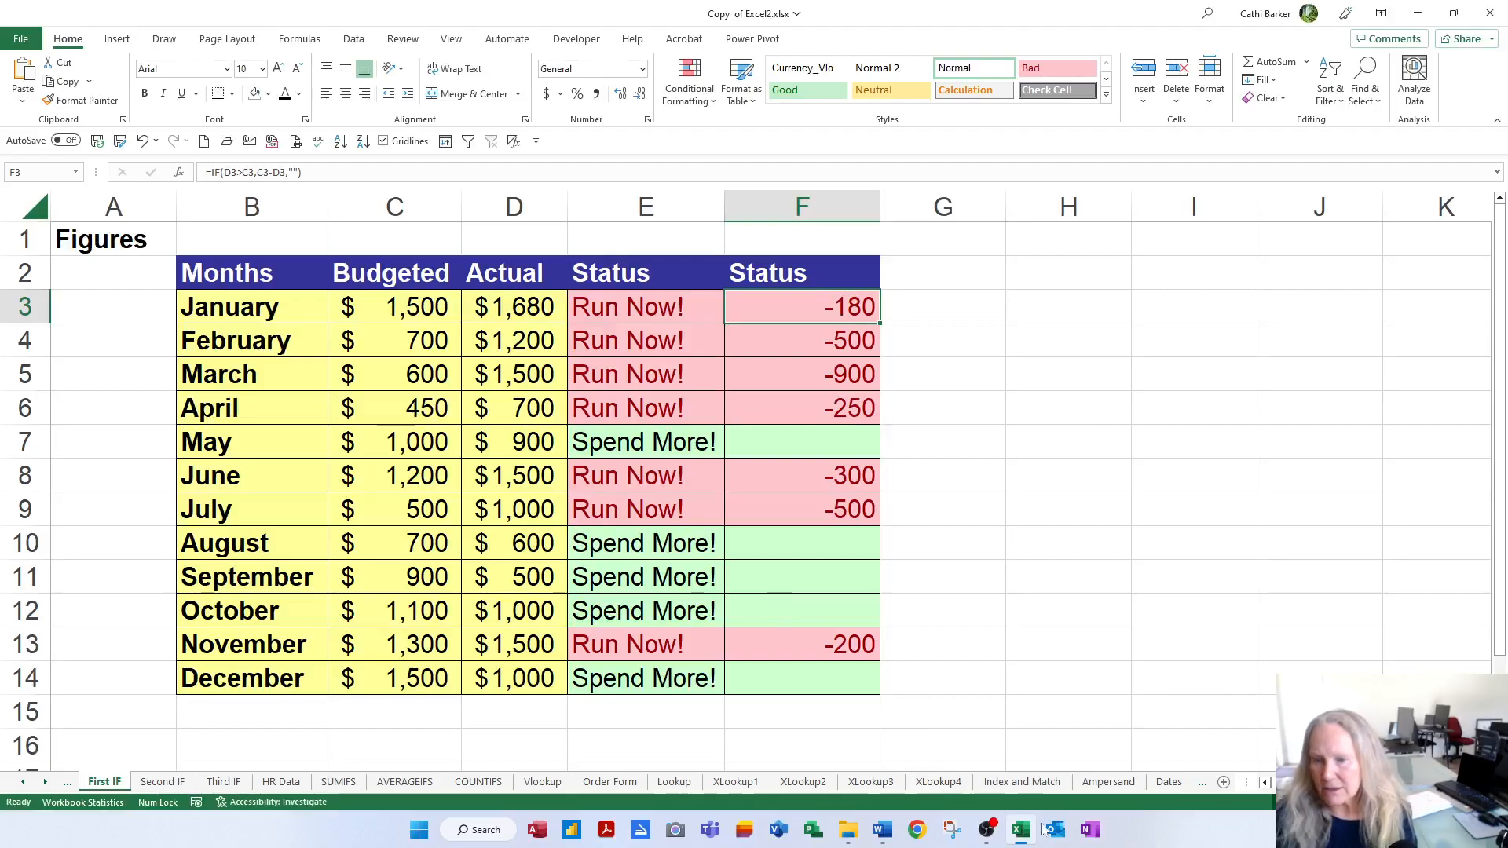
Step: Add a new worksheet after First IF and name it Finance Dashboard
{"action": "left_click", "coordinate": [1224, 783]}
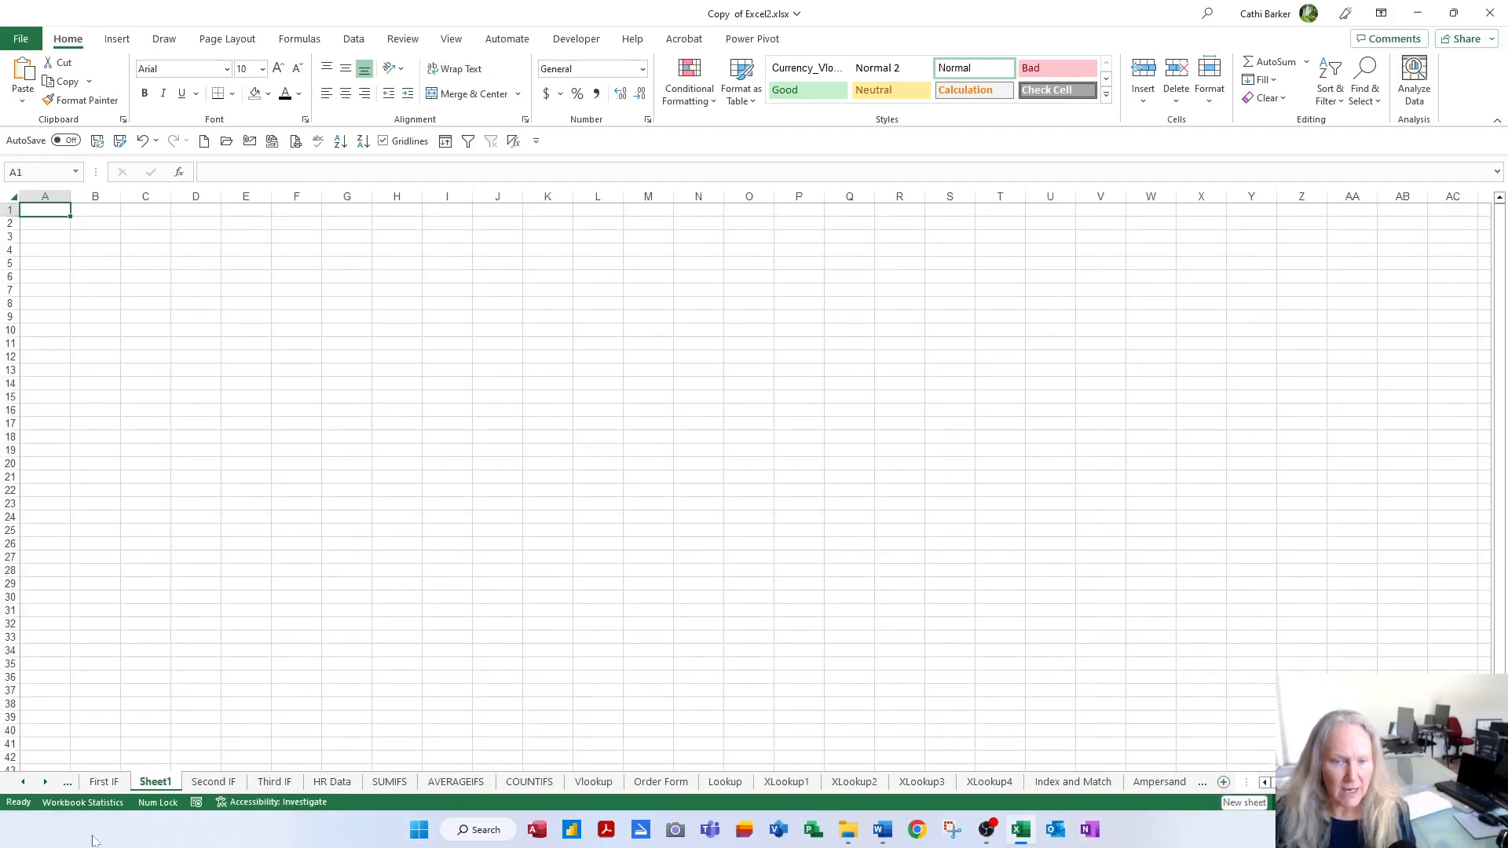
{"action": "double_click", "coordinate": [156, 781]}
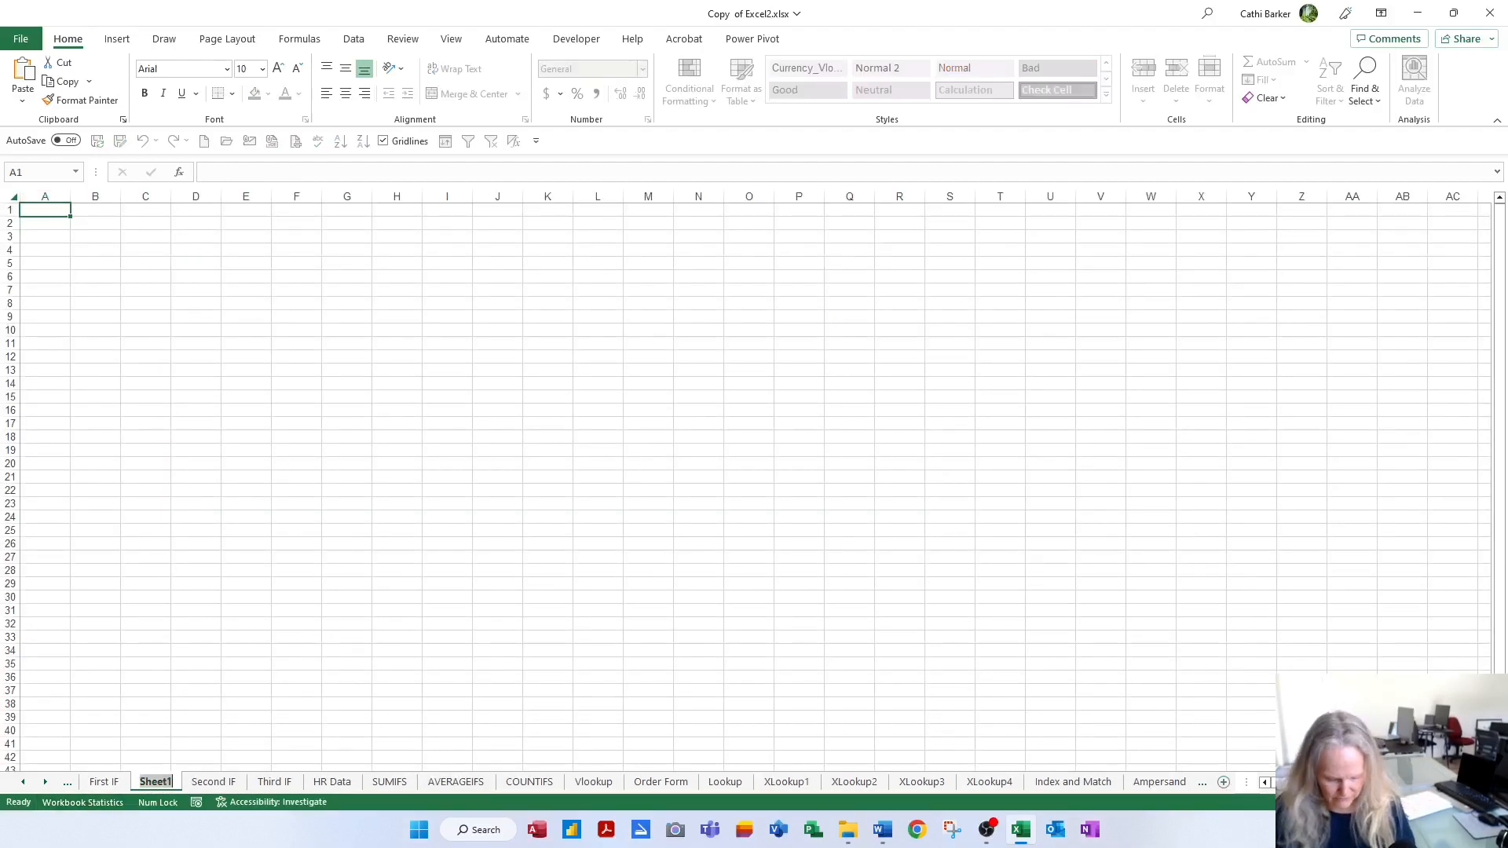
{"action": "type", "text": "Finance"}
{"action": "key", "text": "Return"}
{"action": "type", "text": "Dashboard"}
{"action": "key", "text": "Return"}
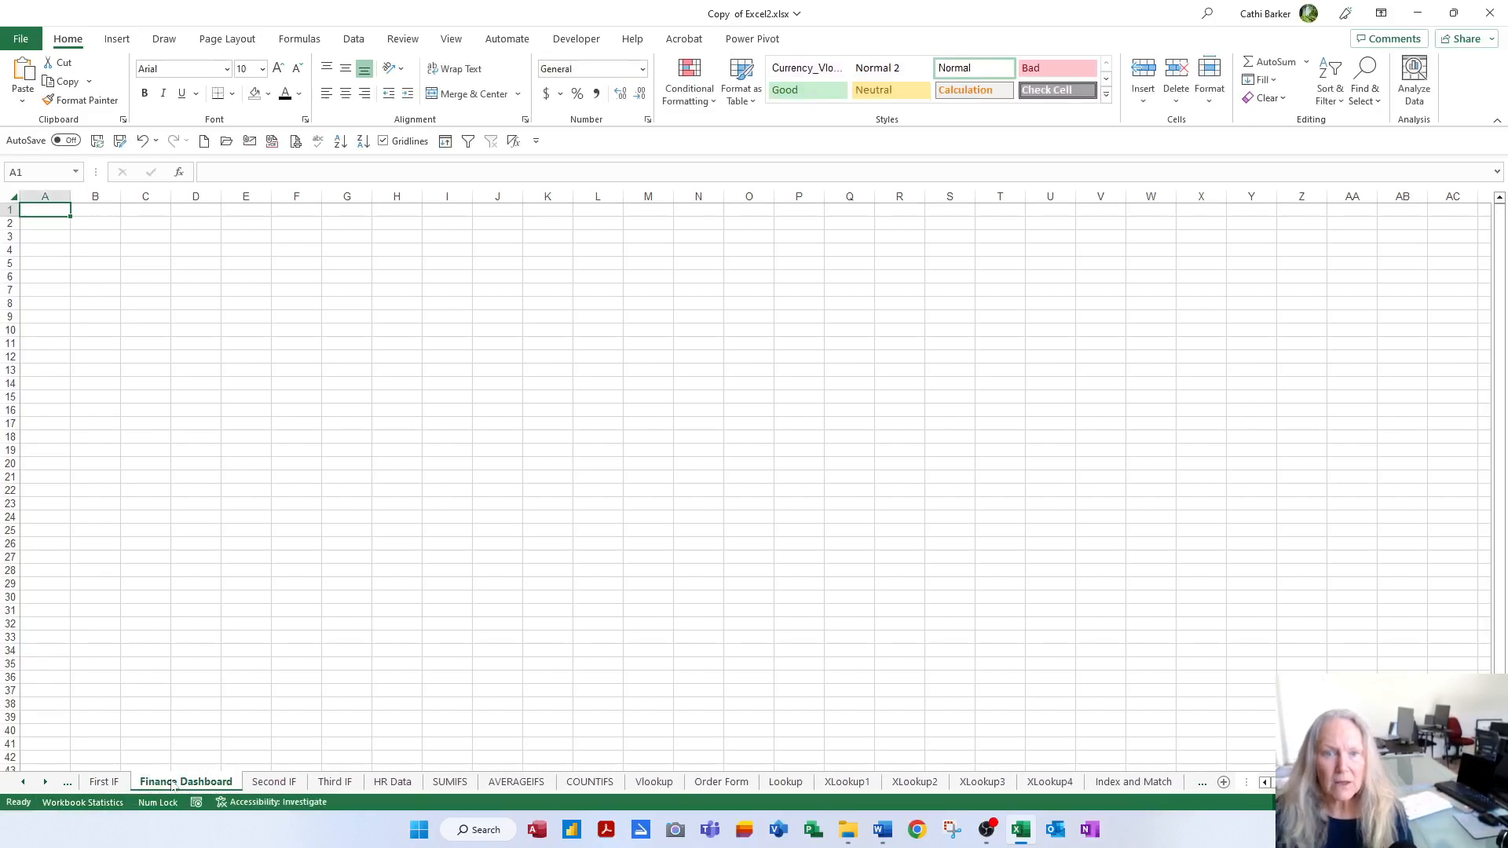
Step: Enter the title Finance Dashboard in cell A1 of the new sheet
{"action": "type", "text": "Finance "}
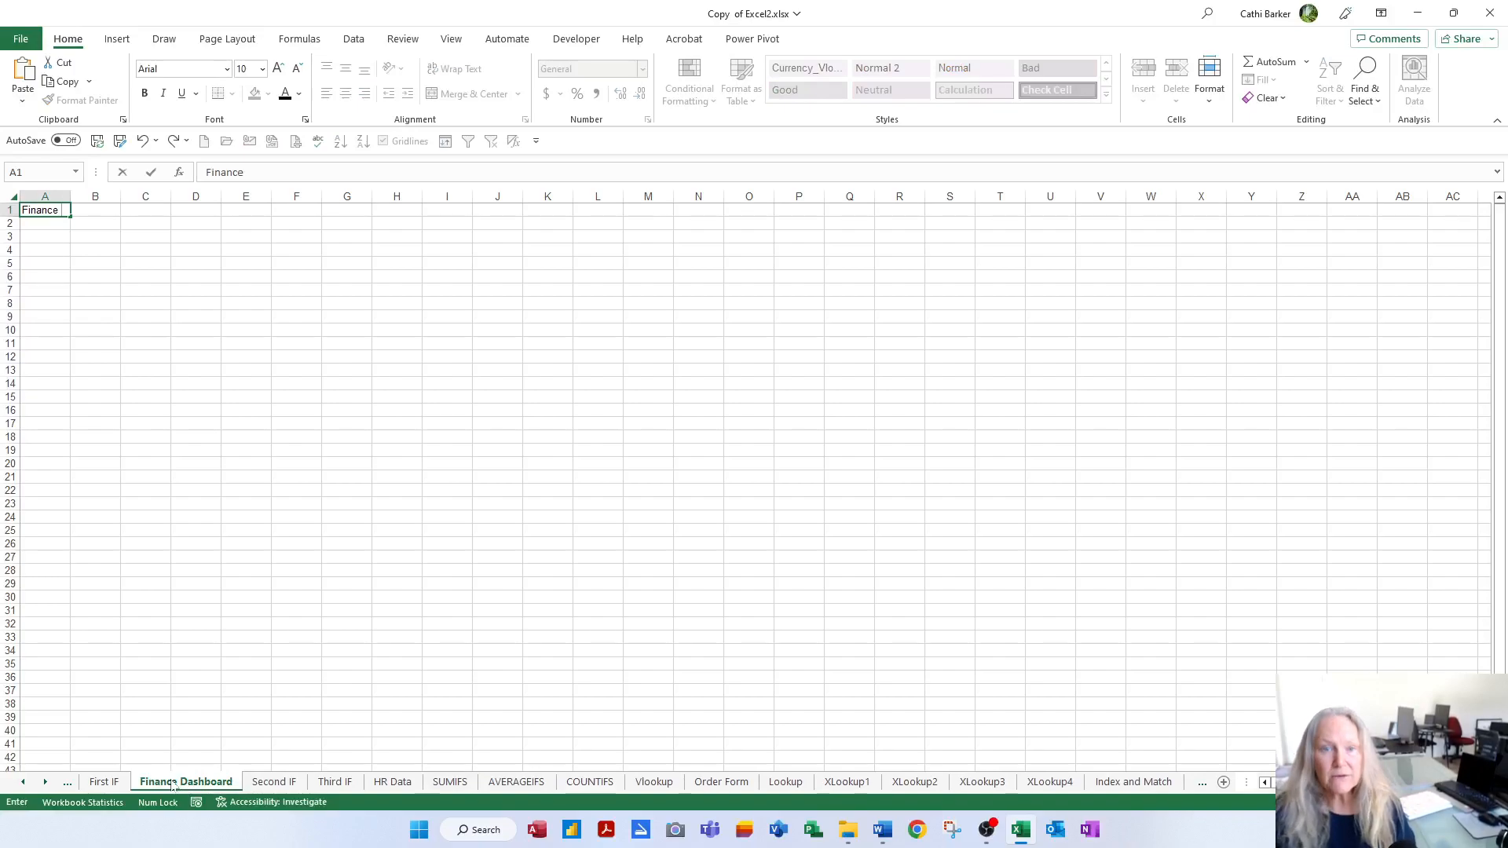
{"action": "type", "text": "Dashboard"}
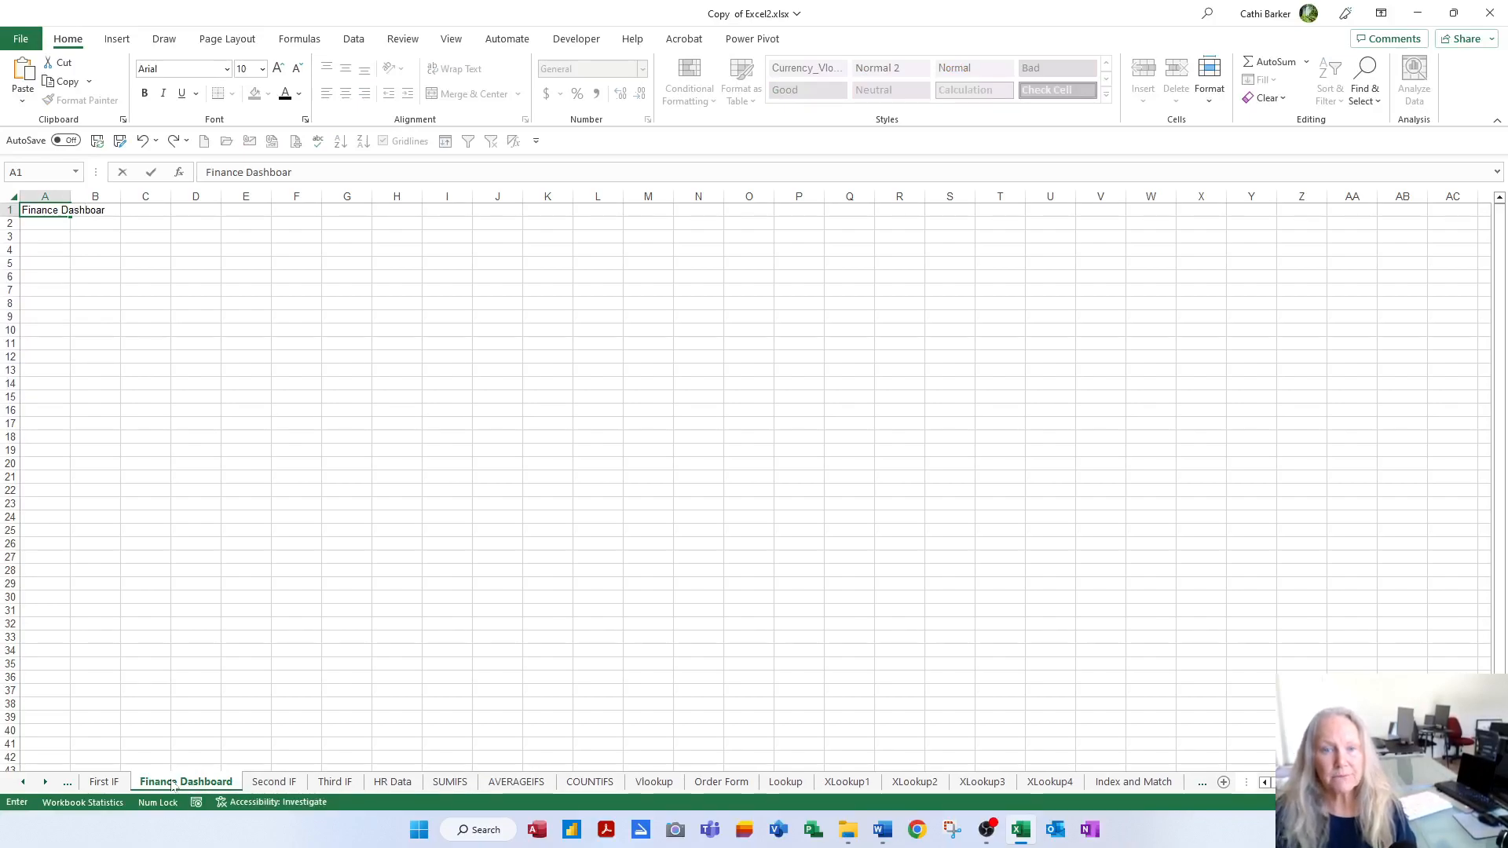
{"action": "key", "text": "Return"}
Step: Enlarge the title text in cell A1 to font size 20
{"action": "key", "text": "Up"}
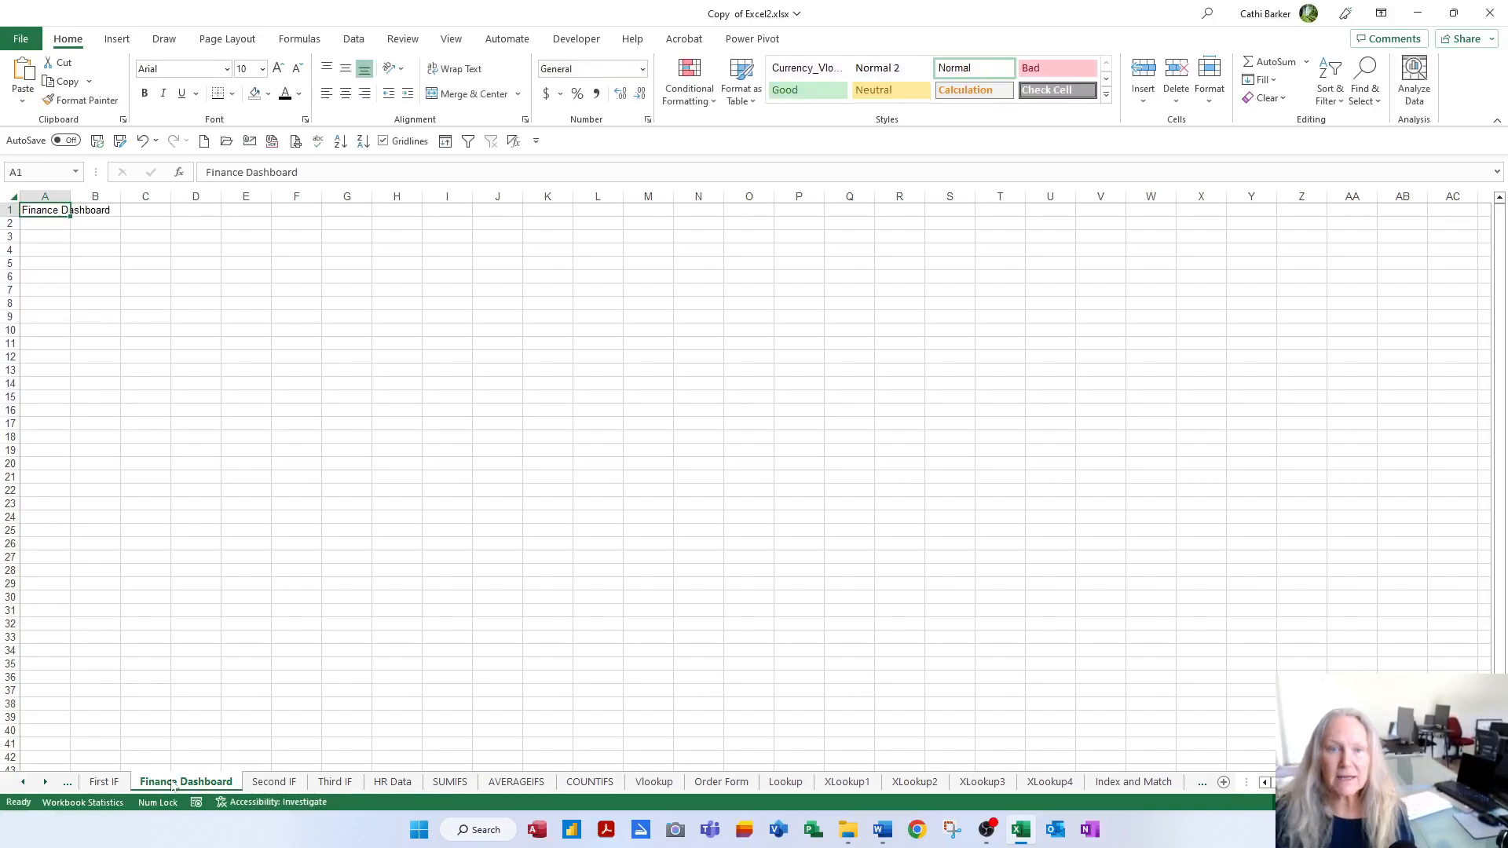
{"action": "left_click", "coordinate": [279, 70]}
{"action": "left_click", "coordinate": [279, 69]}
{"action": "left_click", "coordinate": [279, 69]}
{"action": "left_click", "coordinate": [279, 69]}
{"action": "left_click", "coordinate": [279, 69]}
{"action": "left_click", "coordinate": [279, 69]}
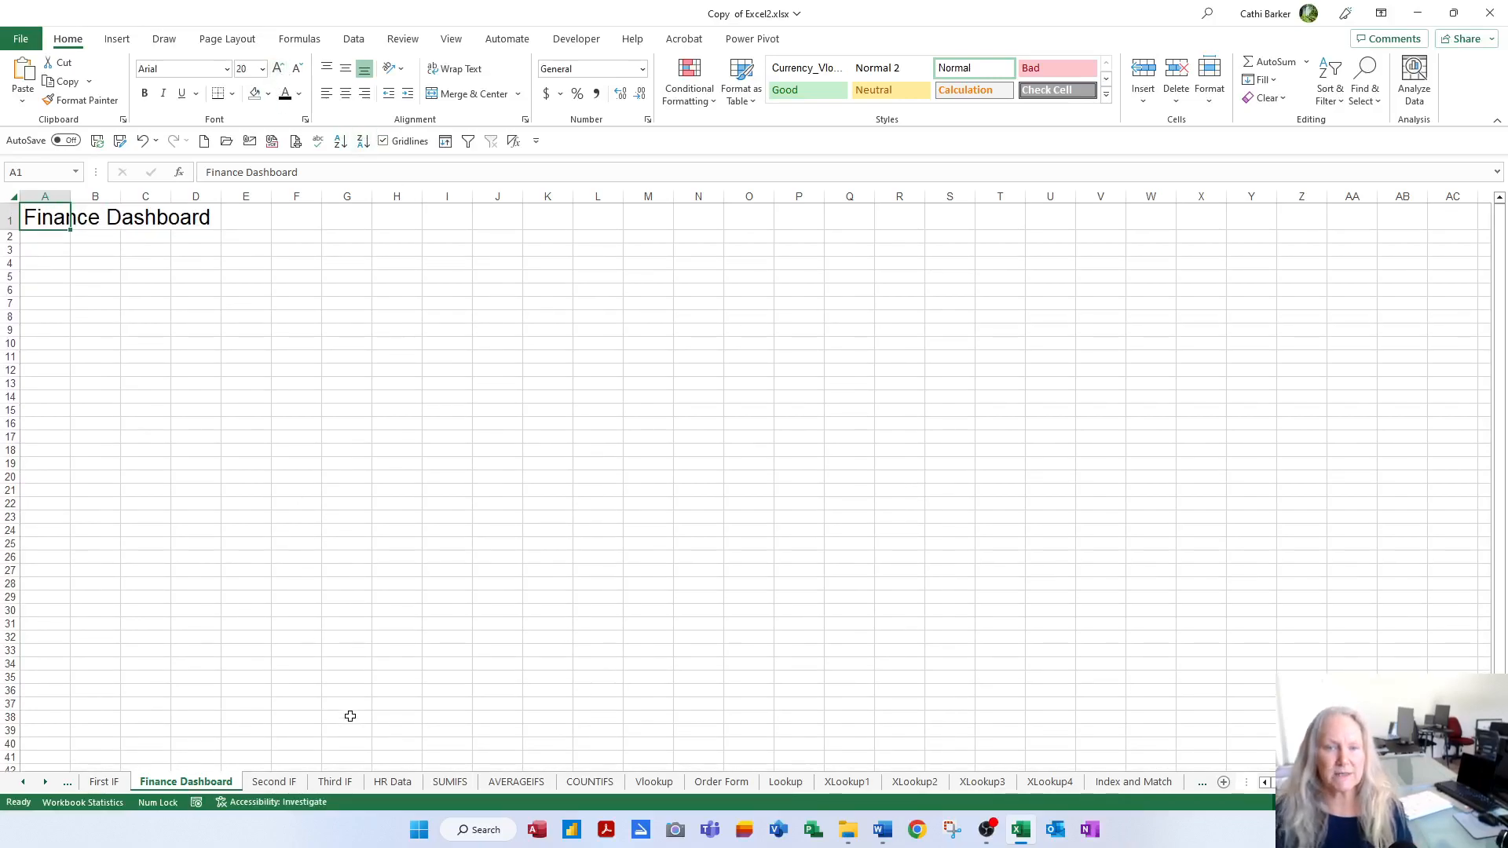
Step: Hide the gridlines and the row and column headings on the Finance Dashboard sheet
{"action": "left_click", "coordinate": [217, 370]}
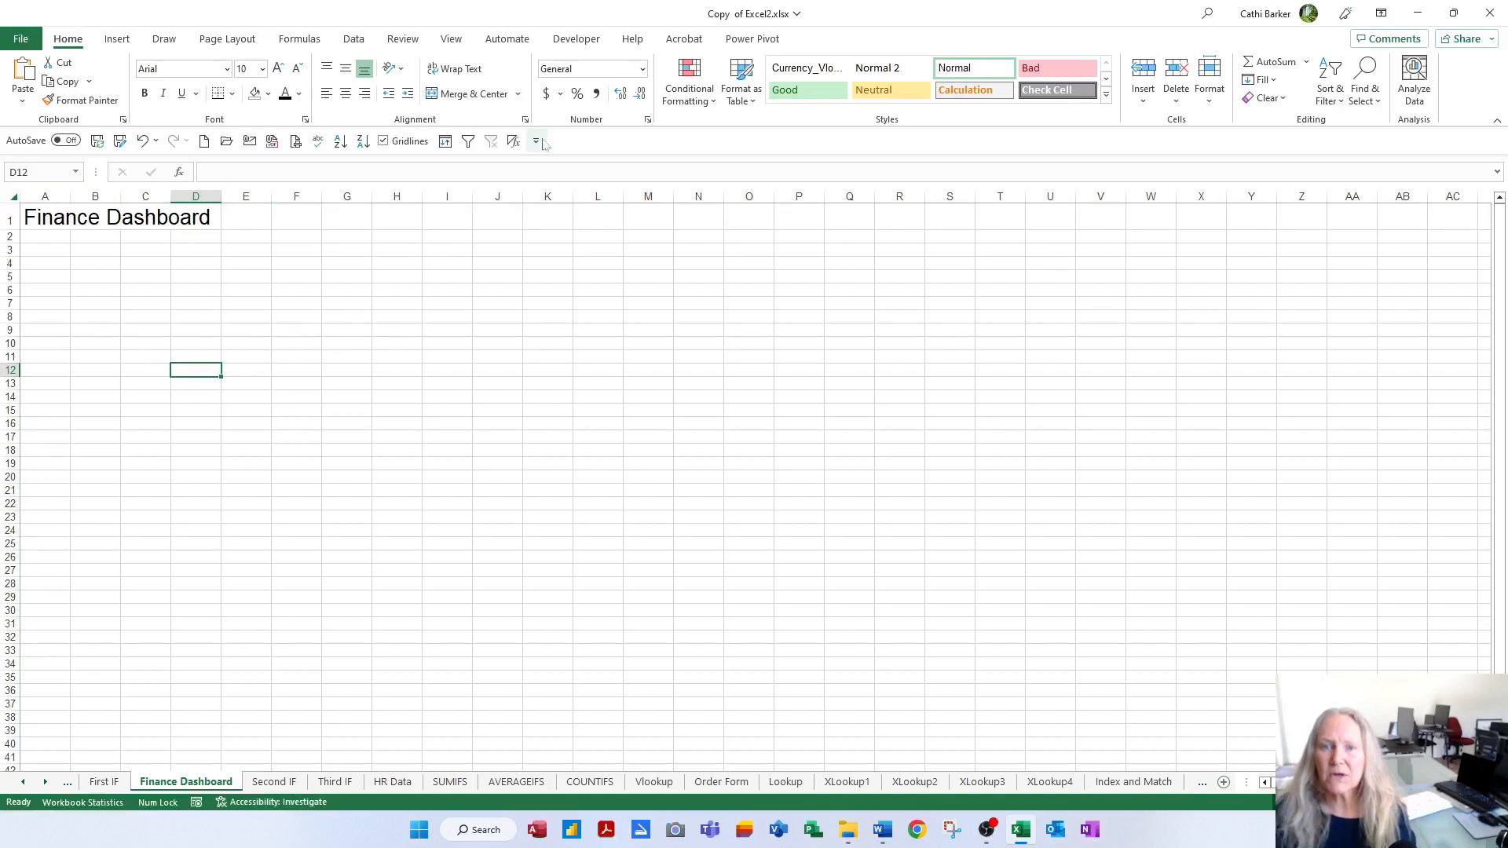
{"action": "left_click", "coordinate": [454, 40]}
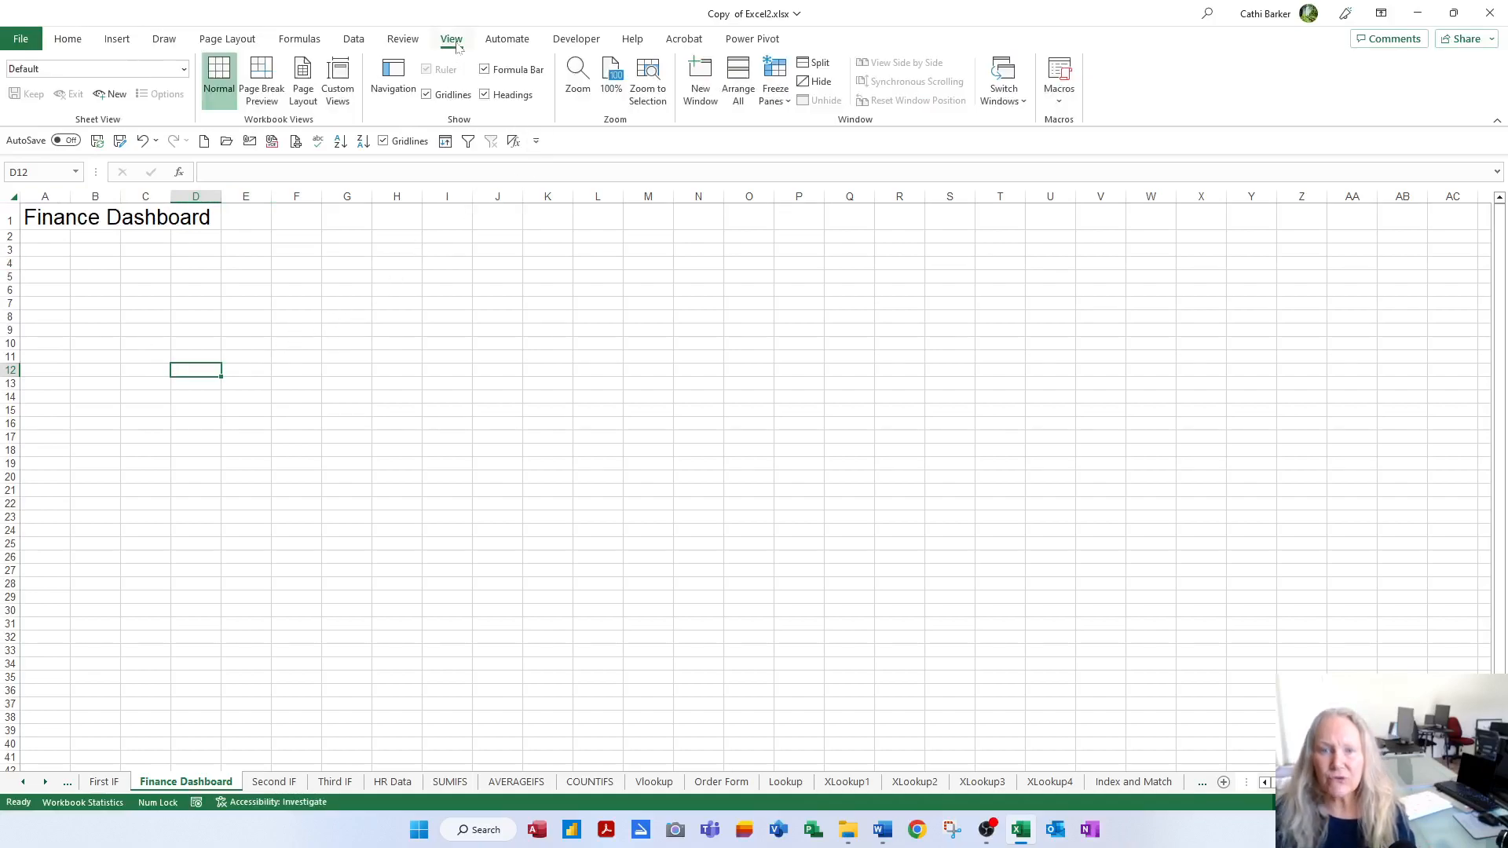
{"action": "left_click", "coordinate": [451, 98]}
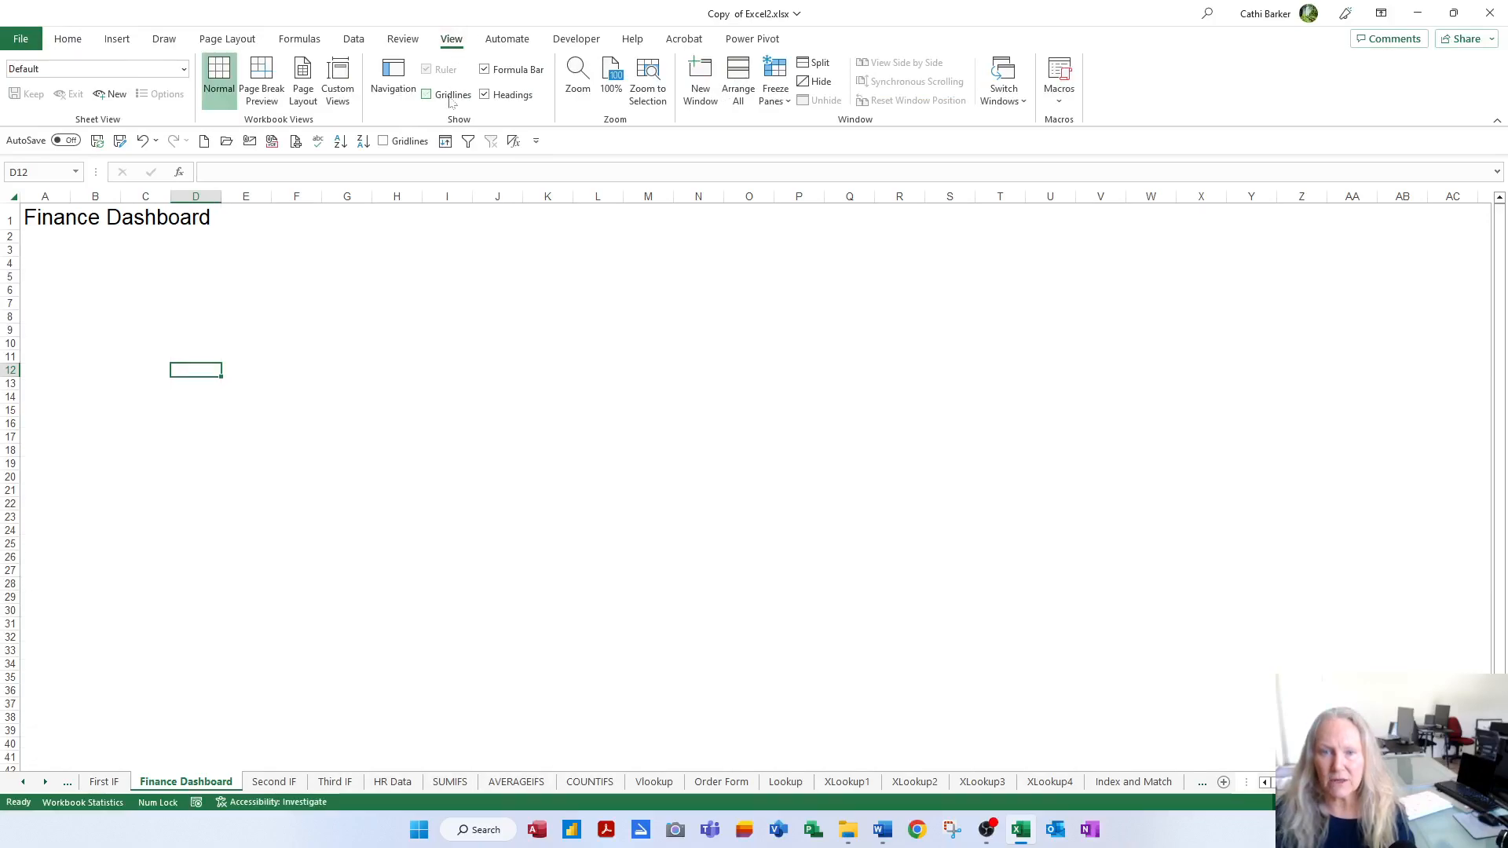
{"action": "left_click", "coordinate": [510, 98]}
{"action": "left_click", "coordinate": [53, 248]}
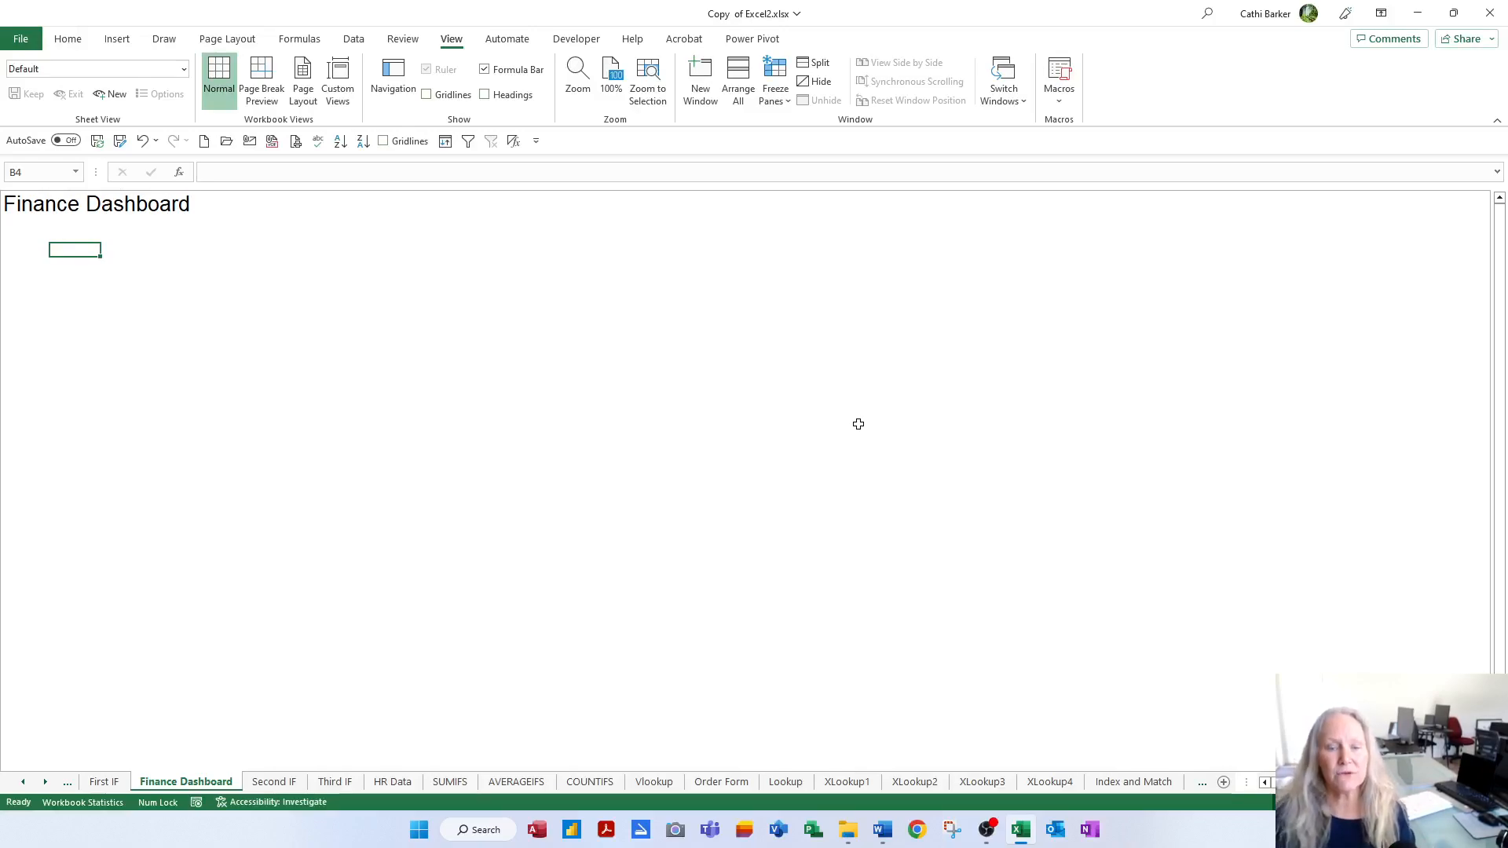
Step: Create a column chart on its own chart sheet from the Months and Budgeted data in B2:C14 of the First IF sheet
{"action": "left_click", "coordinate": [121, 785]}
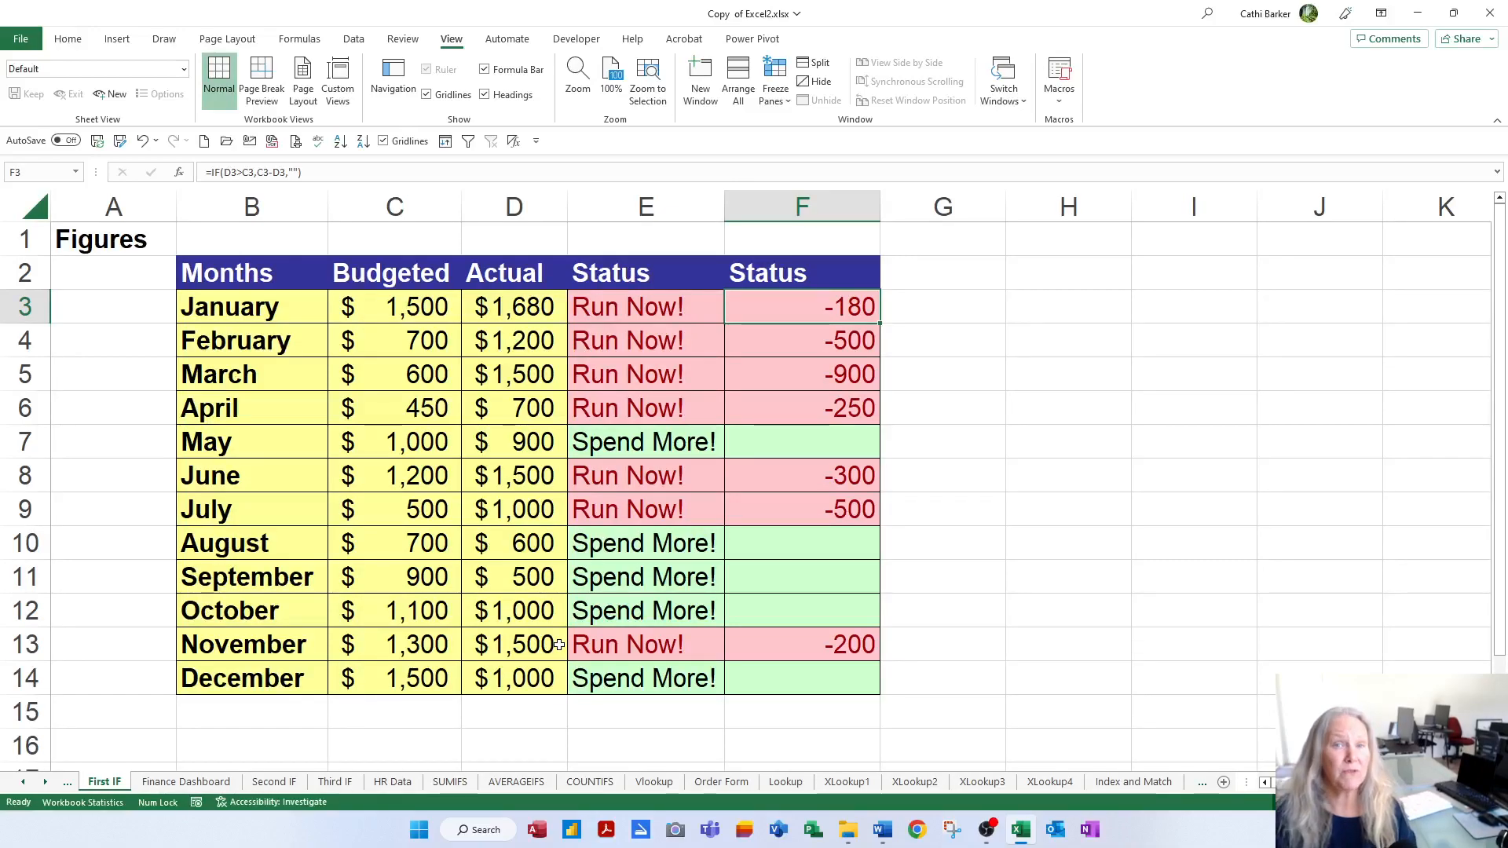
{"action": "left_click", "coordinate": [234, 283]}
{"action": "left_click_drag", "start_coordinate": [329, 285], "coordinate": [374, 673]}
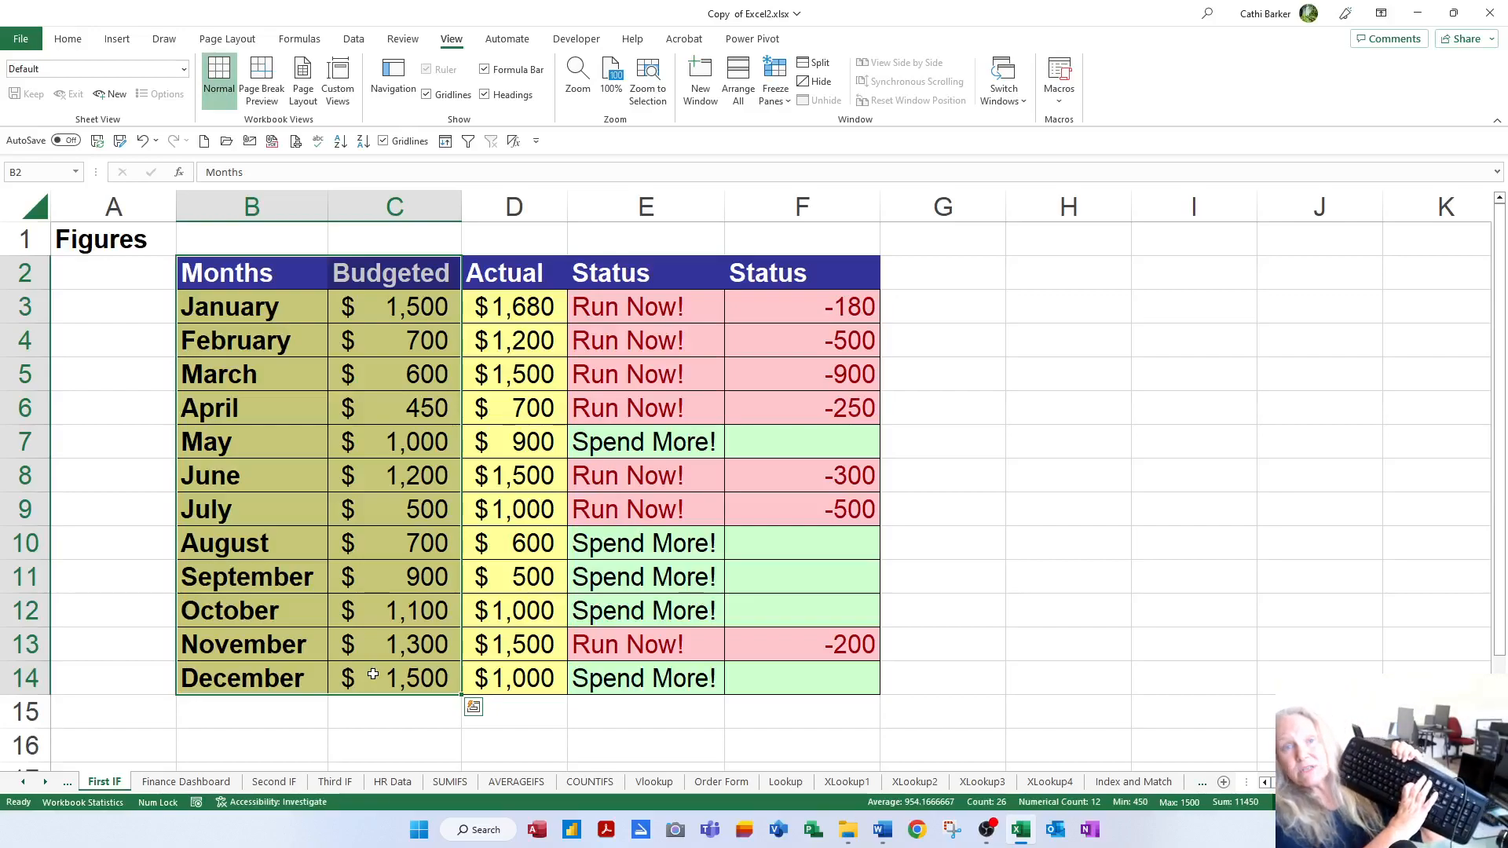
{"action": "key", "text": "F11"}
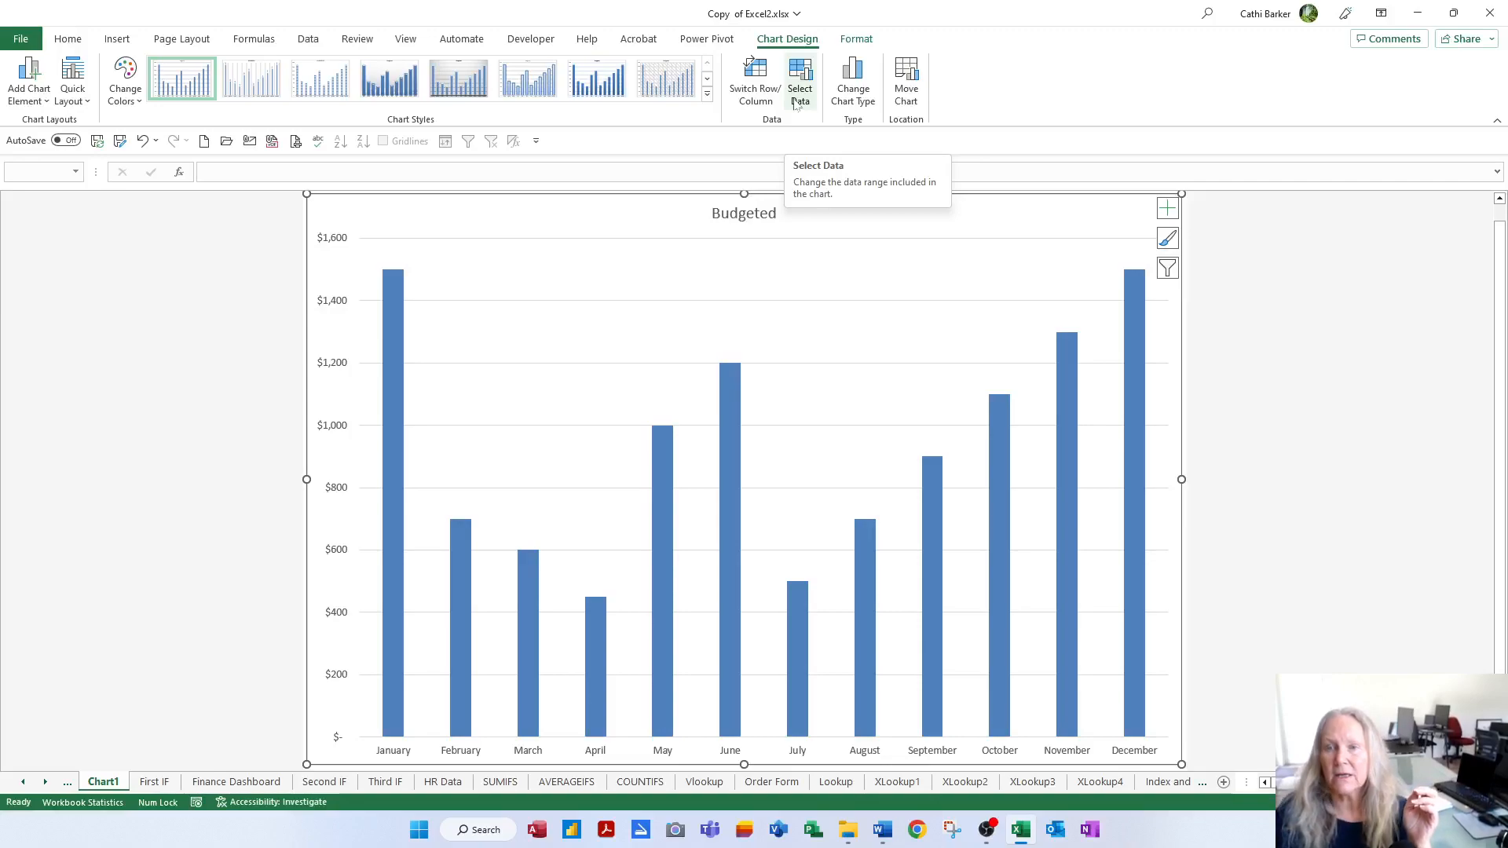
Step: Change the Budgeted column chart to a 3-D Pie chart
{"action": "right_click", "coordinate": [831, 271]}
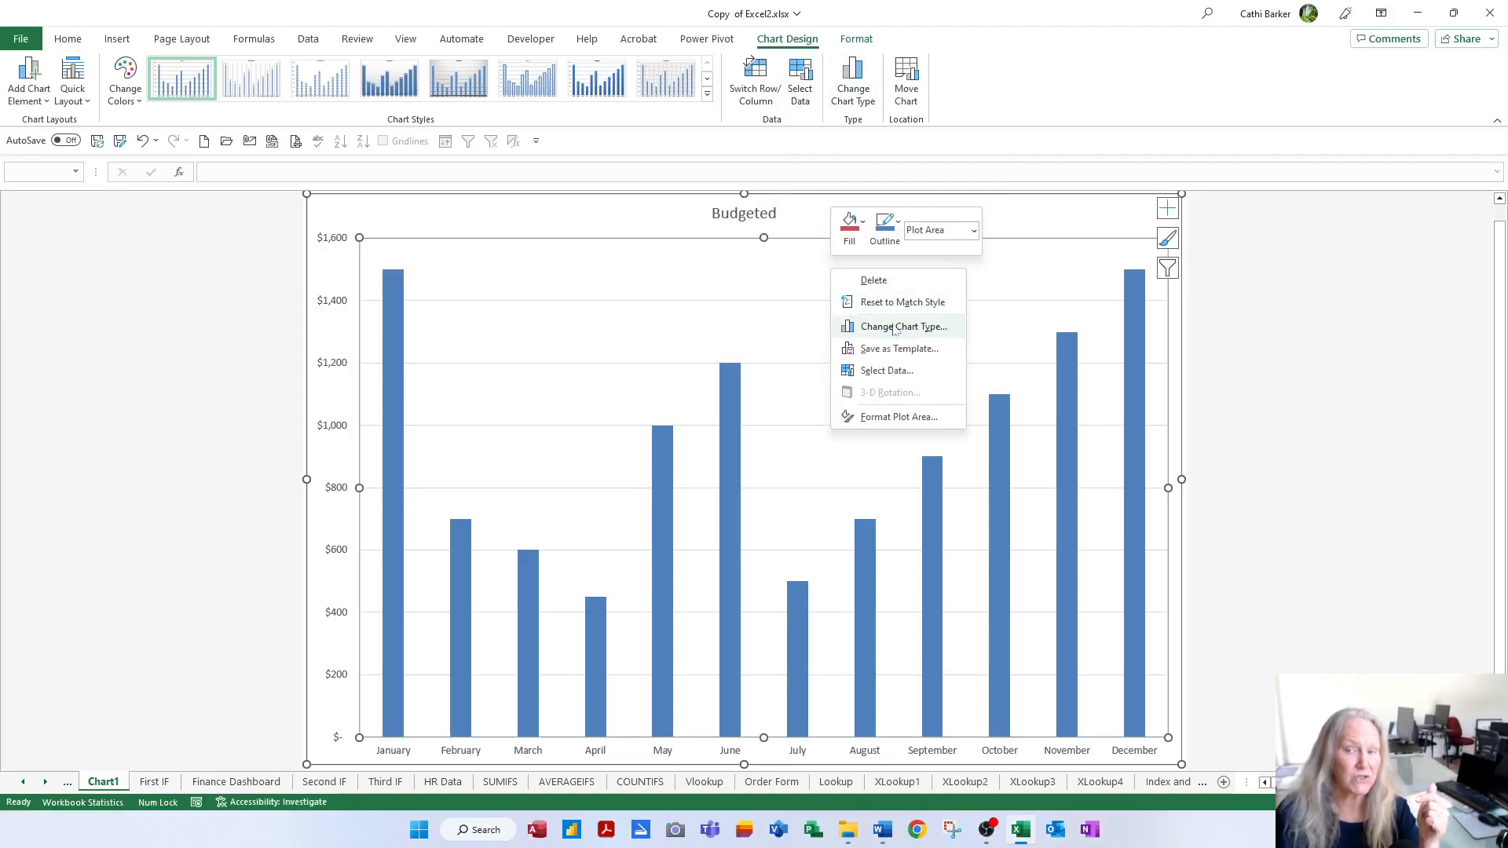
{"action": "left_click", "coordinate": [852, 80]}
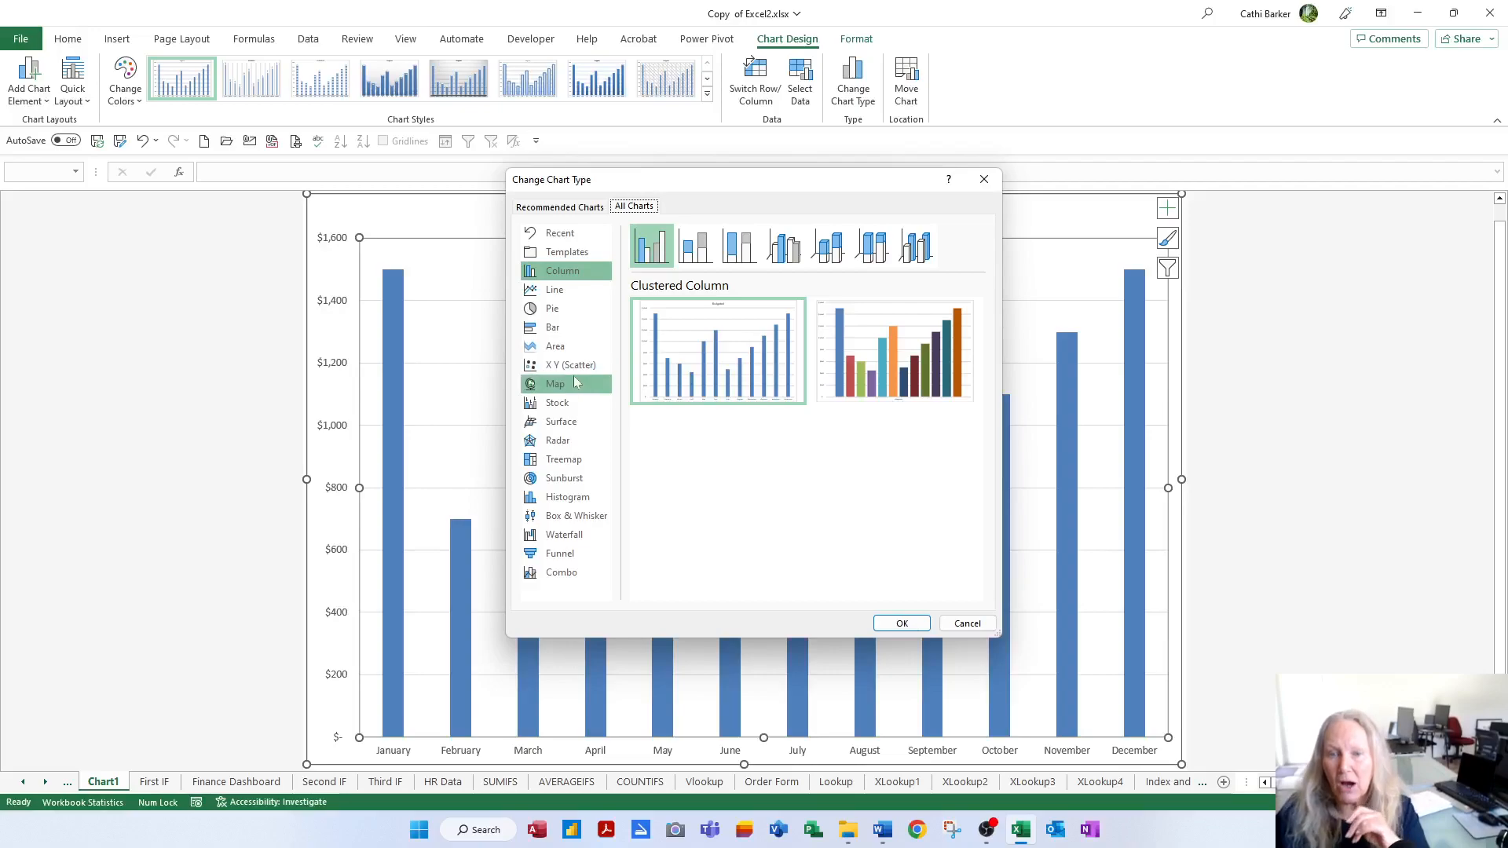
{"action": "left_click", "coordinate": [572, 312]}
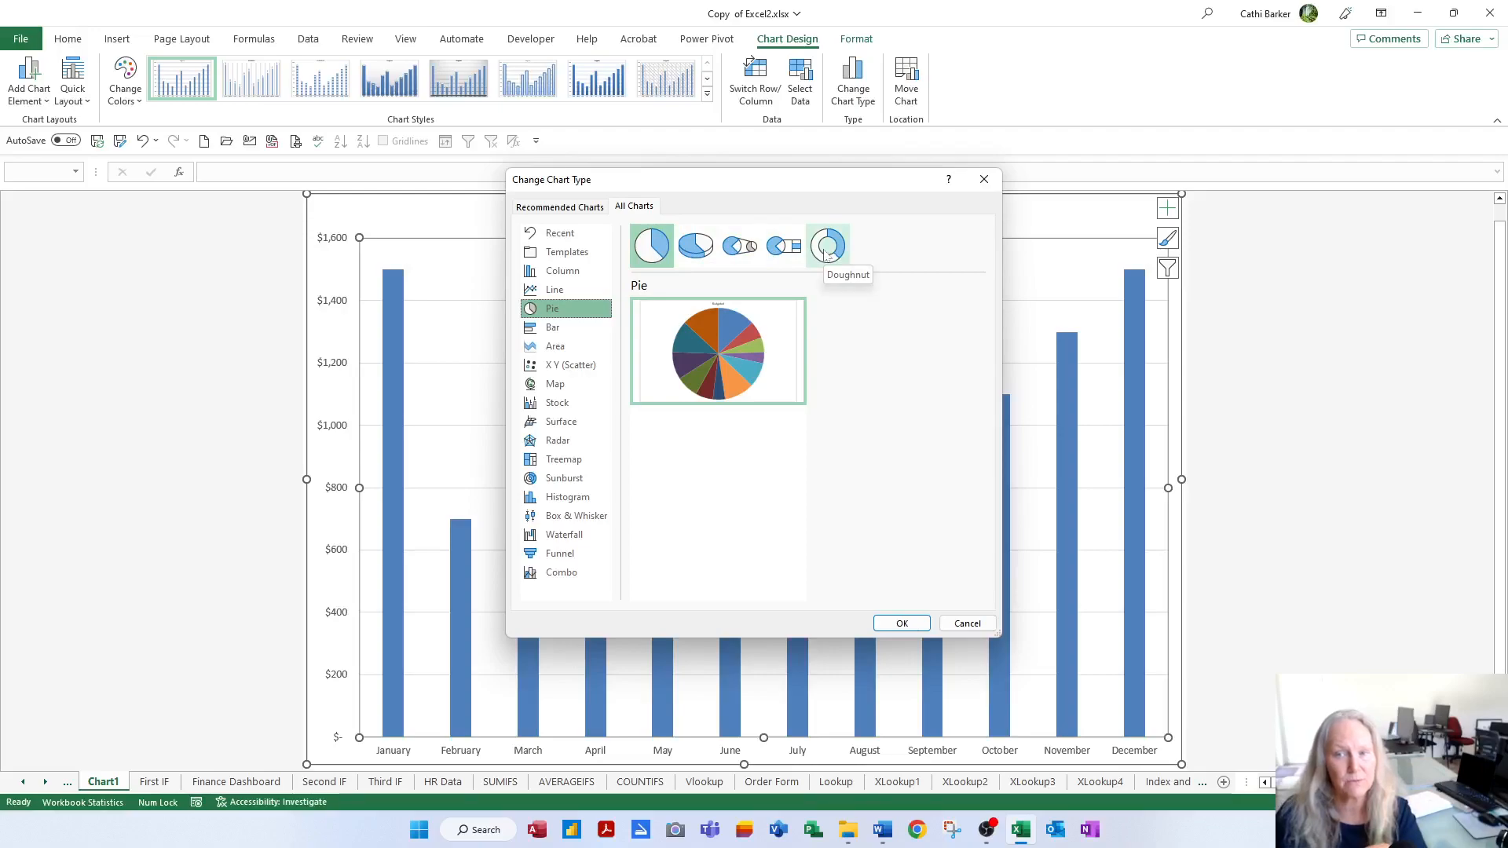
{"action": "left_click", "coordinate": [700, 251]}
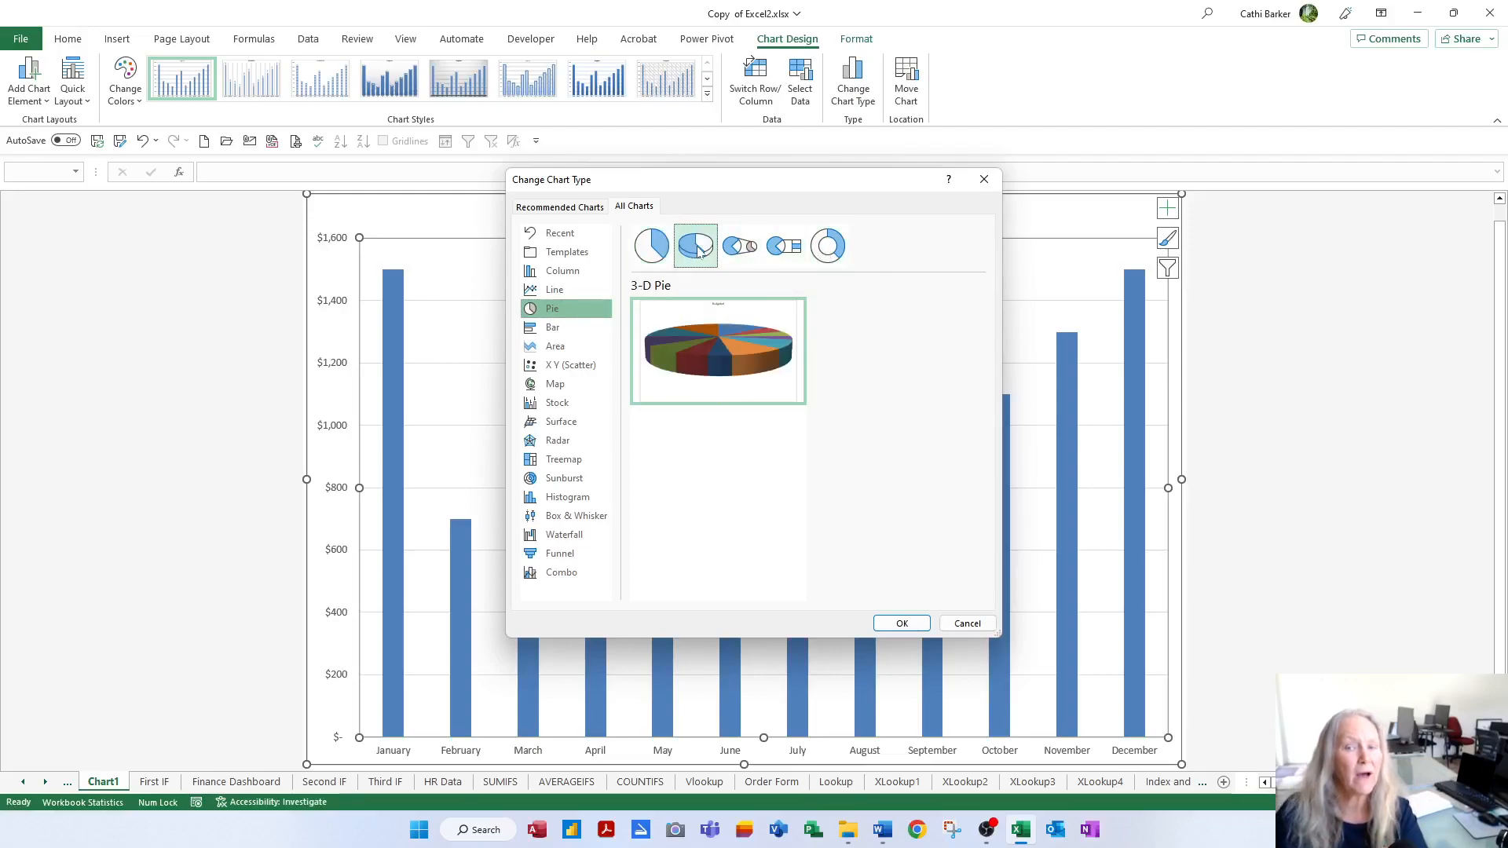
{"action": "left_click", "coordinate": [907, 622]}
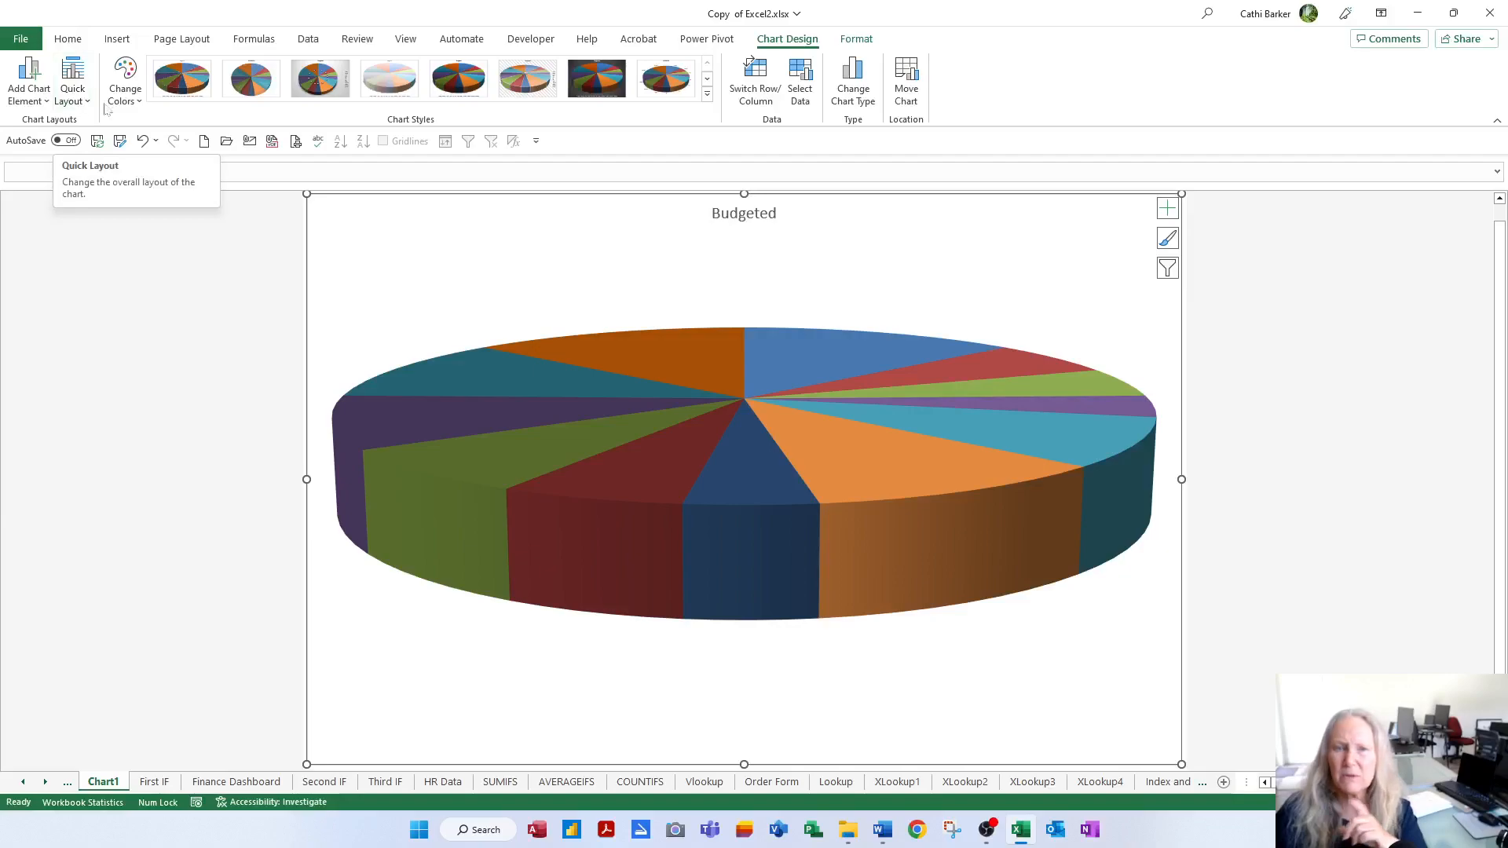
Step: Apply quick layout Layout 1 to the pie chart and recolour it with Colorful Palette 2
{"action": "left_click", "coordinate": [65, 102]}
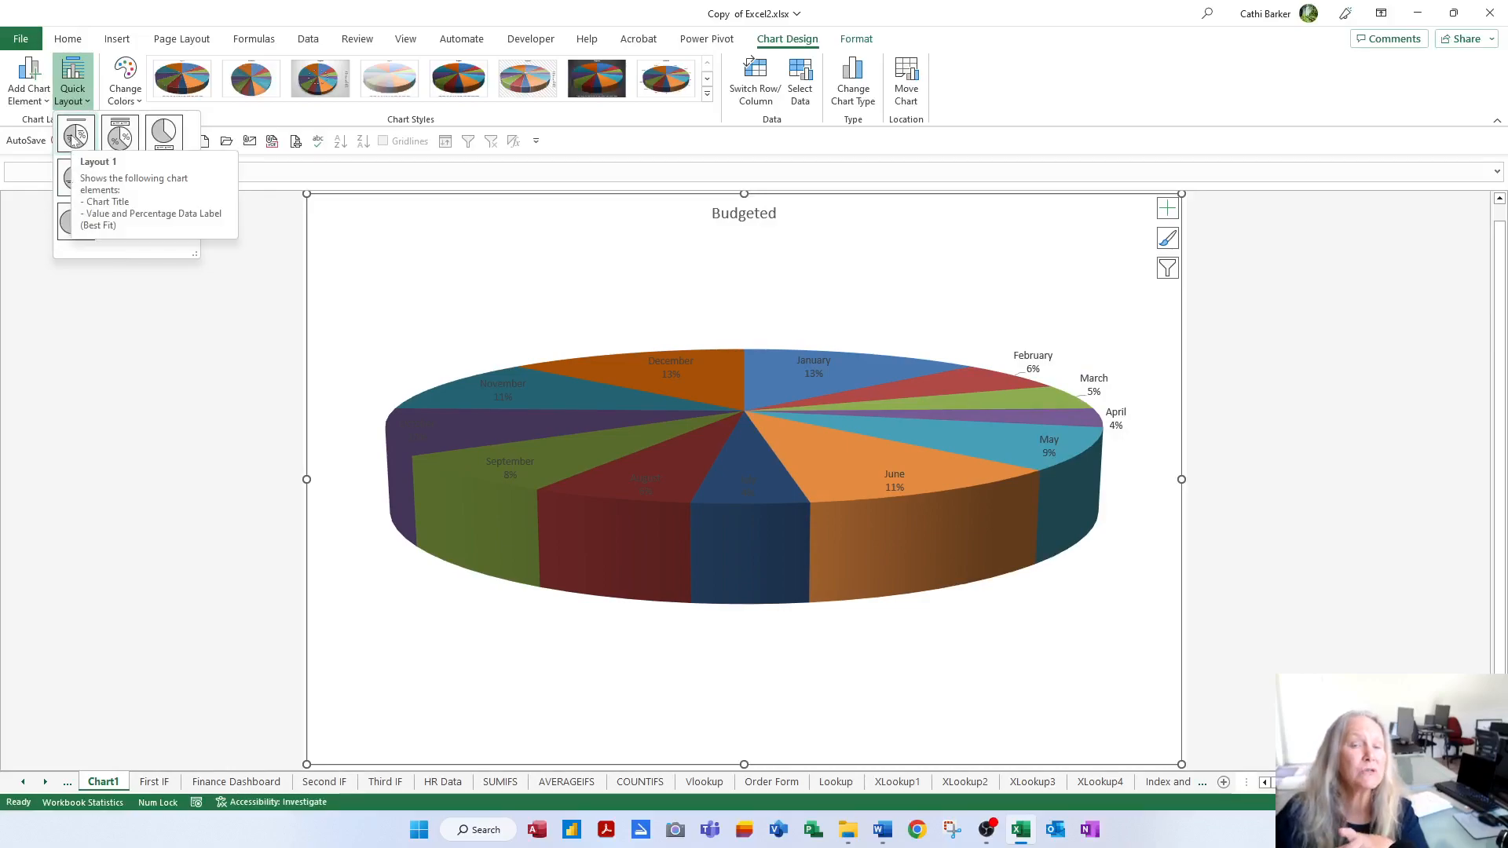
{"action": "left_click", "coordinate": [76, 138]}
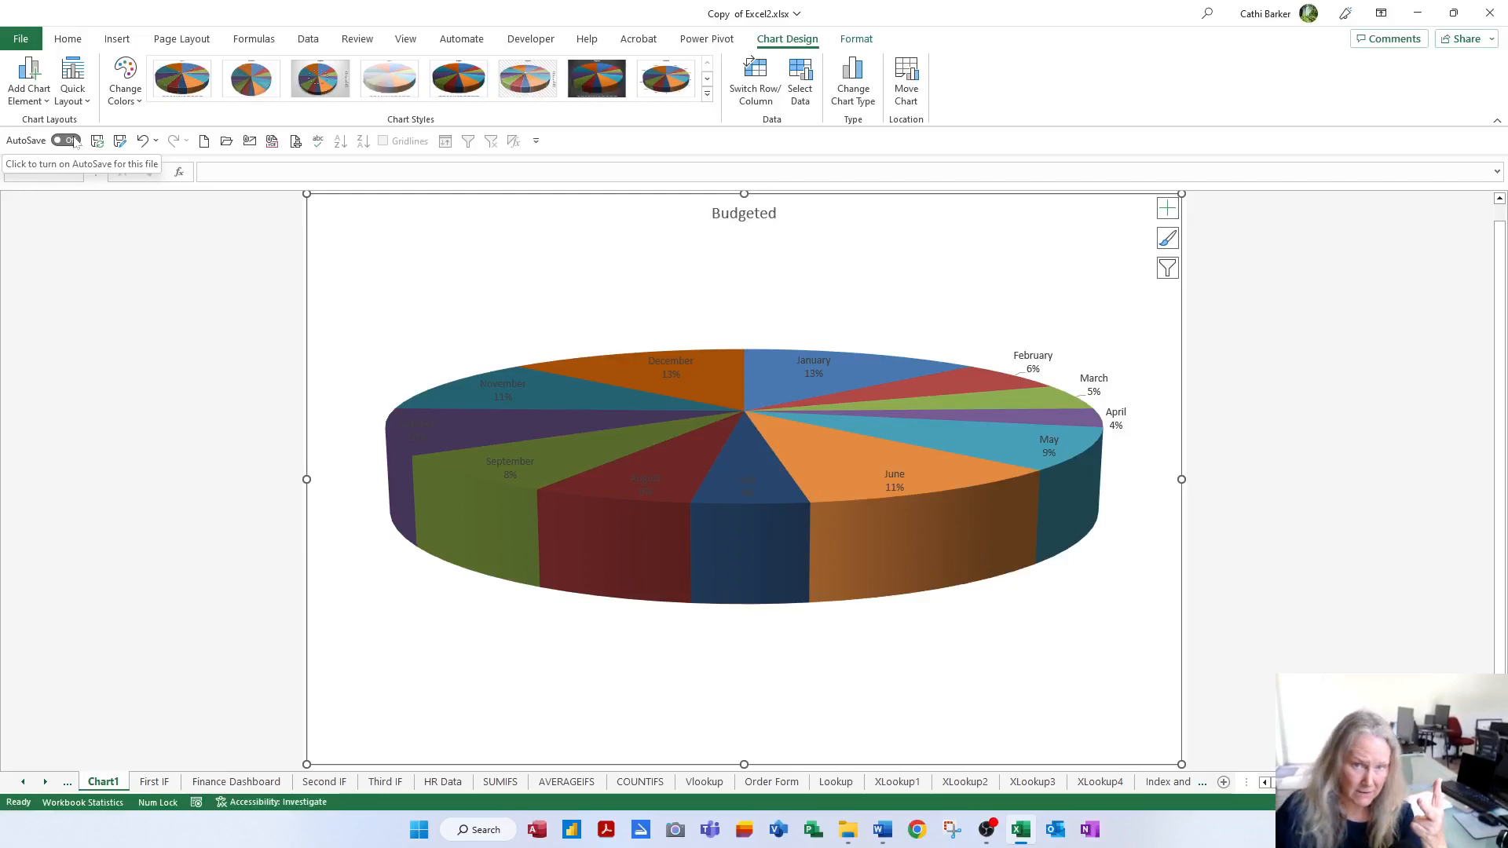
{"action": "left_click", "coordinate": [130, 99]}
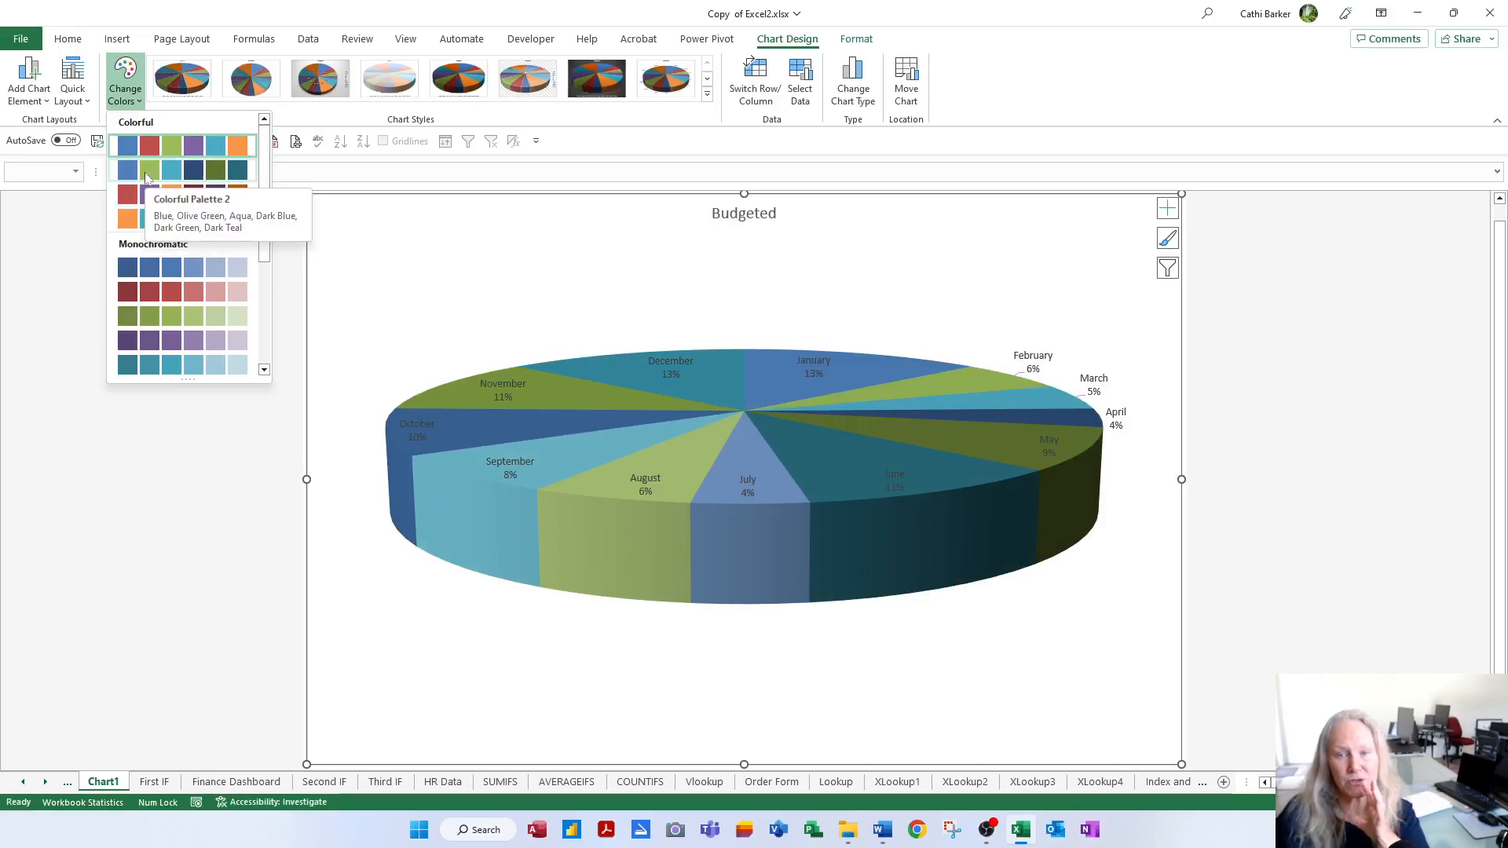
{"action": "left_click", "coordinate": [146, 178]}
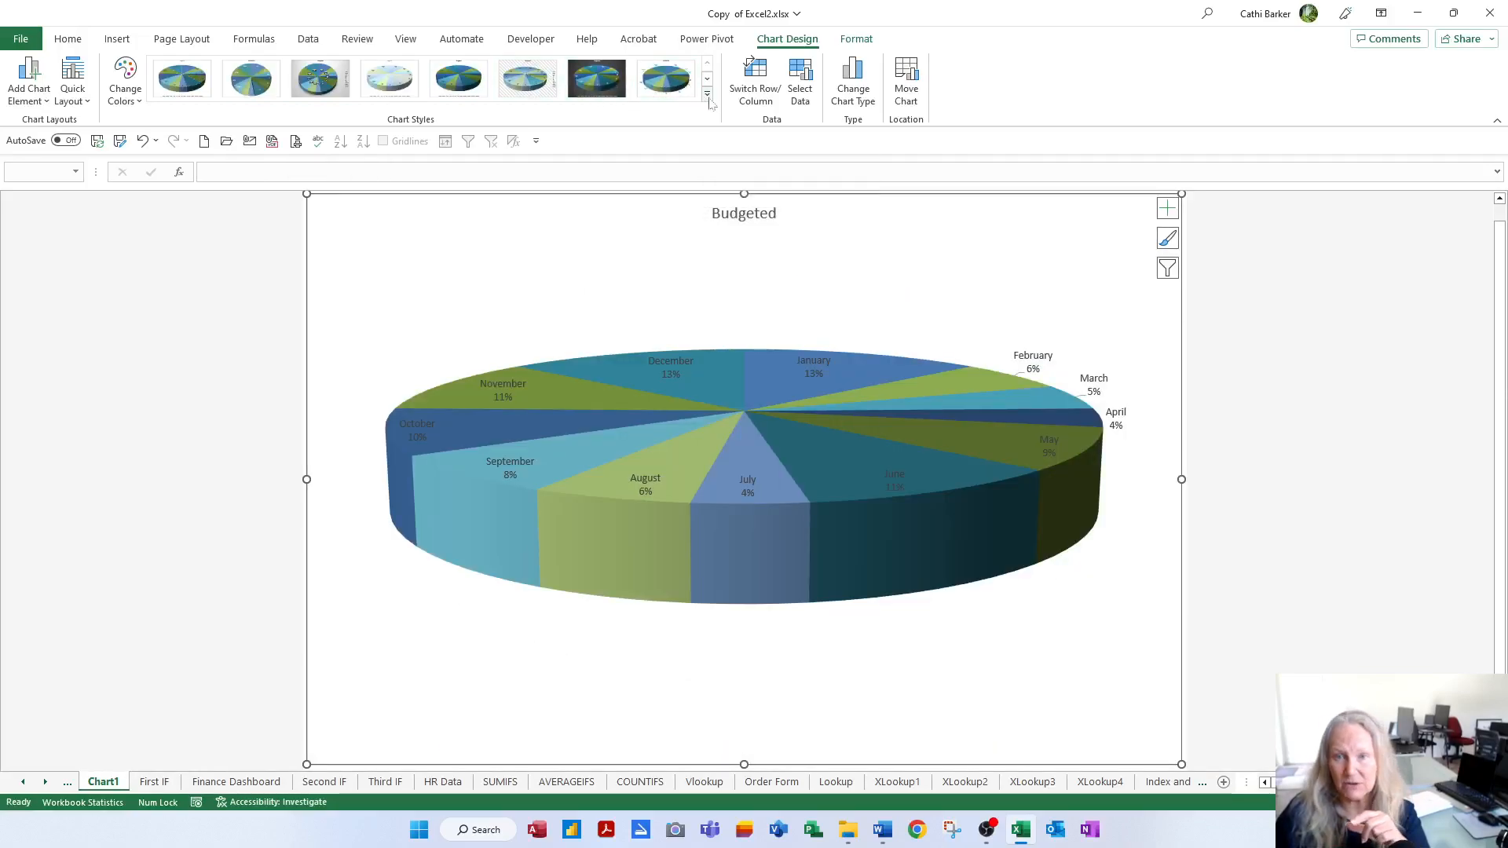
Step: Apply chart style Style 8 to the pie chart
{"action": "left_click", "coordinate": [708, 95]}
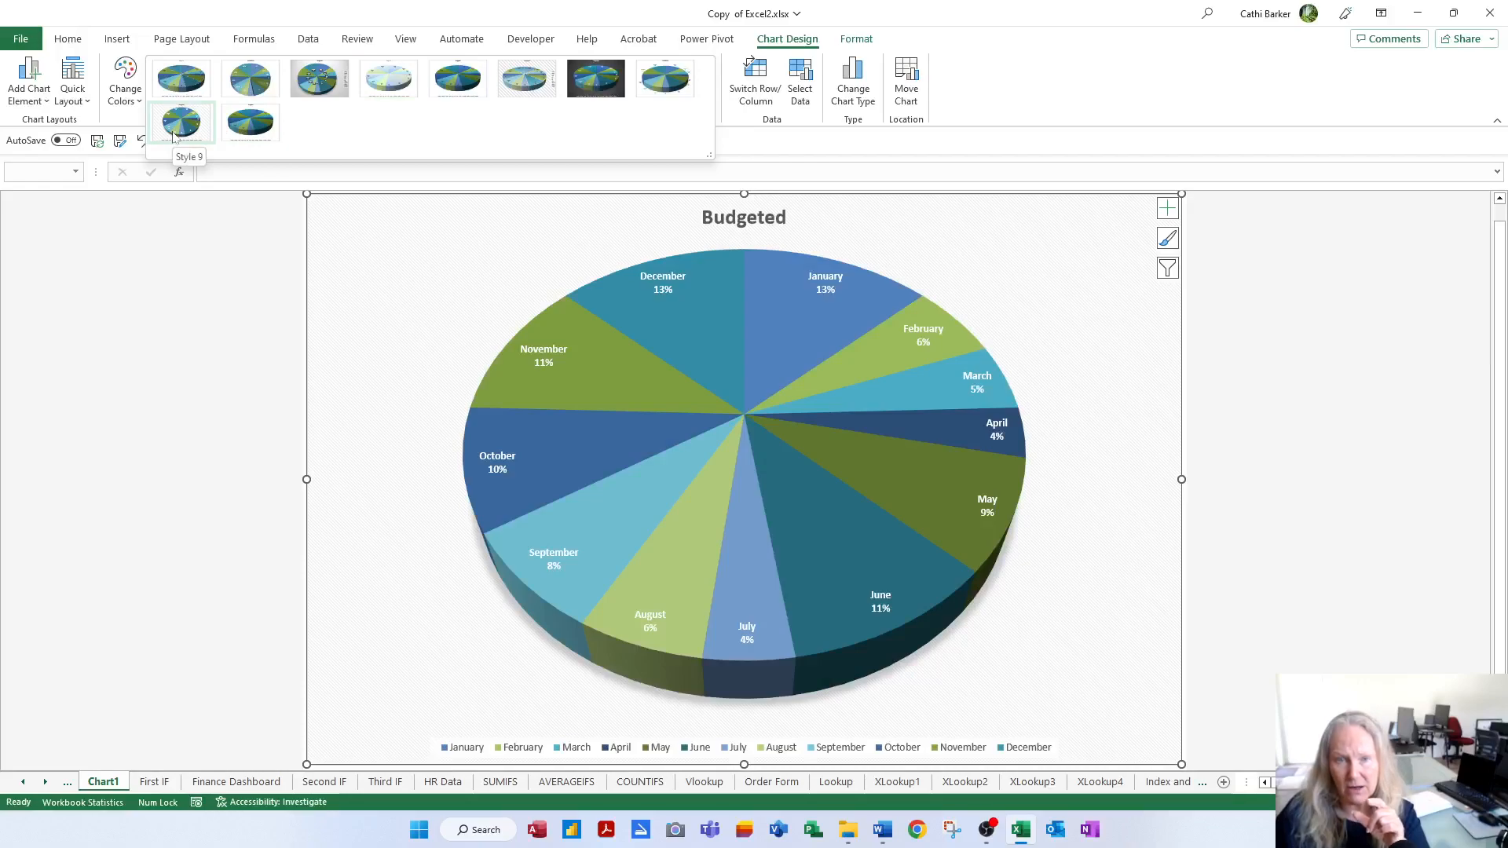
{"action": "left_click", "coordinate": [680, 90]}
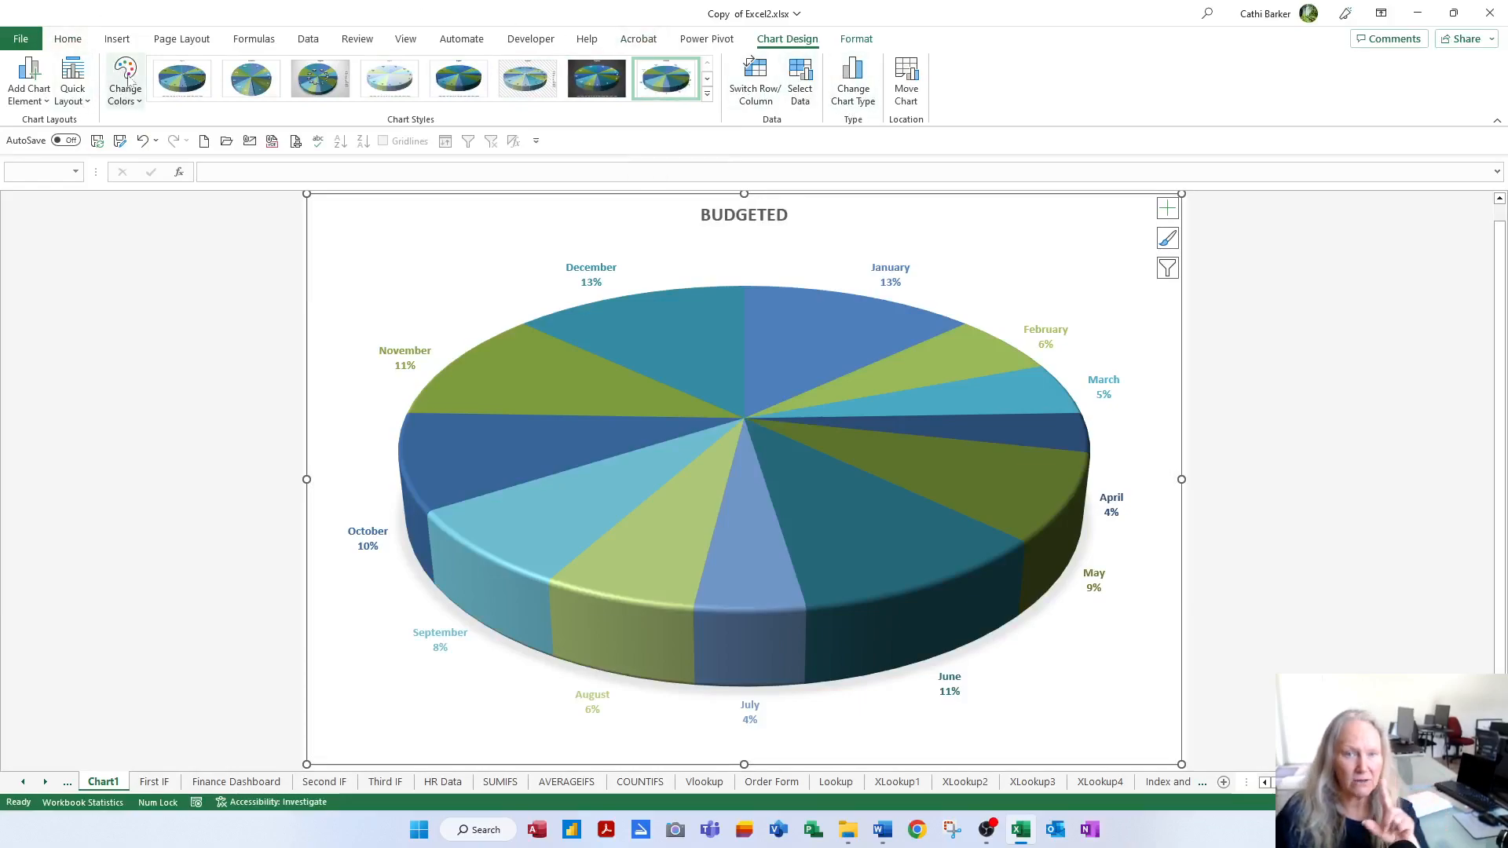
{"action": "left_click", "coordinate": [663, 83]}
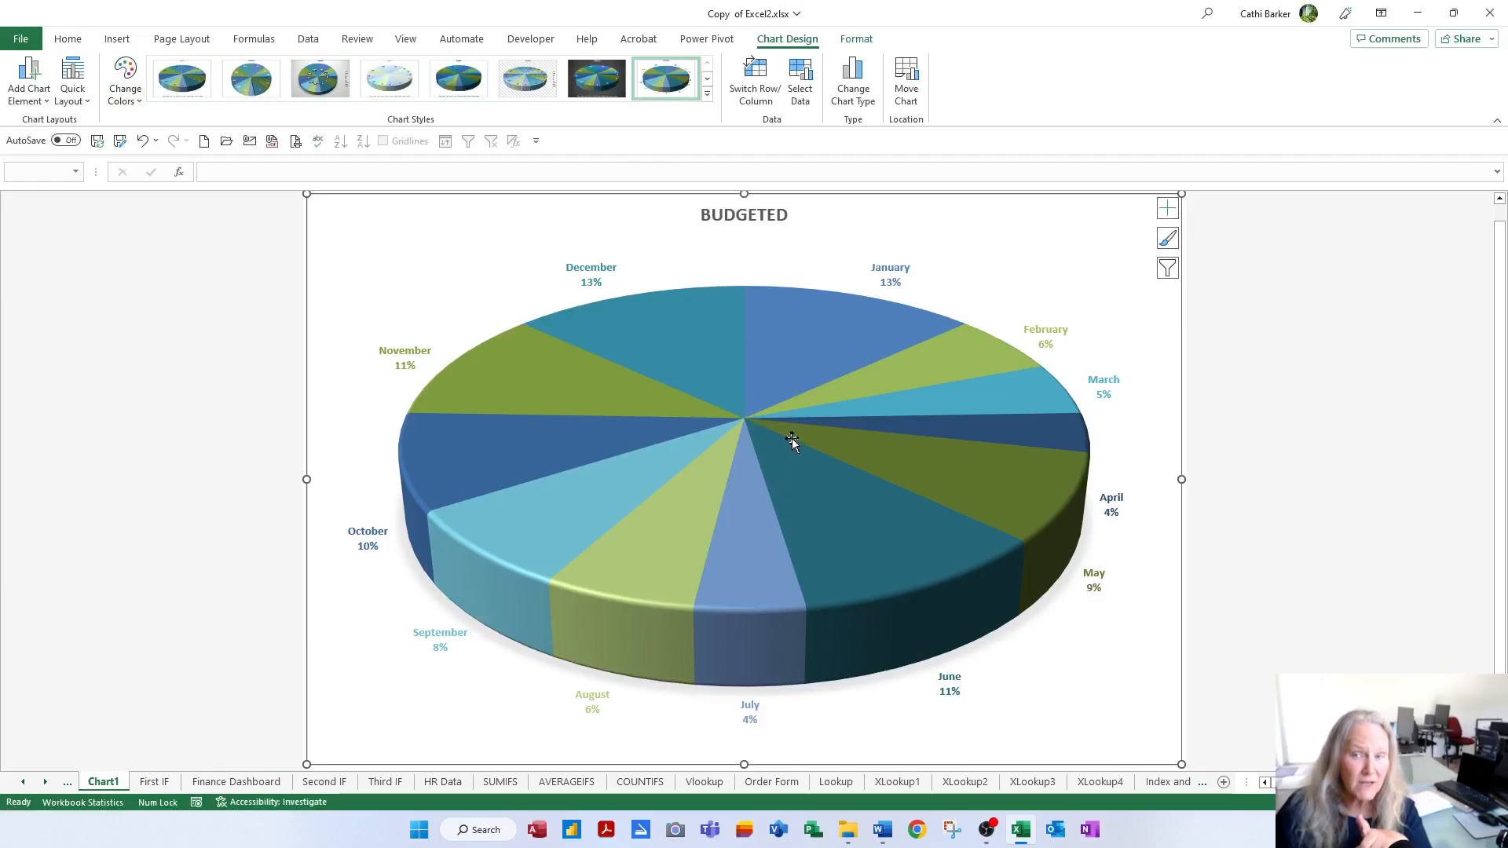
Step: Add the Value to the pie chart's data labels through the detailed data label options
{"action": "mouse_move", "coordinate": [772, 493]}
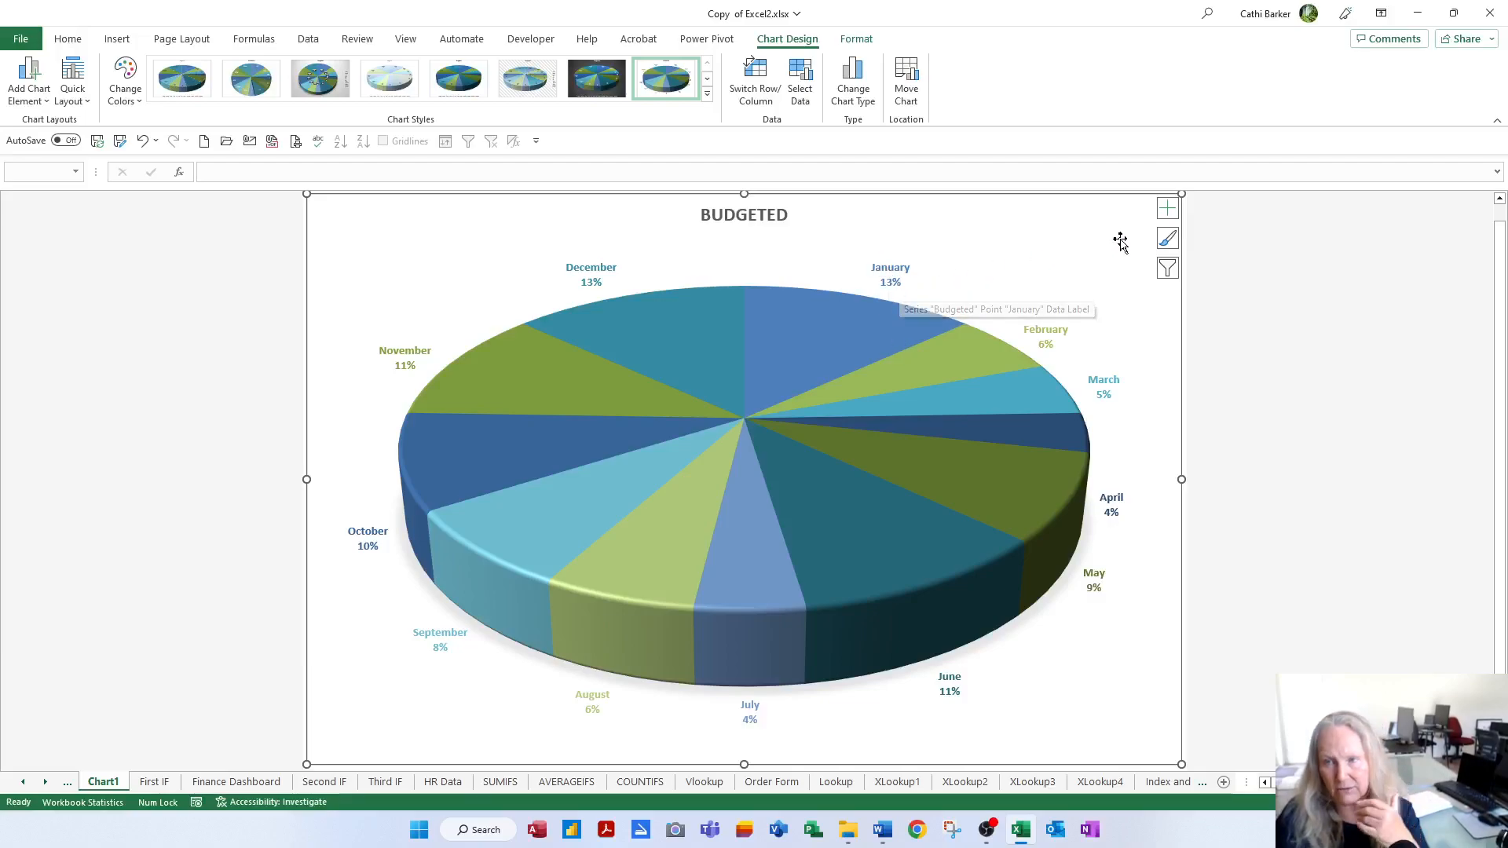
{"action": "left_click", "coordinate": [1168, 209]}
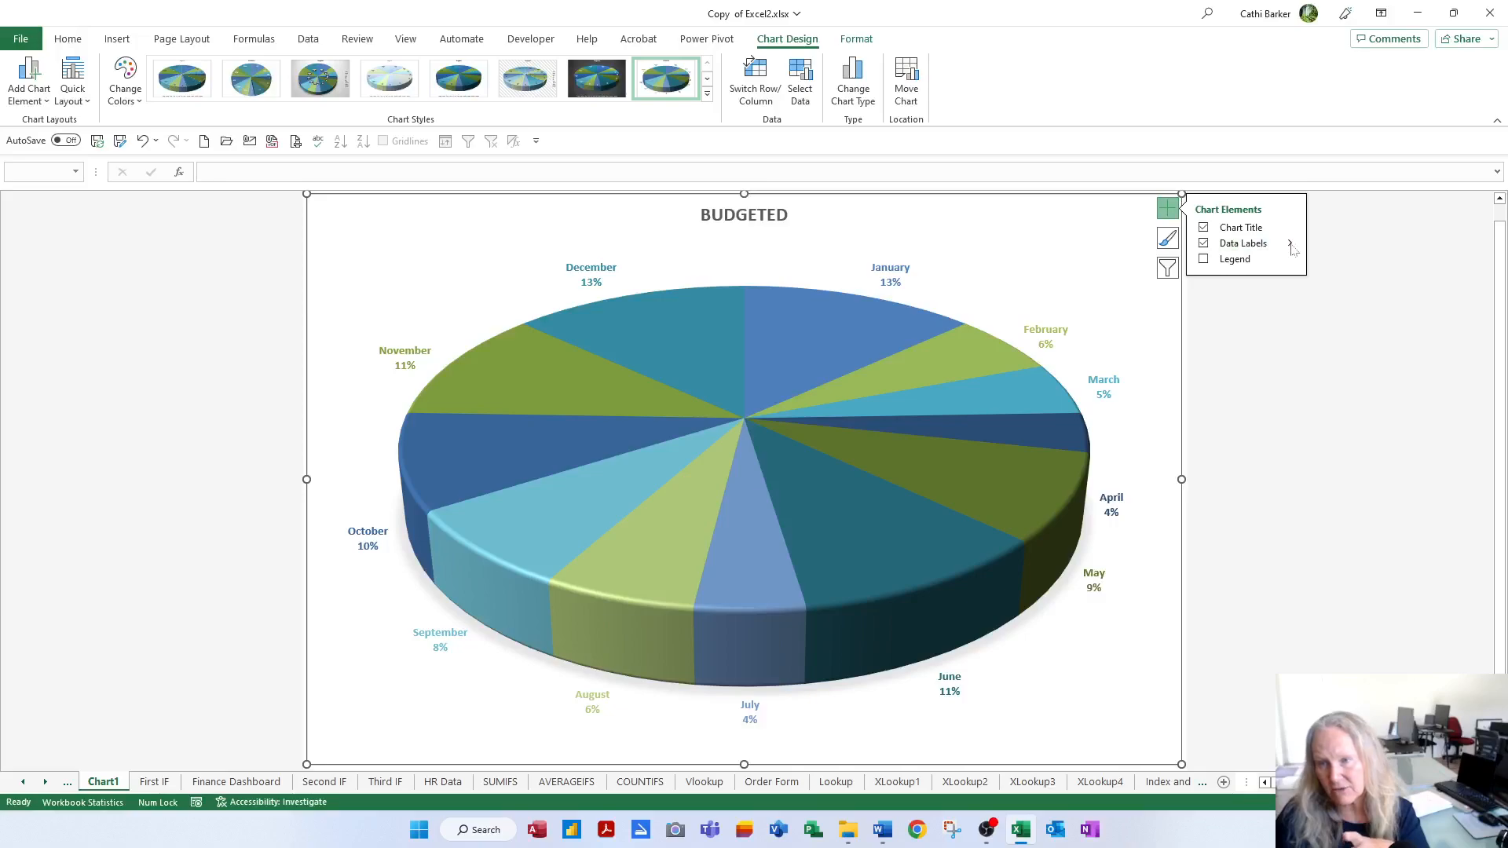
{"action": "left_click", "coordinate": [1291, 244]}
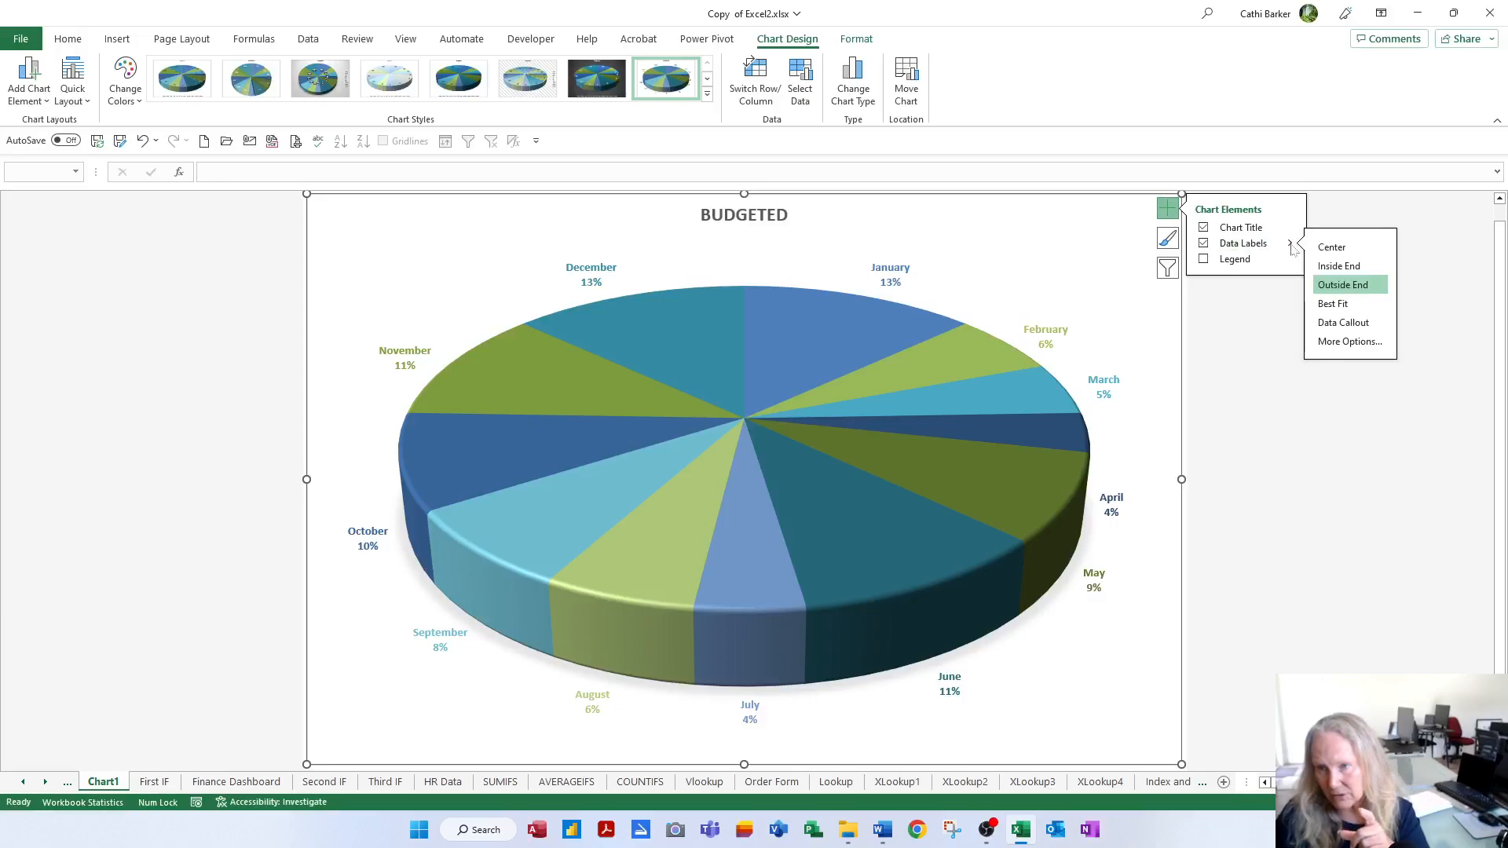
{"action": "left_click", "coordinate": [1334, 343]}
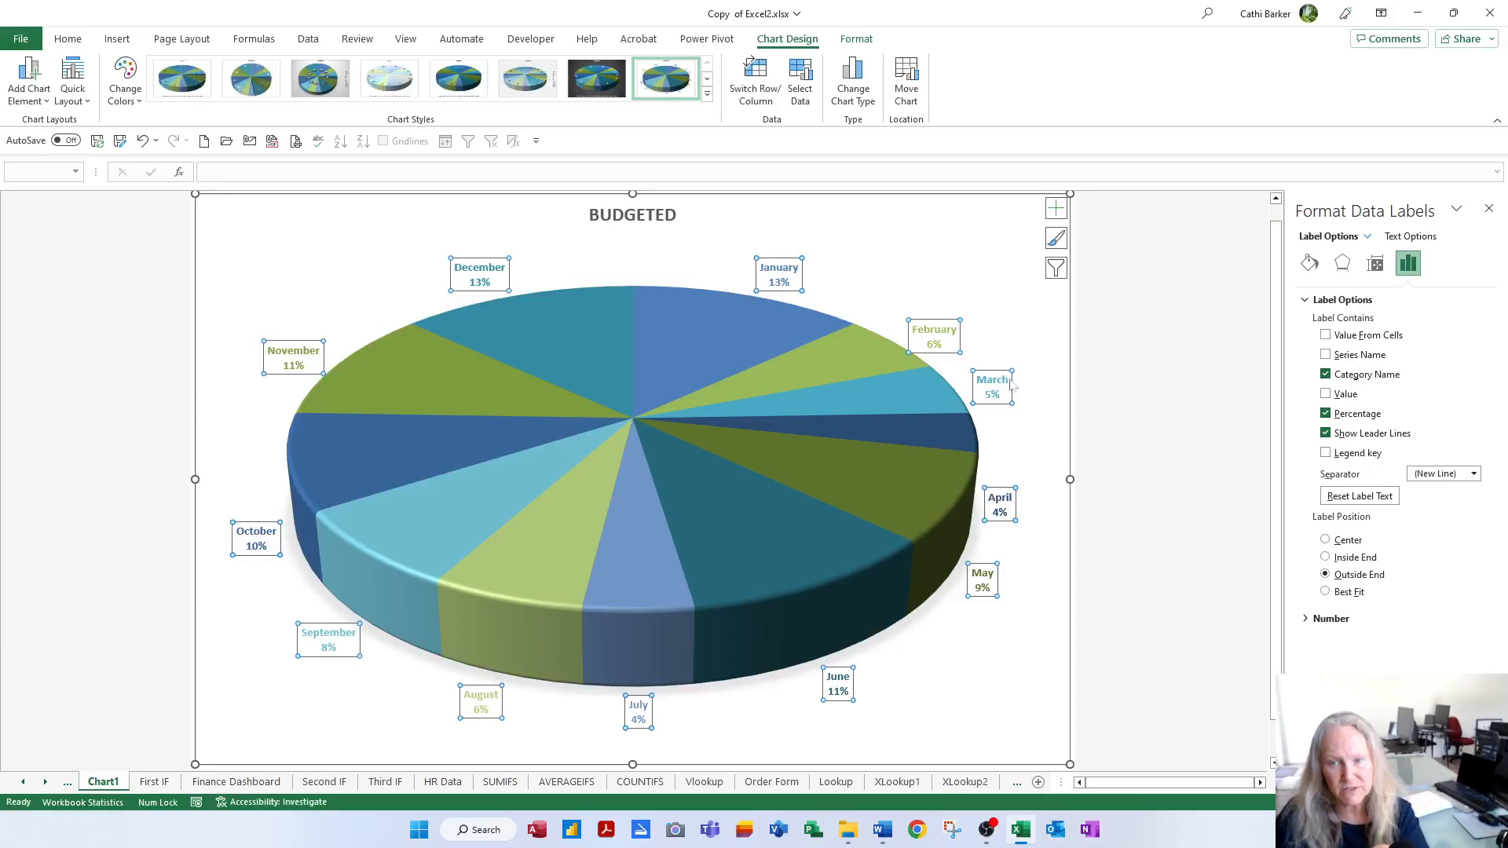
{"action": "left_click", "coordinate": [1327, 395]}
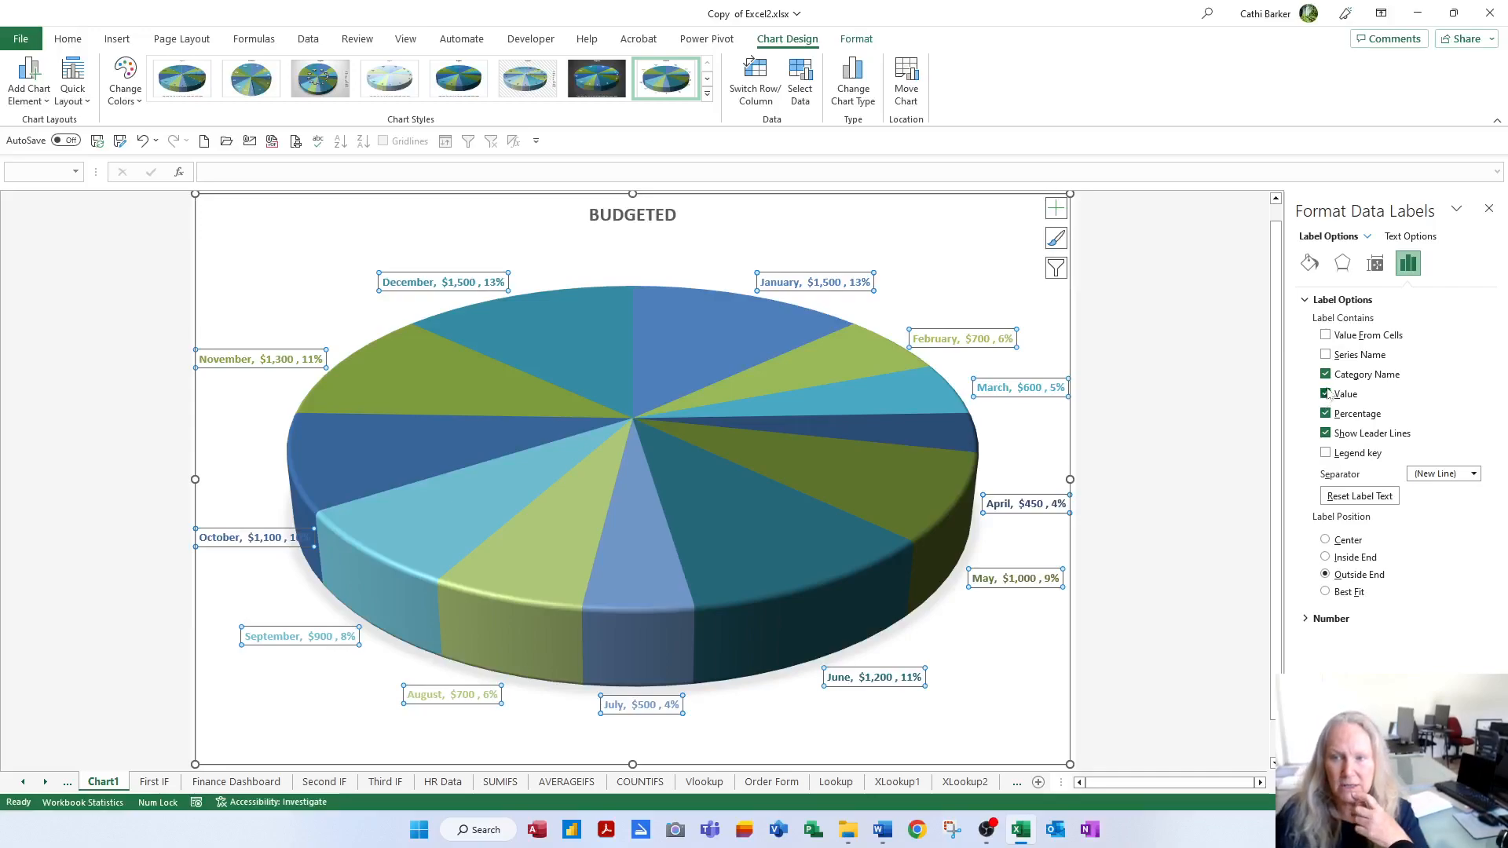
Step: Close the data label formatting options and retitle the pie chart BUDGET BY MONTH
{"action": "left_click", "coordinate": [1488, 210]}
{"action": "left_click", "coordinate": [1167, 208]}
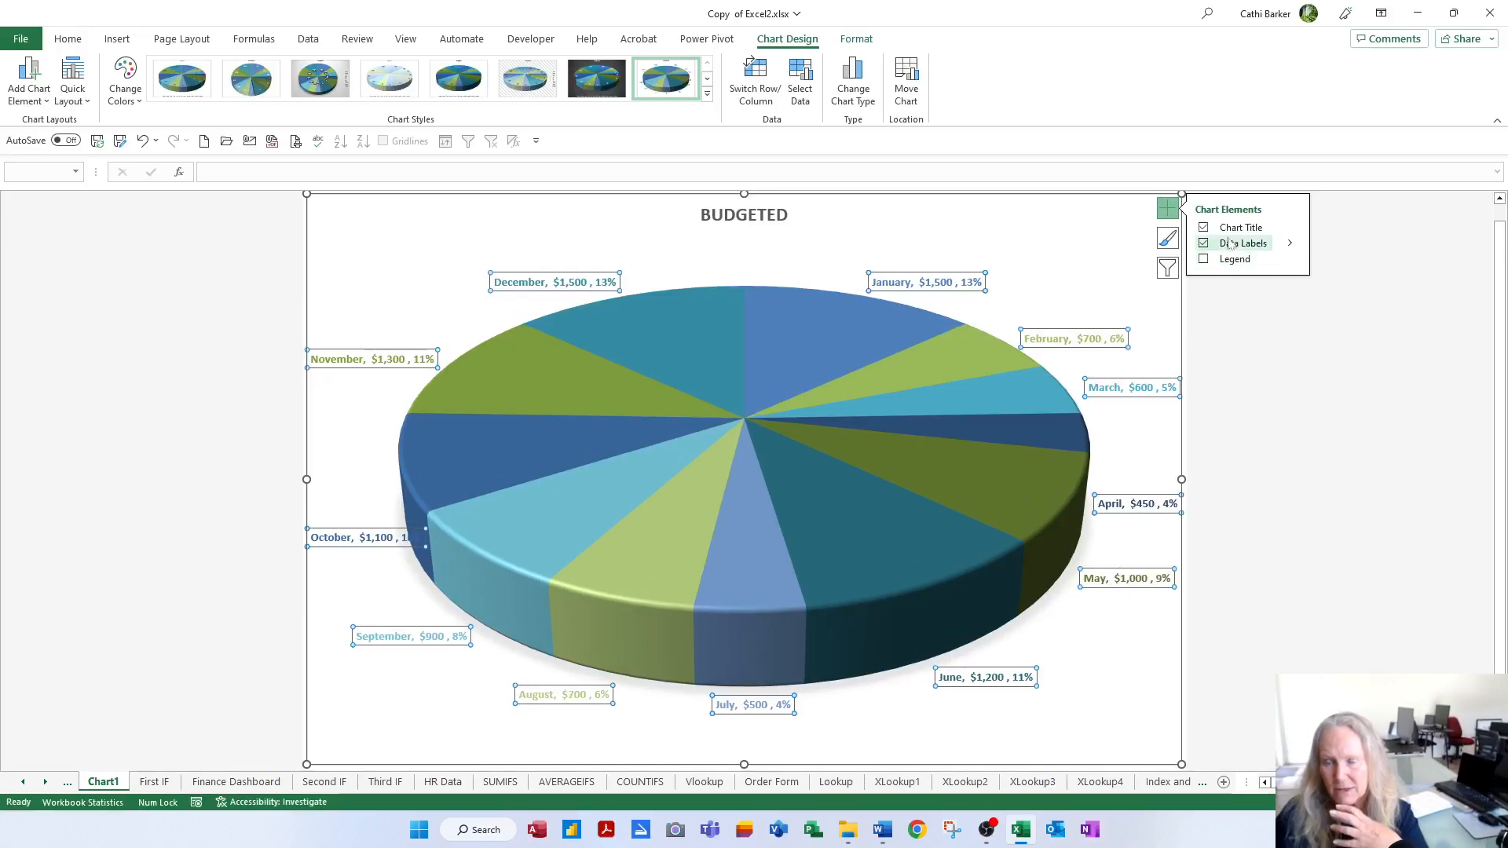
{"action": "left_click", "coordinate": [773, 222]}
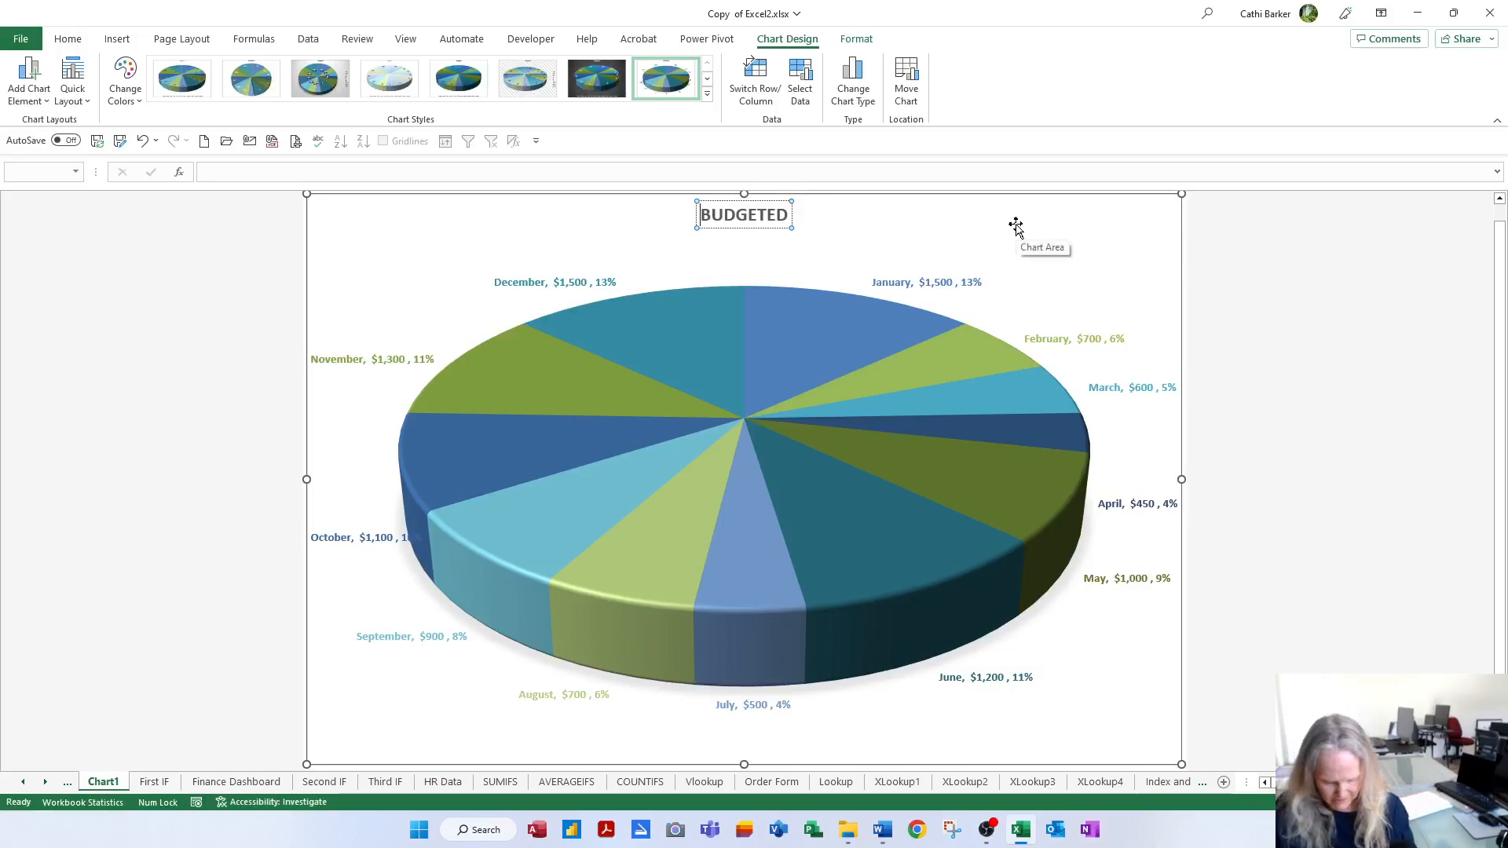
{"action": "key", "text": "BackSpace"}
{"action": "key", "text": "BackSpace"}
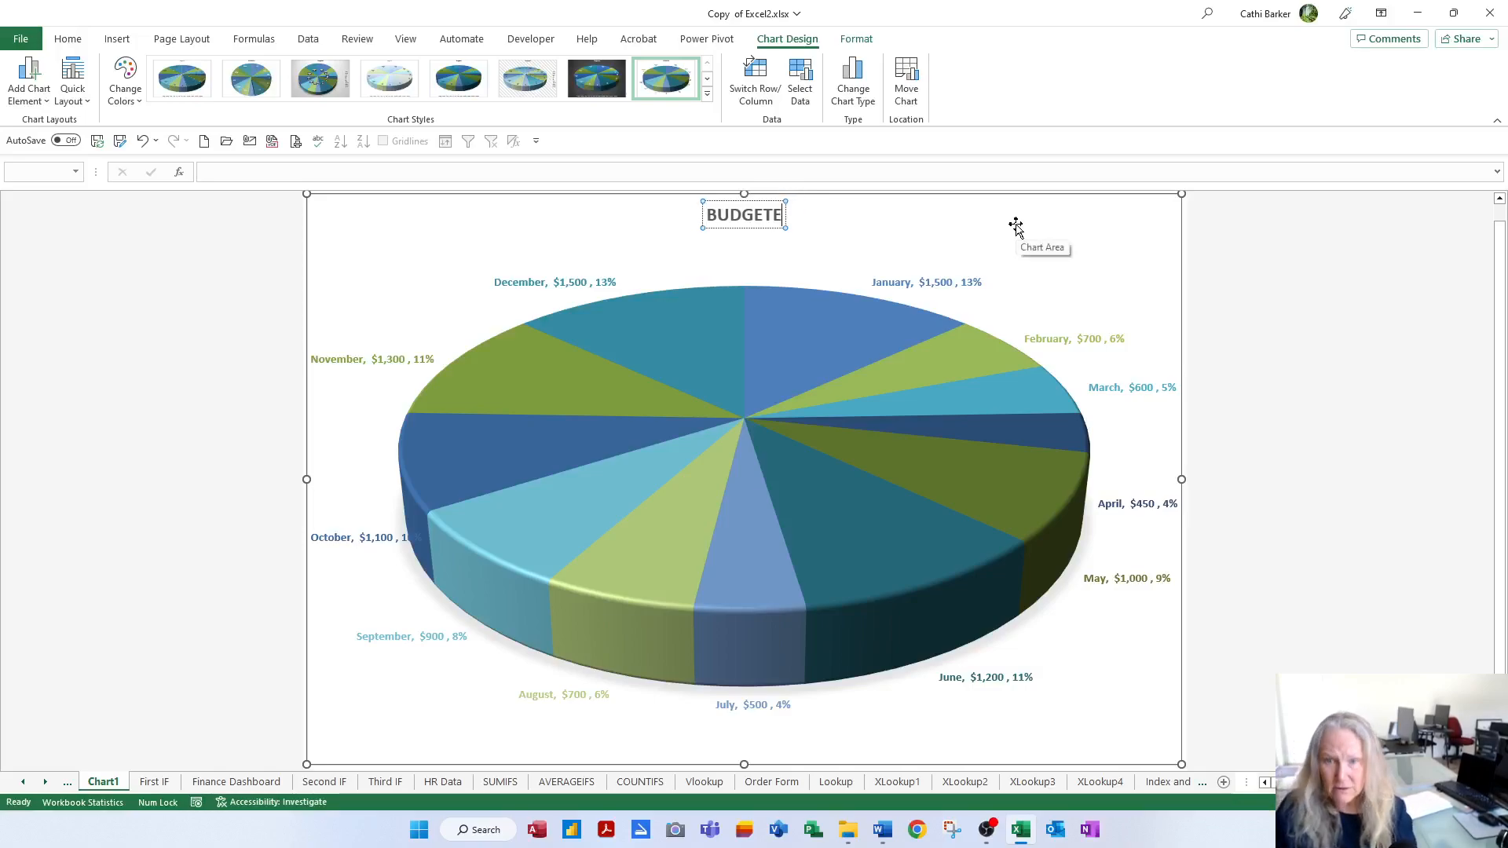
{"action": "type", "text": "BY MONTH"}
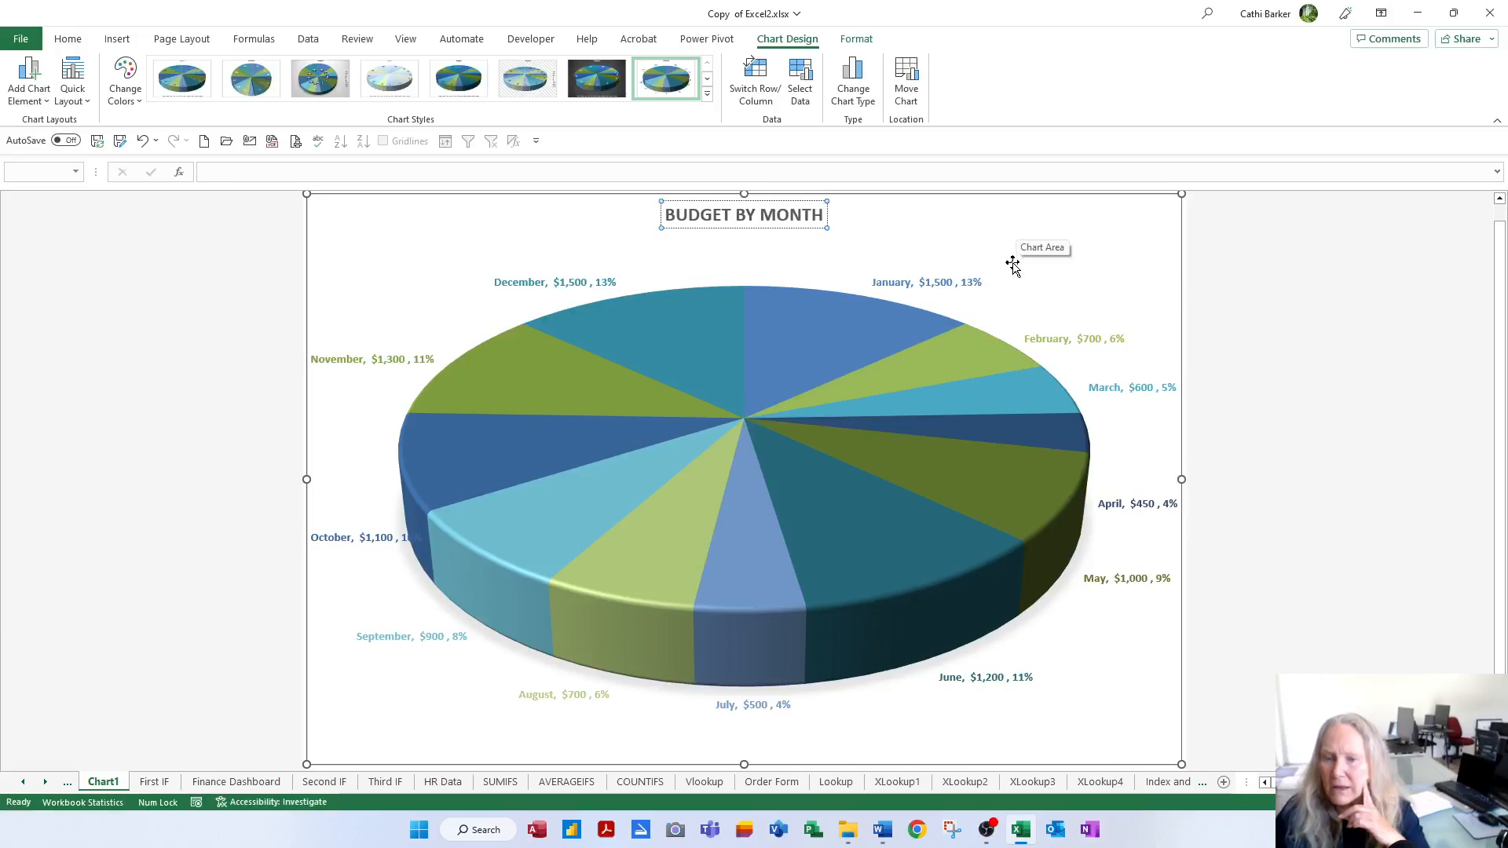
{"action": "left_click", "coordinate": [983, 222]}
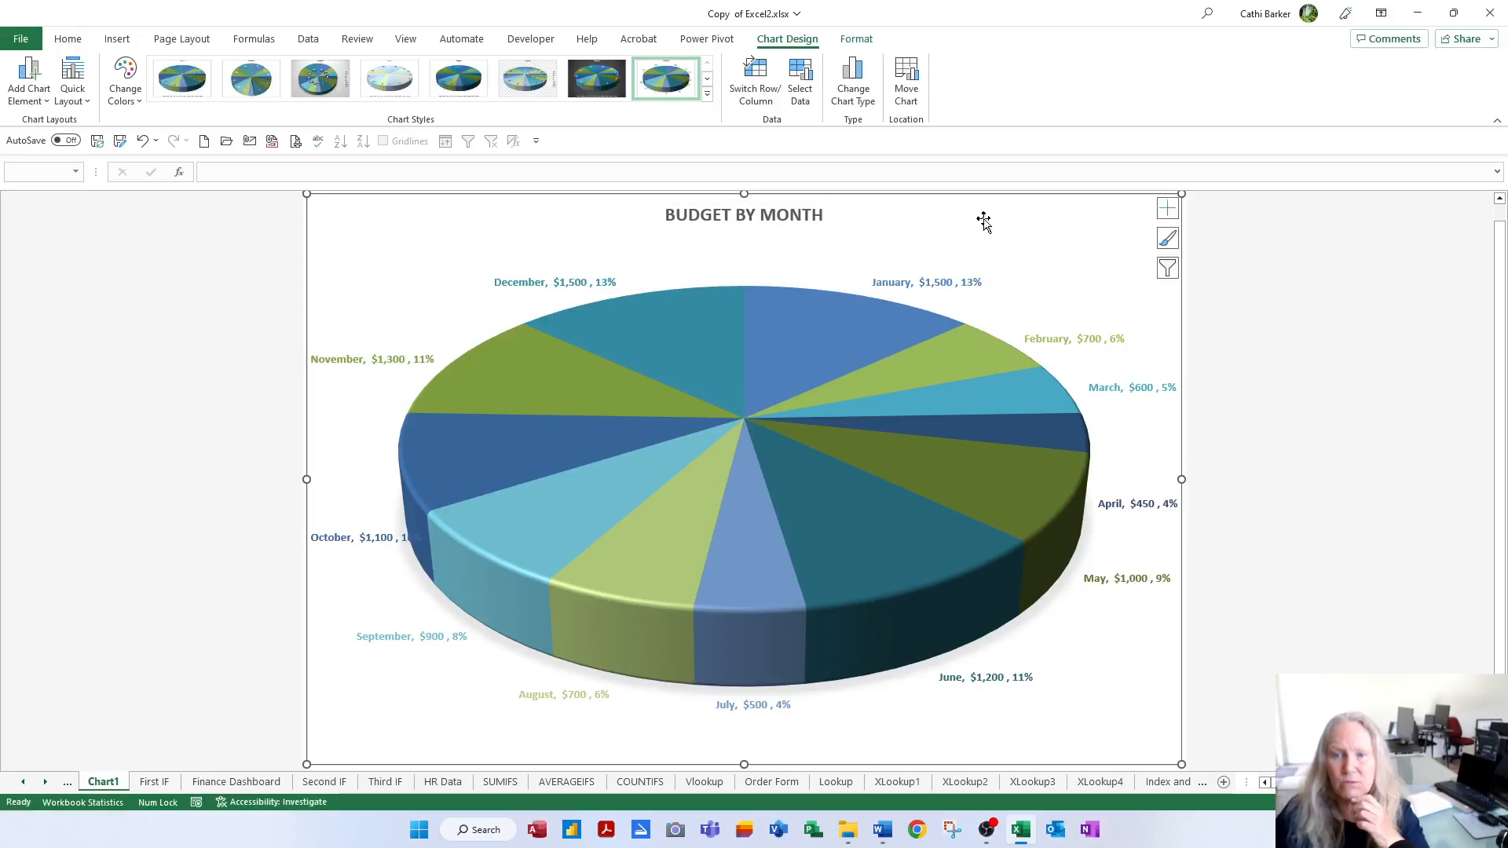
Step: Examine the pie chart's quick style, color palette and category filter options
{"action": "left_click", "coordinate": [1168, 239]}
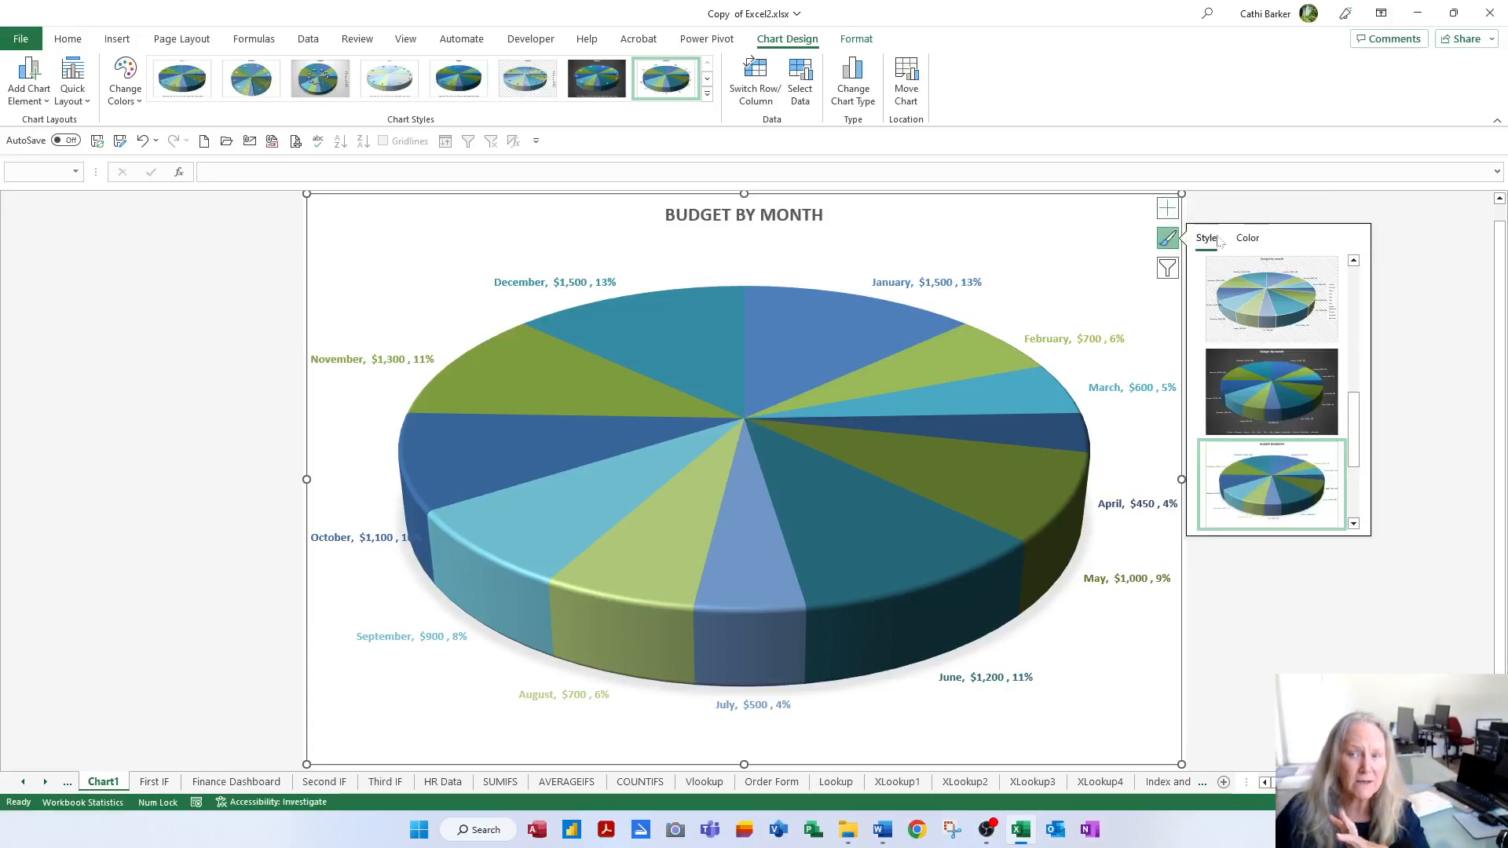
{"action": "left_click", "coordinate": [1246, 240]}
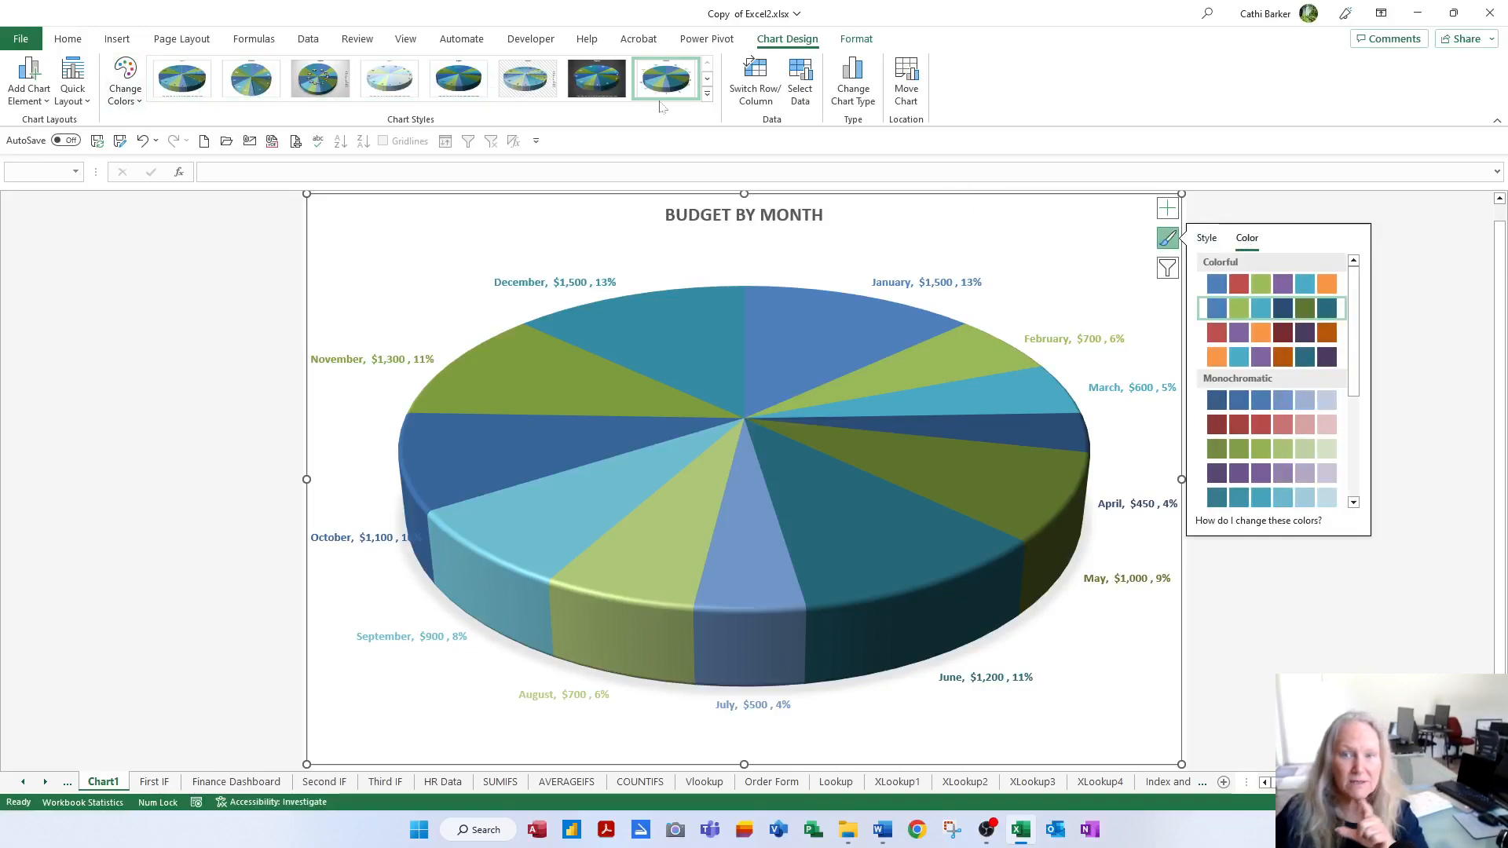
{"action": "left_click", "coordinate": [1166, 241]}
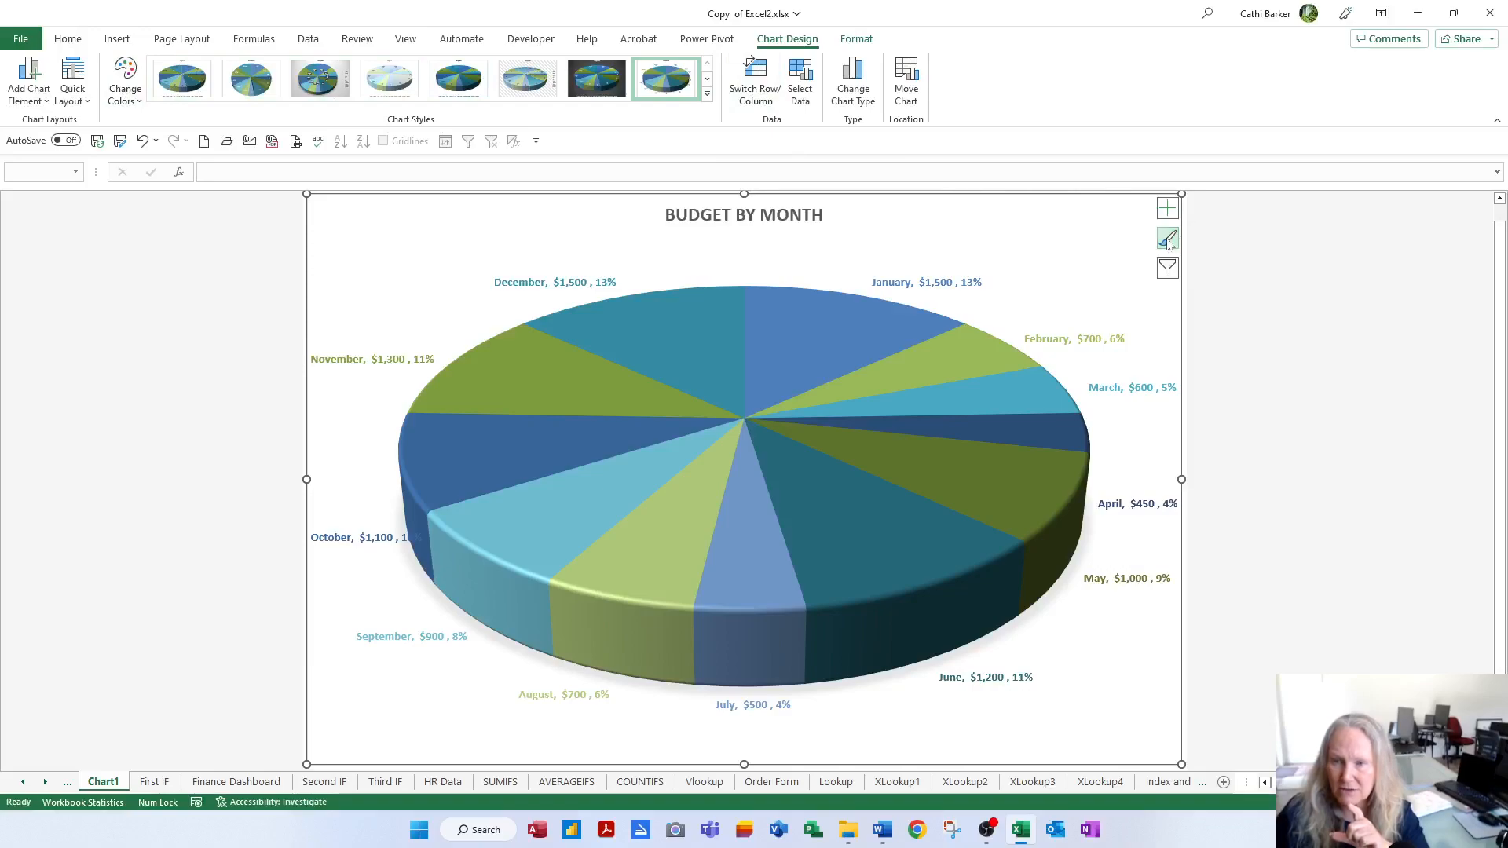
{"action": "left_click", "coordinate": [1167, 271]}
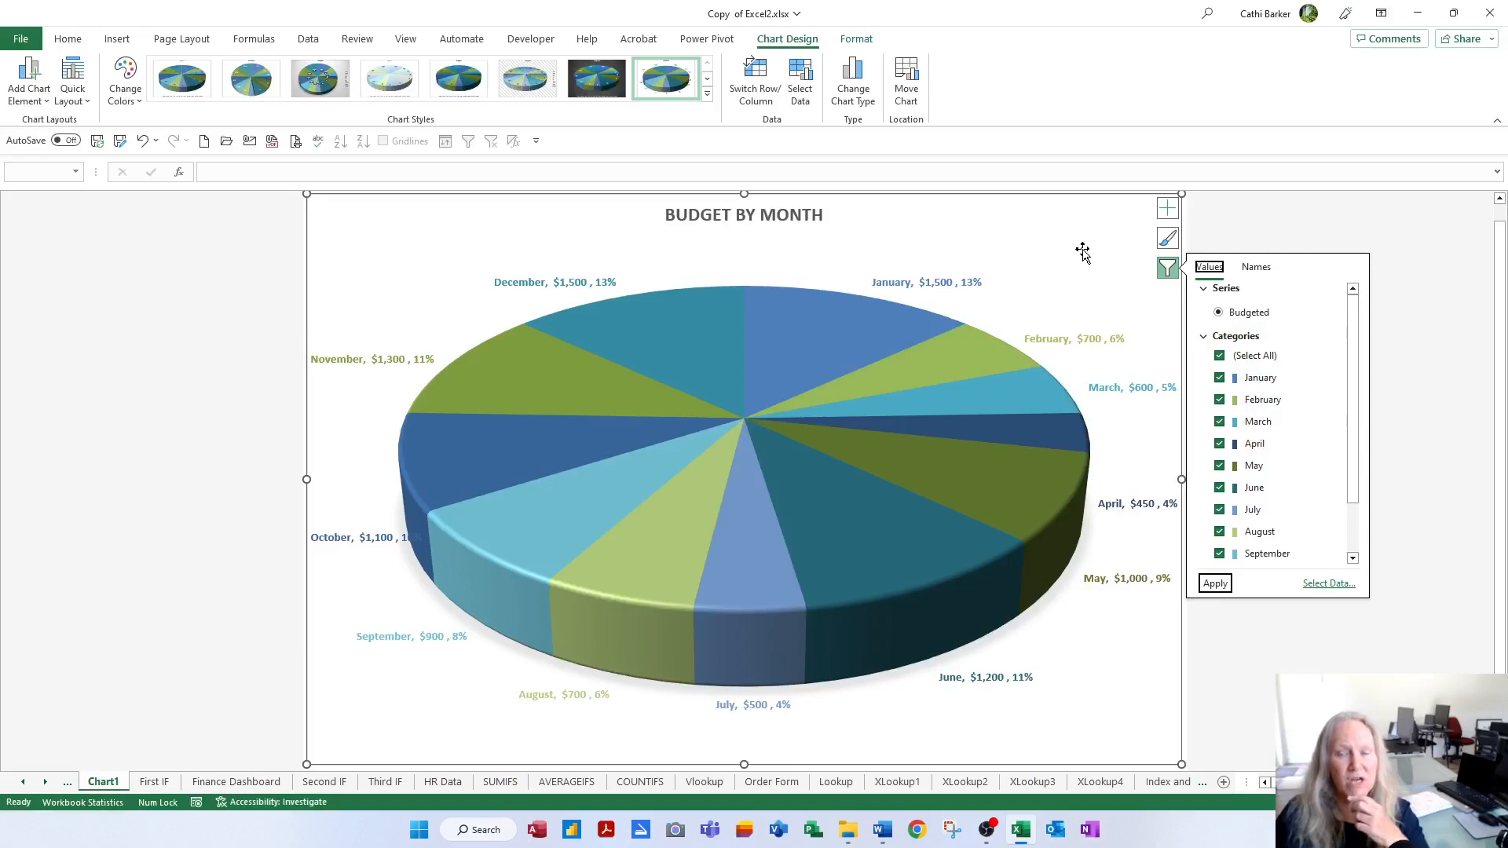
{"action": "left_click", "coordinate": [1283, 223]}
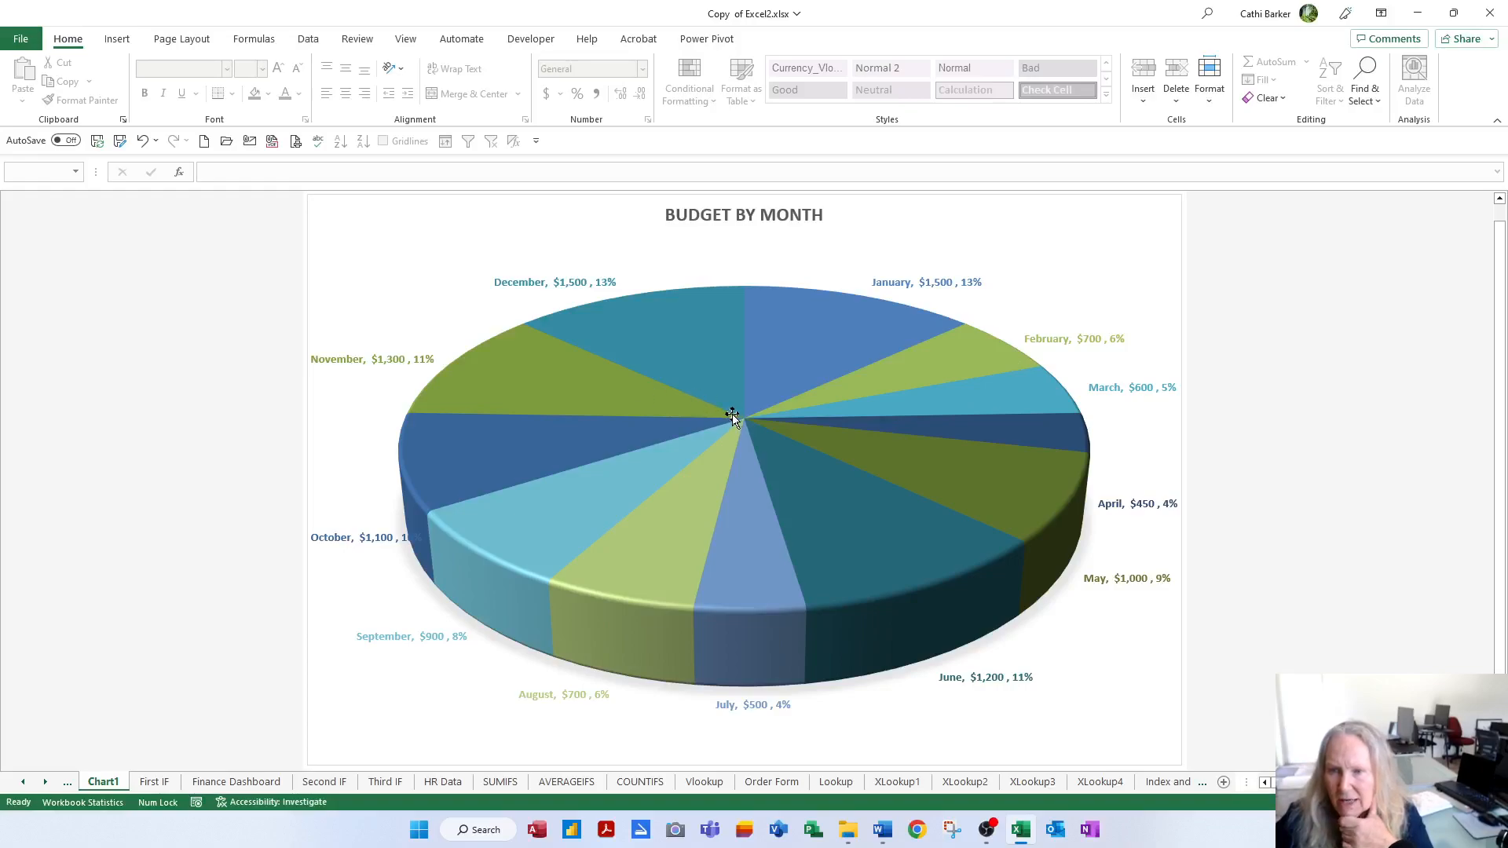
Step: Select only the December slice and pull it slightly out of the pie
{"action": "left_click", "coordinate": [1060, 248]}
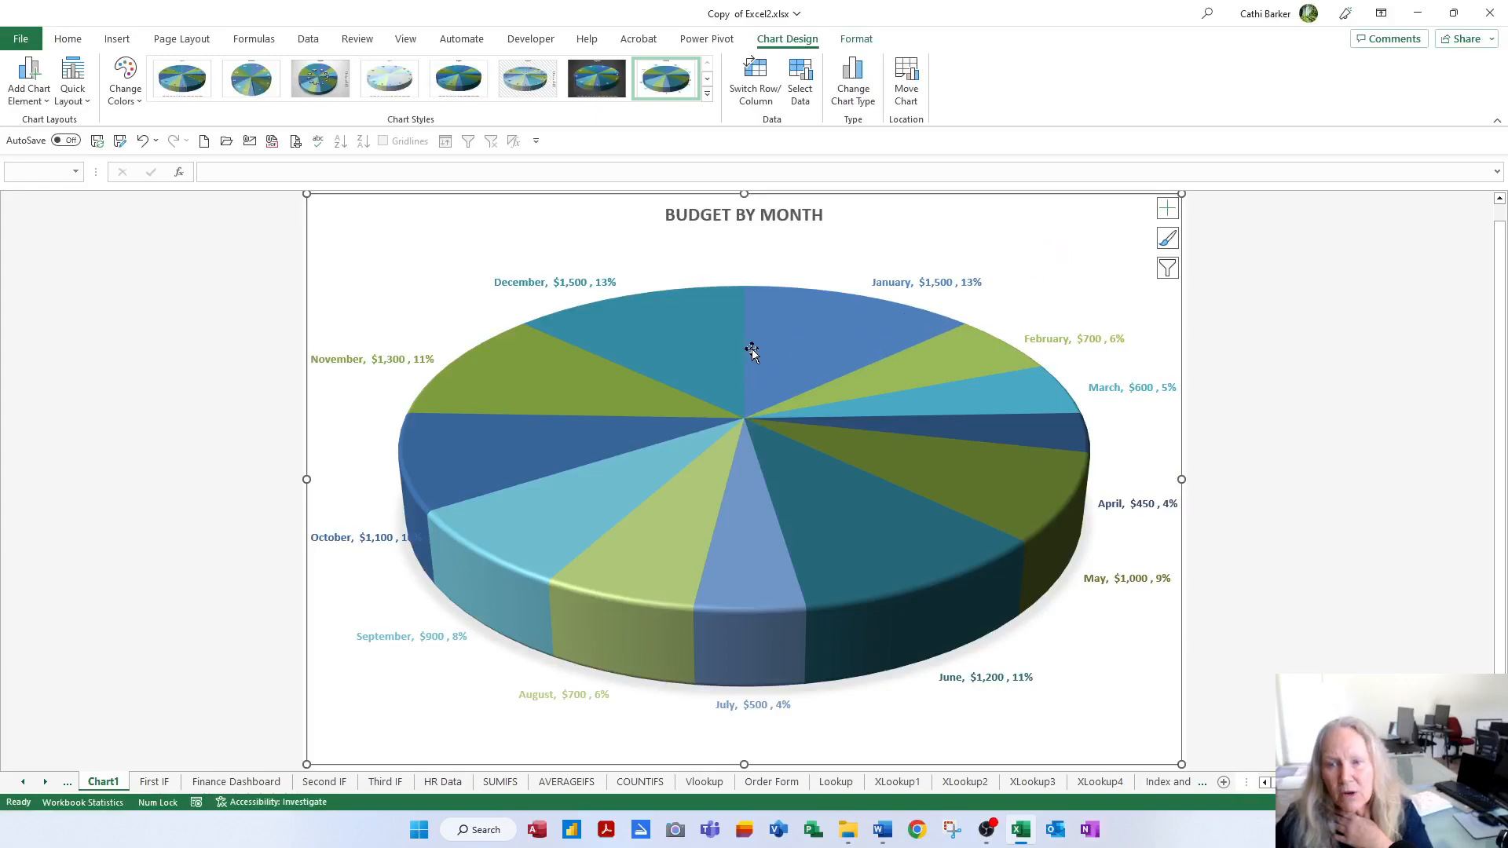
{"action": "mouse_move", "coordinate": [801, 362]}
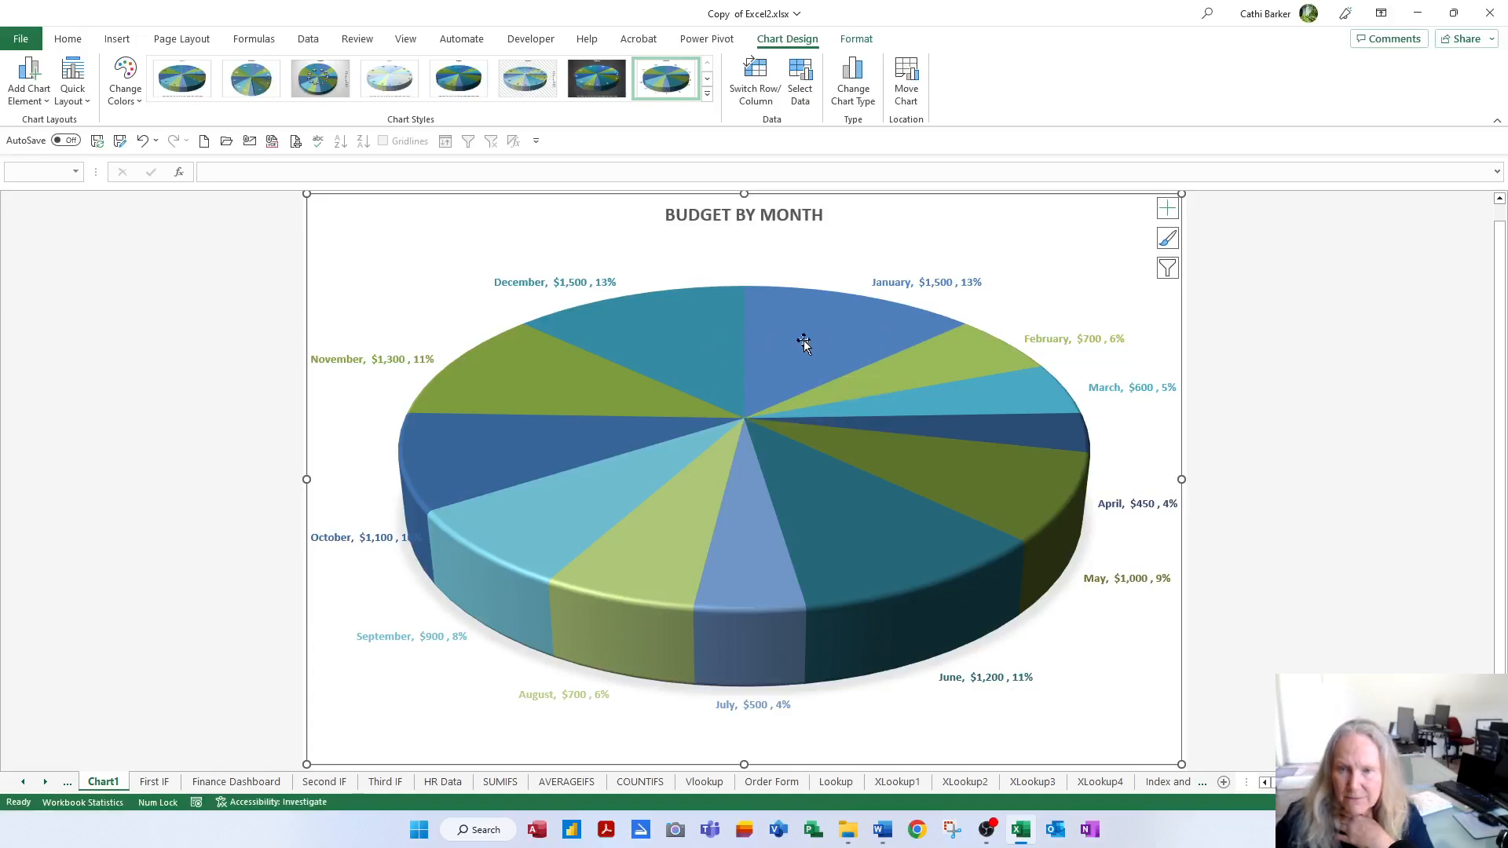
{"action": "left_click", "coordinate": [686, 331]}
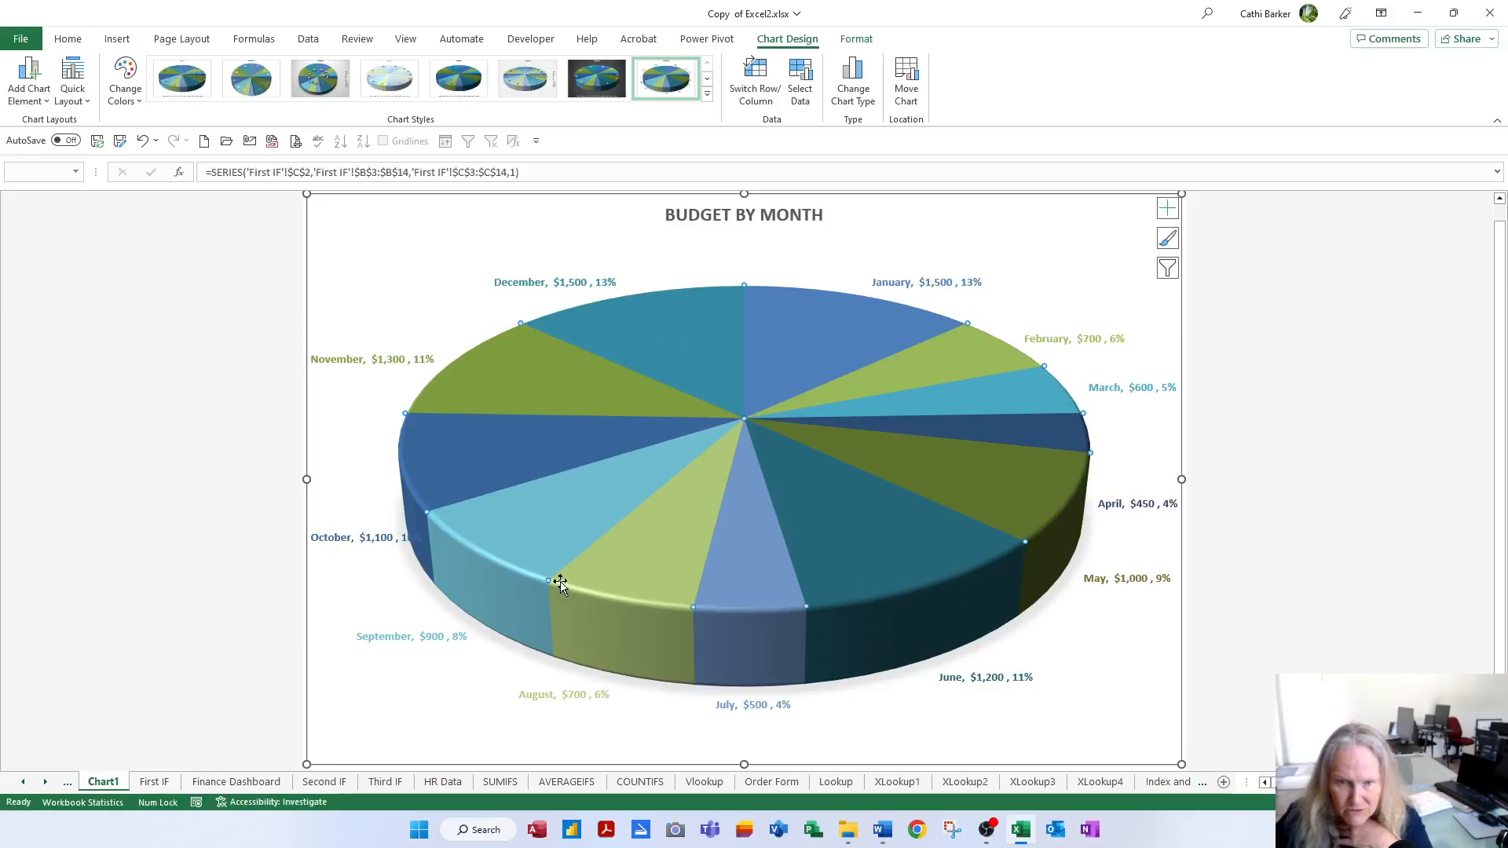
{"action": "left_click", "coordinate": [642, 329]}
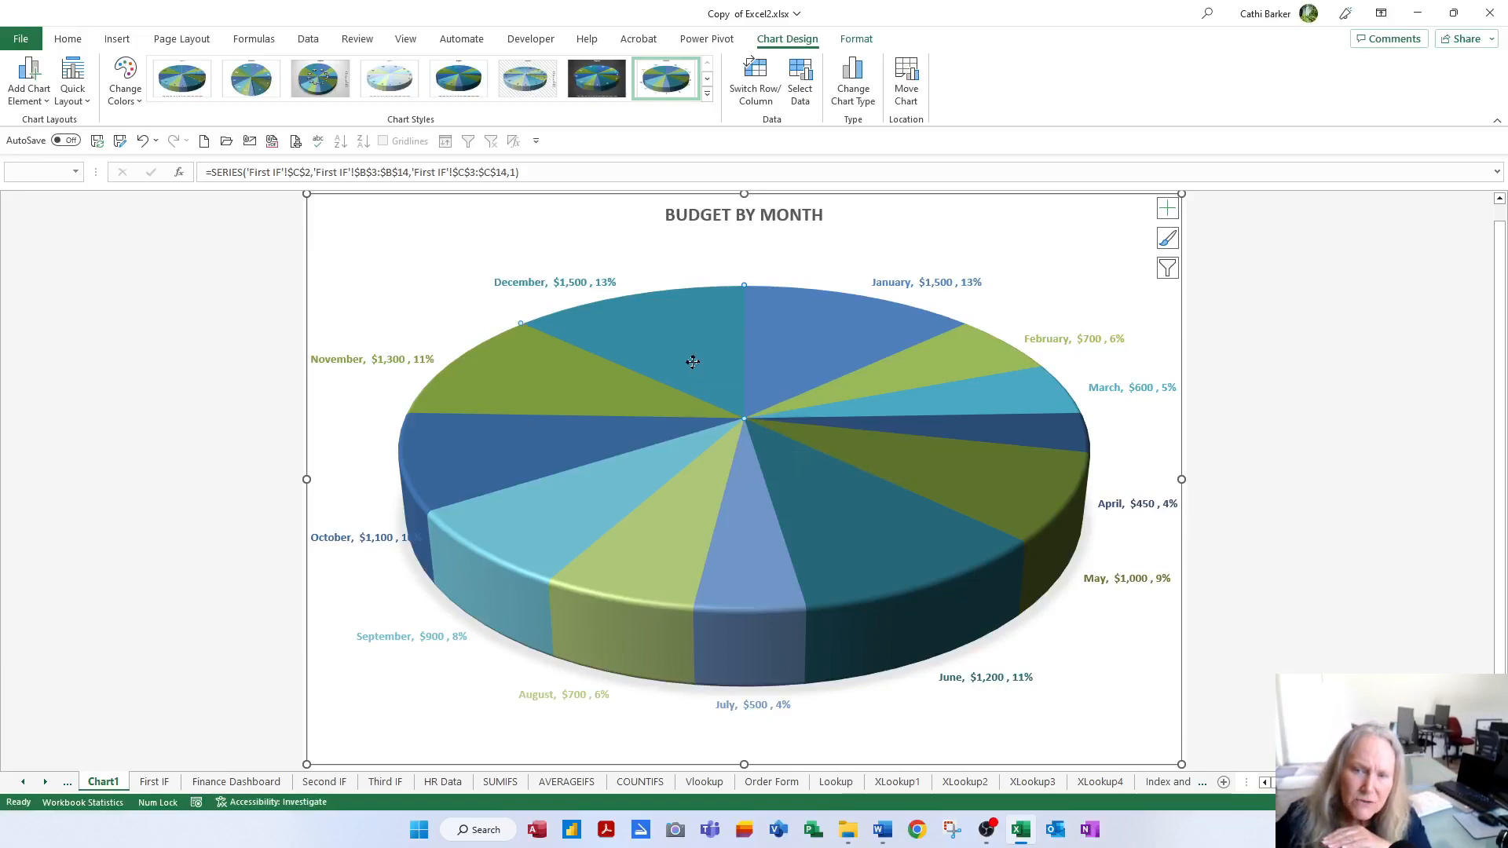
{"action": "left_click_drag", "start_coordinate": [690, 338], "coordinate": [686, 348]}
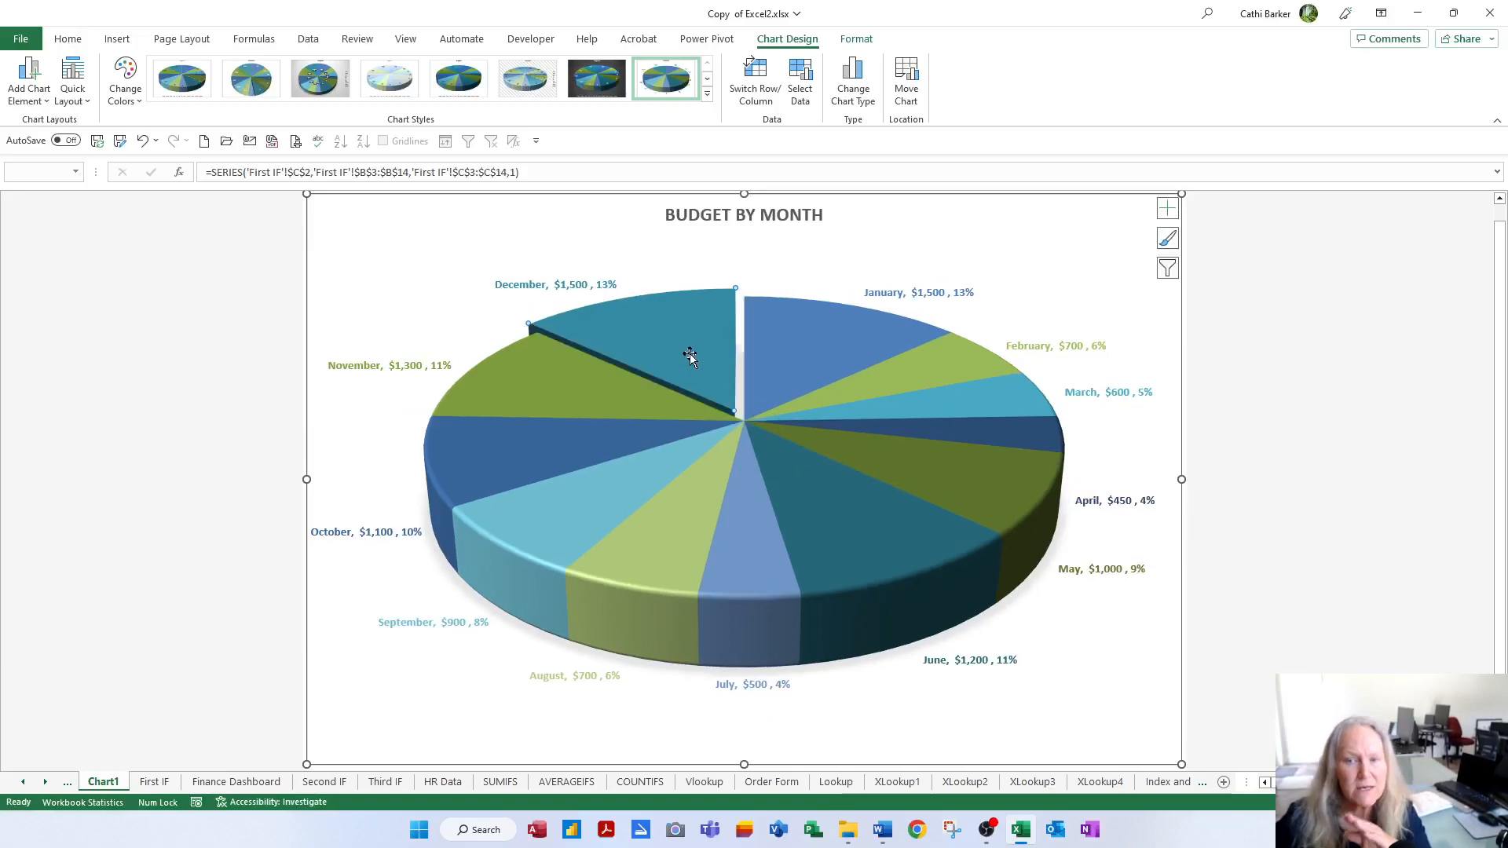
{"action": "left_click", "coordinate": [809, 346]}
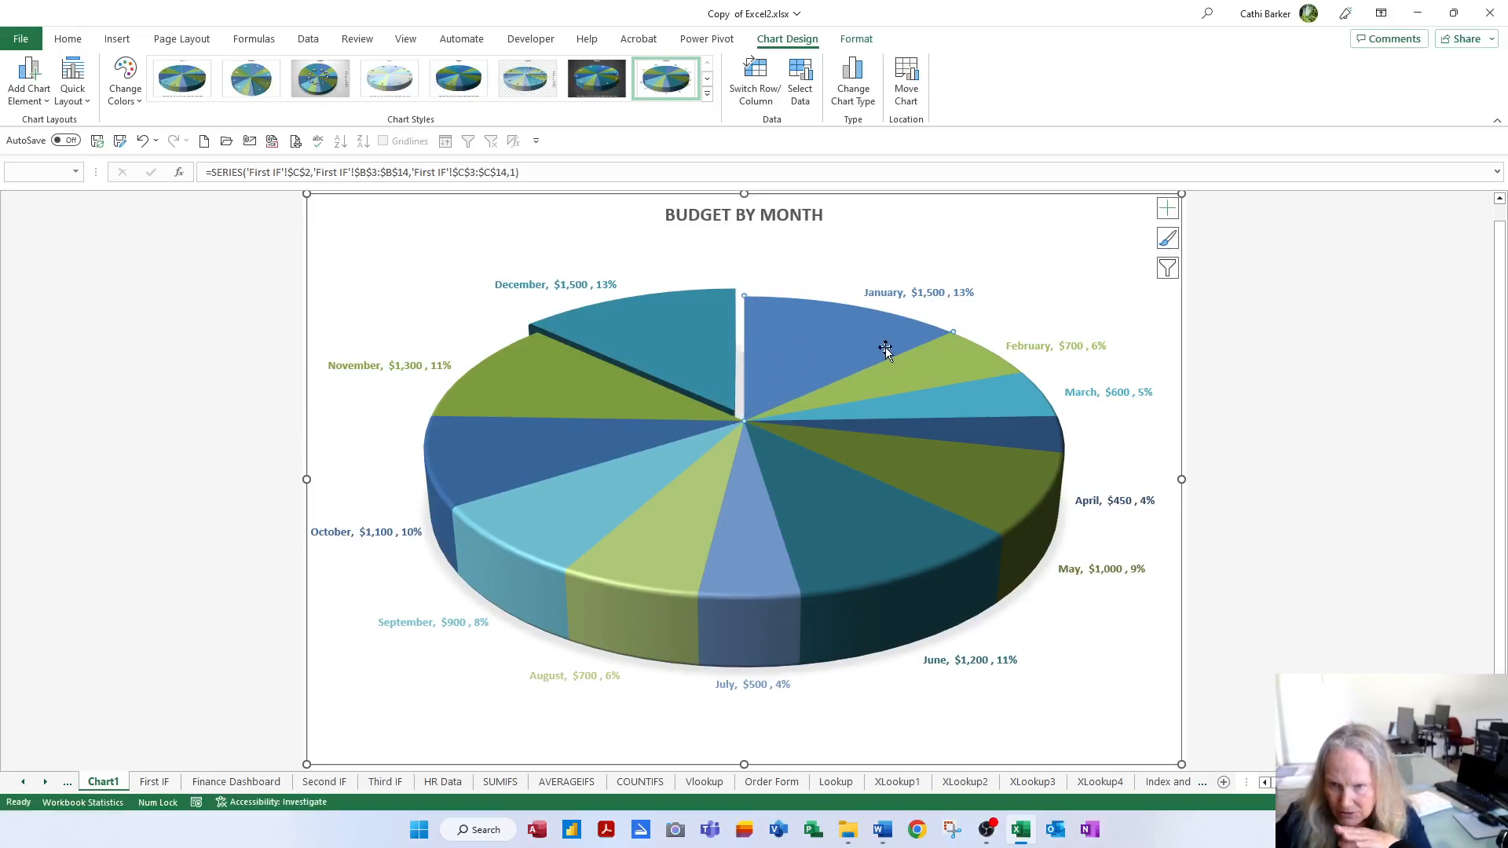
{"action": "left_click_drag", "start_coordinate": [810, 358], "coordinate": [809, 318]}
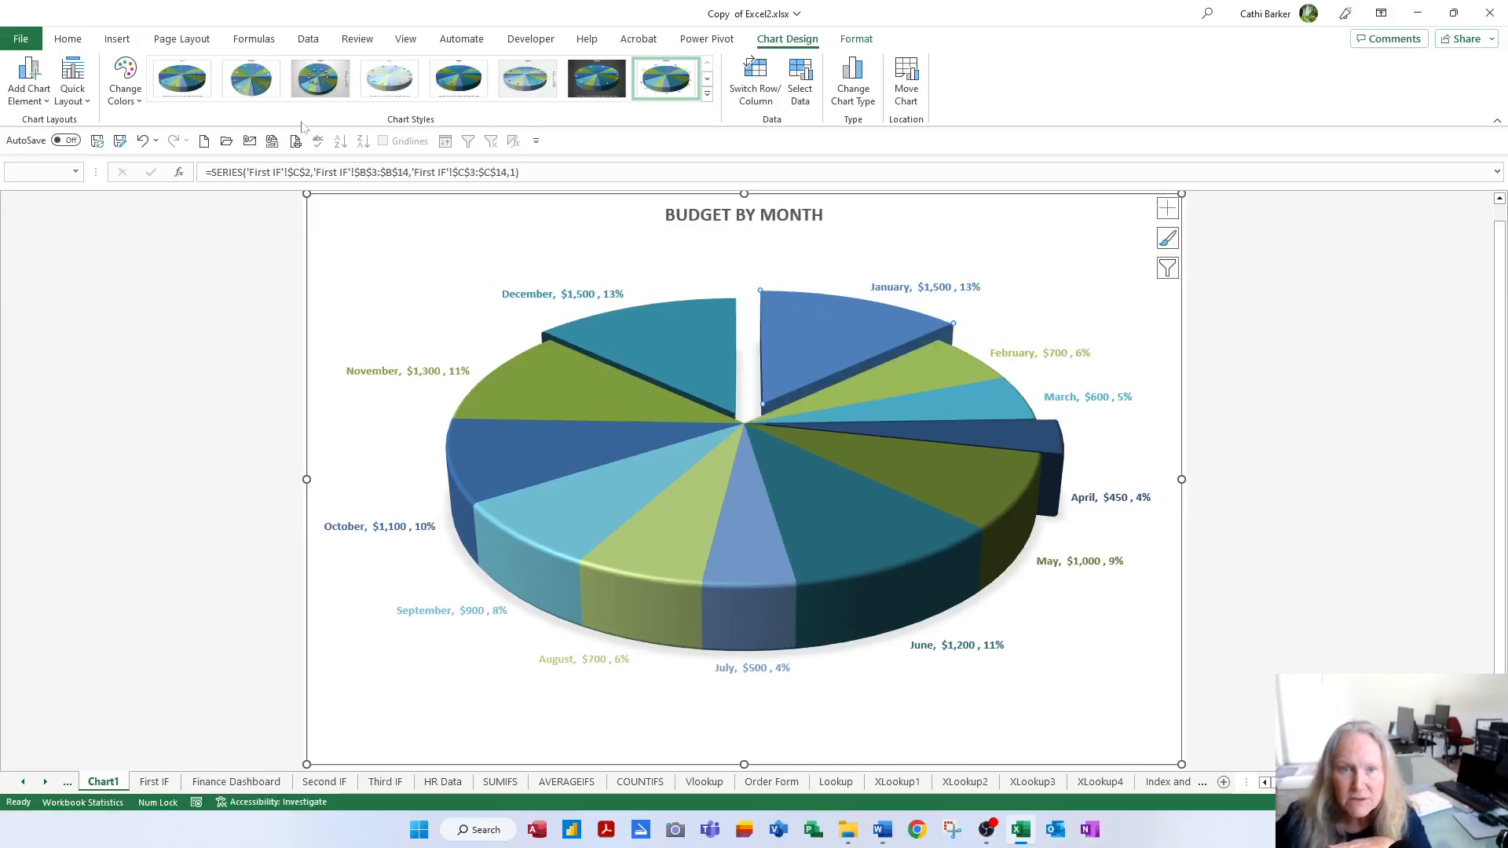
{"action": "left_click", "coordinate": [142, 141]}
{"action": "left_click", "coordinate": [142, 141]}
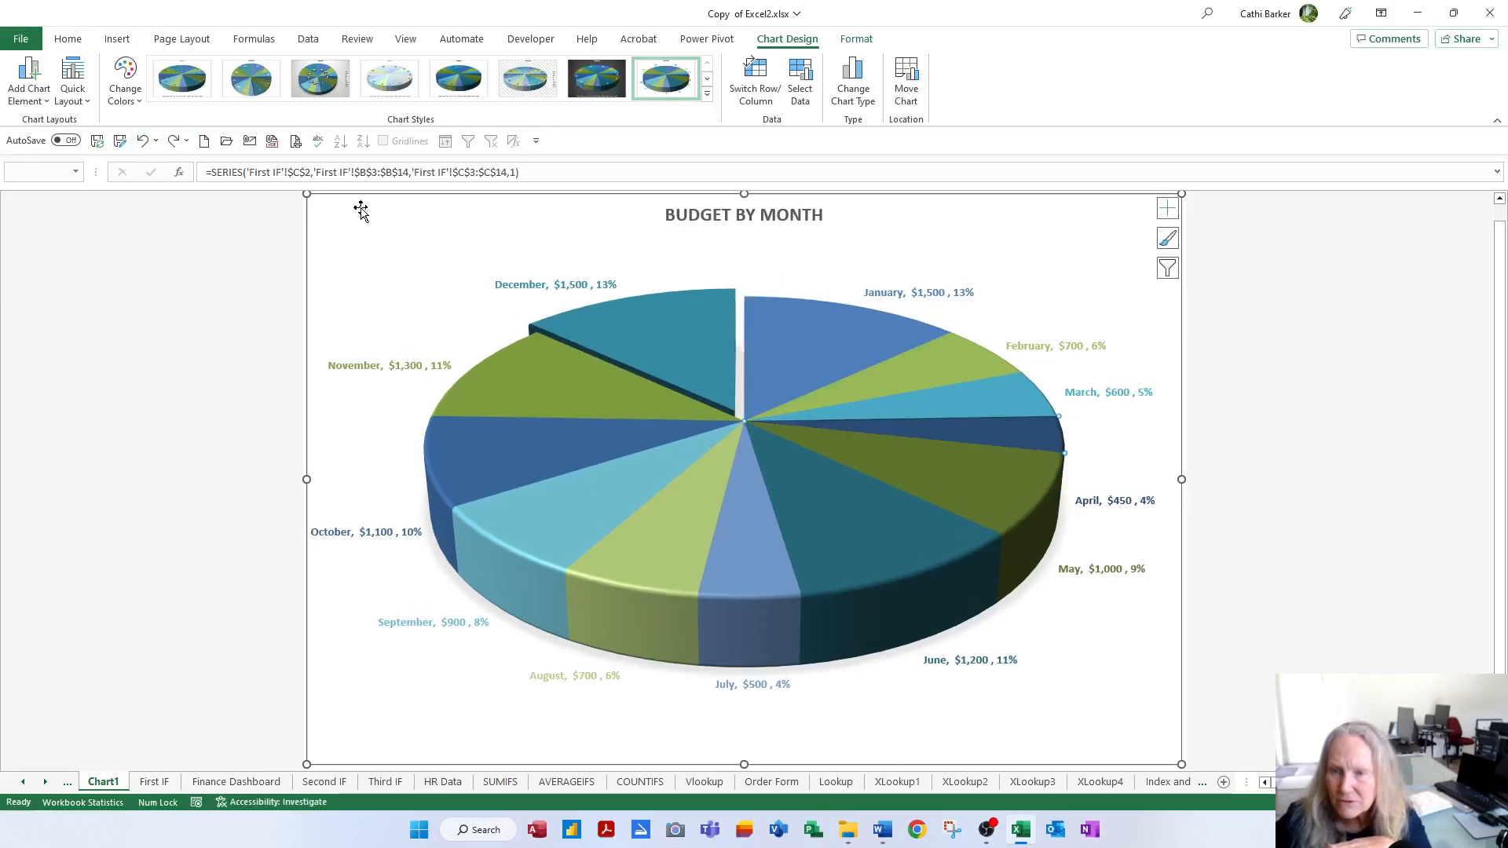
Step: Pull the January slice out of the pie and widen the gap around the December slice slightly
{"action": "left_click_drag", "start_coordinate": [809, 366], "coordinate": [823, 332]}
{"action": "left_click", "coordinate": [681, 360]}
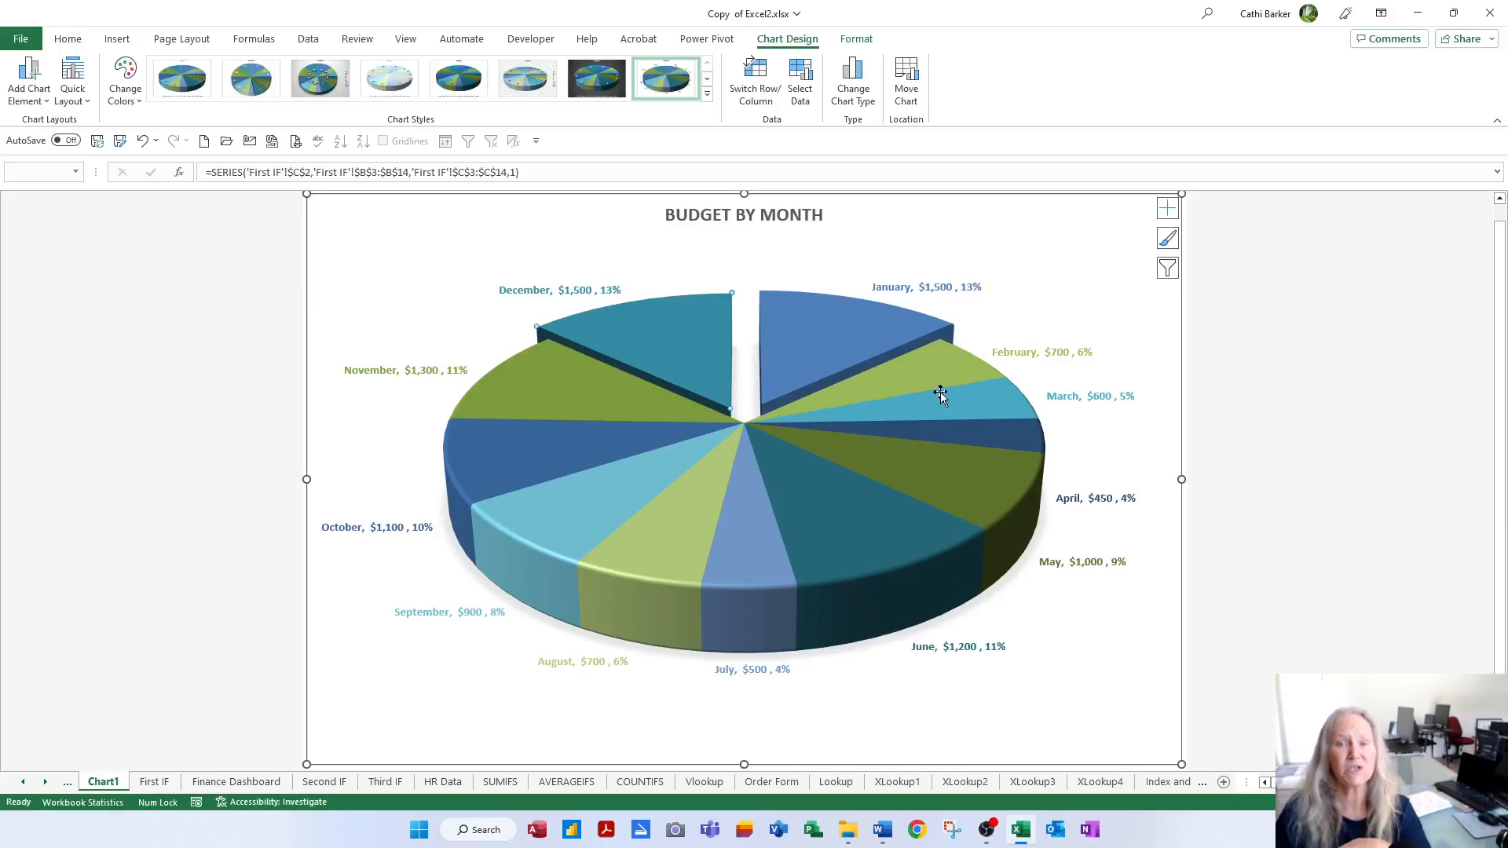
Step: Move the pie chart from its chart sheet into the Finance Dashboard sheet as an embedded object
{"action": "left_click", "coordinate": [907, 76]}
{"action": "left_click_drag", "start_coordinate": [165, 593], "coordinate": [287, 240]}
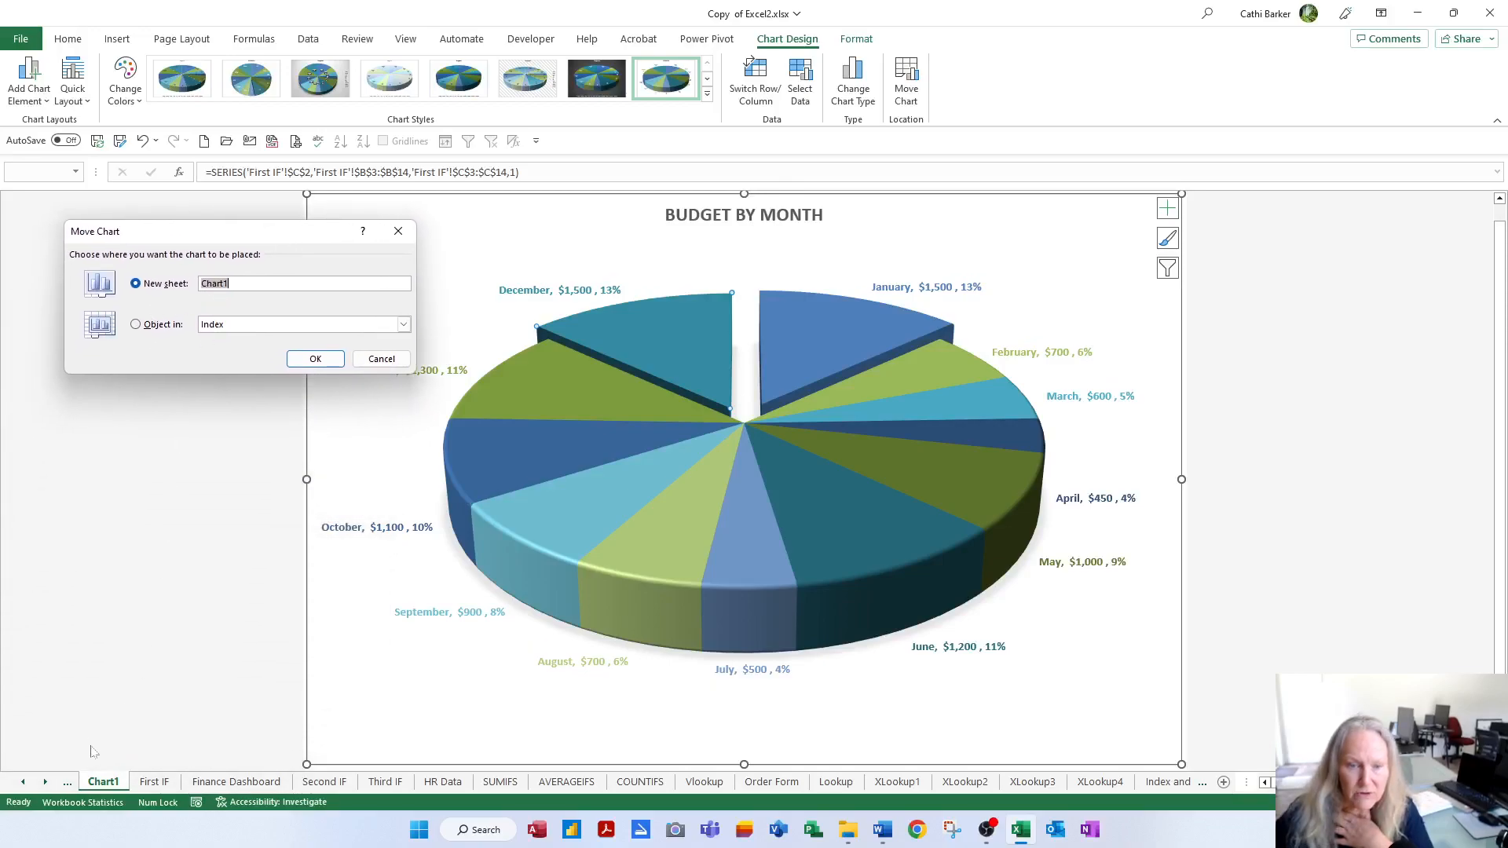
{"action": "left_click", "coordinate": [152, 327]}
{"action": "left_click", "coordinate": [404, 325]}
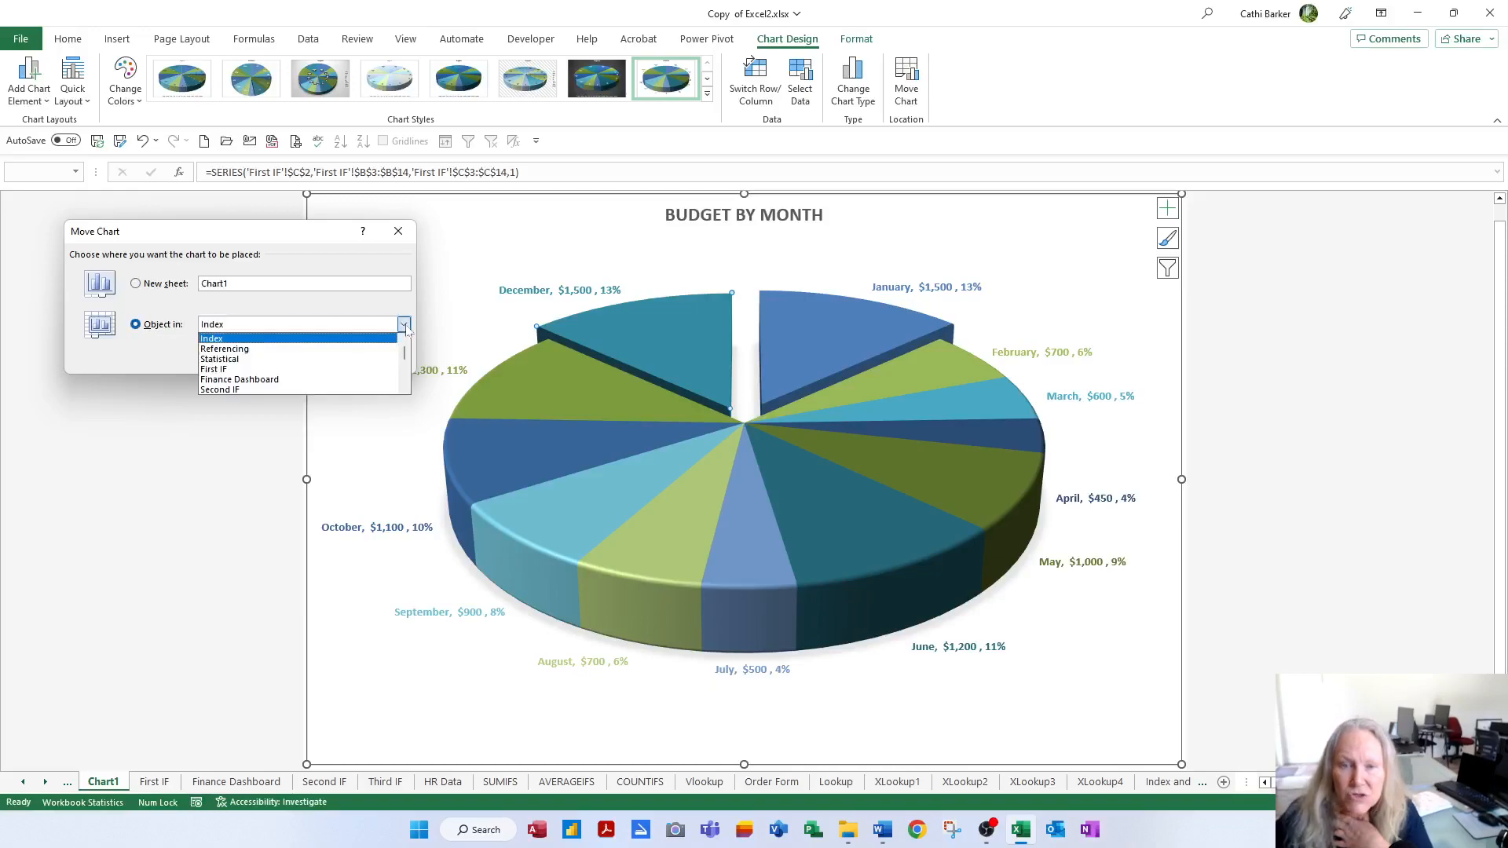
{"action": "left_click", "coordinate": [265, 381]}
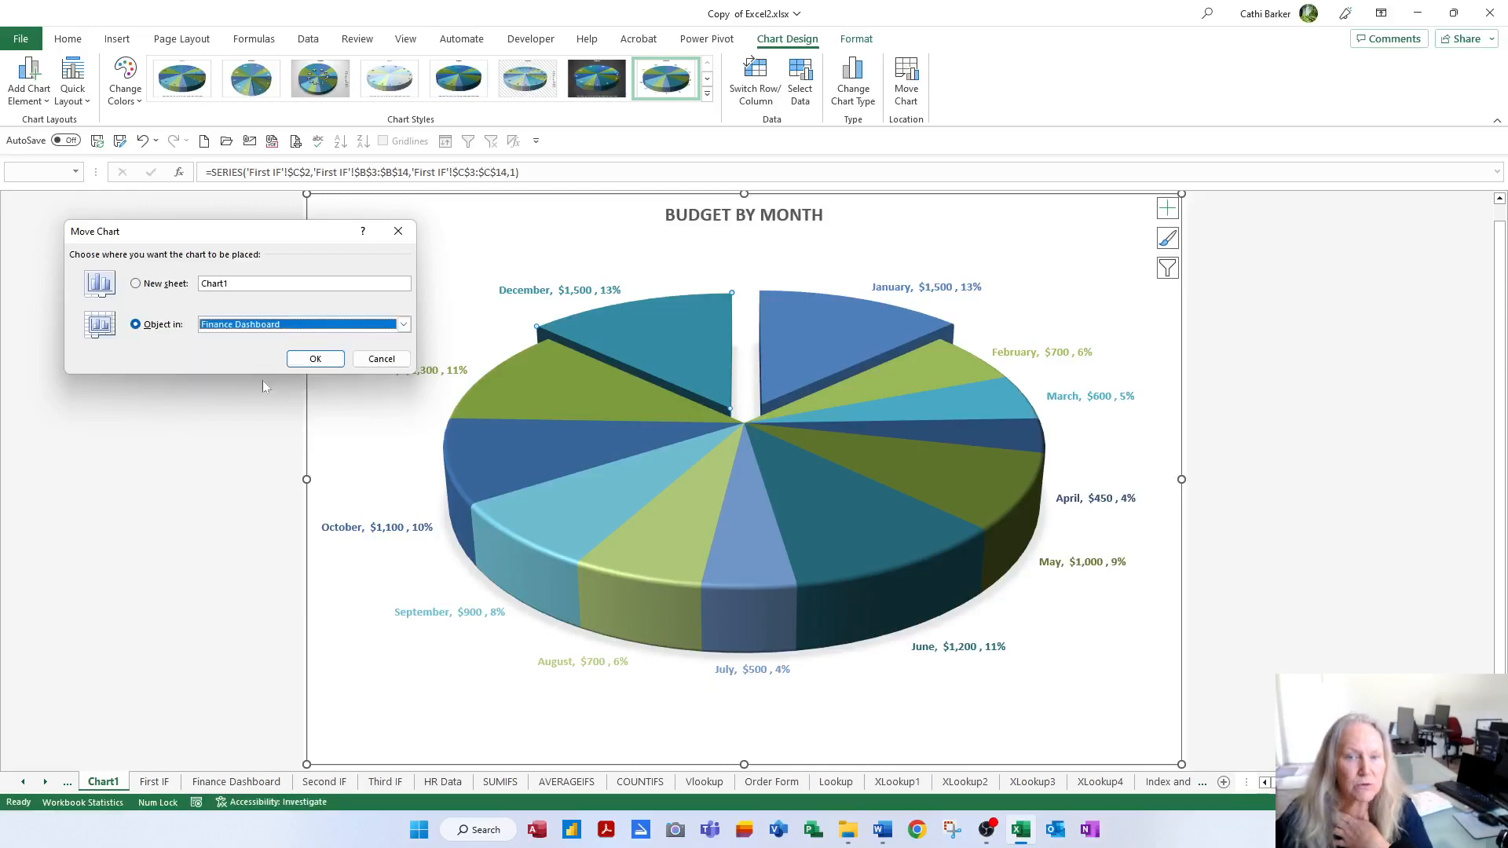
{"action": "left_click", "coordinate": [314, 359]}
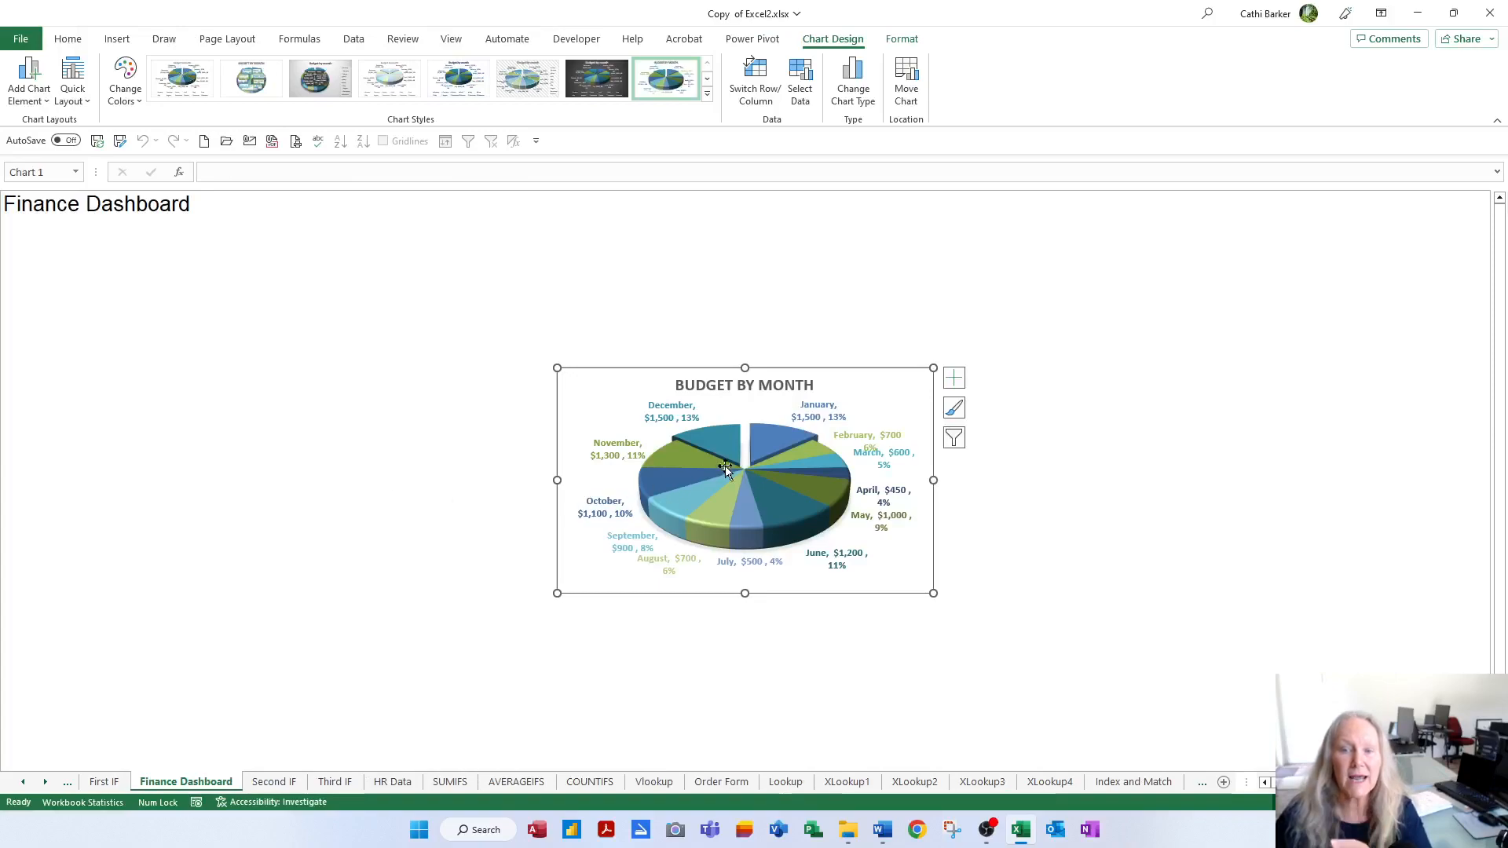
Step: Place the pie chart directly below the Finance Dashboard heading at the sheet's left edge and enlarge it so its labels spread out
{"action": "left_click_drag", "start_coordinate": [896, 403], "coordinate": [321, 259]}
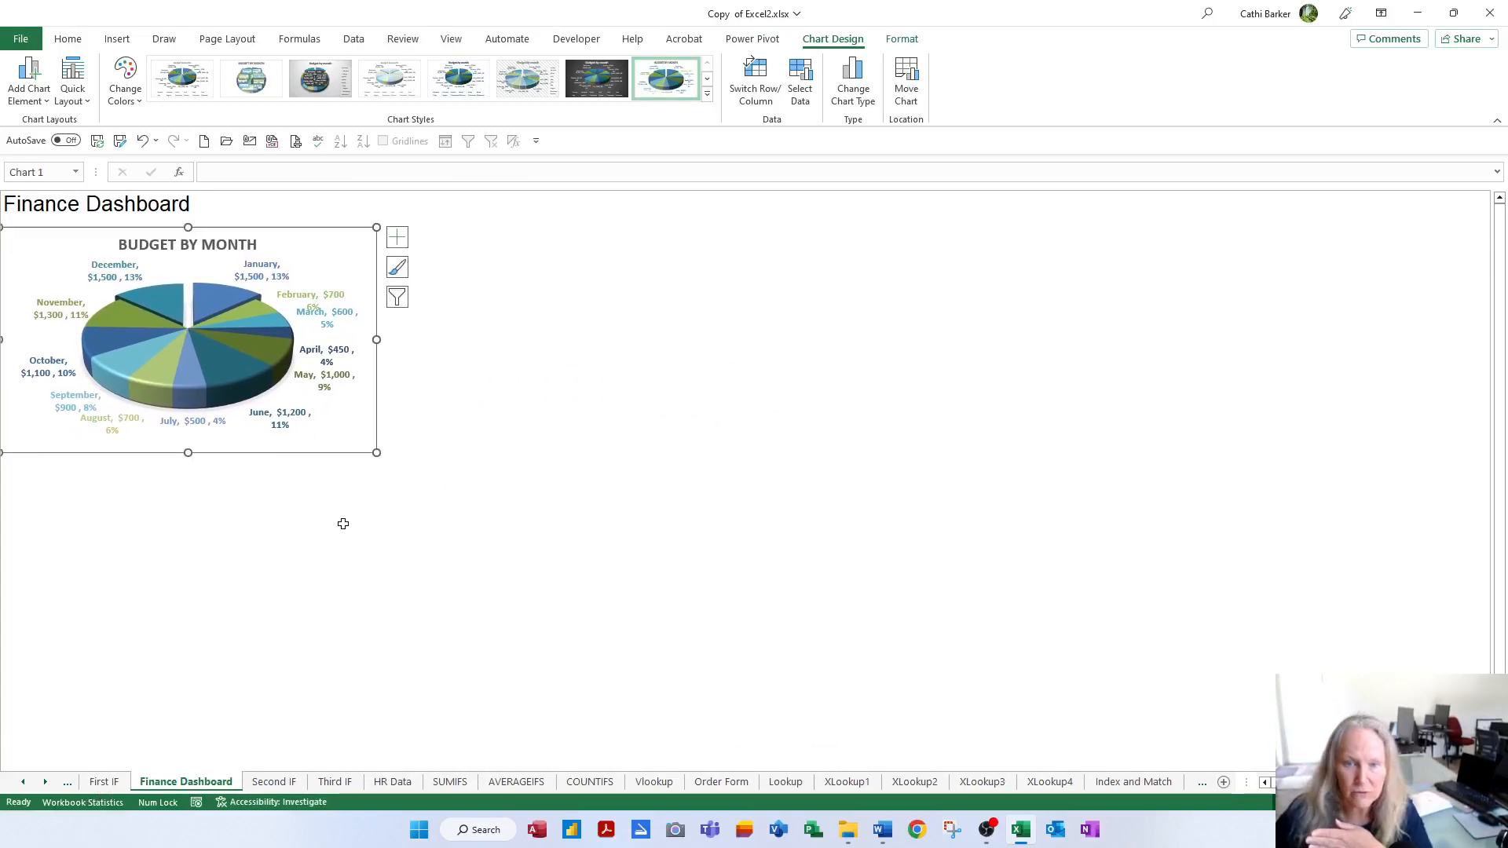
{"action": "left_click_drag", "start_coordinate": [375, 453], "coordinate": [495, 710]}
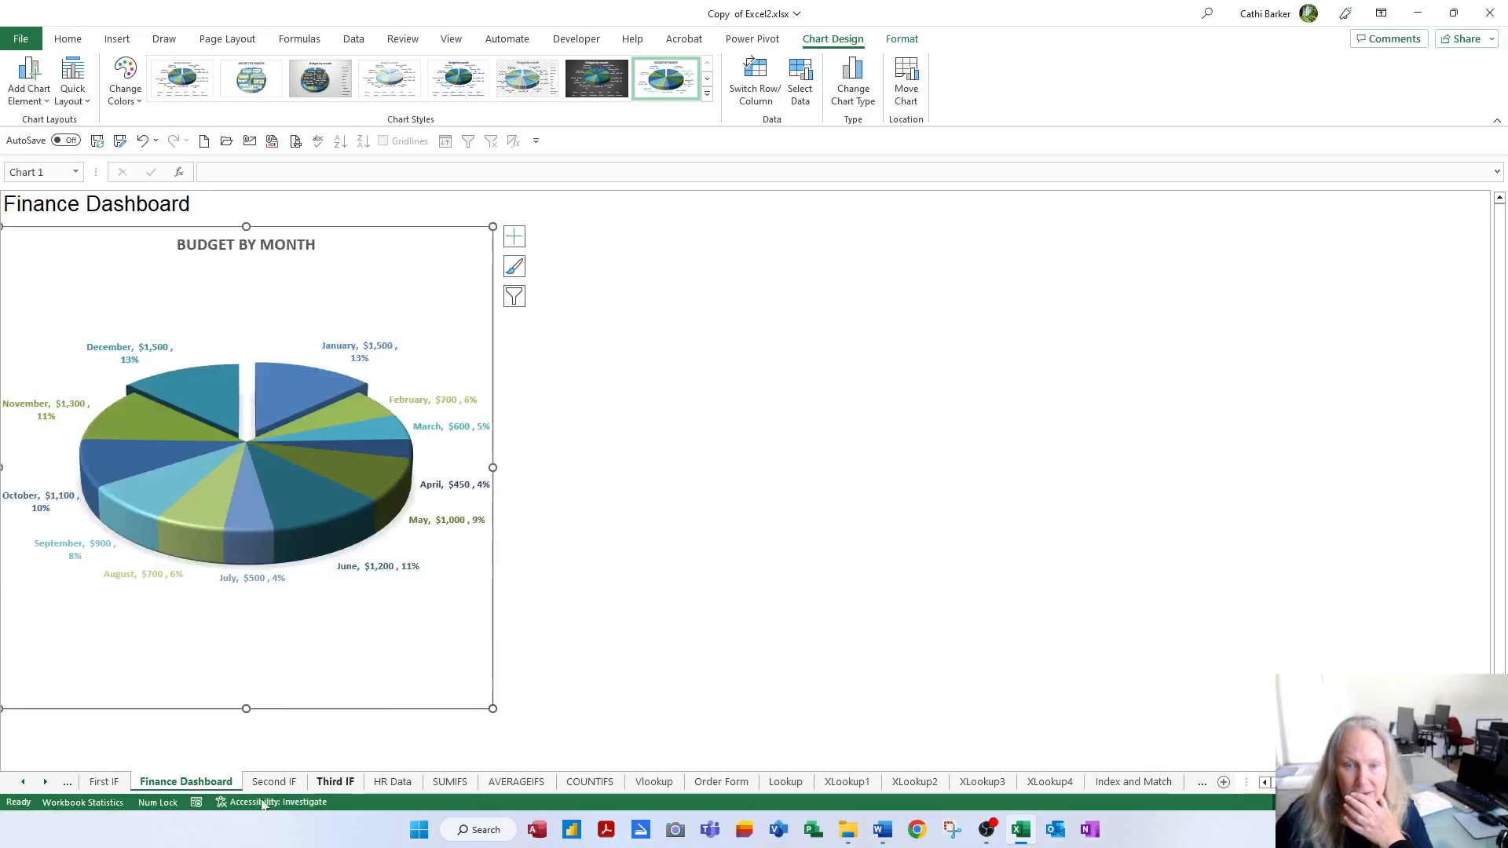
{"action": "left_click_drag", "start_coordinate": [246, 709], "coordinate": [246, 637]}
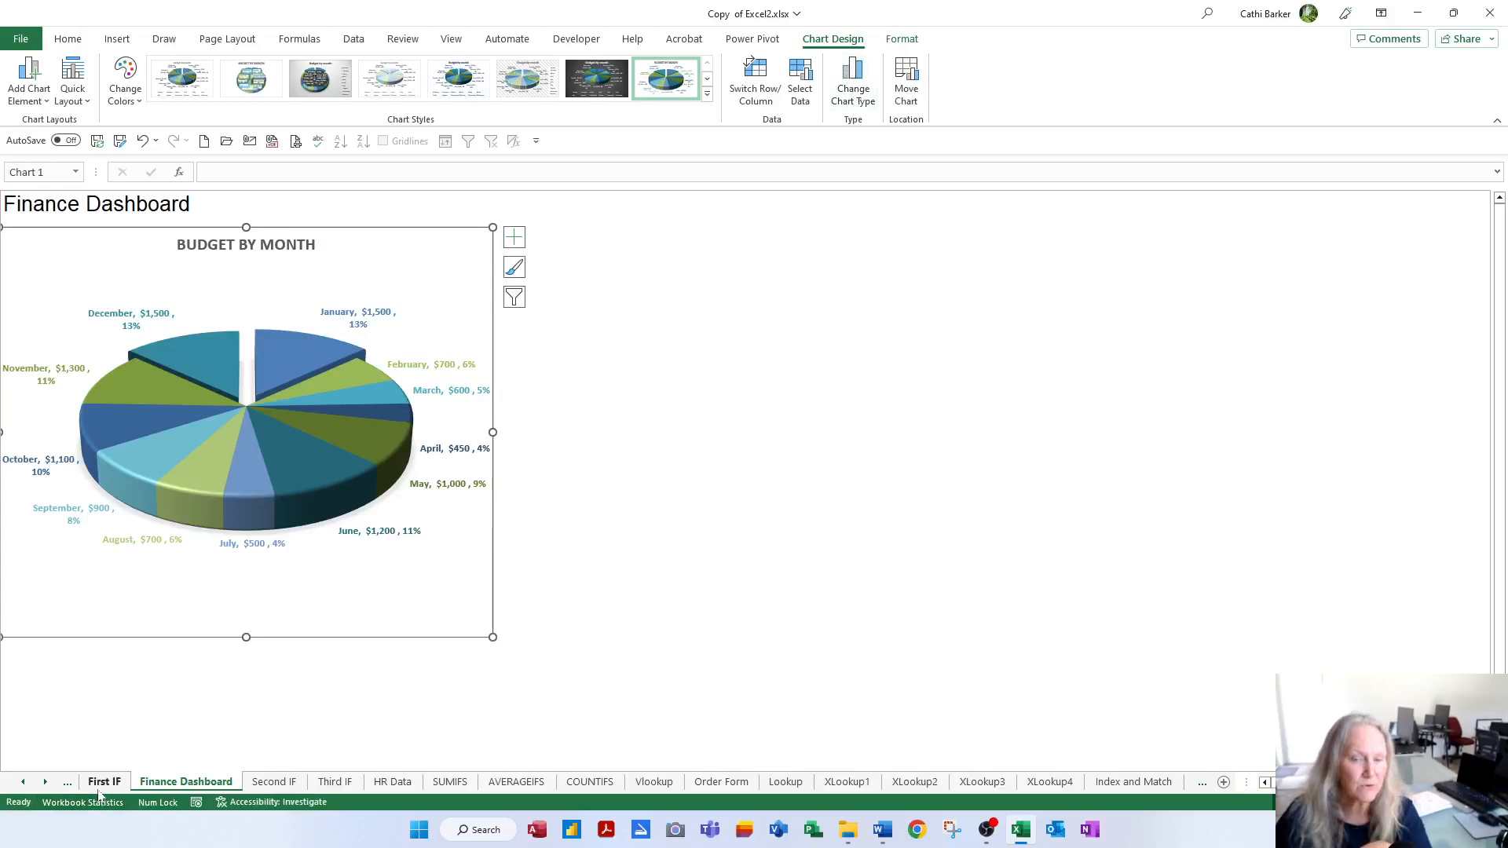
{"action": "left_click", "coordinate": [711, 571]}
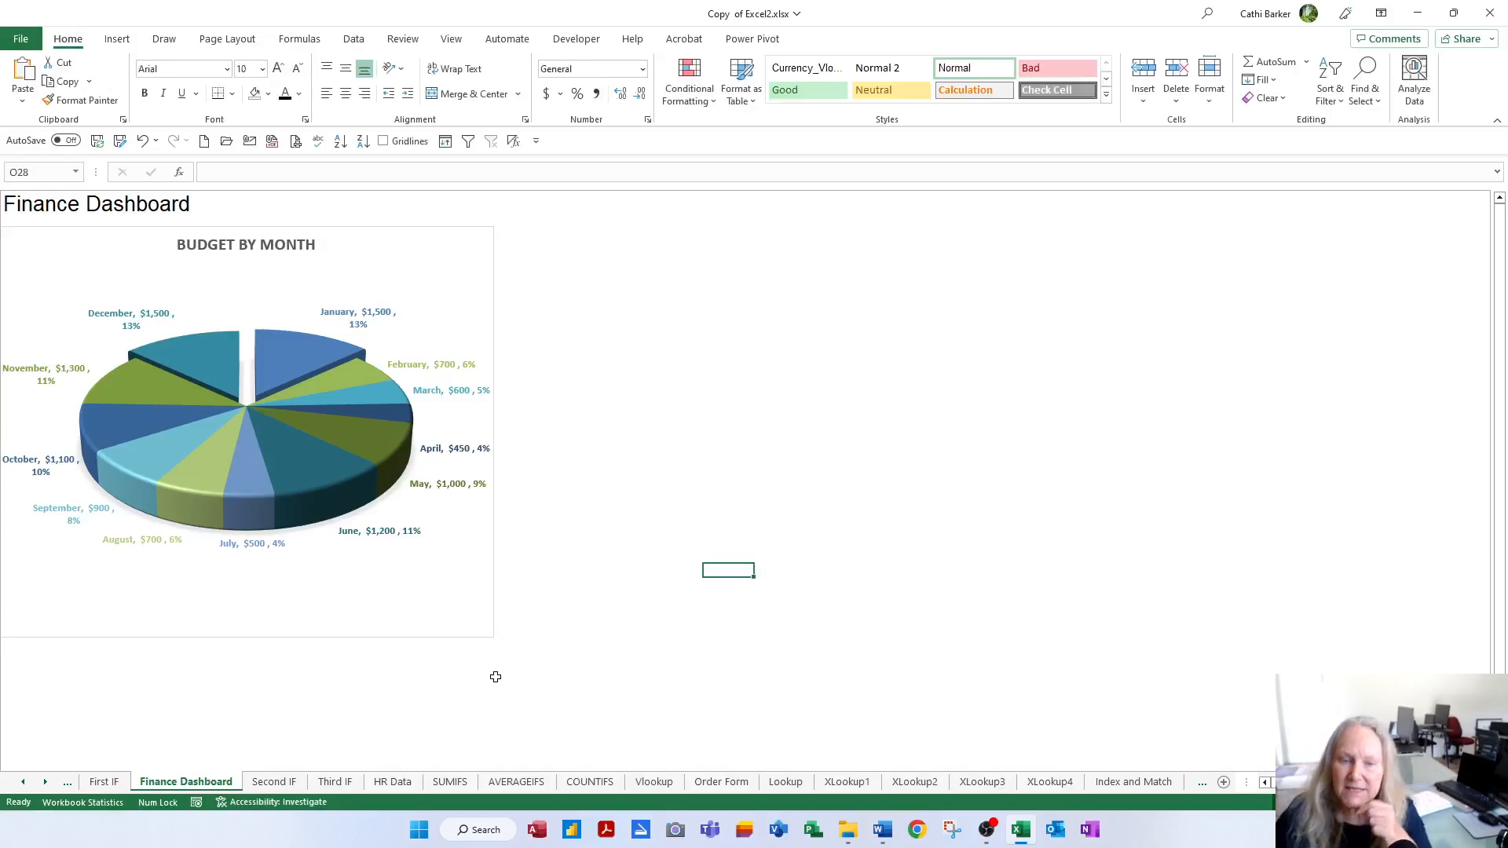
Step: Create a column chart on a new chart sheet from the Months and Actual columns, B2:B14 and D2:D14, of the First IF sheet
{"action": "left_click", "coordinate": [110, 783]}
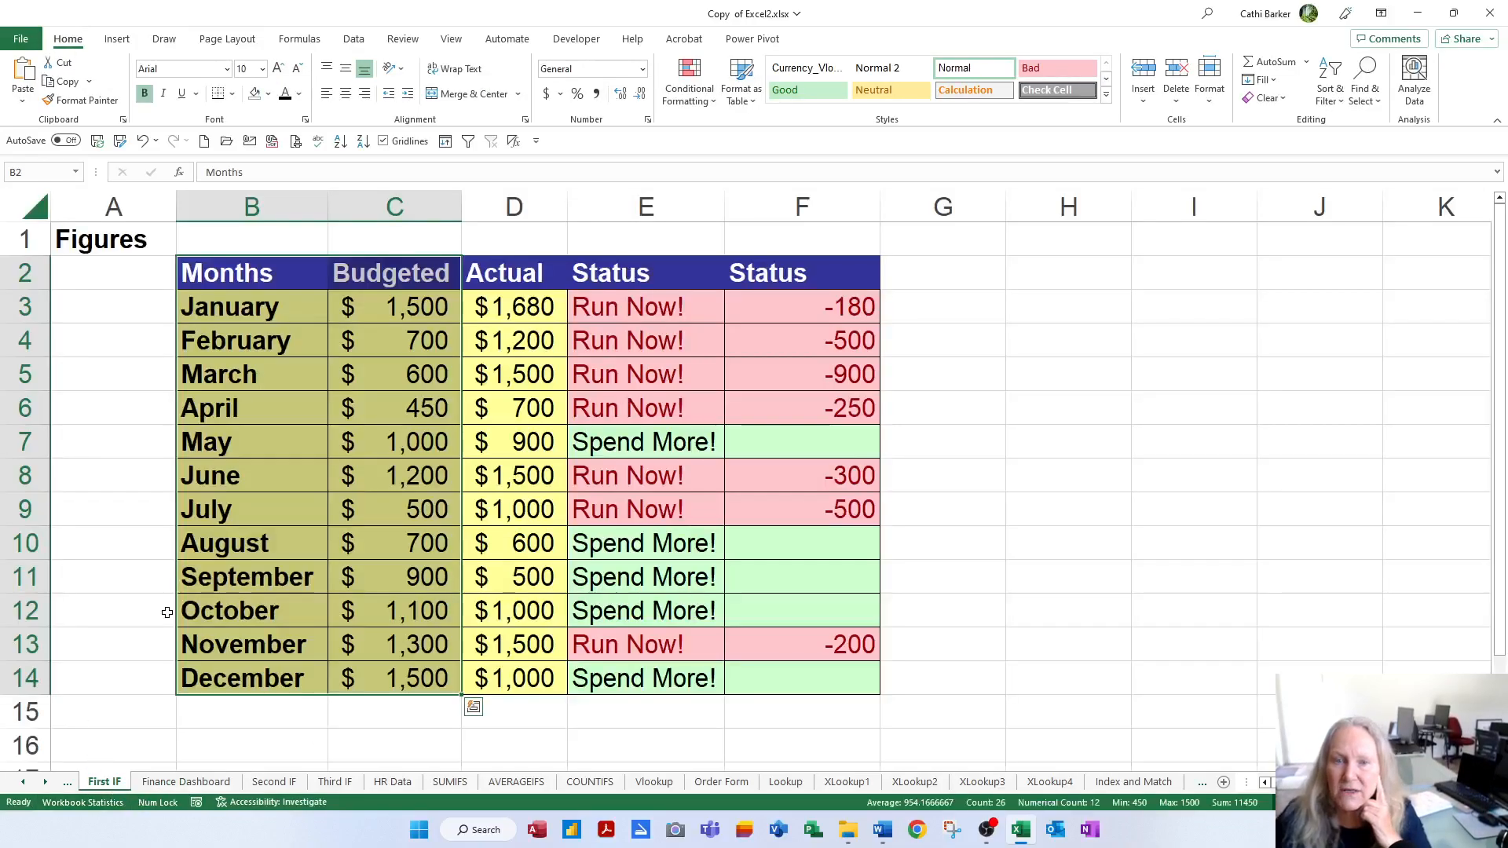
{"action": "left_click_drag", "start_coordinate": [266, 278], "coordinate": [249, 673]}
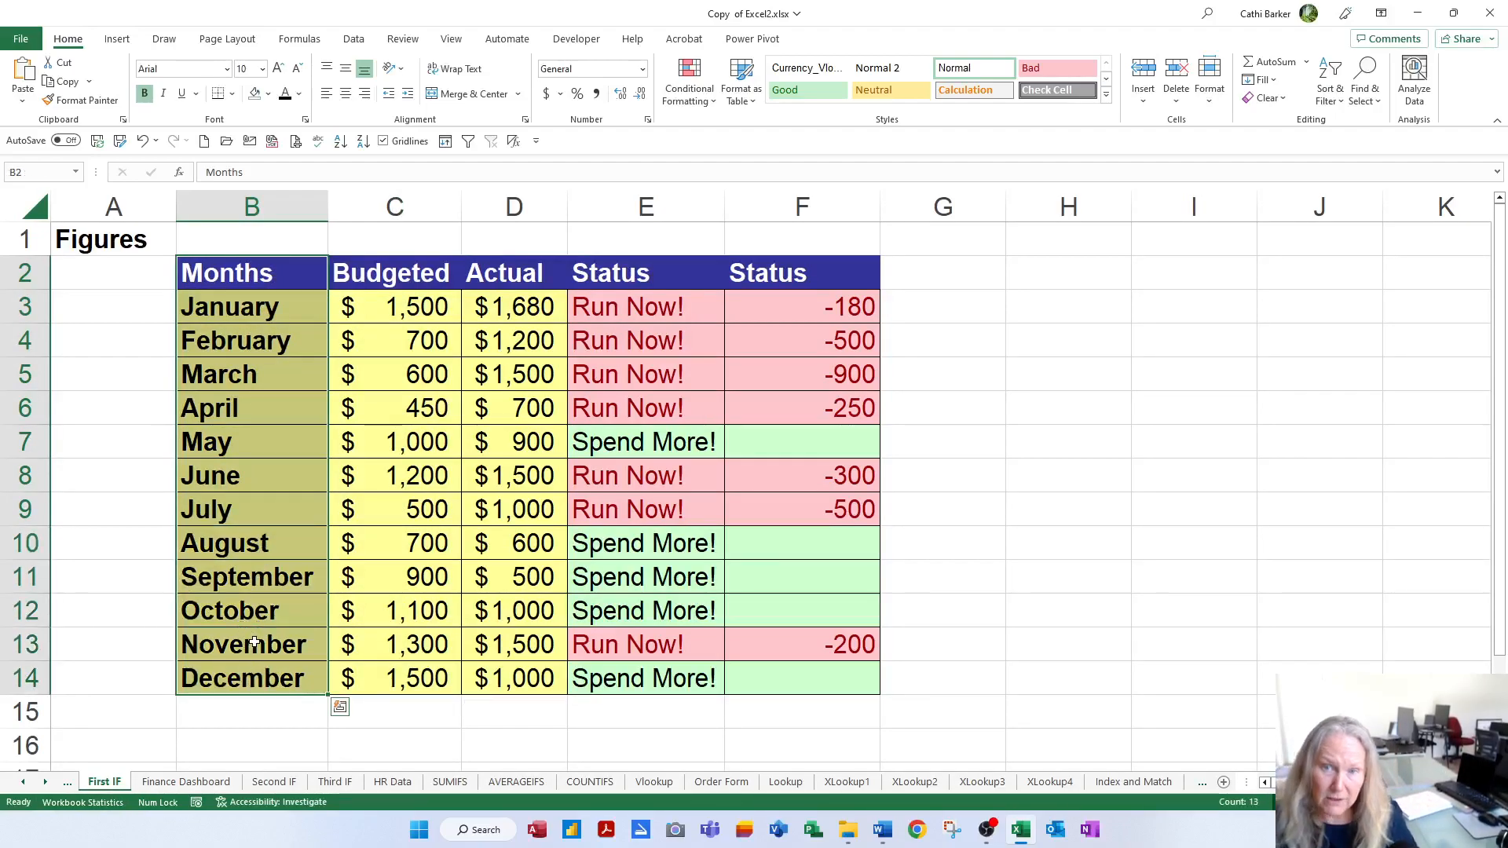
{"action": "left_click_drag", "start_coordinate": [525, 276], "coordinate": [526, 675]}
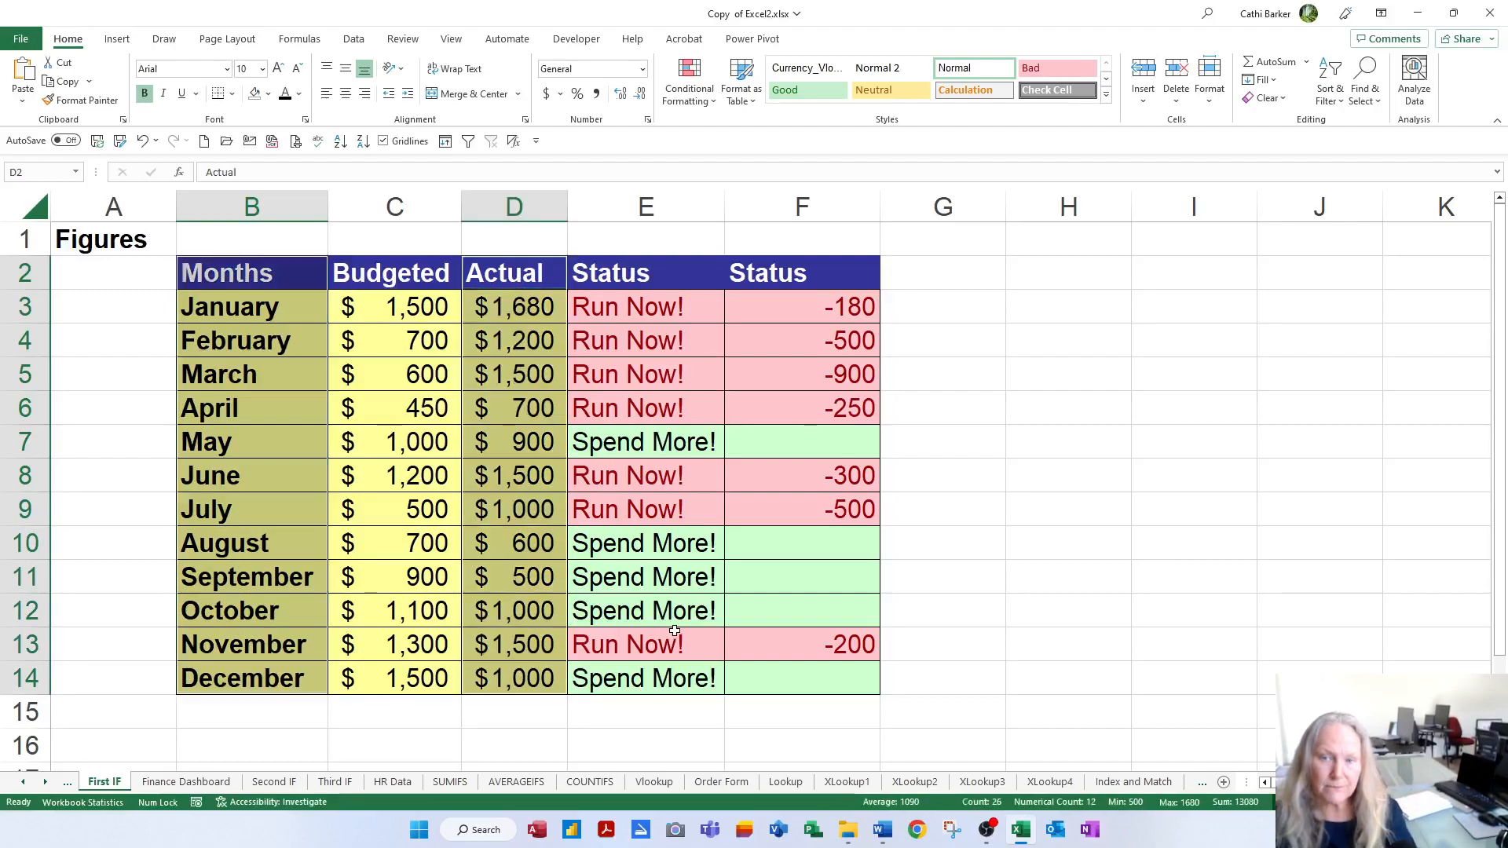
{"action": "key", "text": "F11"}
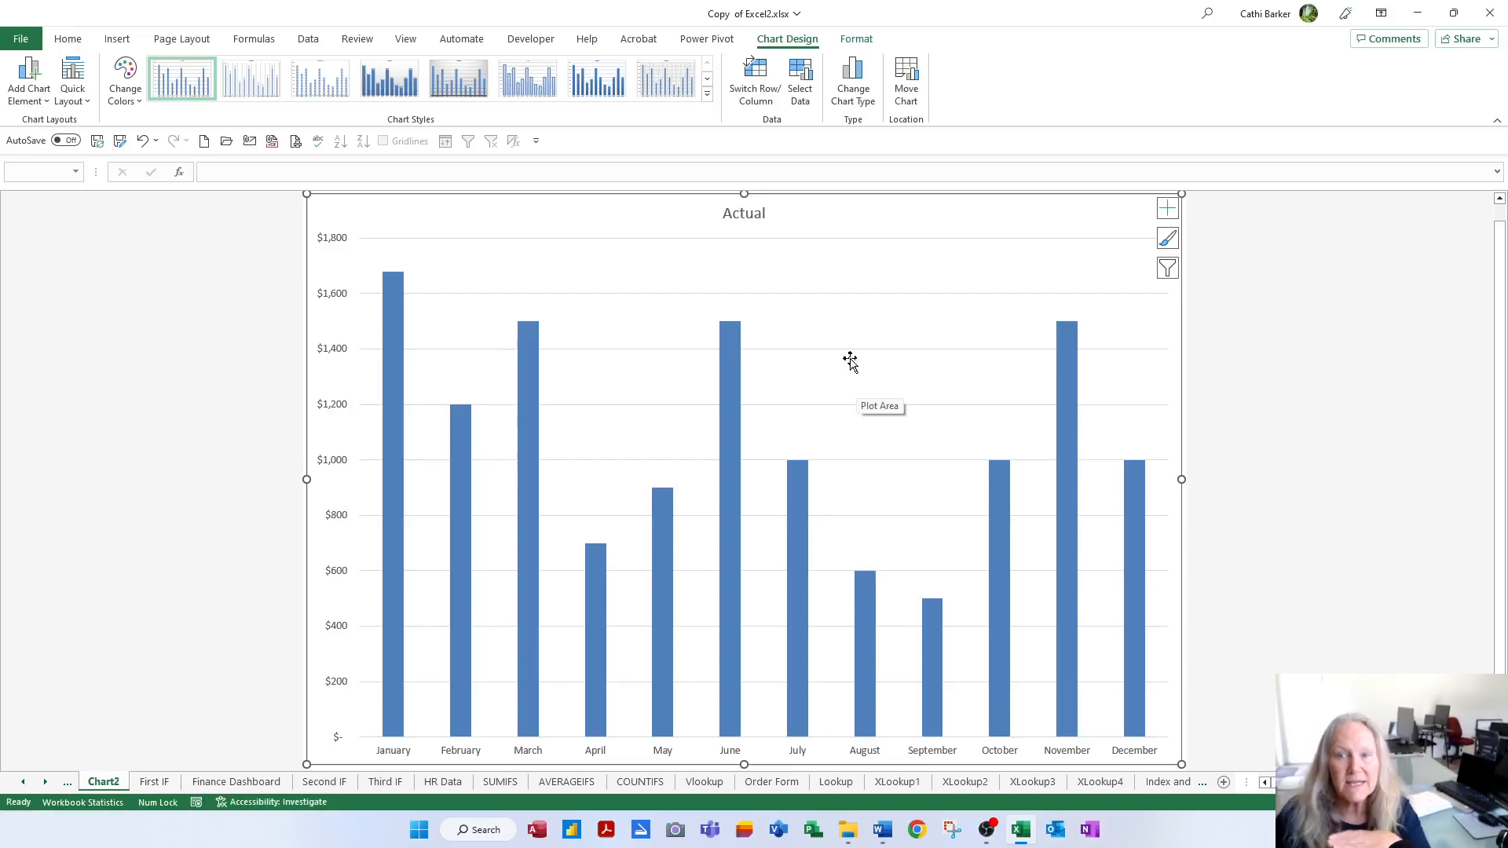
Step: Keep the Actual chart as a Clustered Column and apply quick layout Layout 4 to it
{"action": "left_click", "coordinate": [854, 88]}
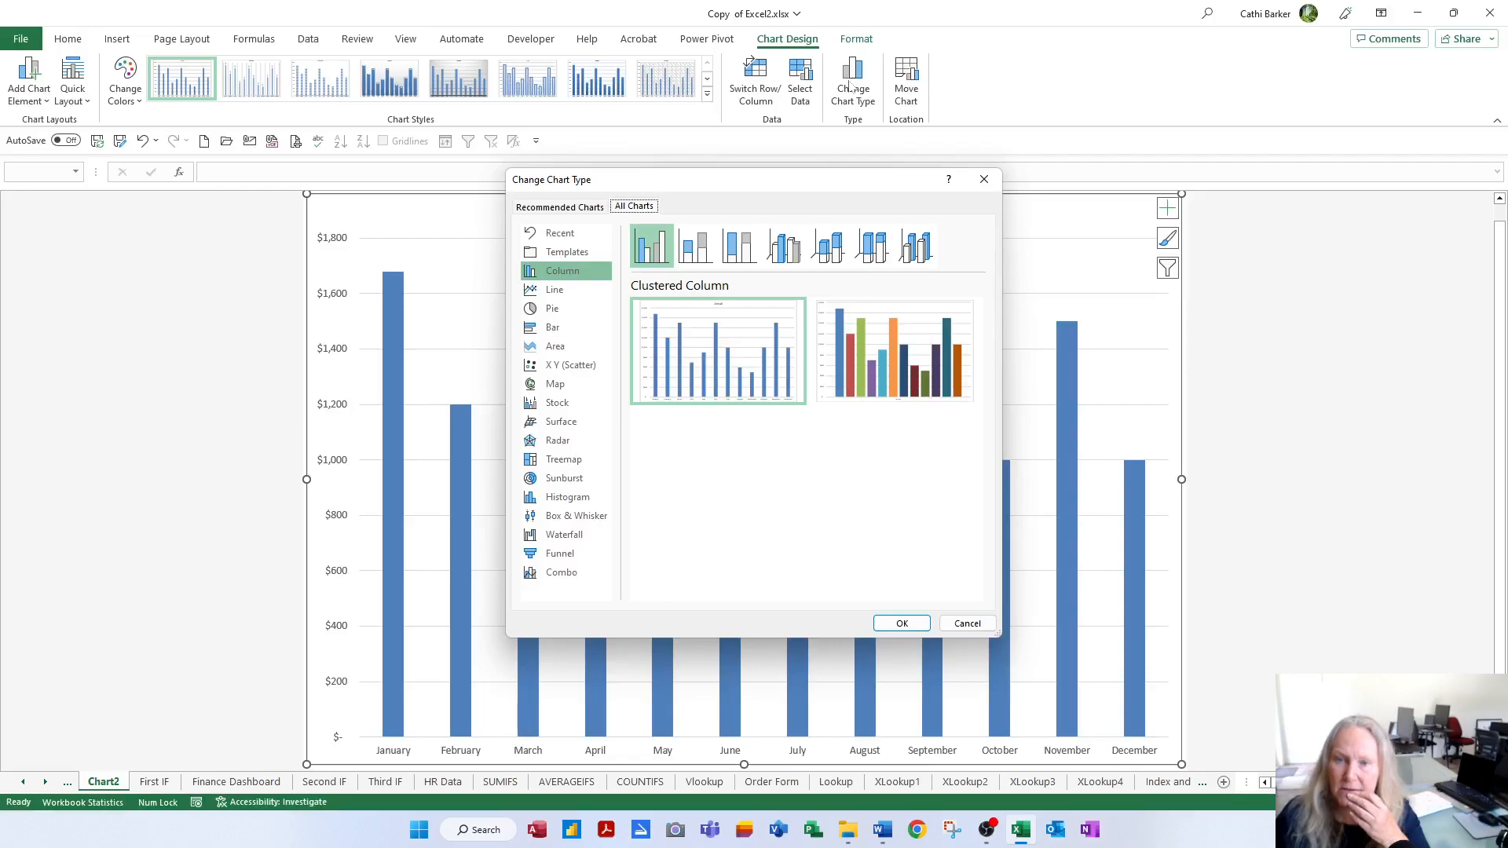
{"action": "left_click", "coordinate": [903, 624]}
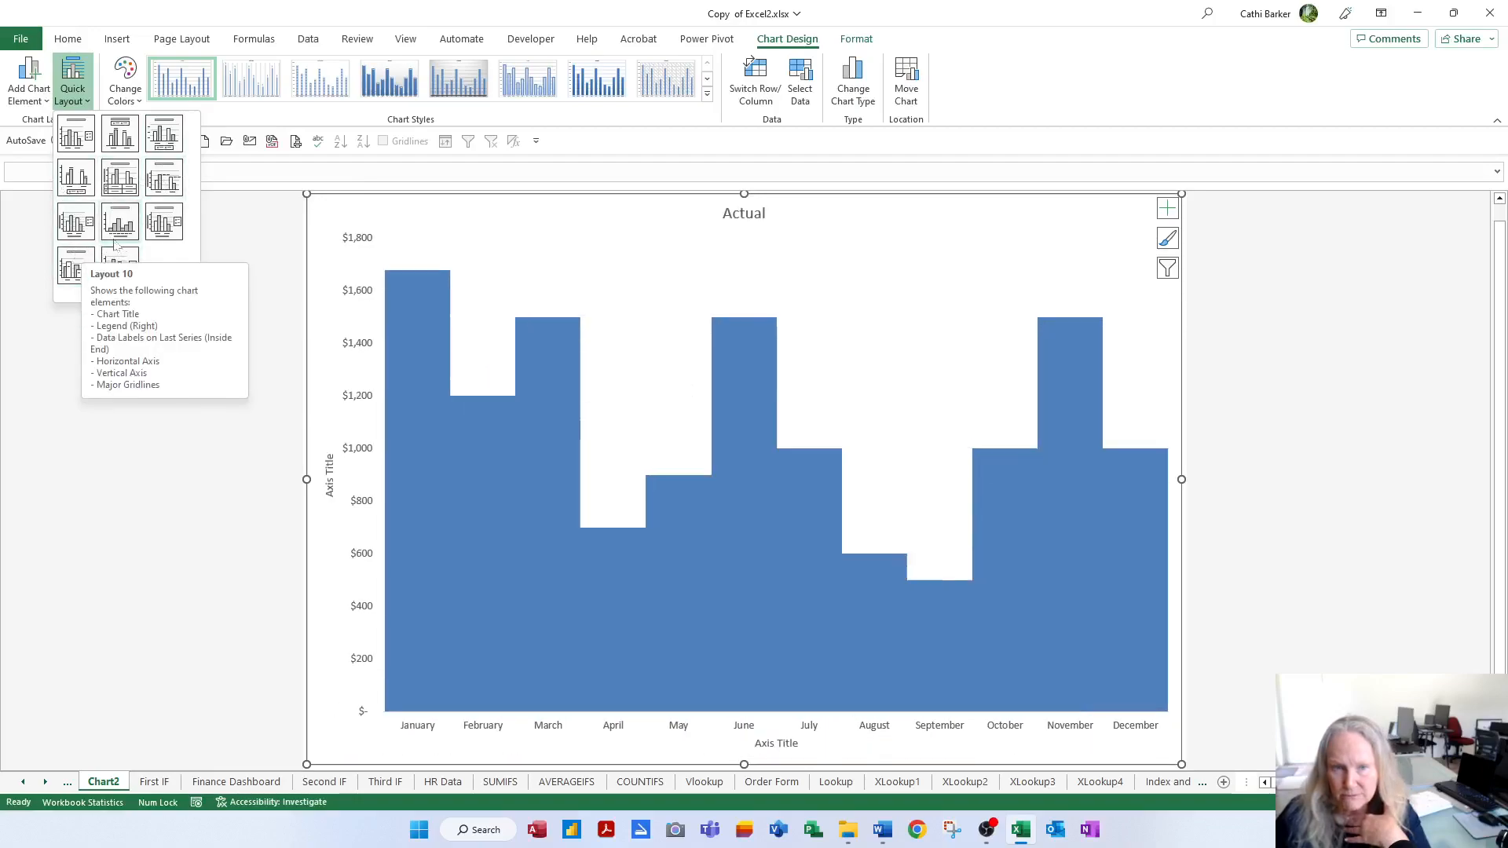
{"action": "left_click", "coordinate": [84, 179]}
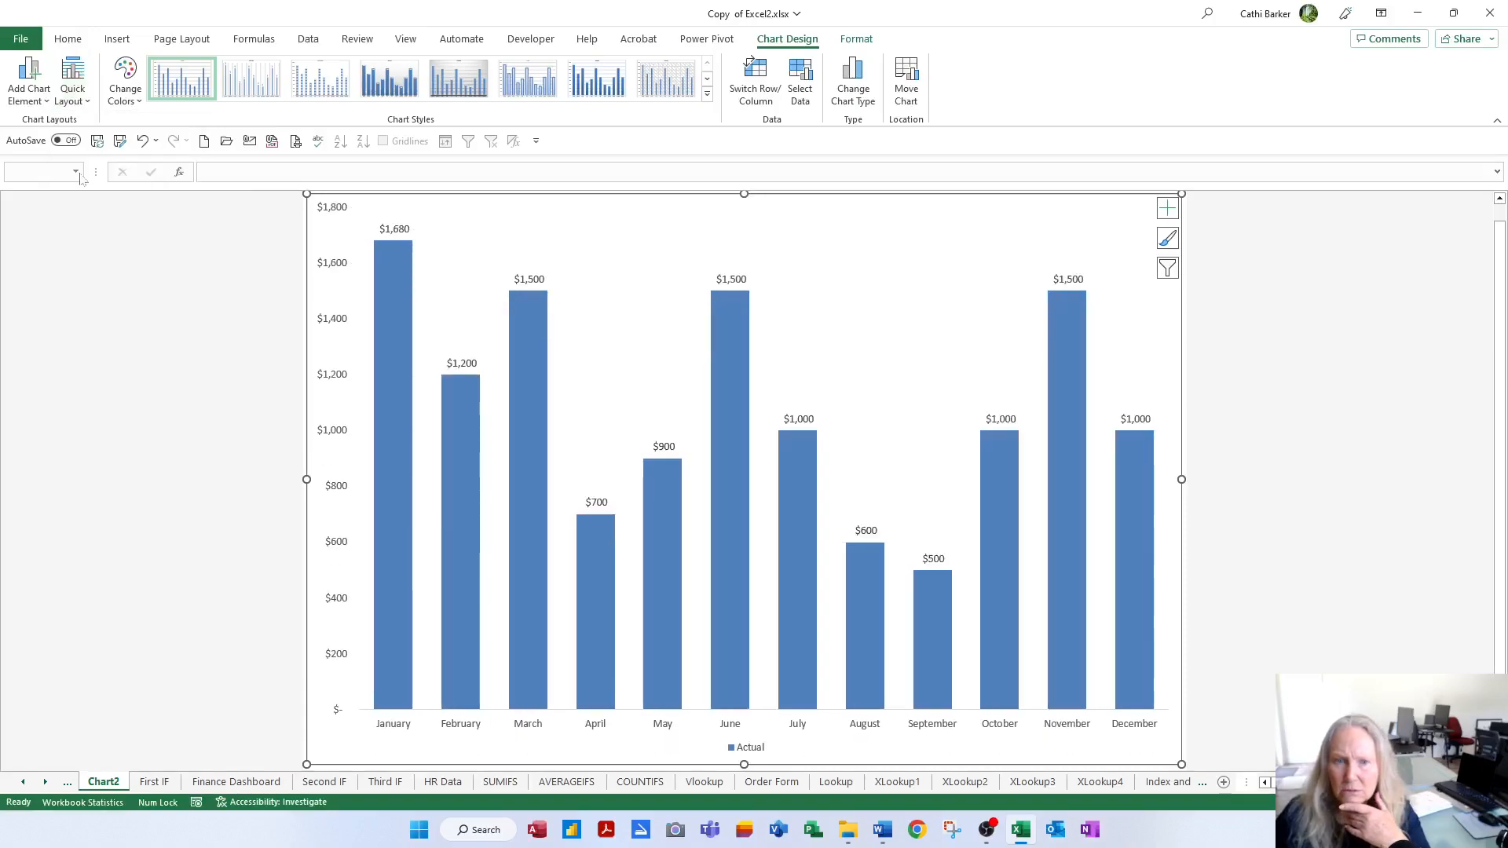
Step: Recolor the Actual column chart with the purple monochromatic palette and apply the chart style with narrow columns, minor gridlines and a top legend
{"action": "left_click", "coordinate": [118, 92]}
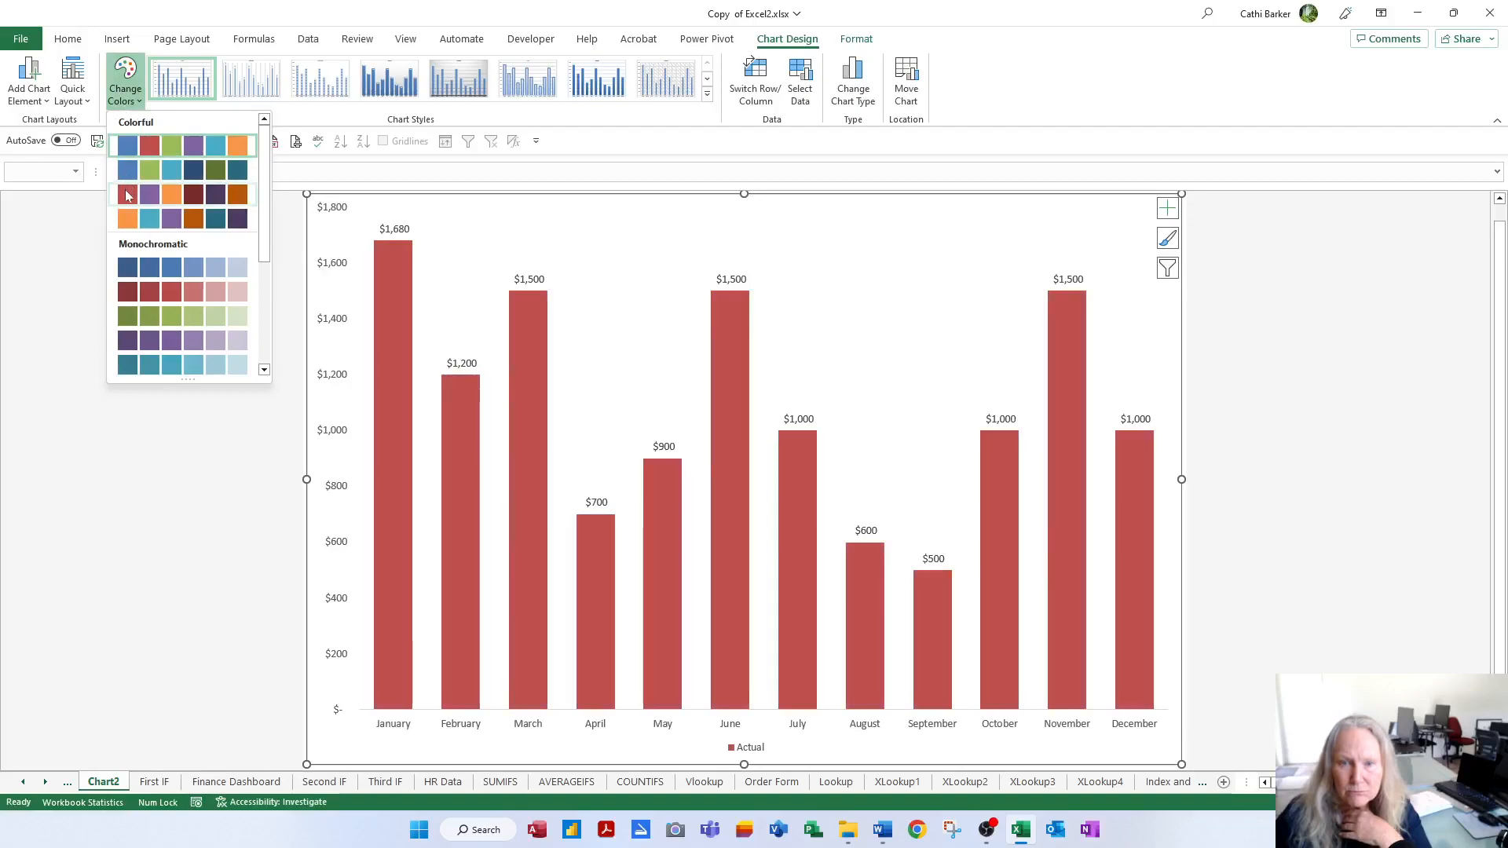
{"action": "left_click", "coordinate": [141, 343]}
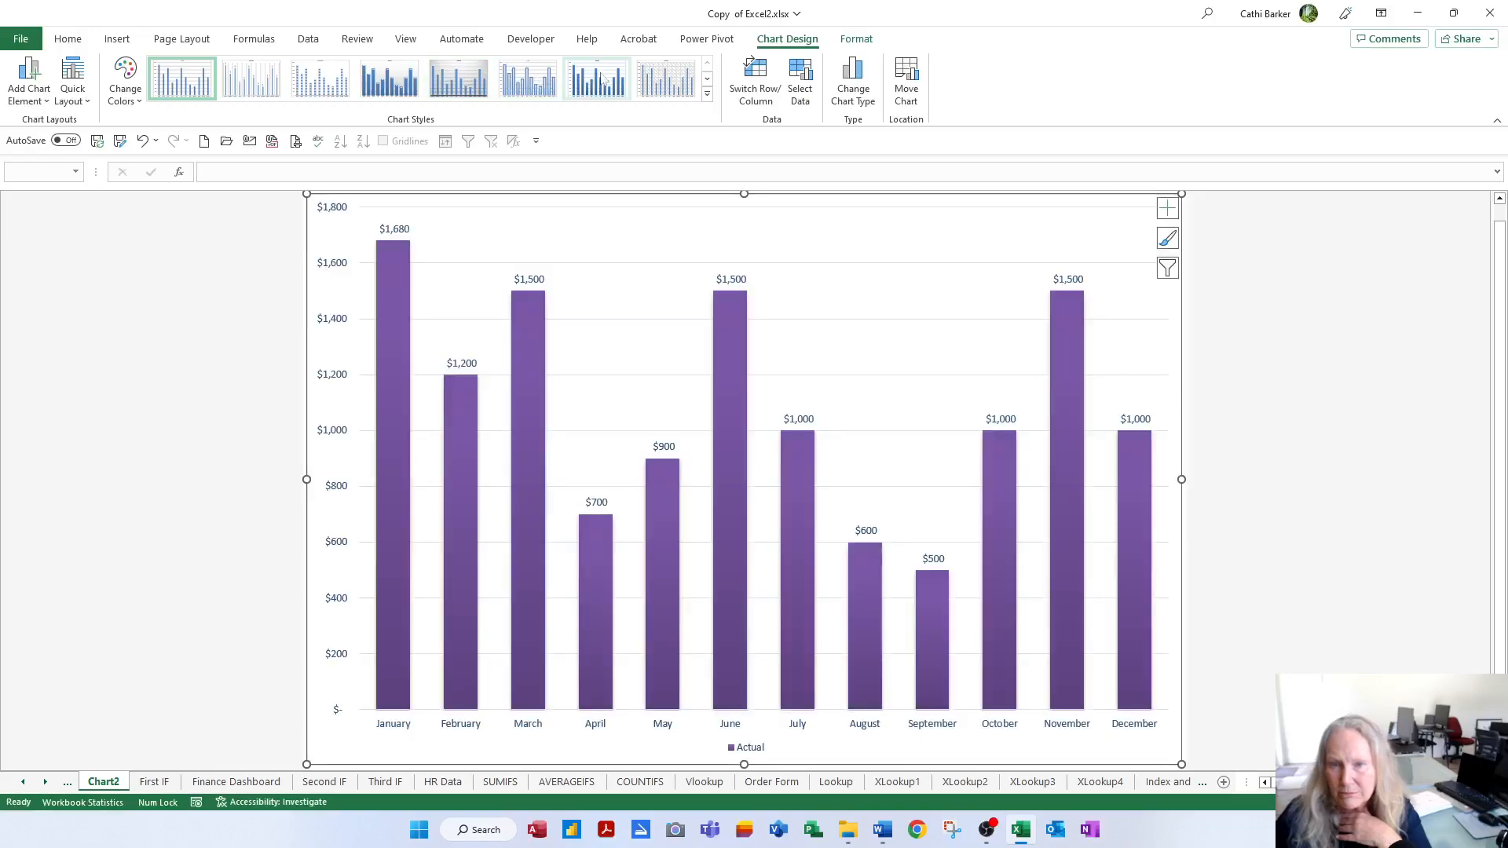
{"action": "left_click", "coordinate": [709, 95]}
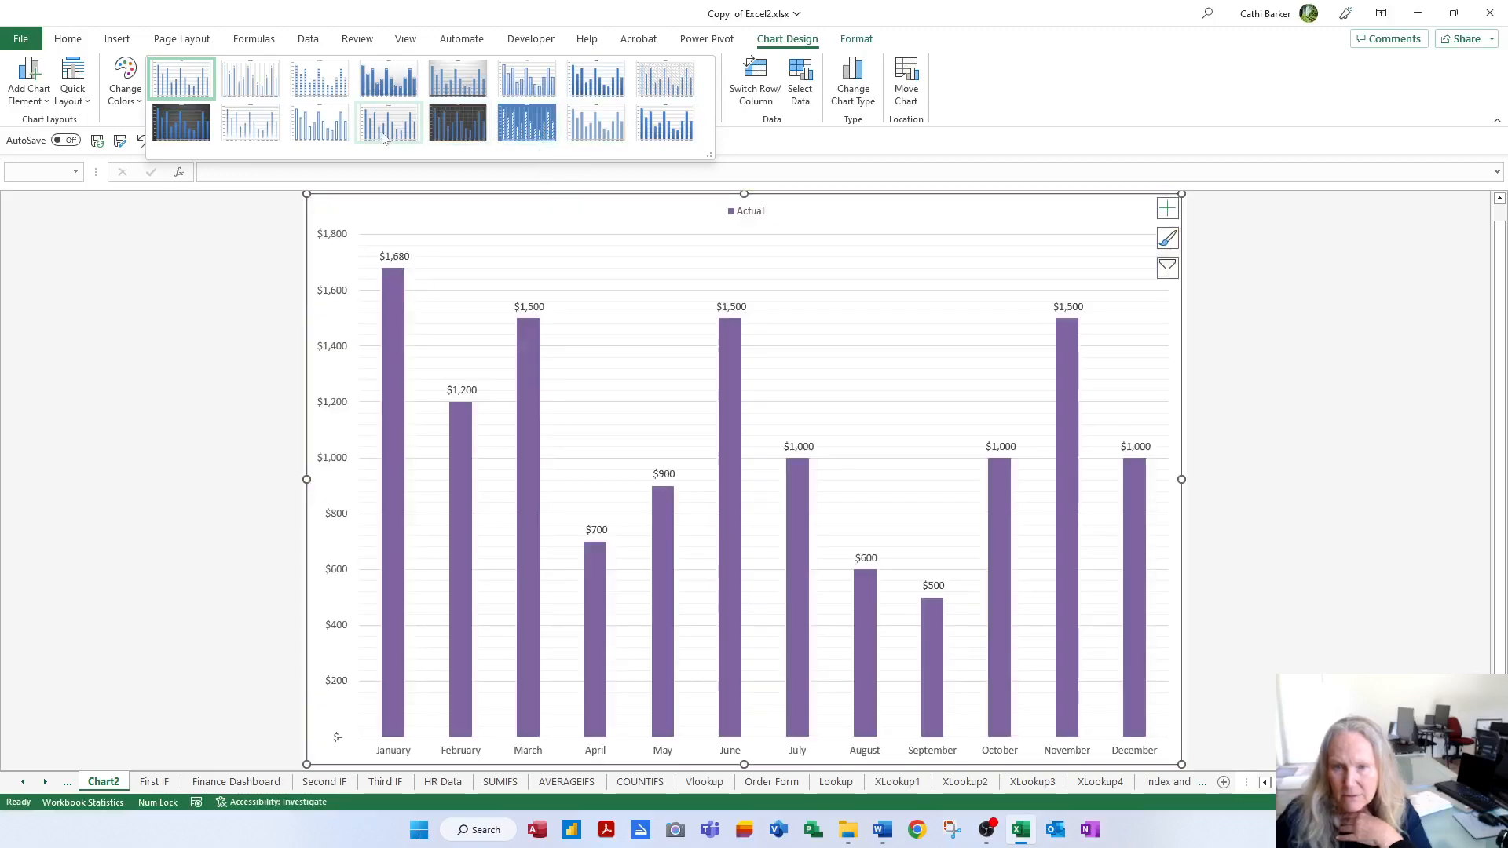
{"action": "left_click", "coordinate": [383, 138]}
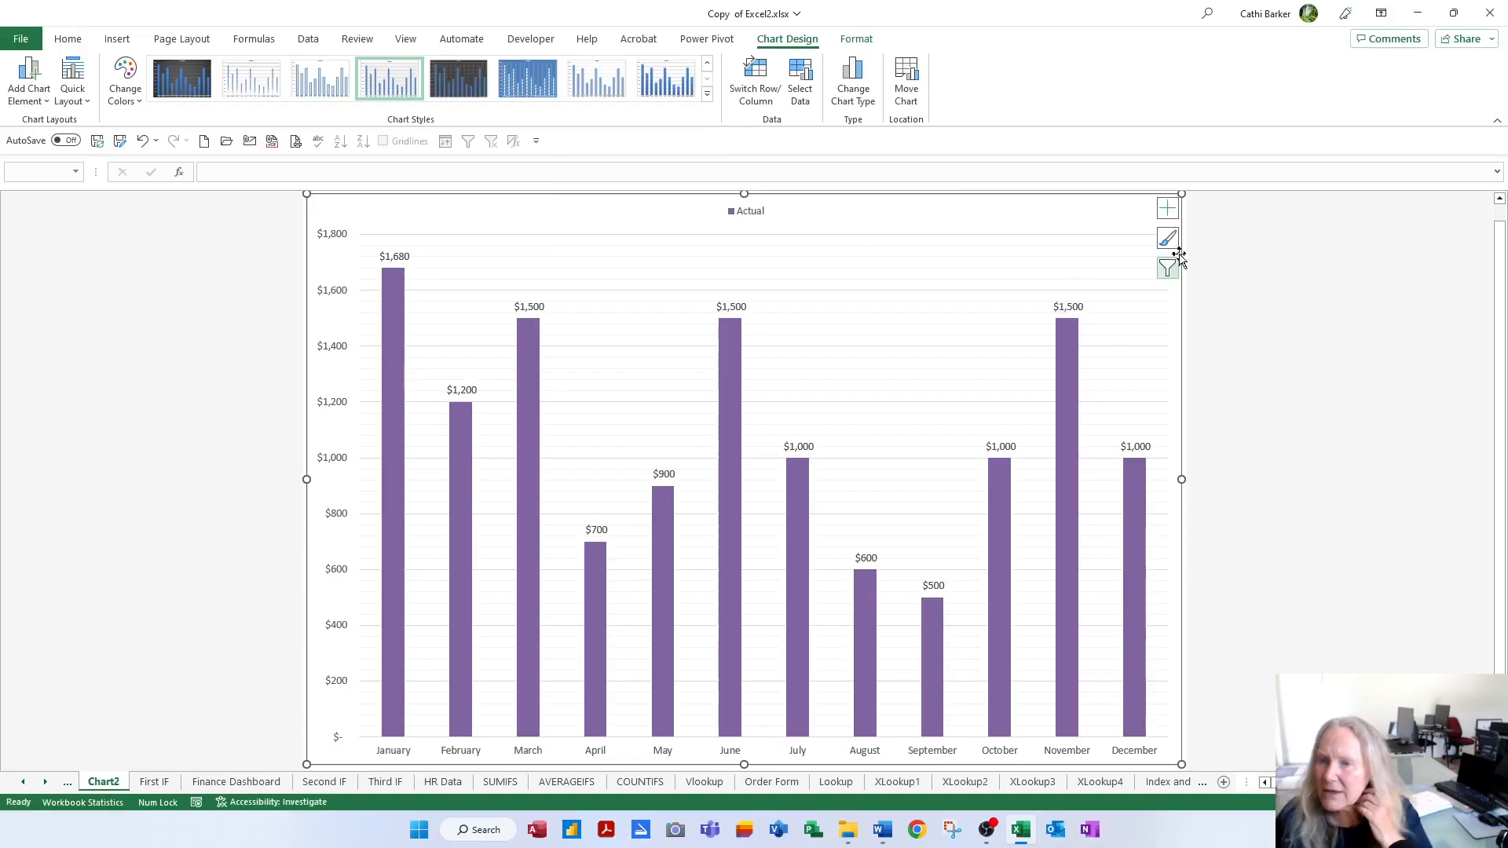
Step: Remove the legend from the Actual column chart and add a chart title
{"action": "left_click", "coordinate": [1170, 210]}
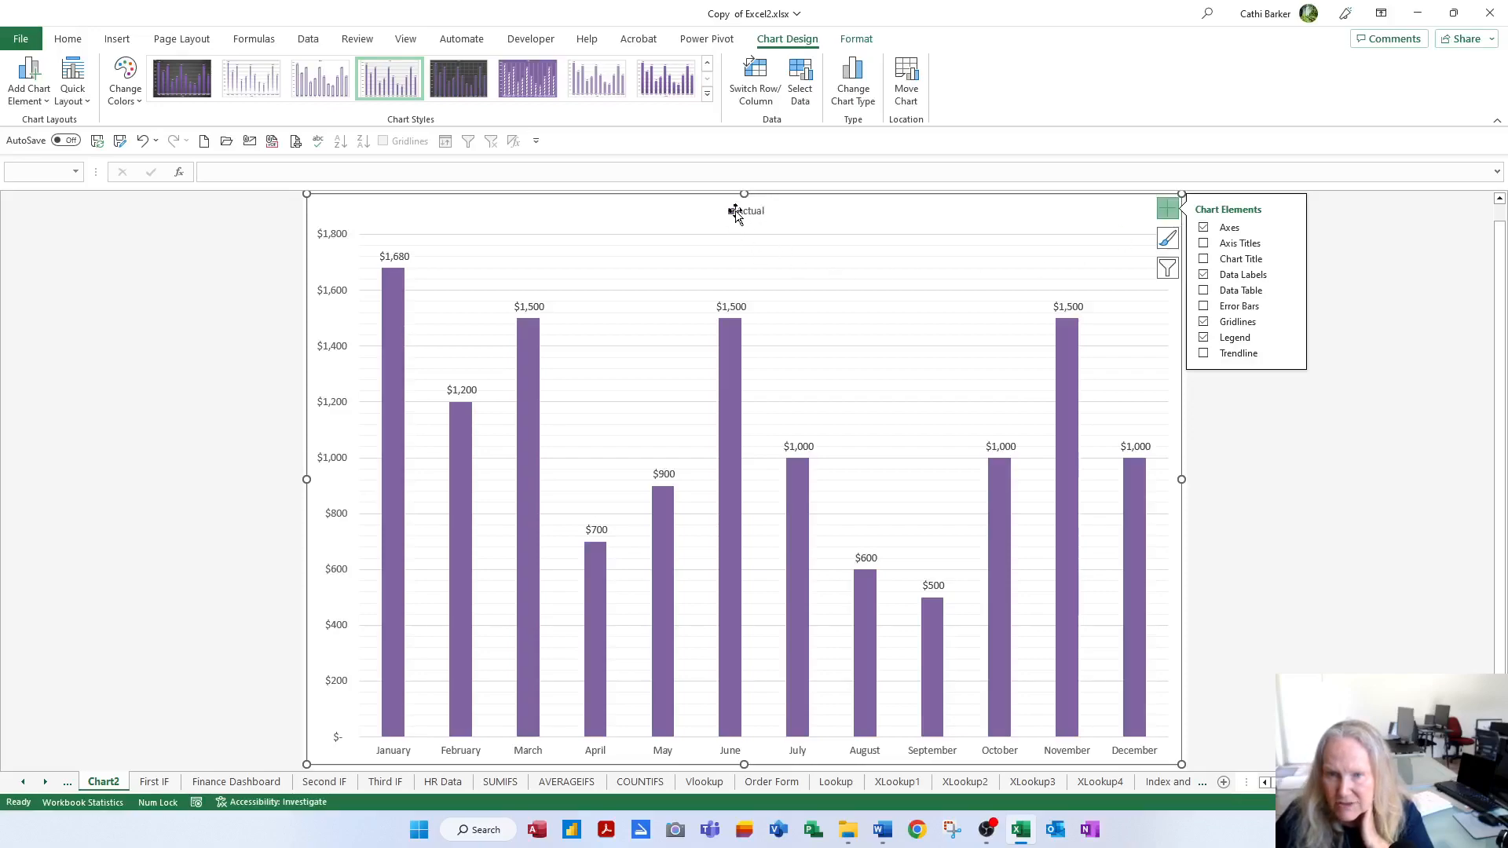
{"action": "left_click", "coordinate": [1203, 339]}
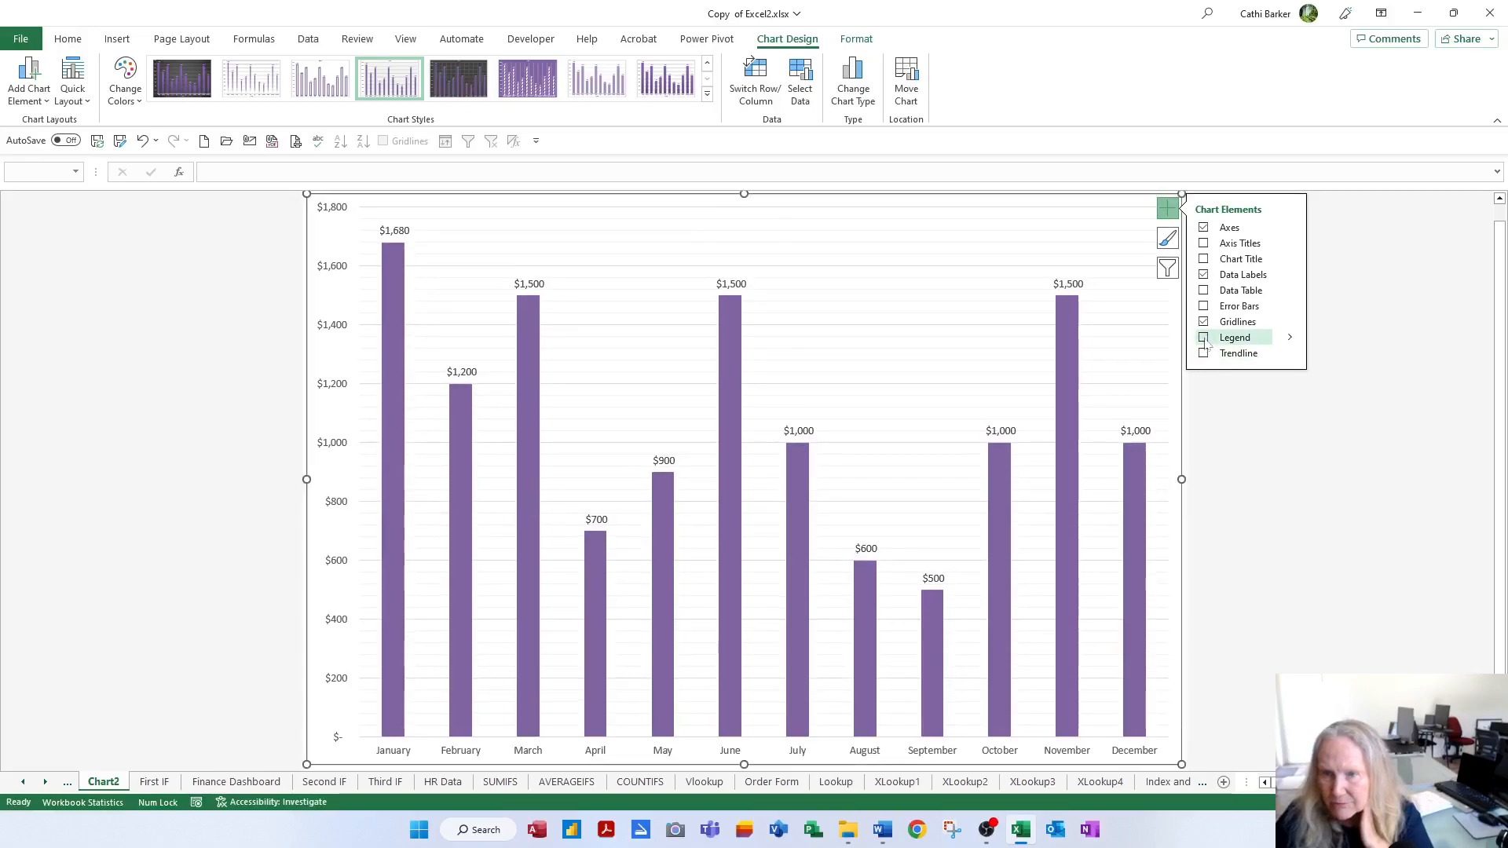
{"action": "left_click", "coordinate": [1203, 260]}
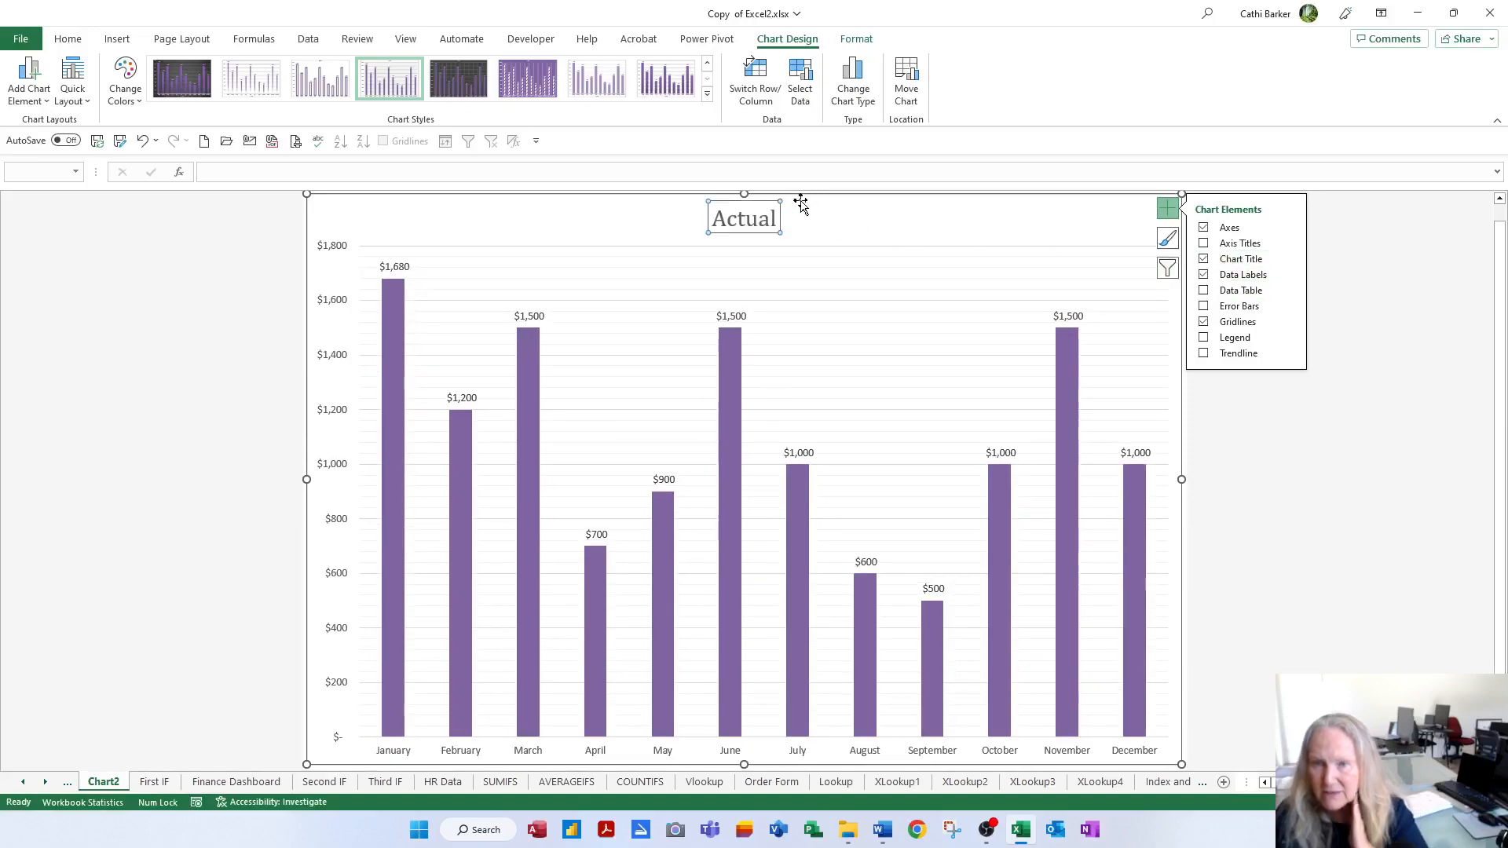
Step: Extend the chart title to read "Actual Expenditure by Month"
{"action": "left_click", "coordinate": [758, 218]}
{"action": "key", "text": "End"}
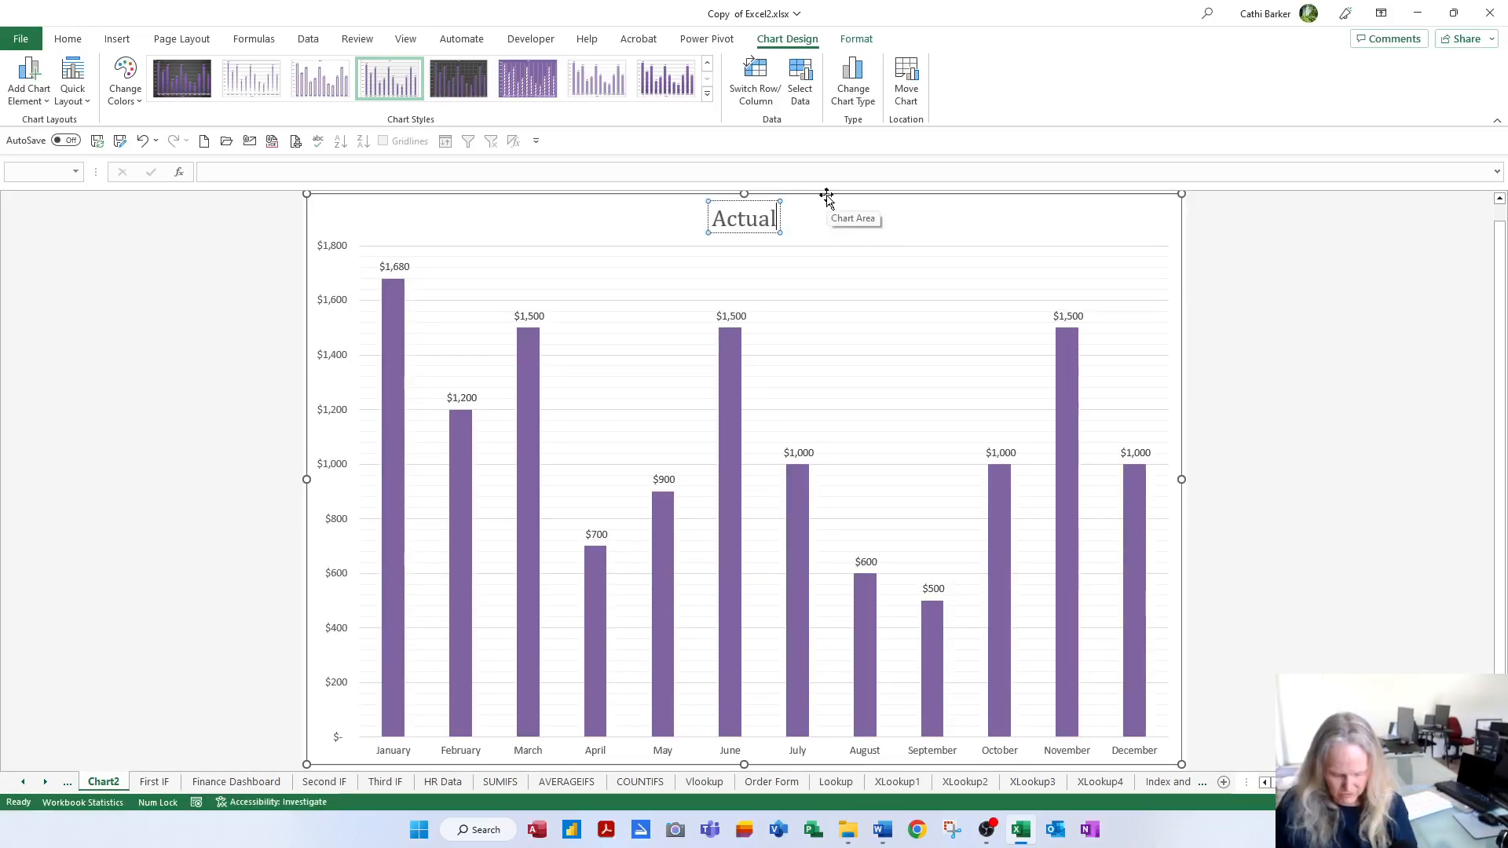
{"action": "type", "text": "Sav"}
{"action": "key", "text": "BackSpace"}
{"action": "key", "text": "BackSpace"}
{"action": "key", "text": "BackSpace"}
{"action": "key", "text": "BackSpace"}
{"action": "type", "text": "Expend"}
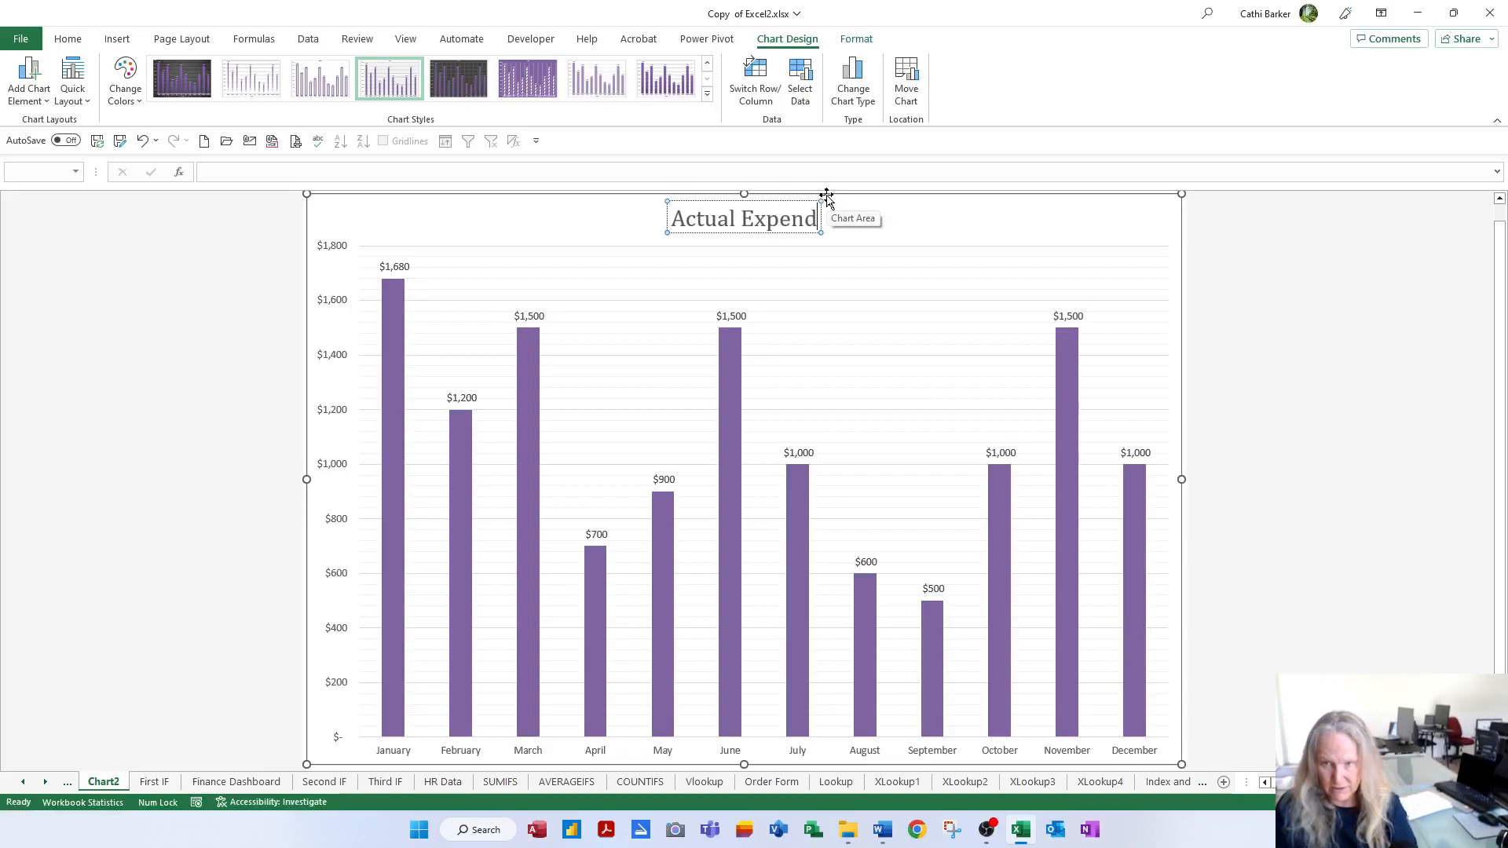
{"action": "type", "text": "iture by Month"}
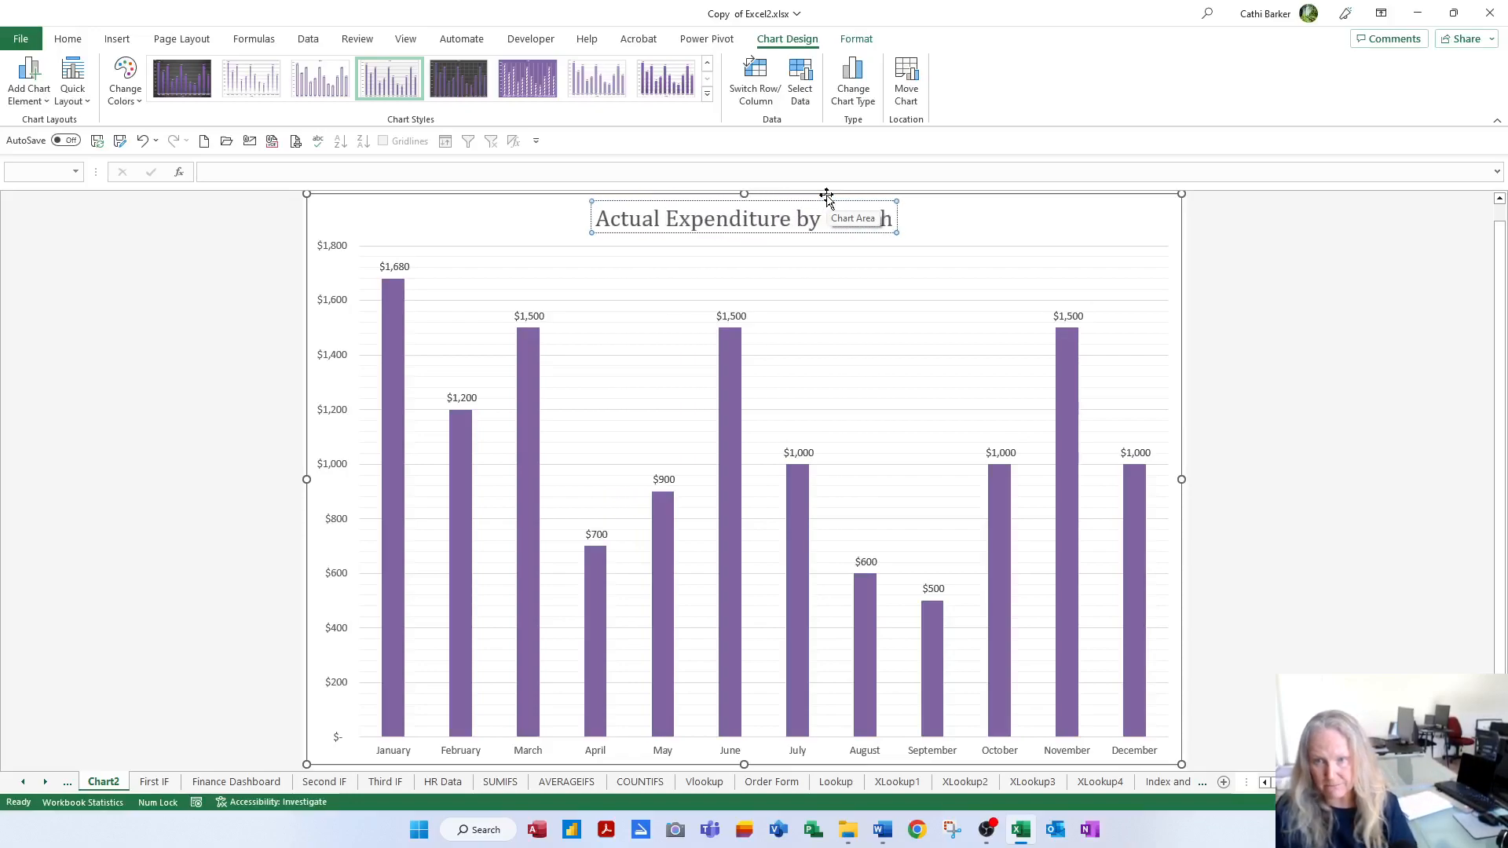
{"action": "left_click", "coordinate": [1111, 222]}
Step: Replace the chart's data labels with a data table below the columns
{"action": "left_click", "coordinate": [1167, 212]}
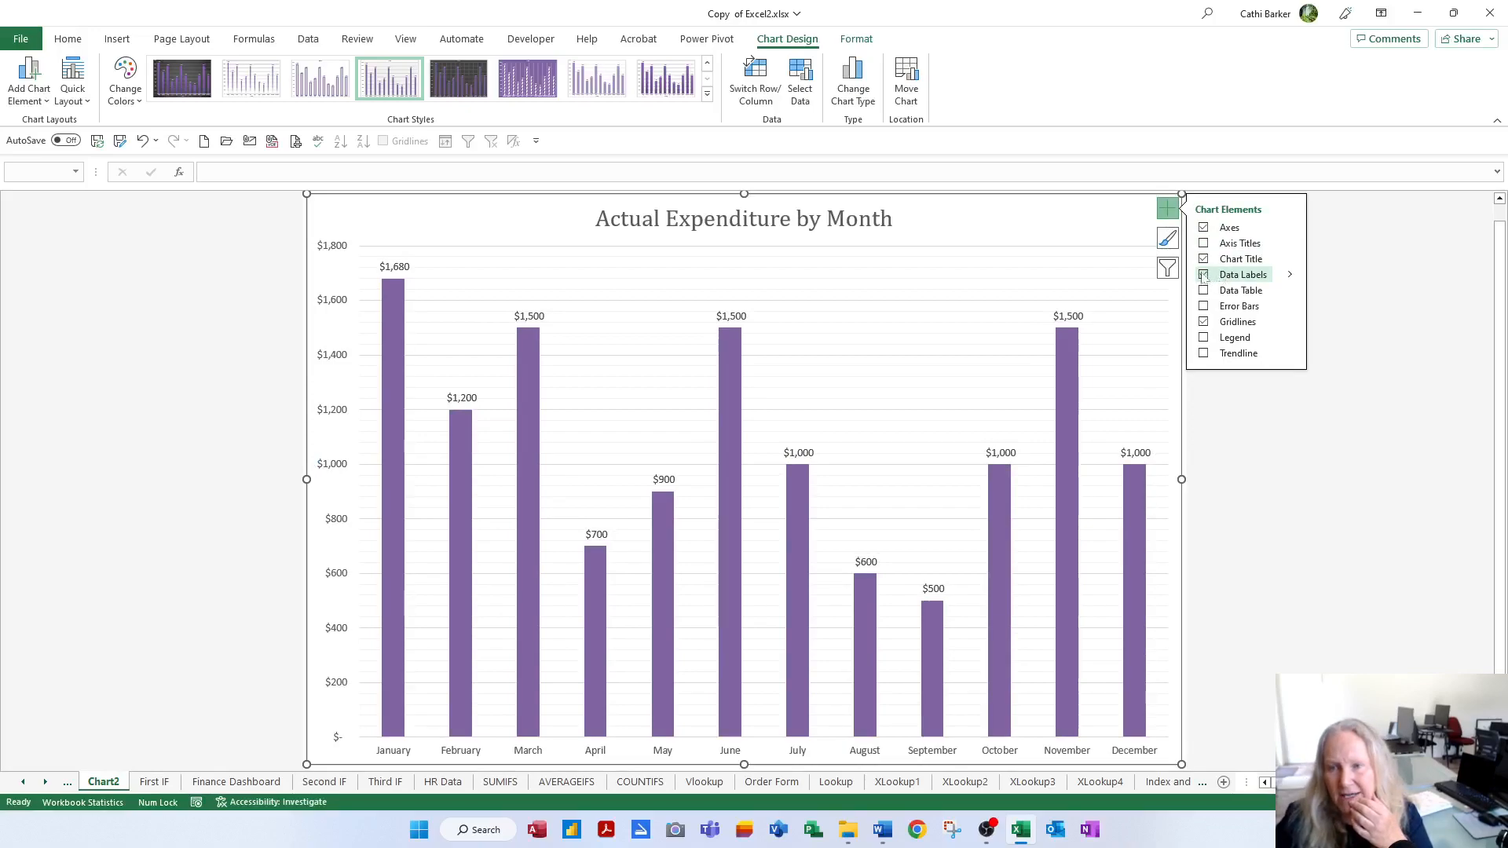
{"action": "left_click", "coordinate": [1204, 275]}
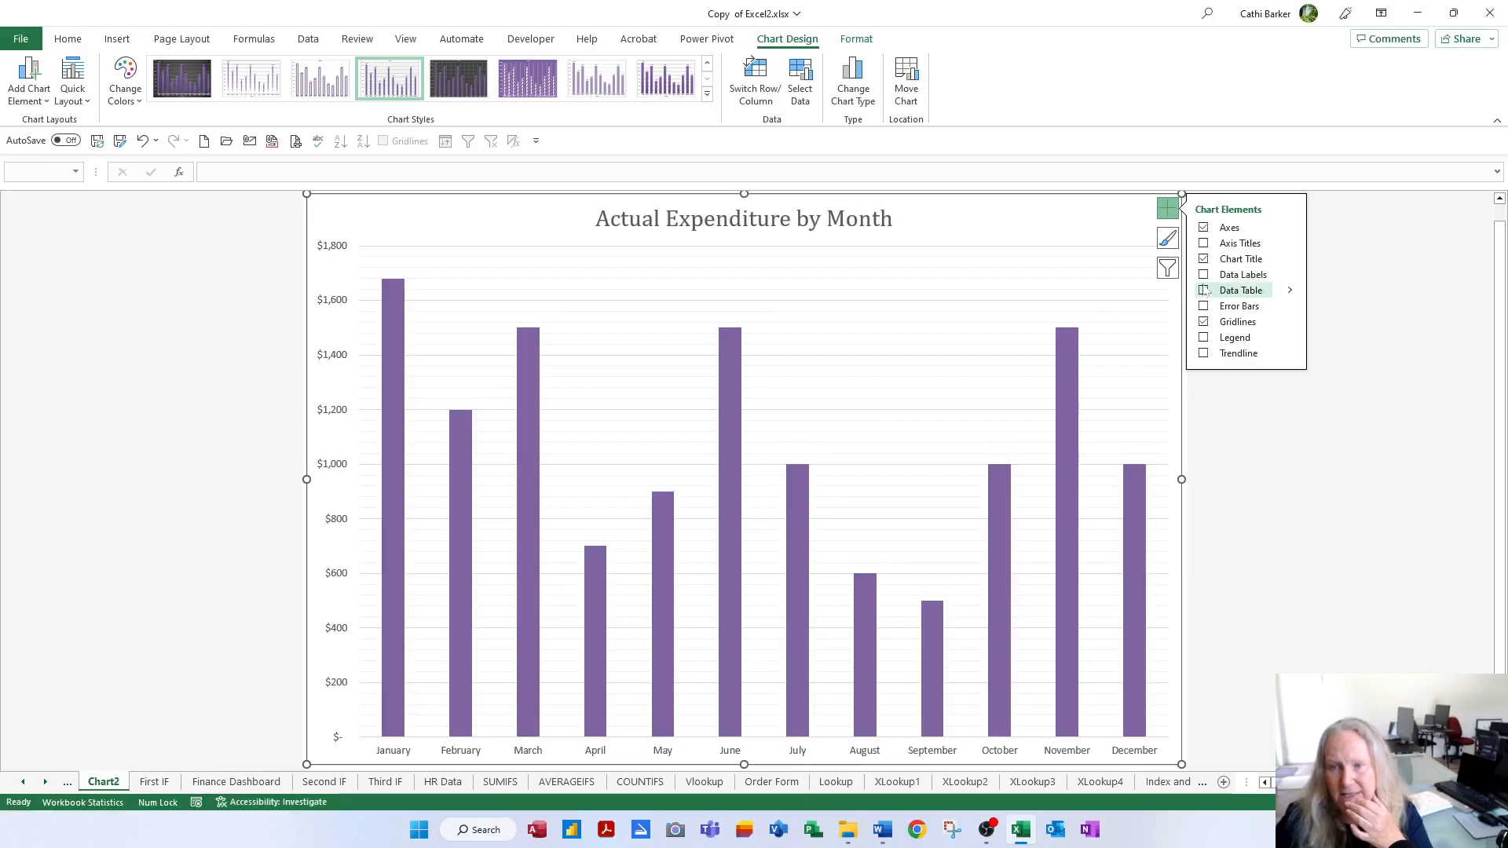
{"action": "left_click", "coordinate": [1203, 291]}
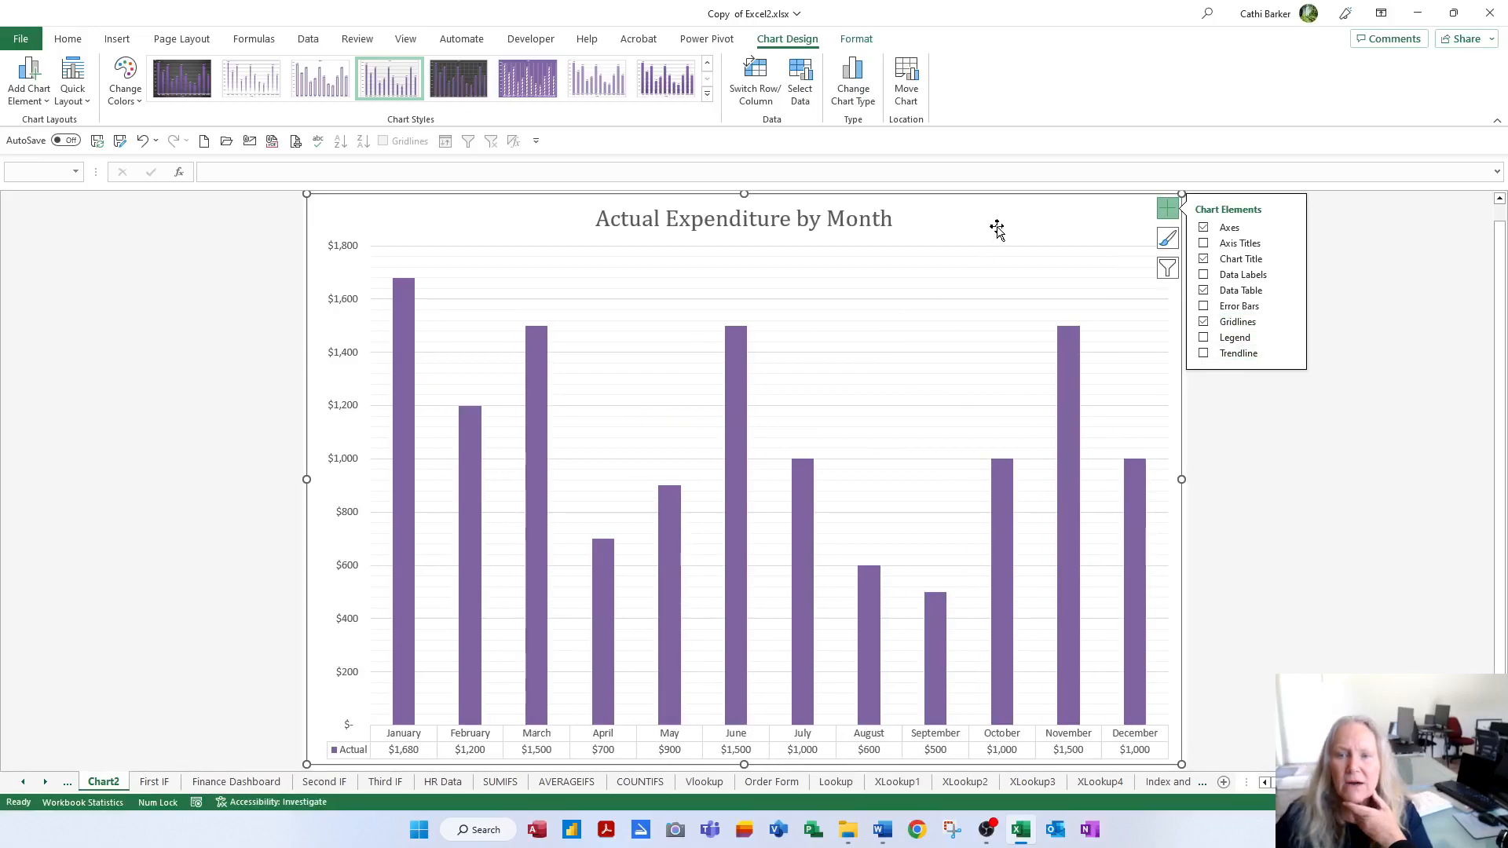
Step: Move the Actual Expenditure chart from its chart sheet into the Finance Dashboard sheet as an embedded object
{"action": "left_click", "coordinate": [907, 83]}
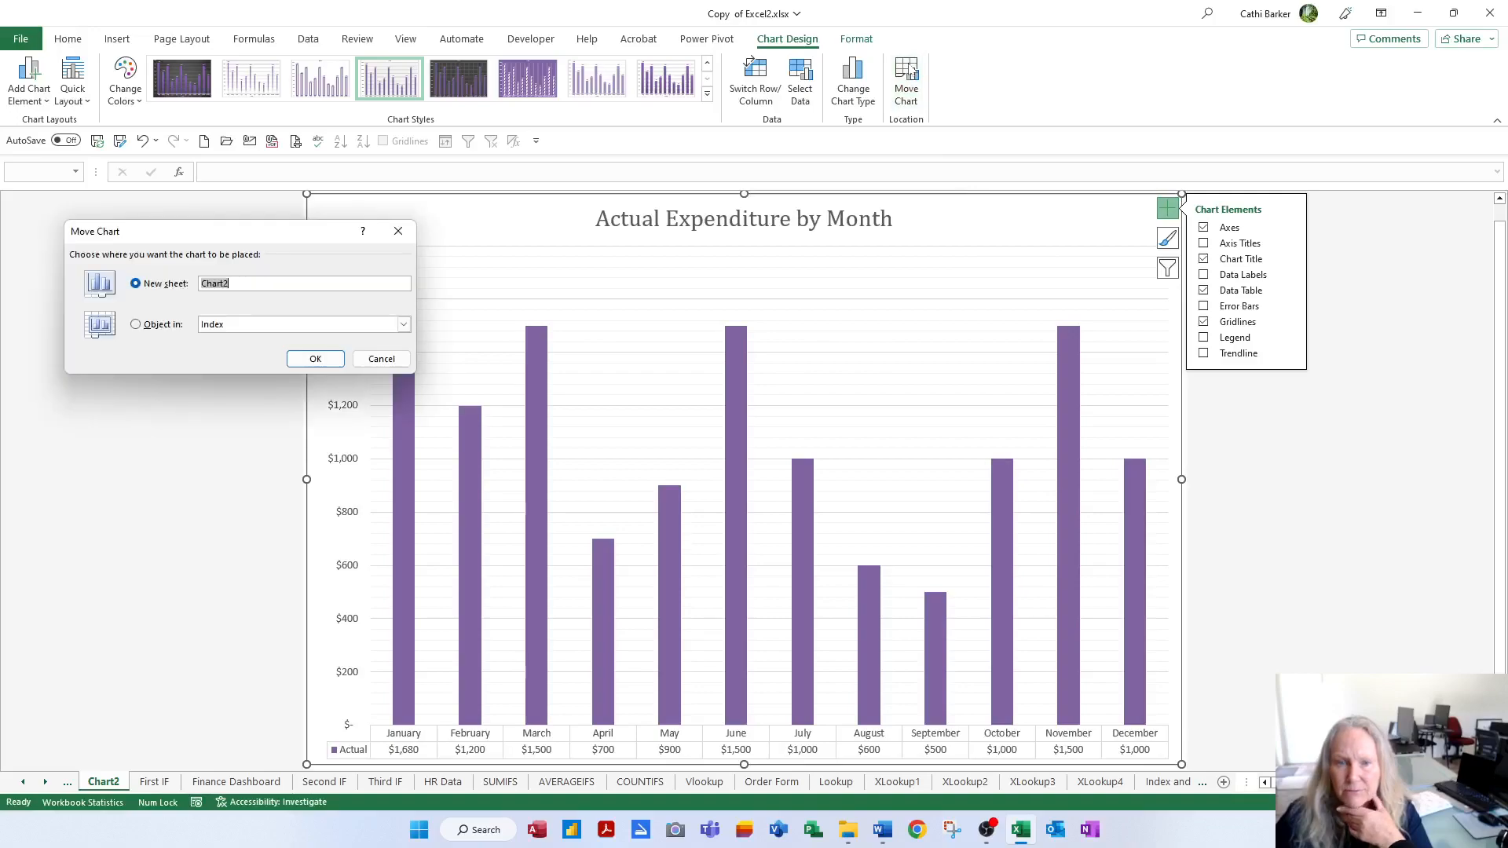
{"action": "left_click", "coordinate": [136, 325]}
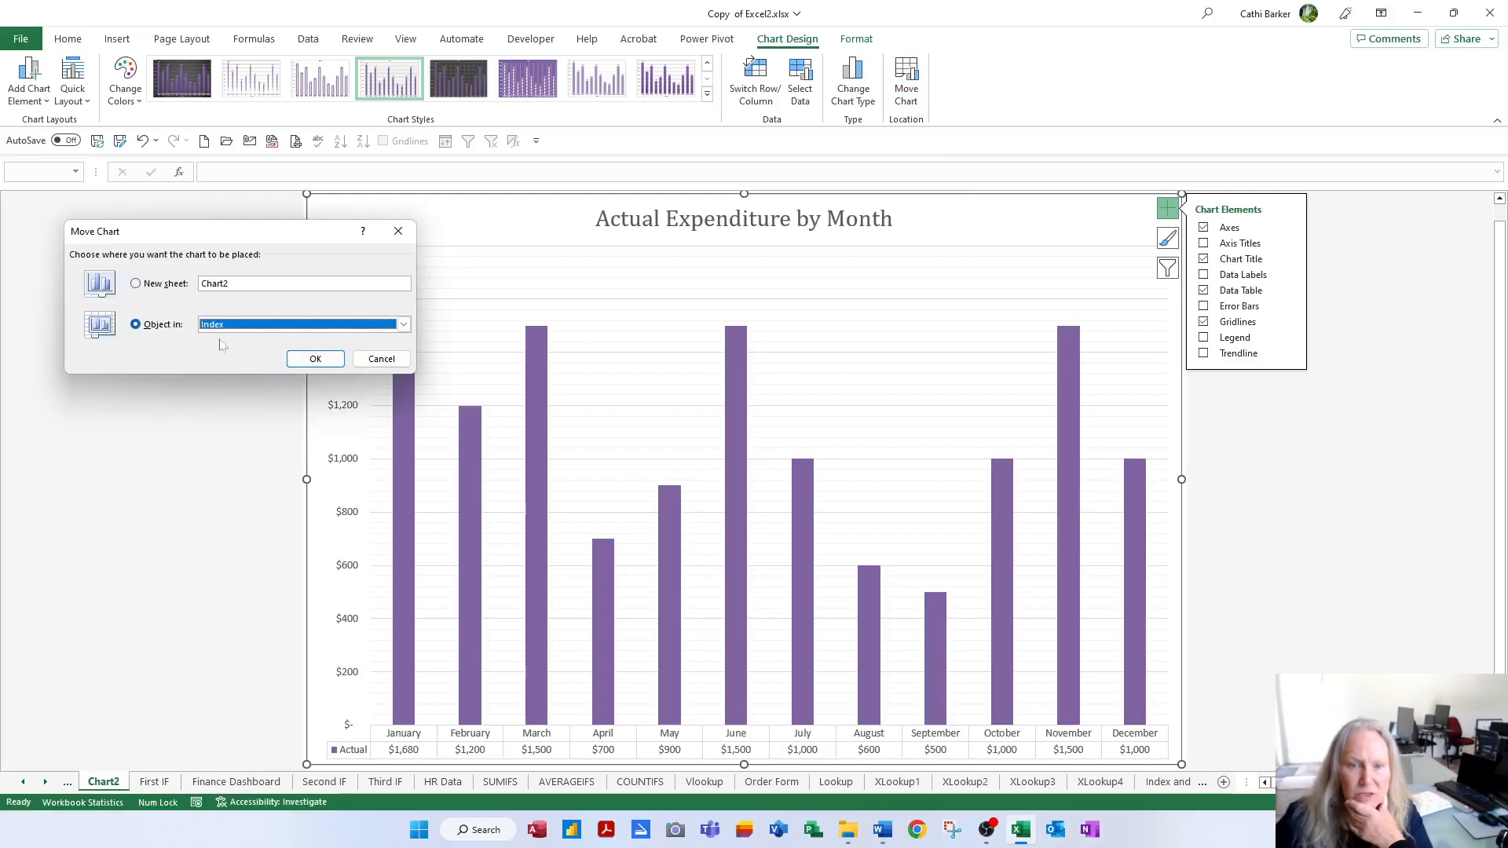
{"action": "left_click", "coordinate": [403, 324]}
{"action": "left_click", "coordinate": [298, 379]}
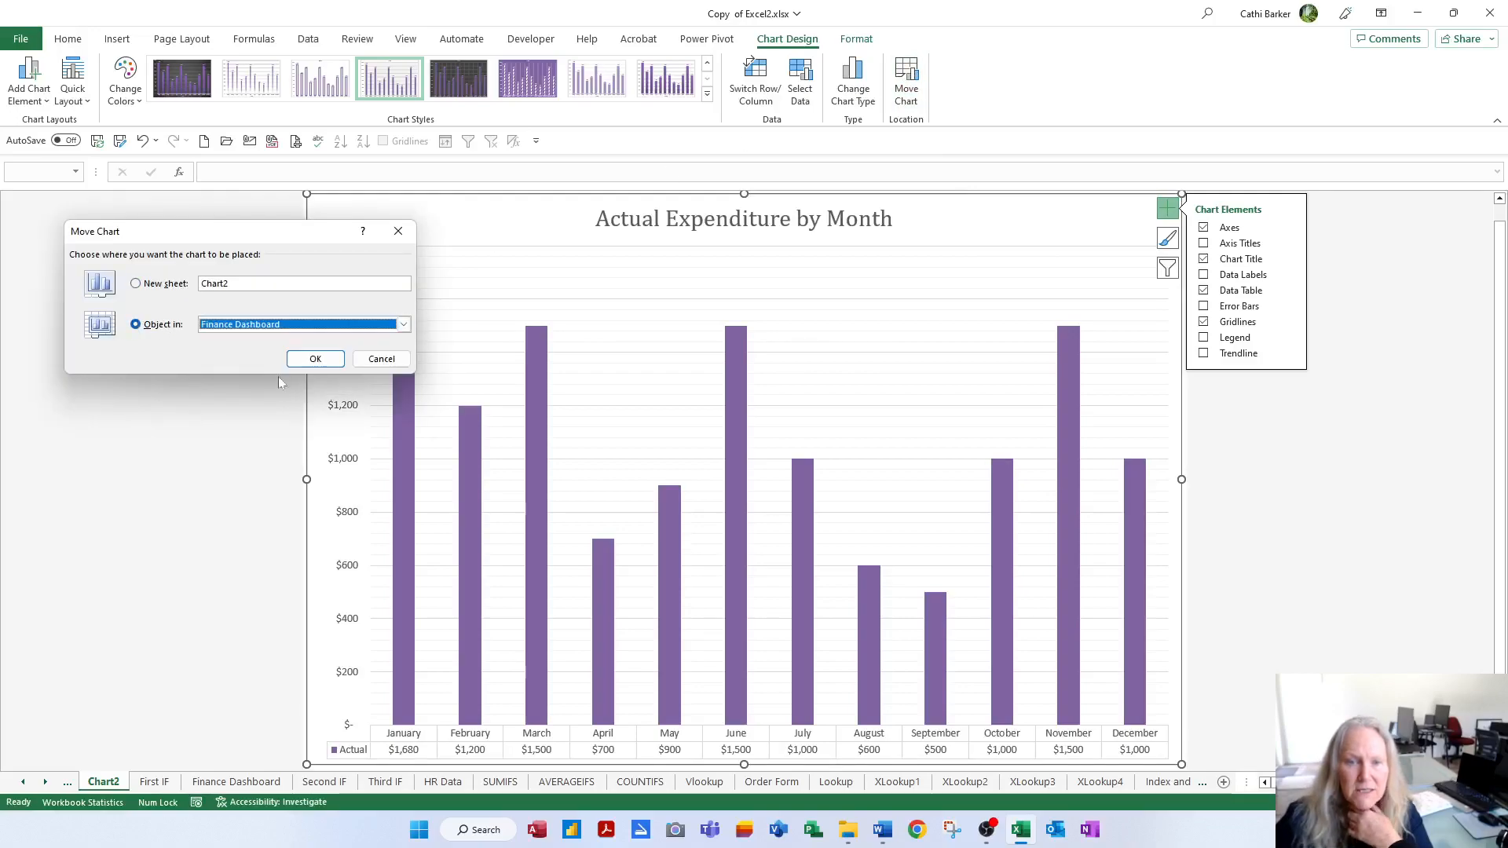
{"action": "left_click", "coordinate": [326, 361]}
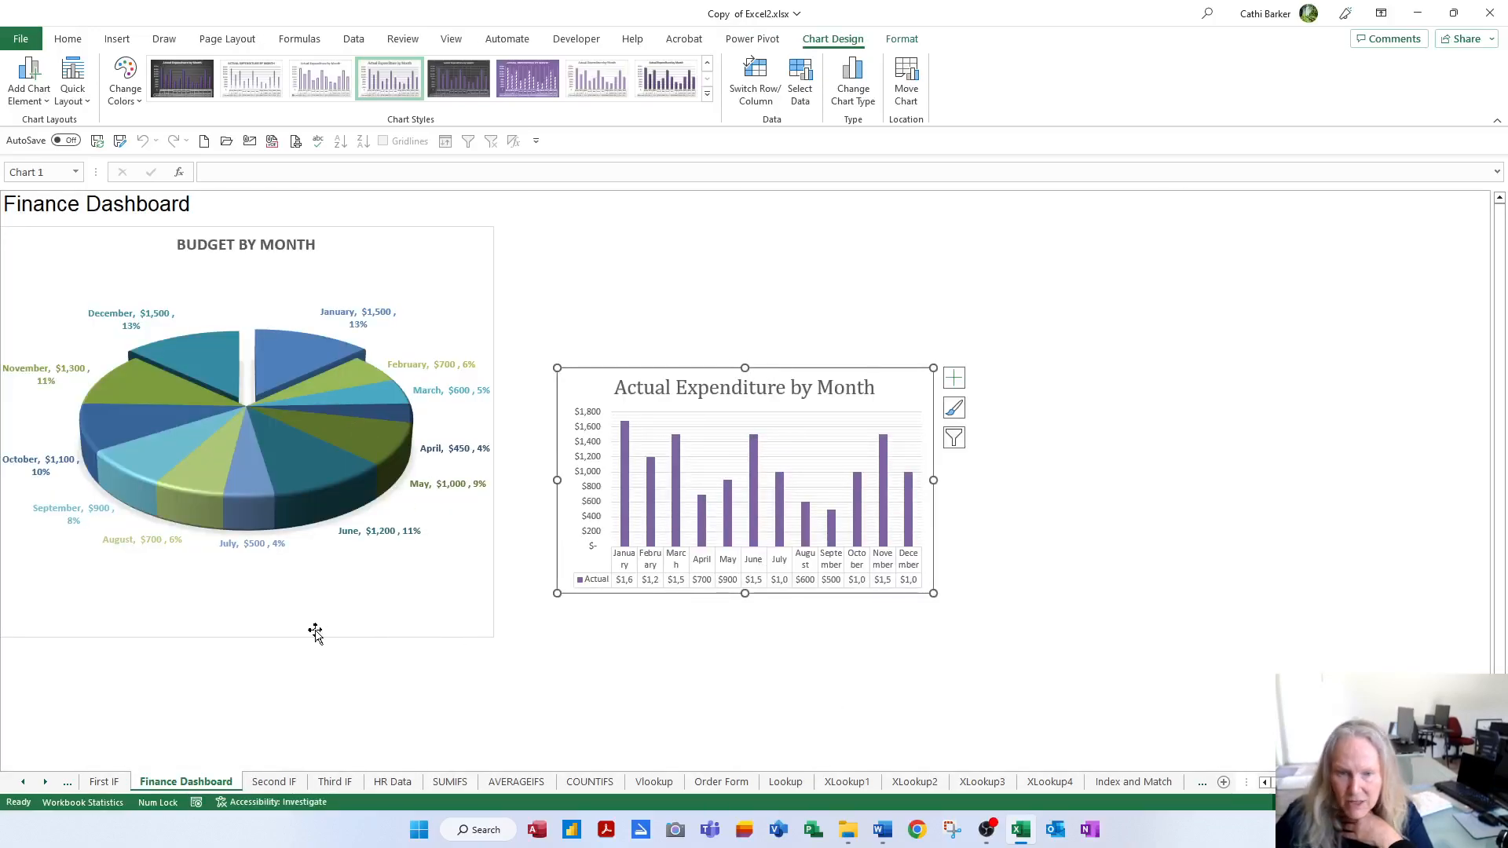
Step: Shorten the pie chart by raising its lower edge and place the Actual Expenditure chart directly beneath it at the sheet's left edge
{"action": "left_click", "coordinate": [273, 632]}
{"action": "left_click_drag", "start_coordinate": [246, 637], "coordinate": [245, 559]}
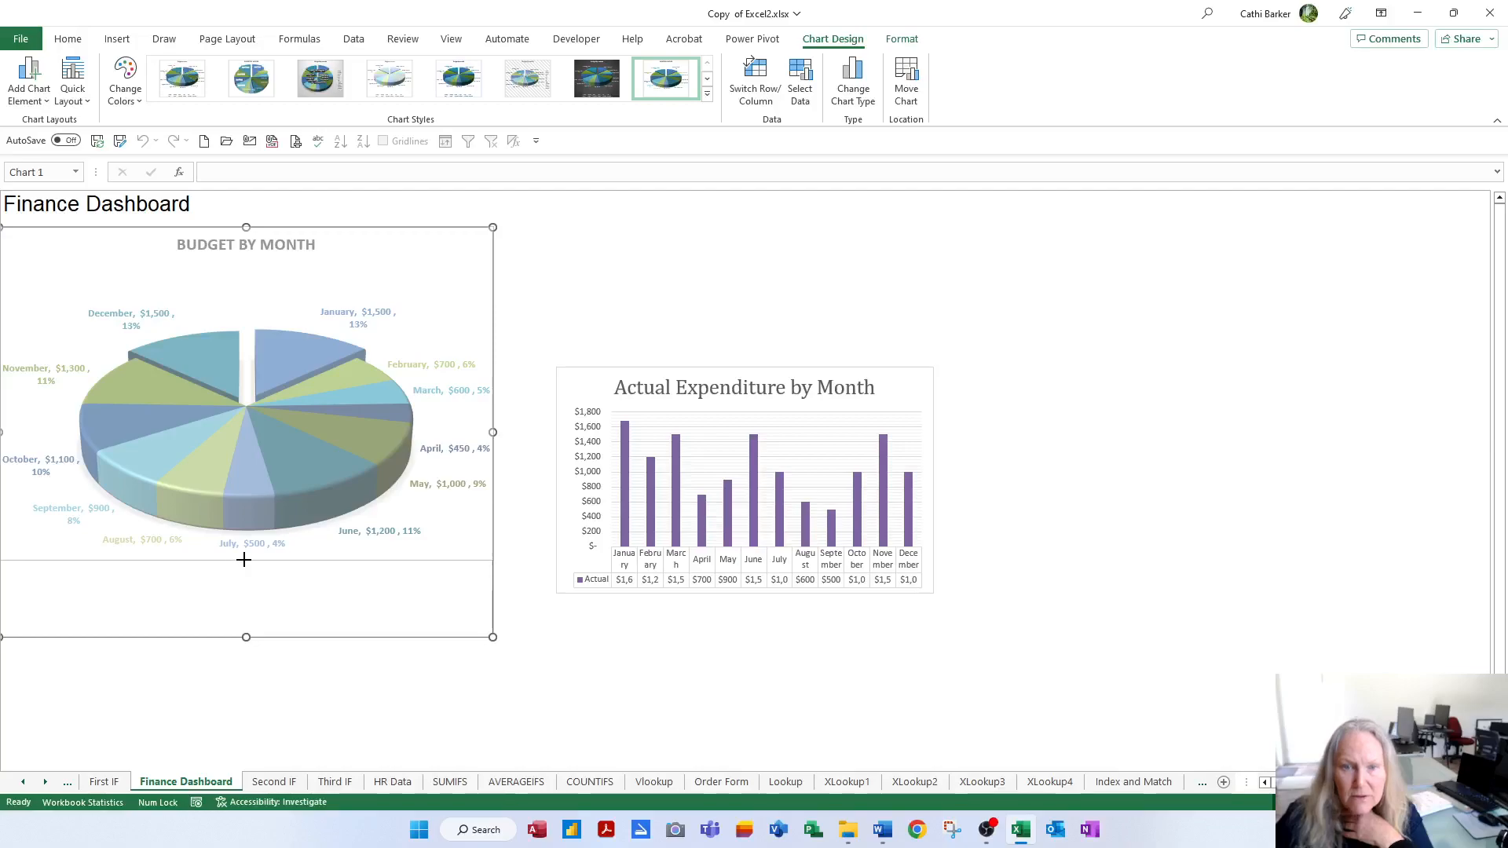
{"action": "left_click_drag", "start_coordinate": [899, 387], "coordinate": [333, 579]}
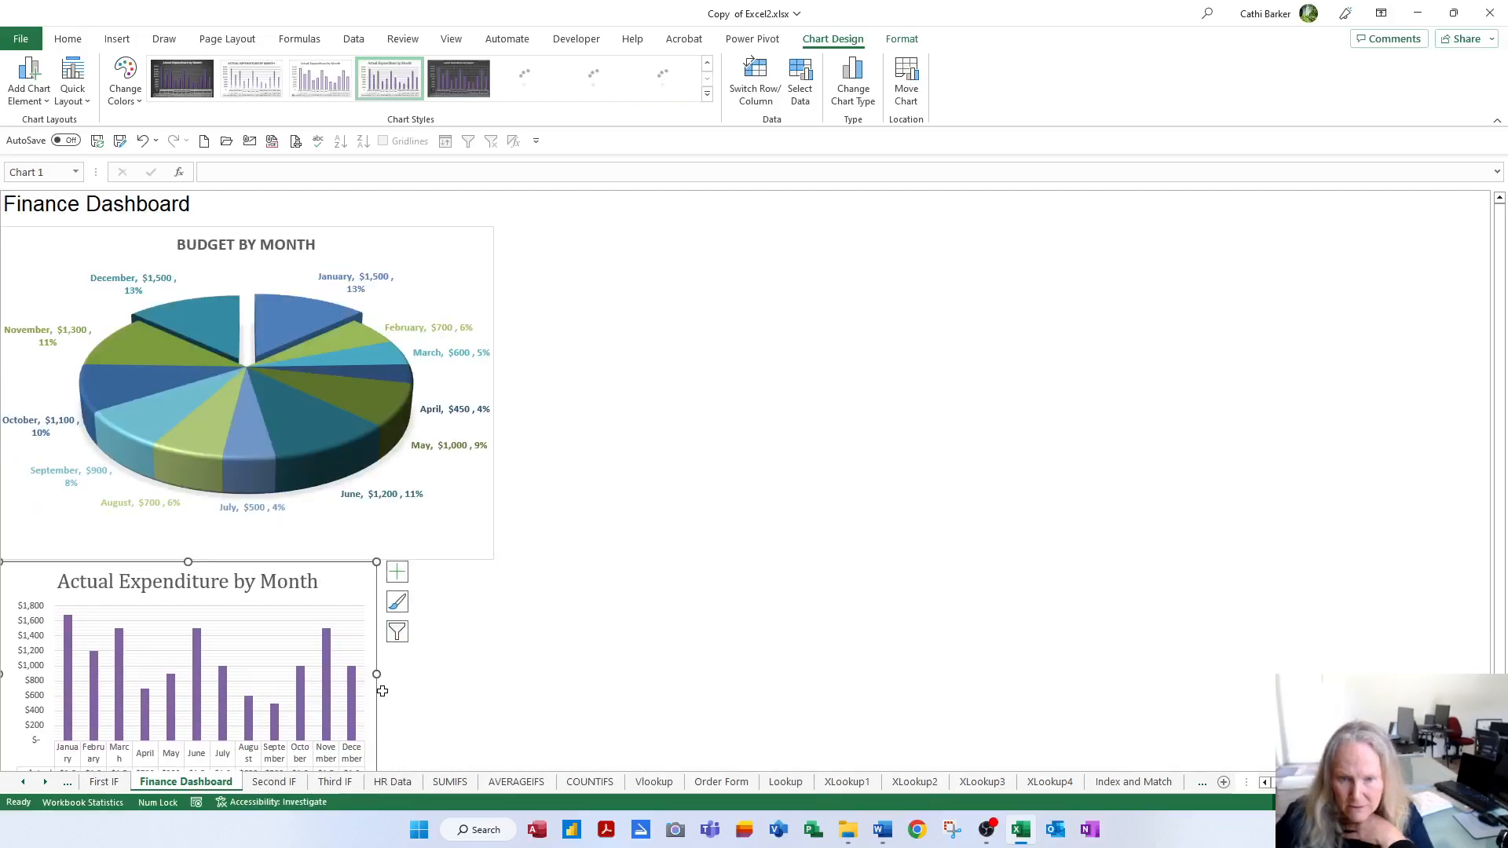
Step: Stretch the Actual Expenditure chart across the dashboard's width and lower its bottom edge to make it taller
{"action": "left_click_drag", "start_coordinate": [377, 674], "coordinate": [1478, 615]}
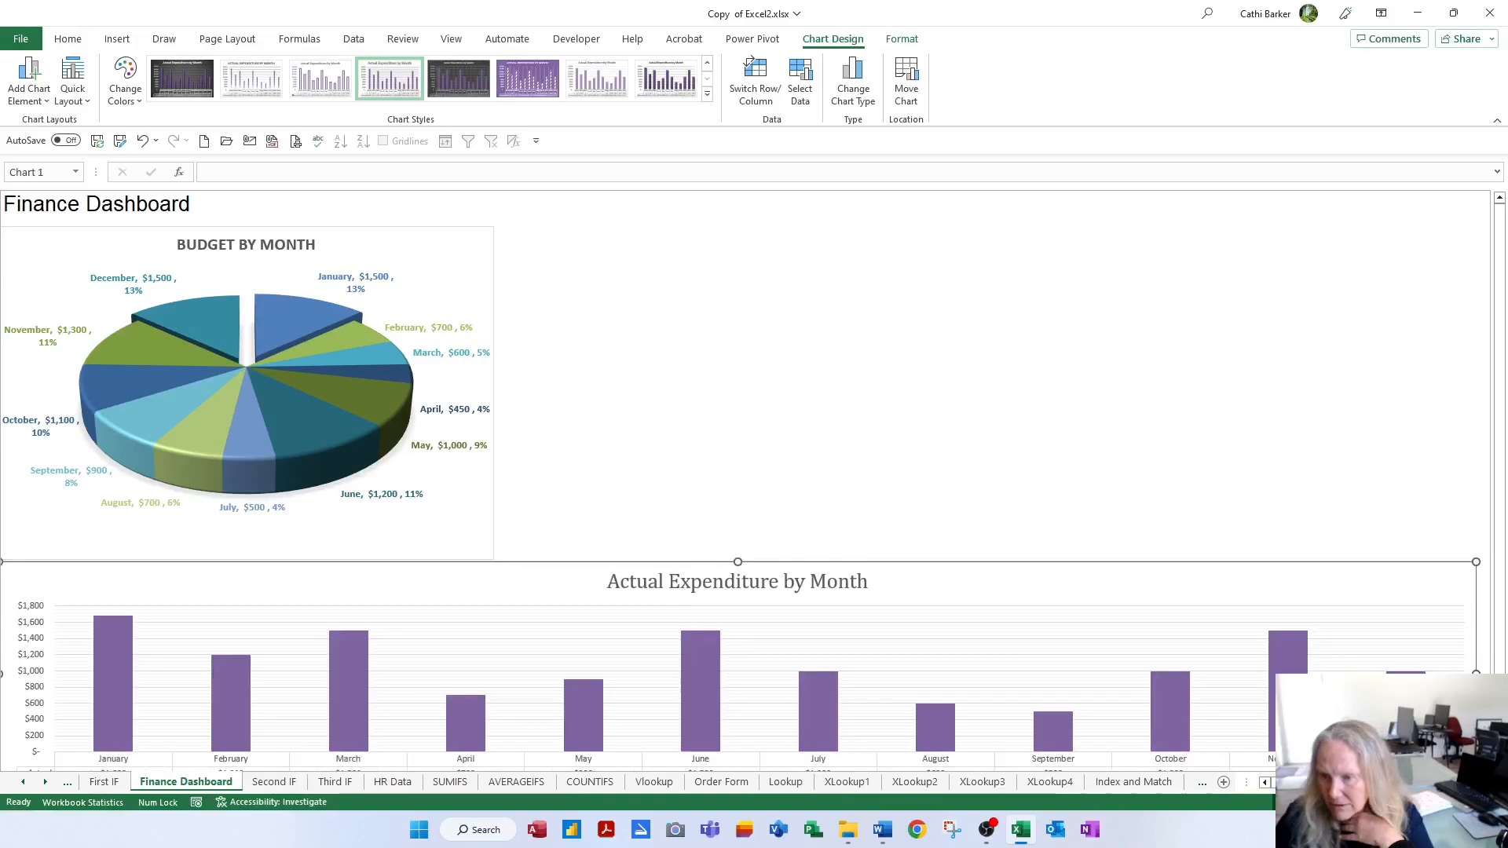
{"action": "left_click", "coordinate": [1352, 802]}
{"action": "left_click", "coordinate": [790, 433]}
{"action": "left_click", "coordinate": [856, 520]}
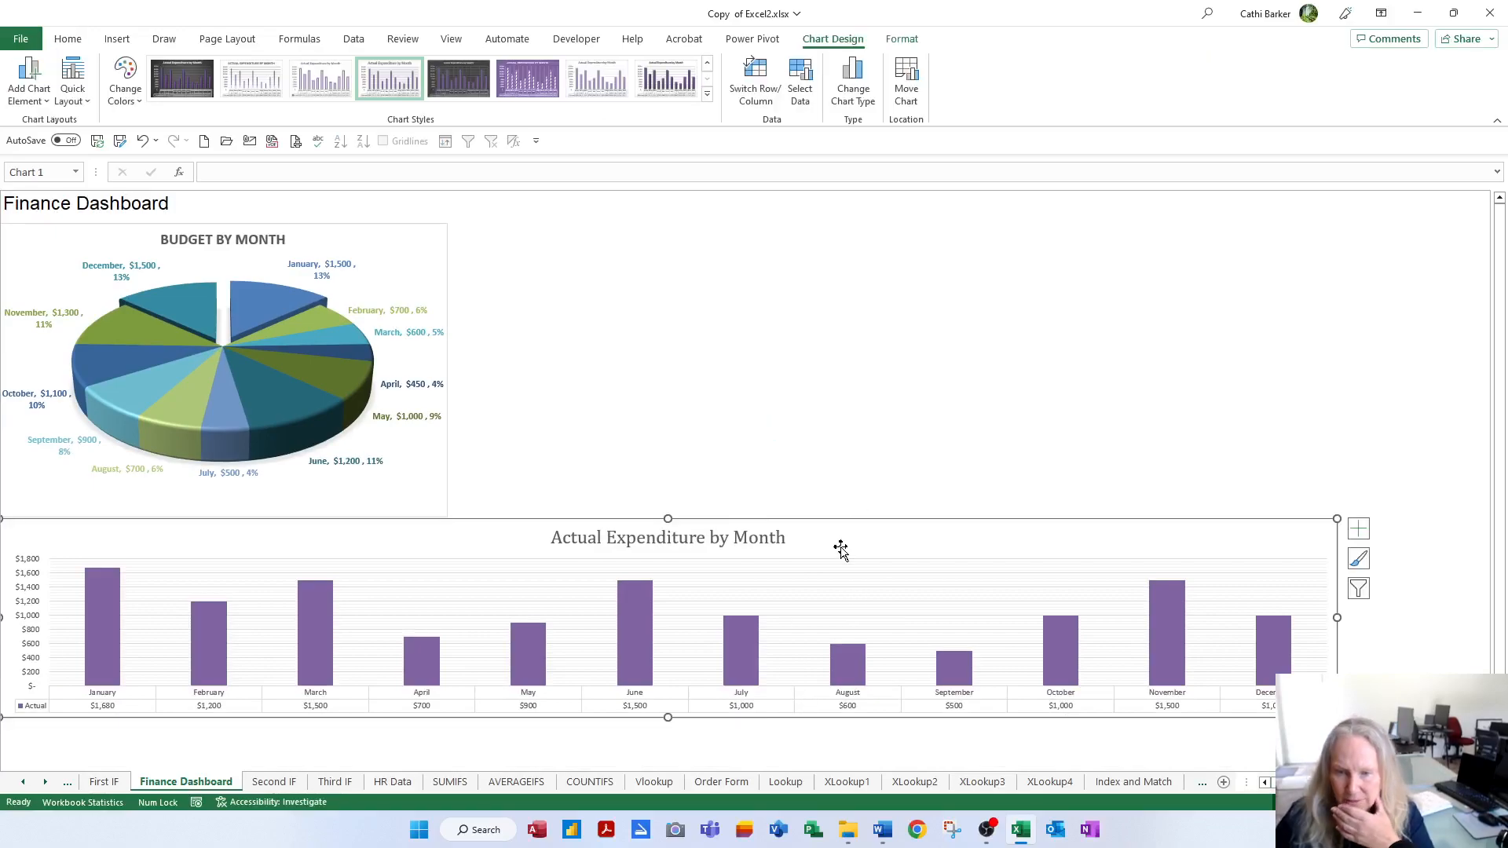
{"action": "left_click_drag", "start_coordinate": [667, 718], "coordinate": [661, 758]}
{"action": "left_click", "coordinate": [842, 409]}
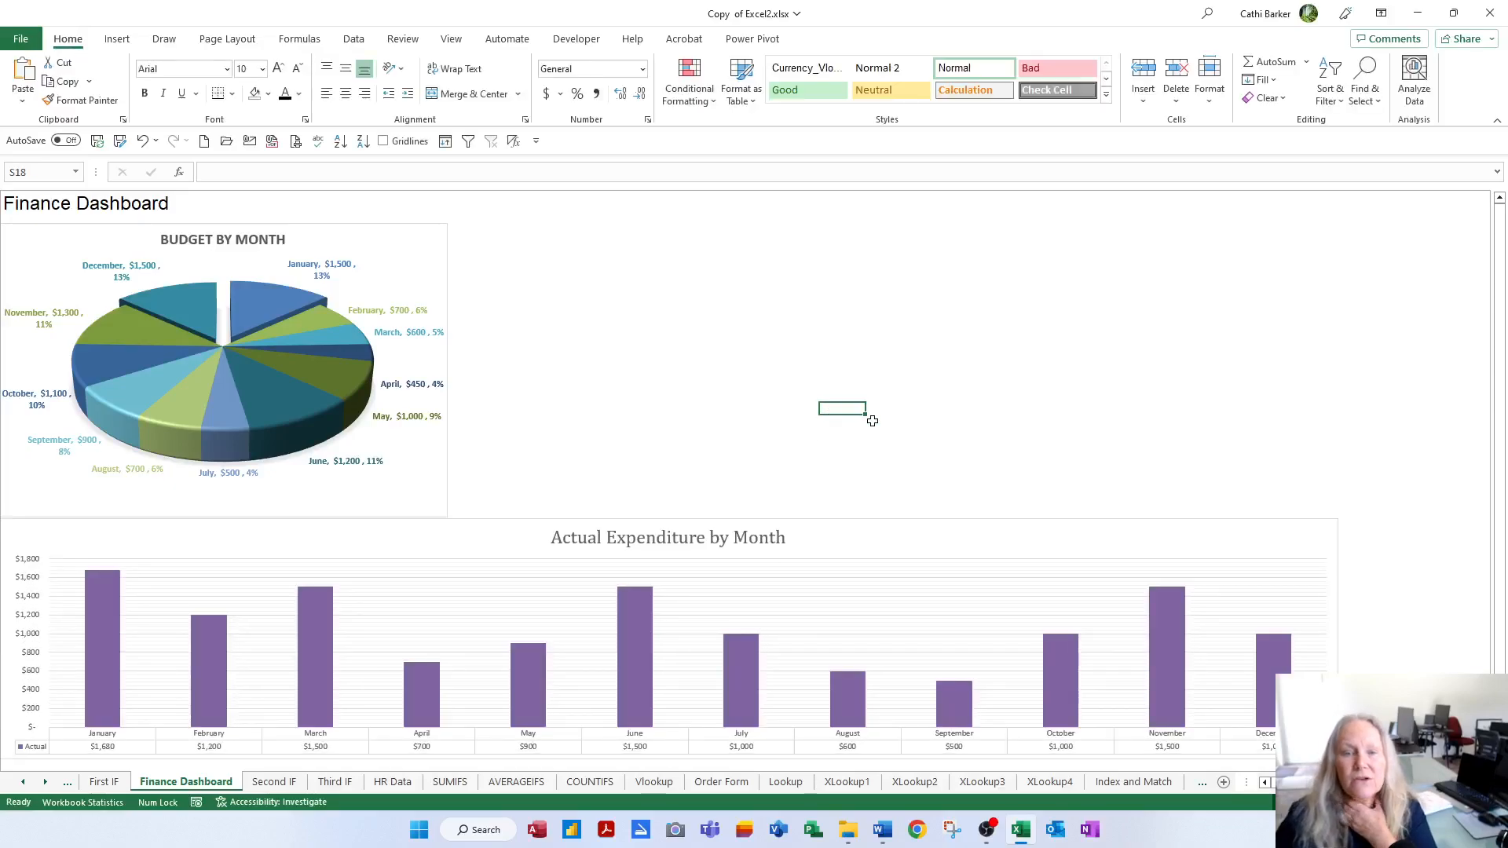
Step: Widen the Budget by Month pie chart to the right so its labels fit on single lines
{"action": "left_click", "coordinate": [434, 481]}
{"action": "left_click_drag", "start_coordinate": [446, 369], "coordinate": [601, 366]}
{"action": "left_click", "coordinate": [742, 384]}
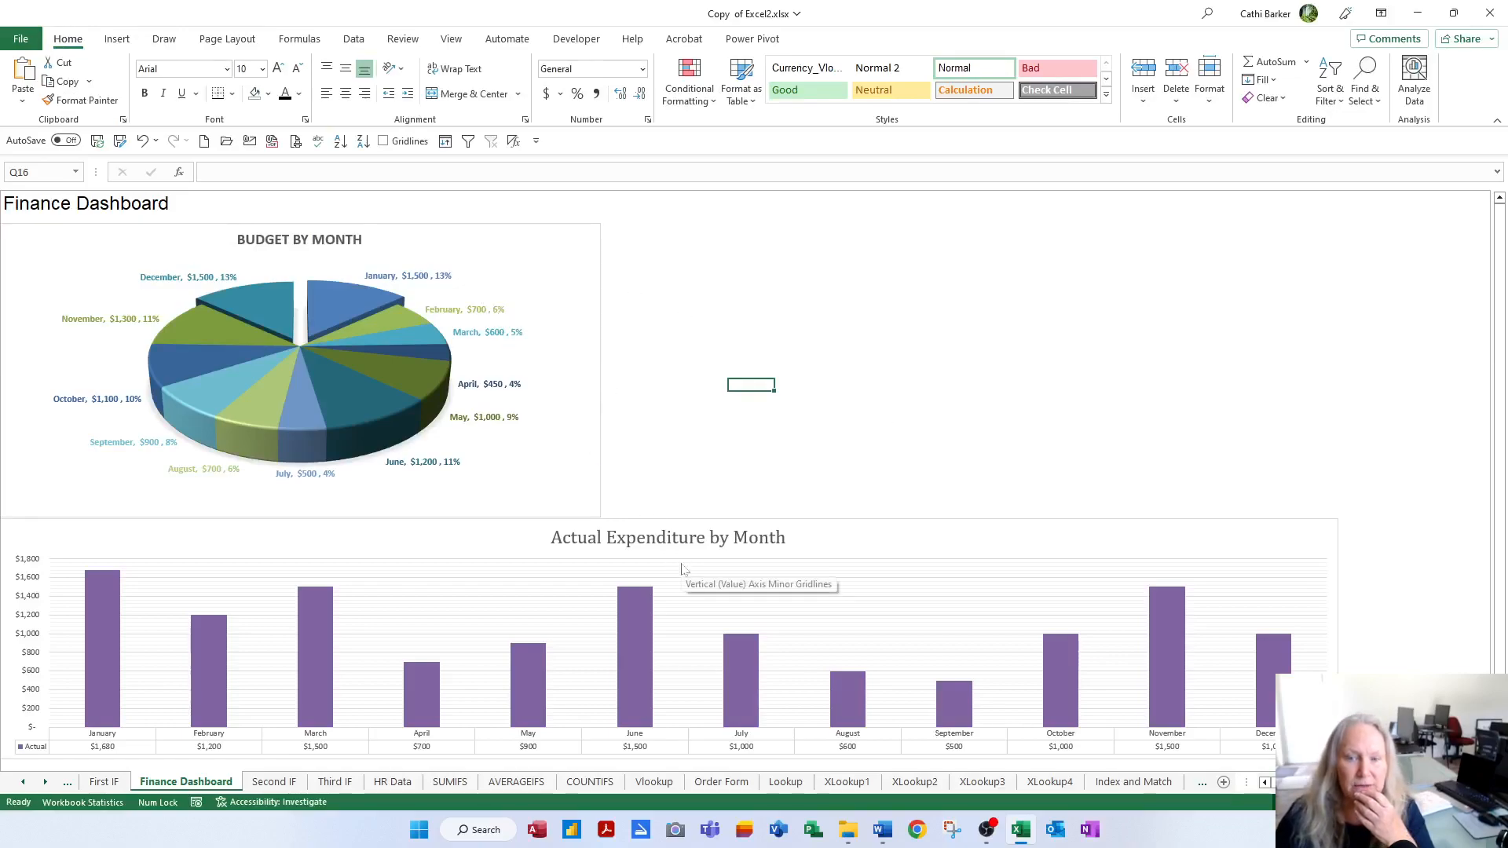
Step: Create a chart on a new chart sheet from the ranges B2:D14 and F2:F14 of the First IF sheet
{"action": "left_click", "coordinate": [105, 781]}
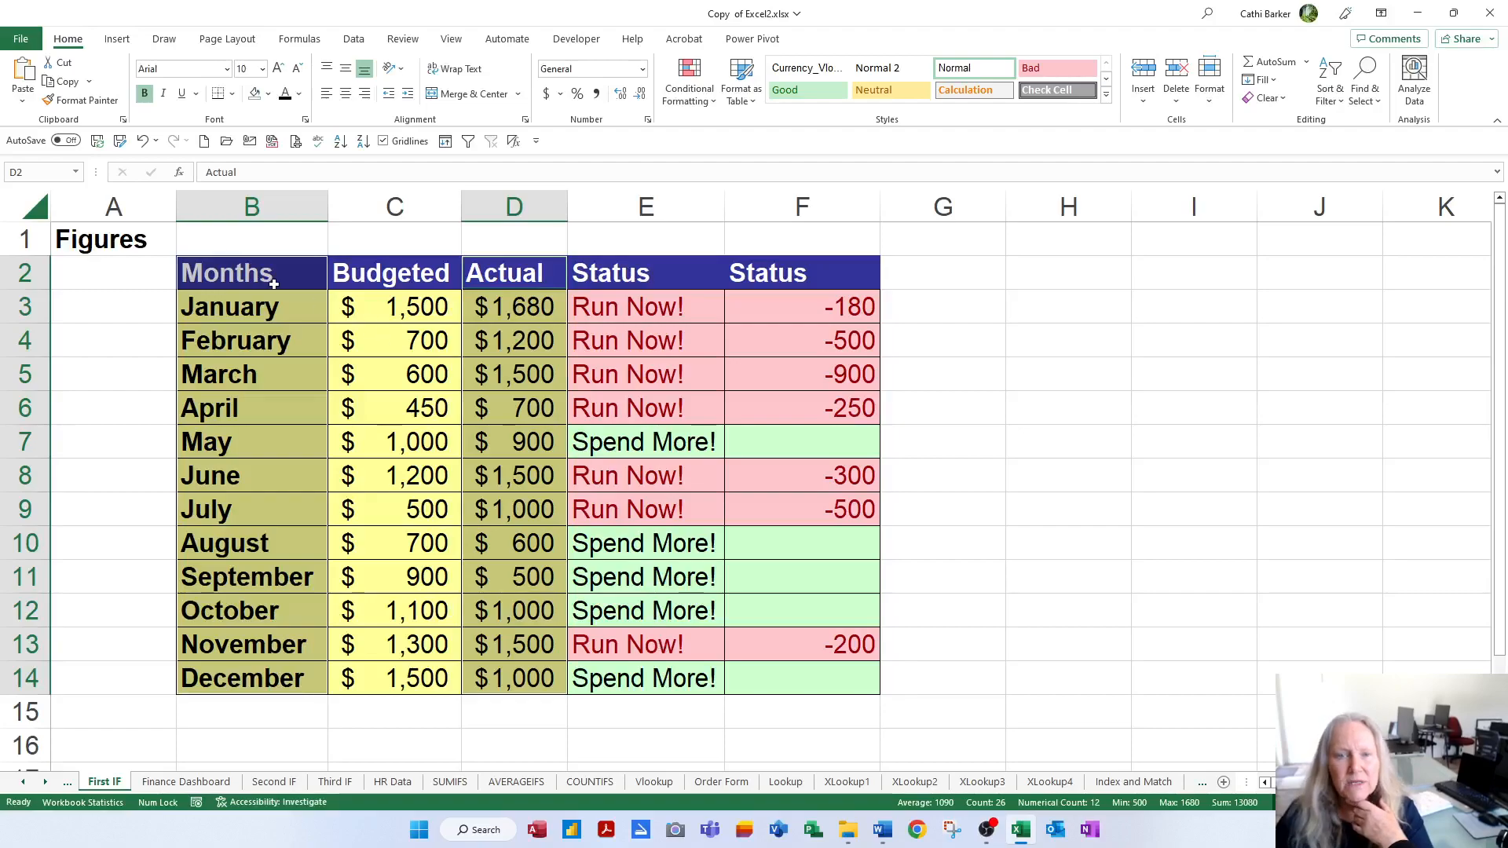
{"action": "left_click_drag", "start_coordinate": [234, 283], "coordinate": [508, 681]}
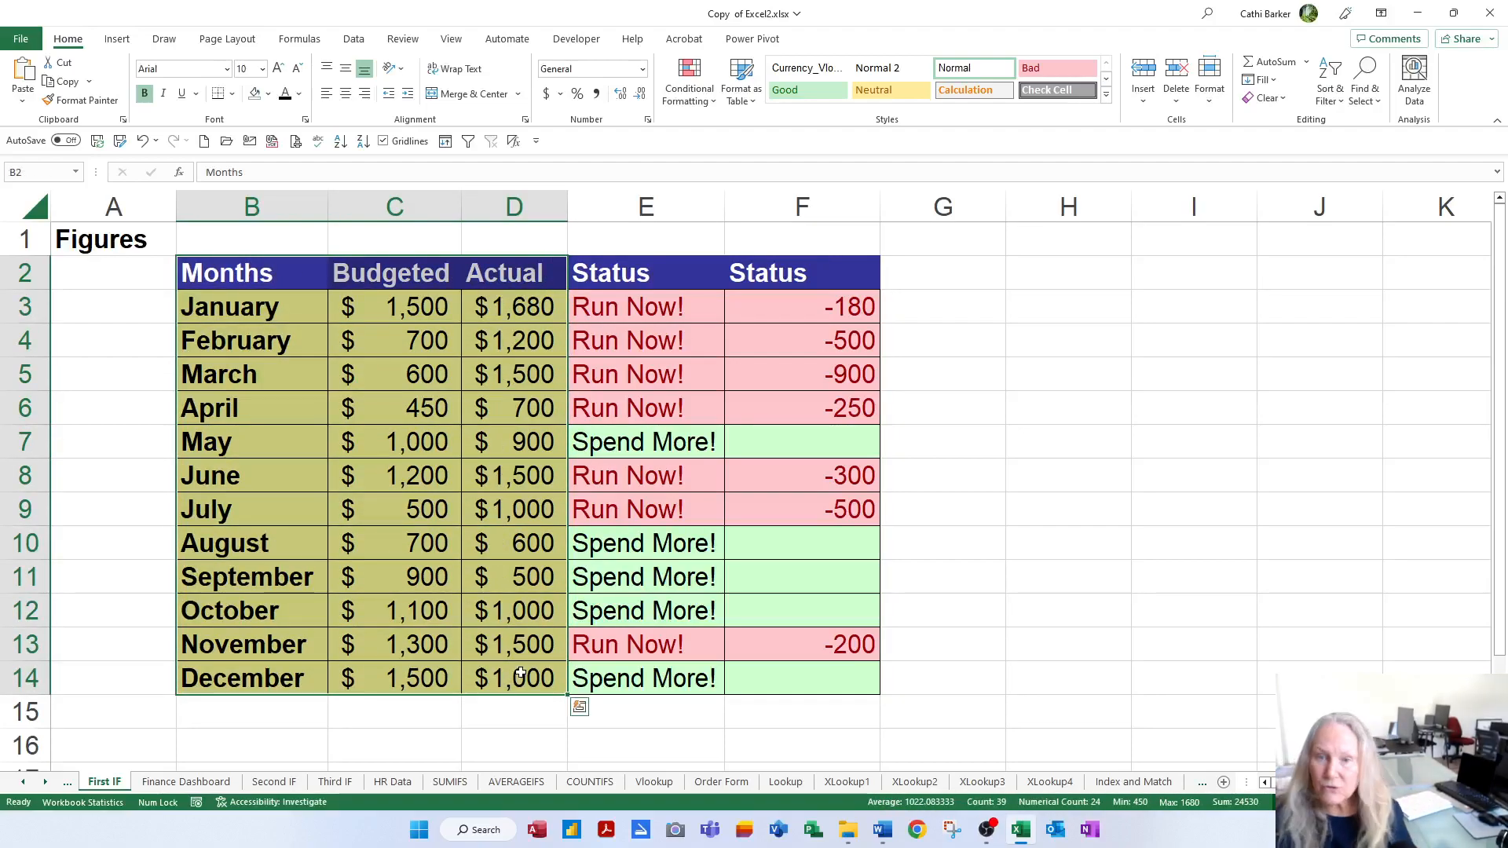
{"action": "left_click_drag", "start_coordinate": [839, 274], "coordinate": [864, 677]}
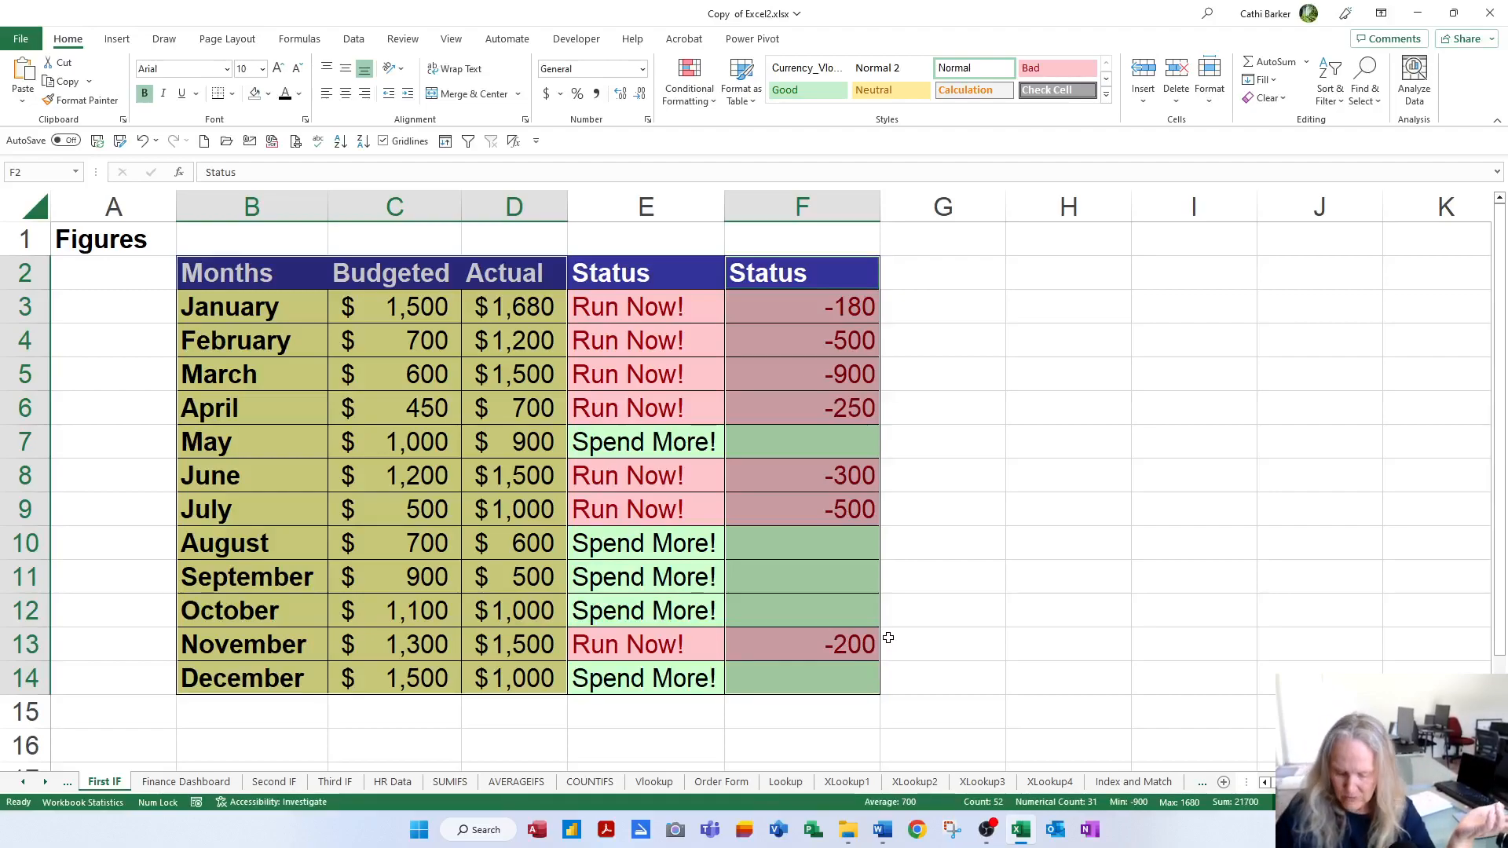
{"action": "key", "text": "F11"}
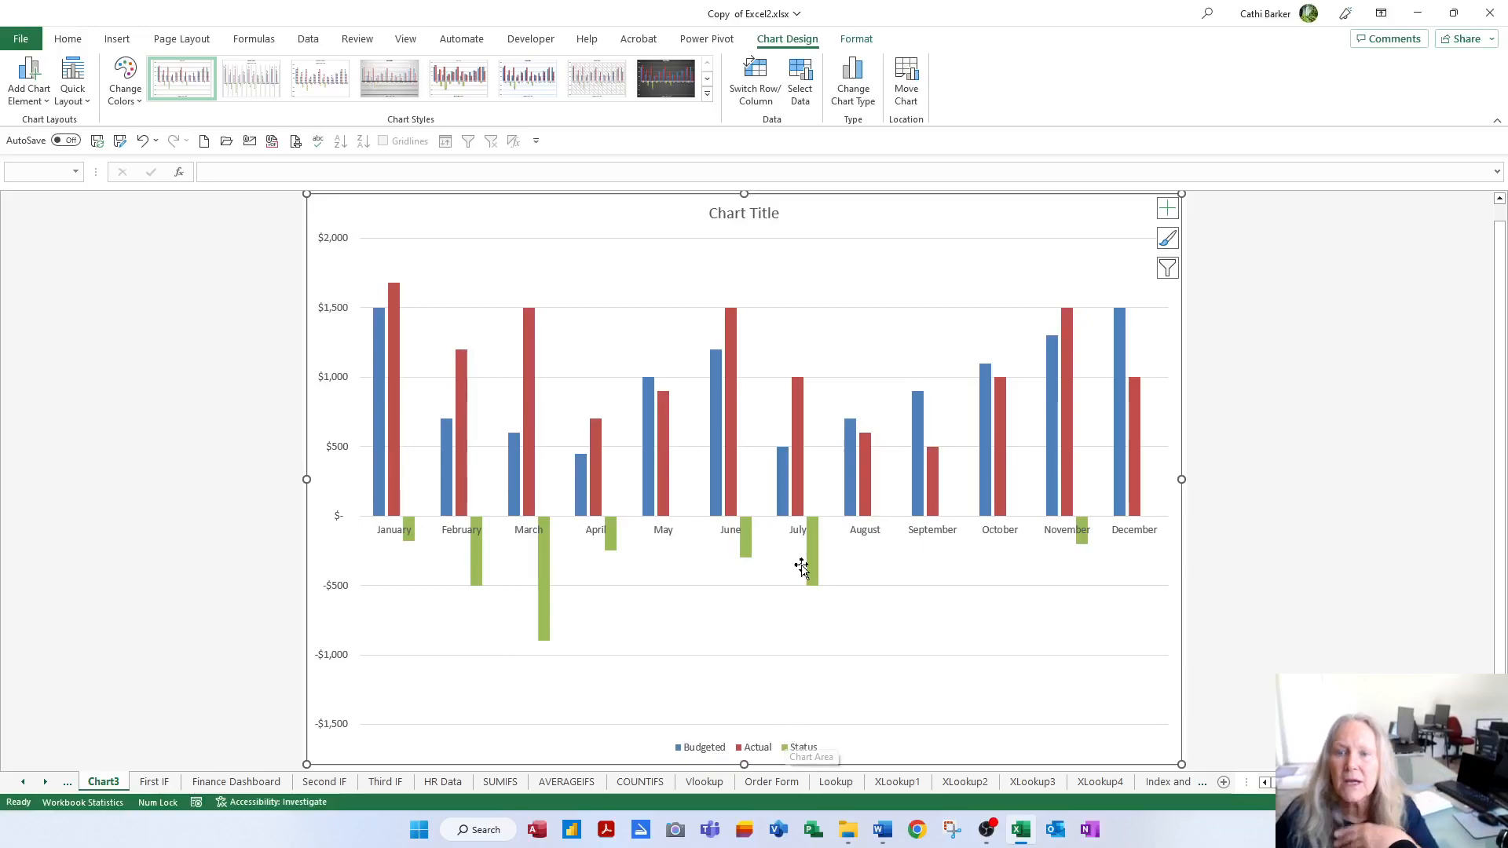
Step: Change the new chart to a custom Combo with Budgeted and Actual as Line with Markers and Status as Clustered Column
{"action": "left_click", "coordinate": [857, 92]}
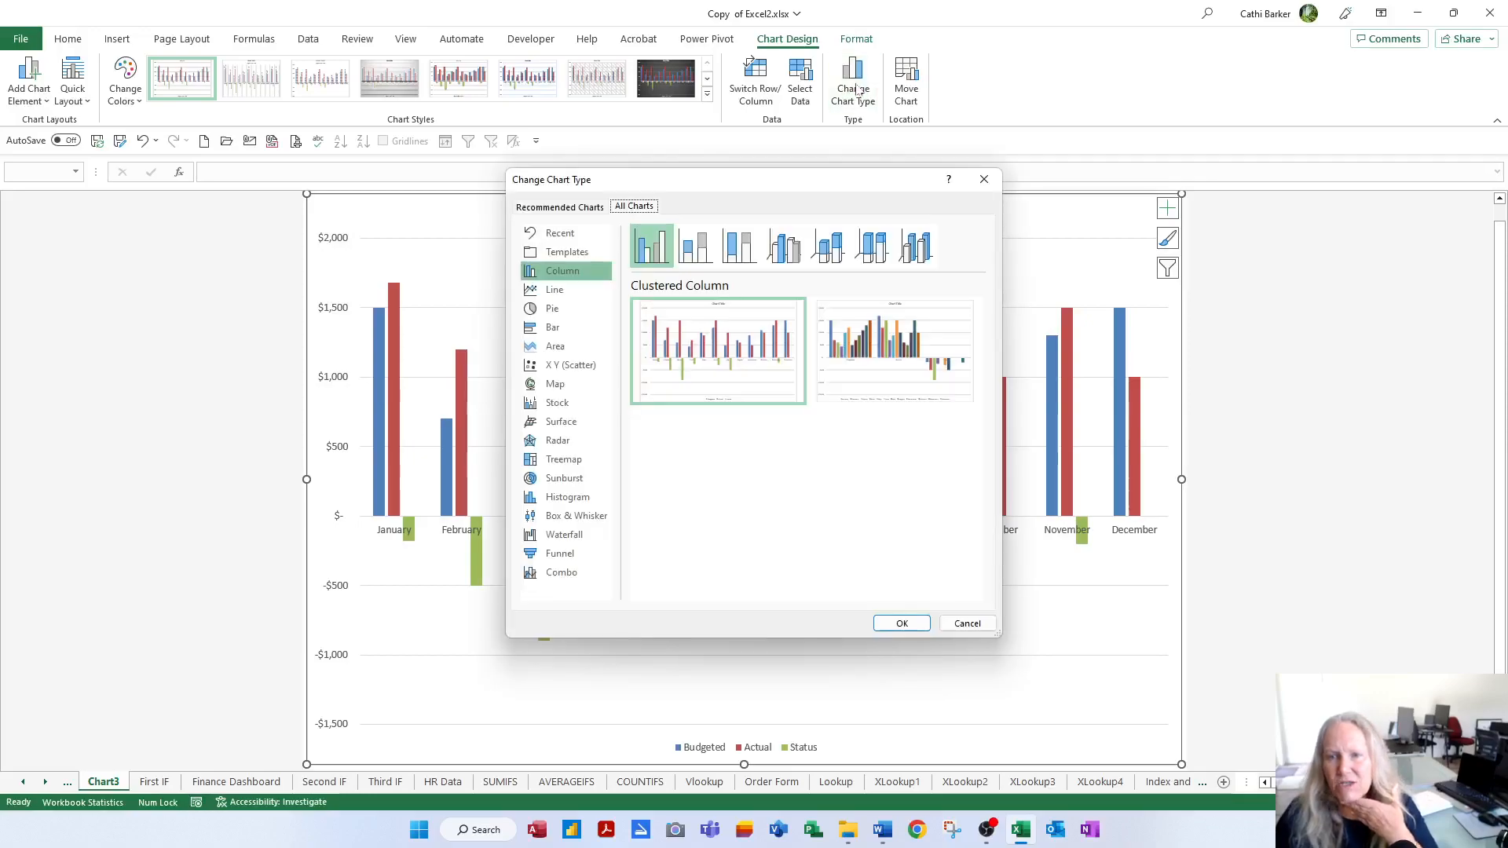
{"action": "left_click", "coordinate": [559, 578]}
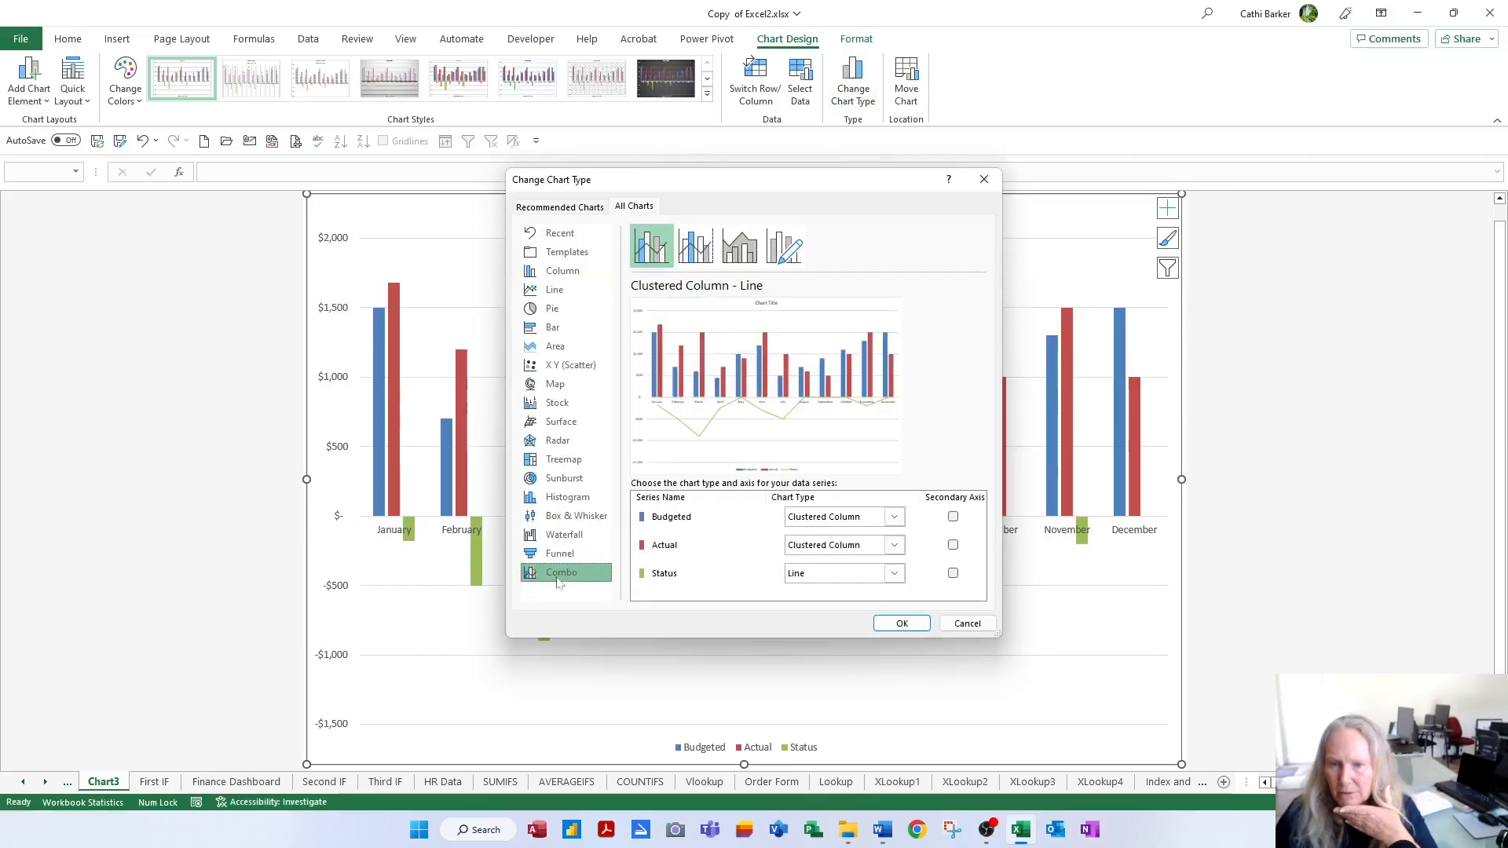
{"action": "left_click", "coordinate": [893, 517]}
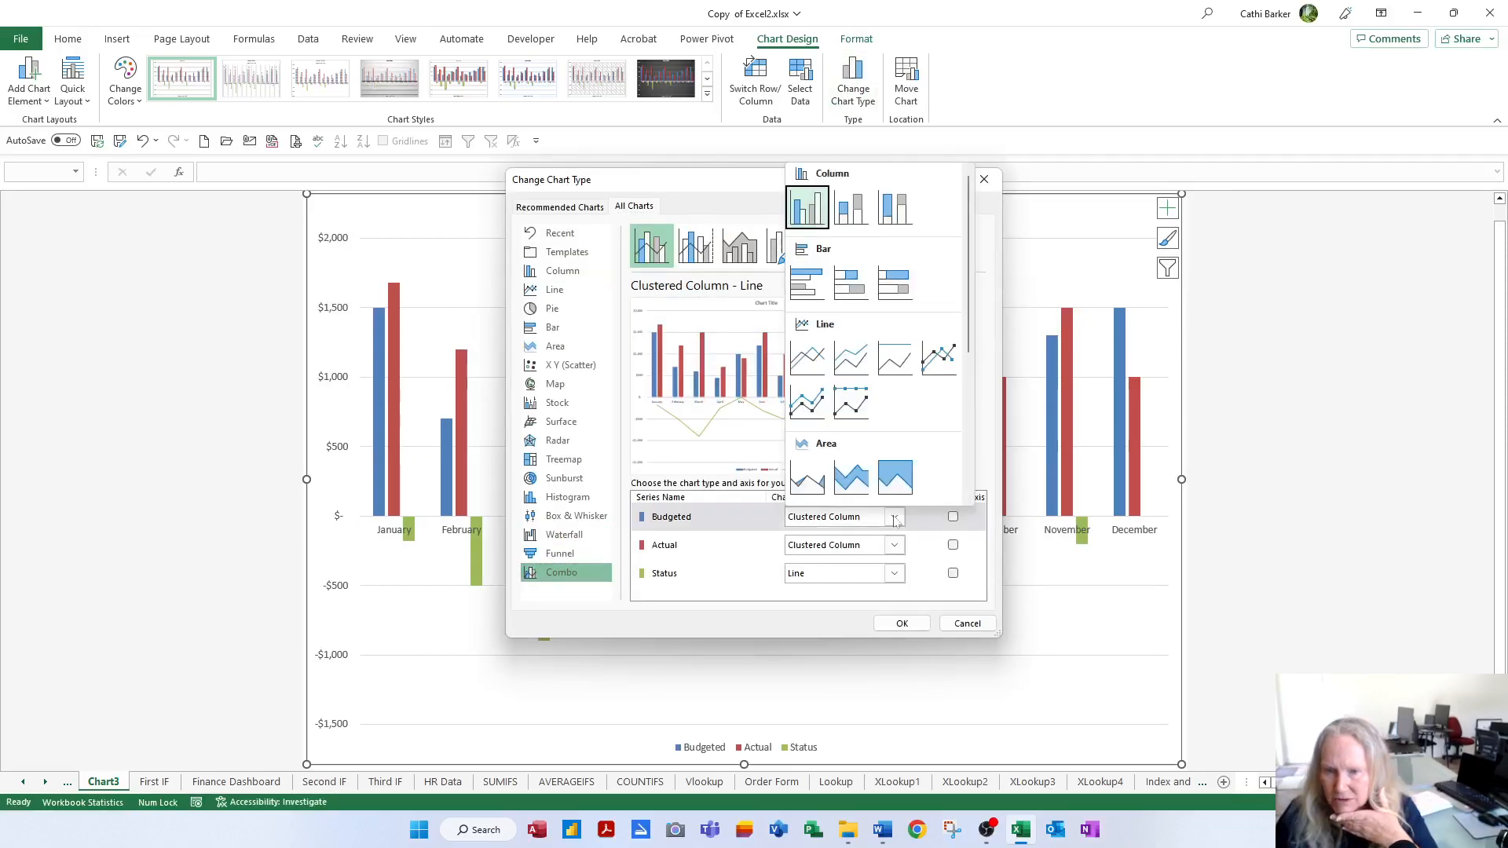
{"action": "left_click", "coordinate": [939, 359]}
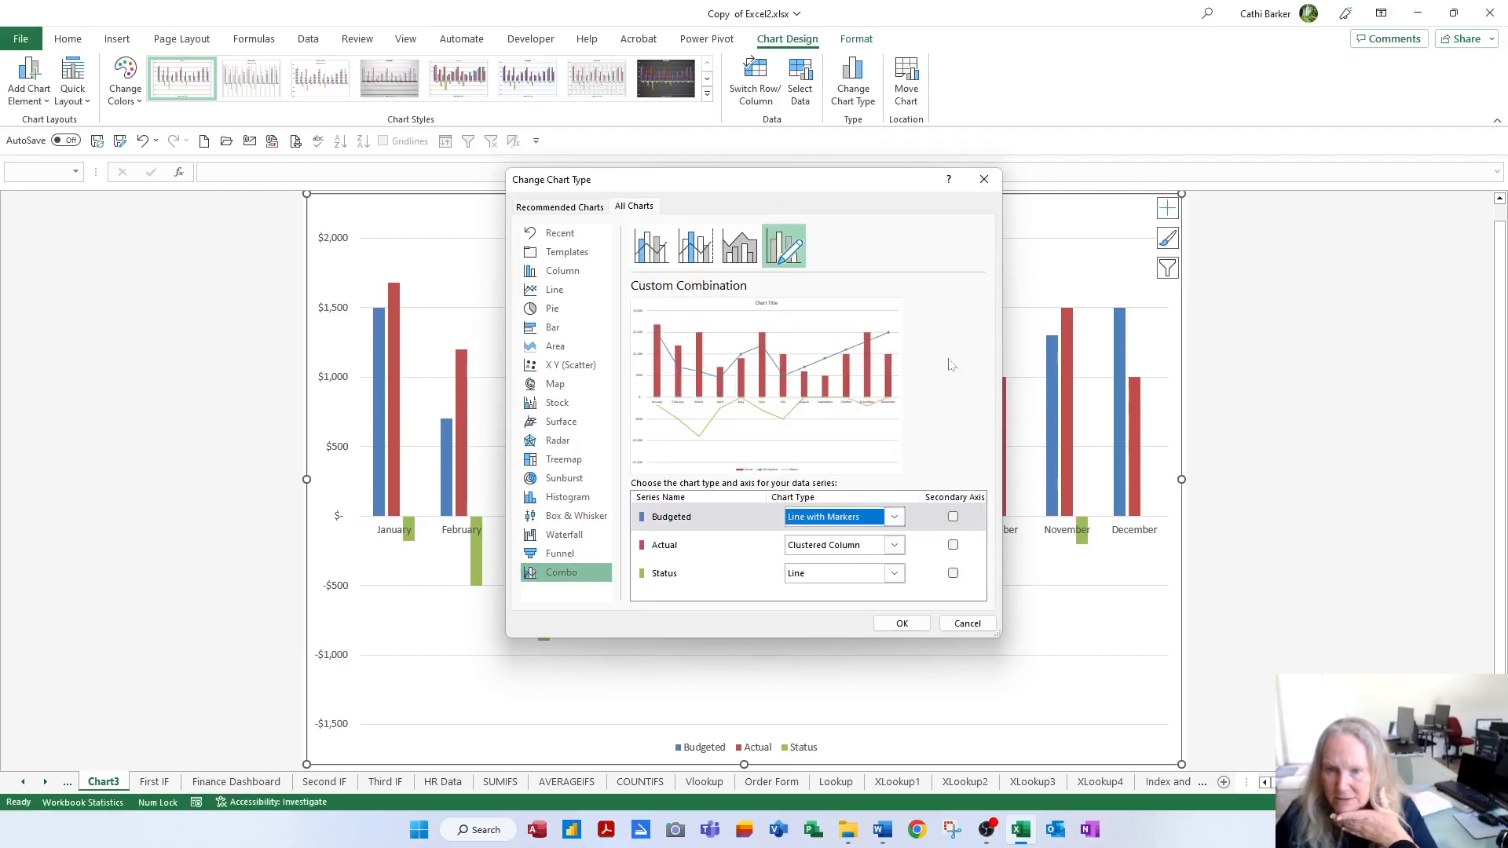
{"action": "left_click", "coordinate": [895, 547]}
{"action": "left_click", "coordinate": [940, 388]}
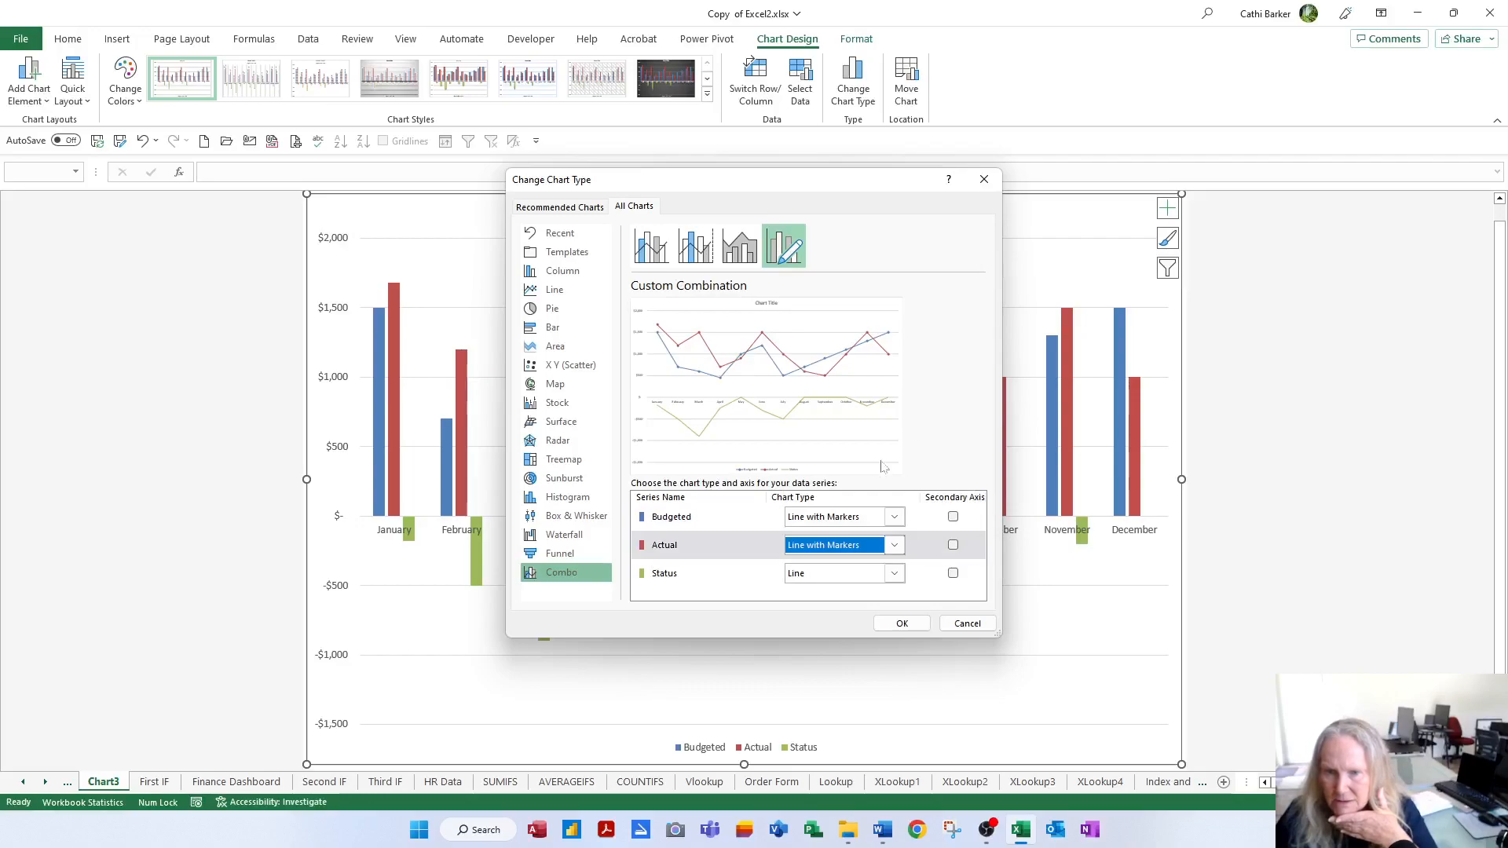
{"action": "left_click", "coordinate": [894, 575]}
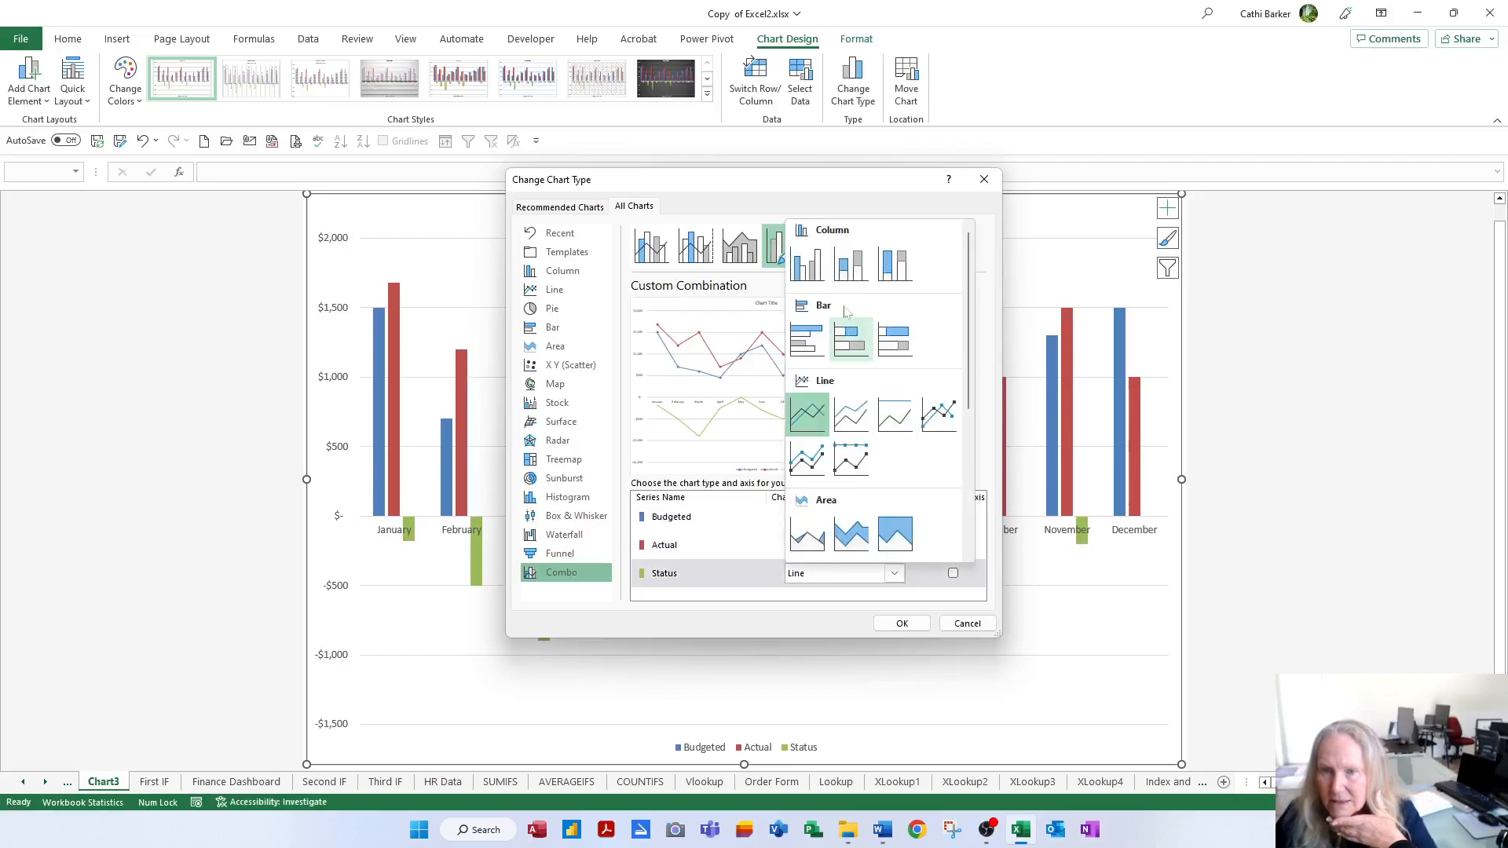
{"action": "left_click", "coordinate": [810, 268]}
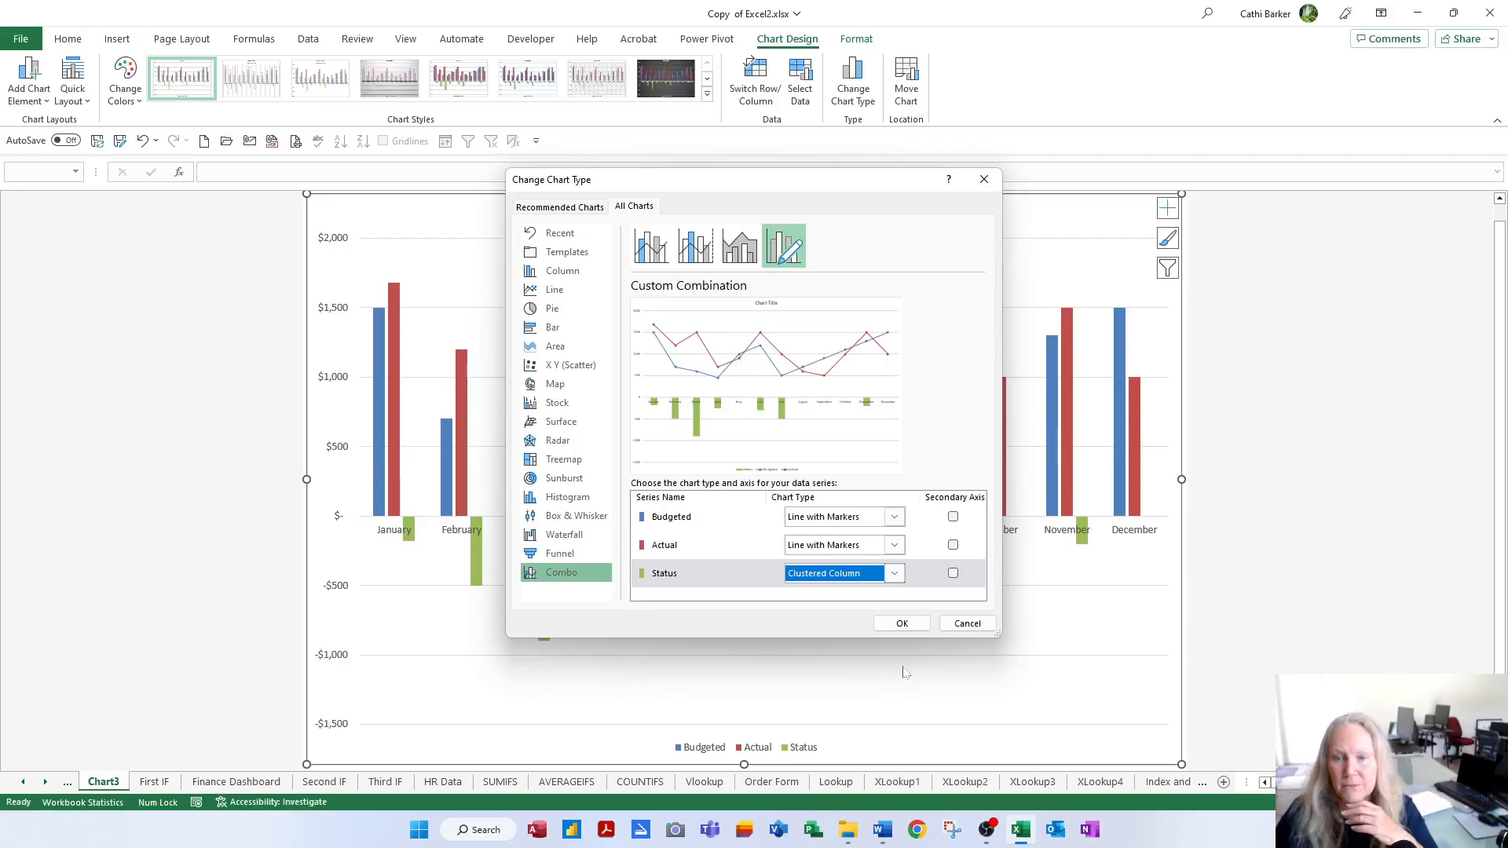
{"action": "left_click", "coordinate": [910, 625]}
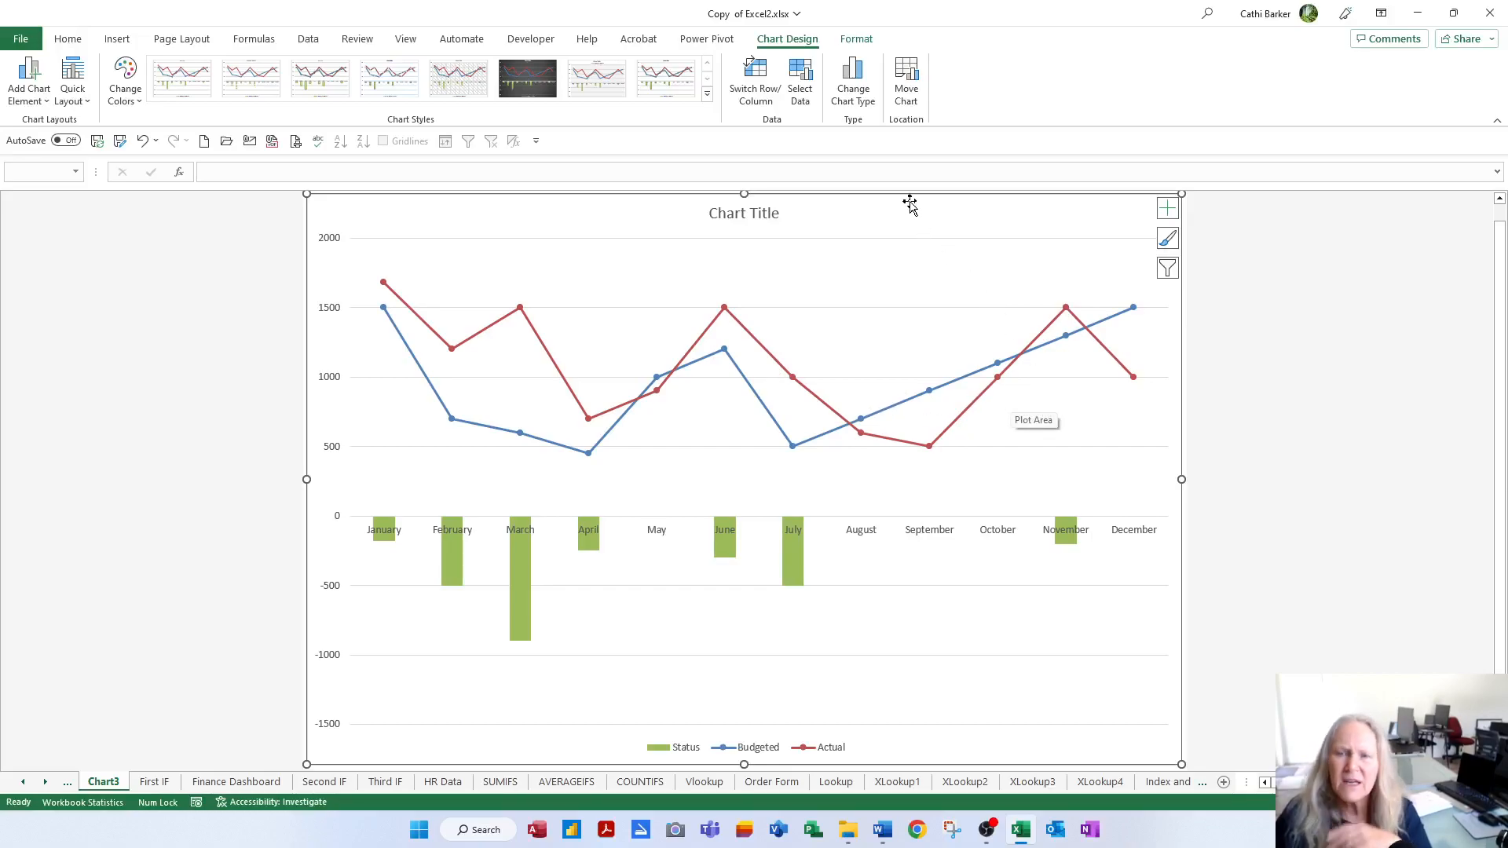
Step: Change the Actual series of the combo chart to Clustered Column, keeping Budgeted as Line with Markers
{"action": "left_click", "coordinate": [856, 98]}
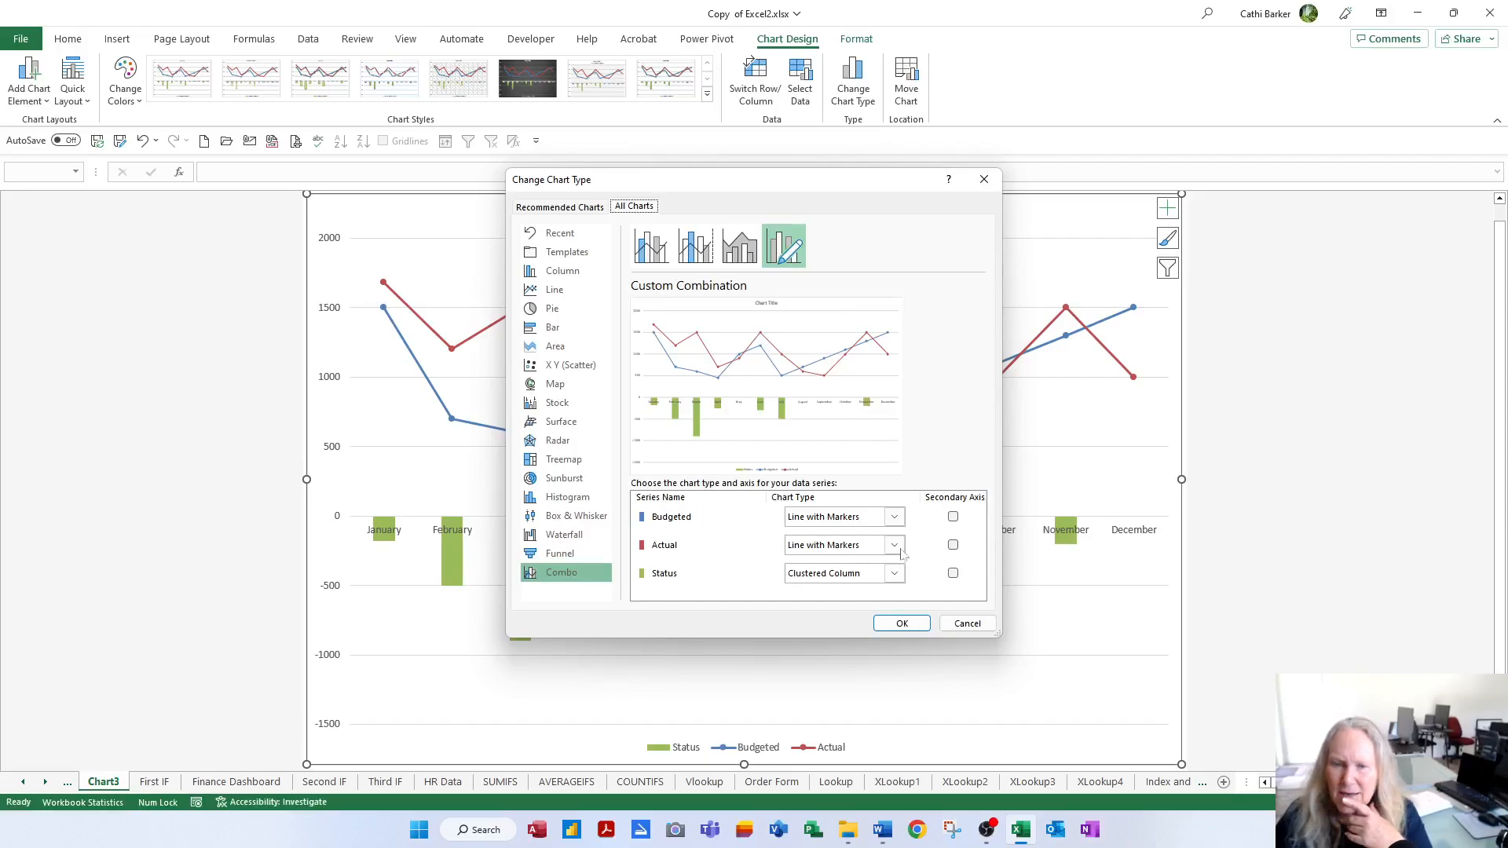
{"action": "left_click", "coordinate": [899, 550]}
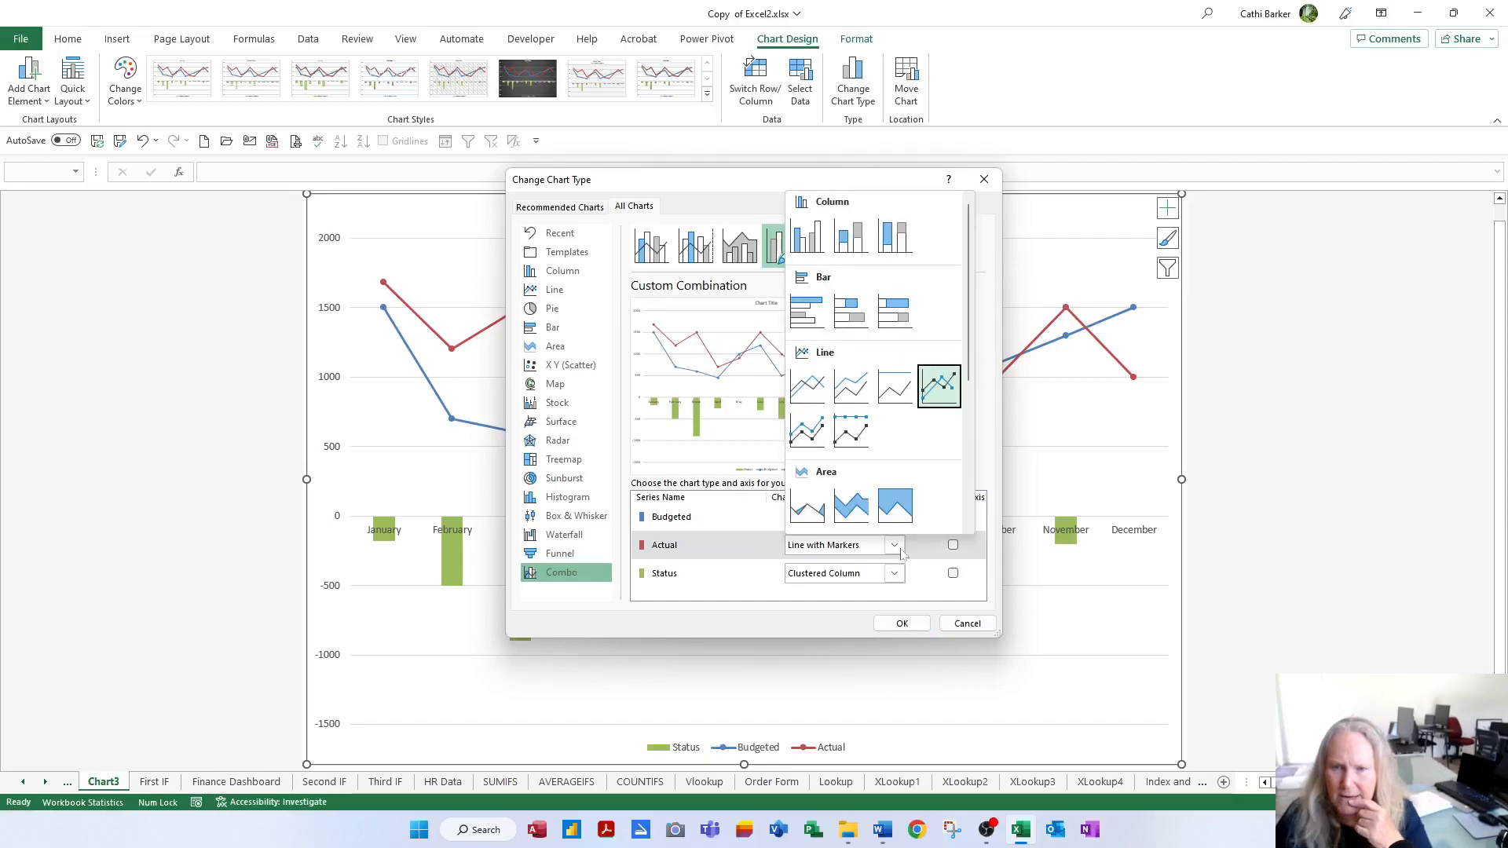
{"action": "left_click", "coordinate": [809, 244]}
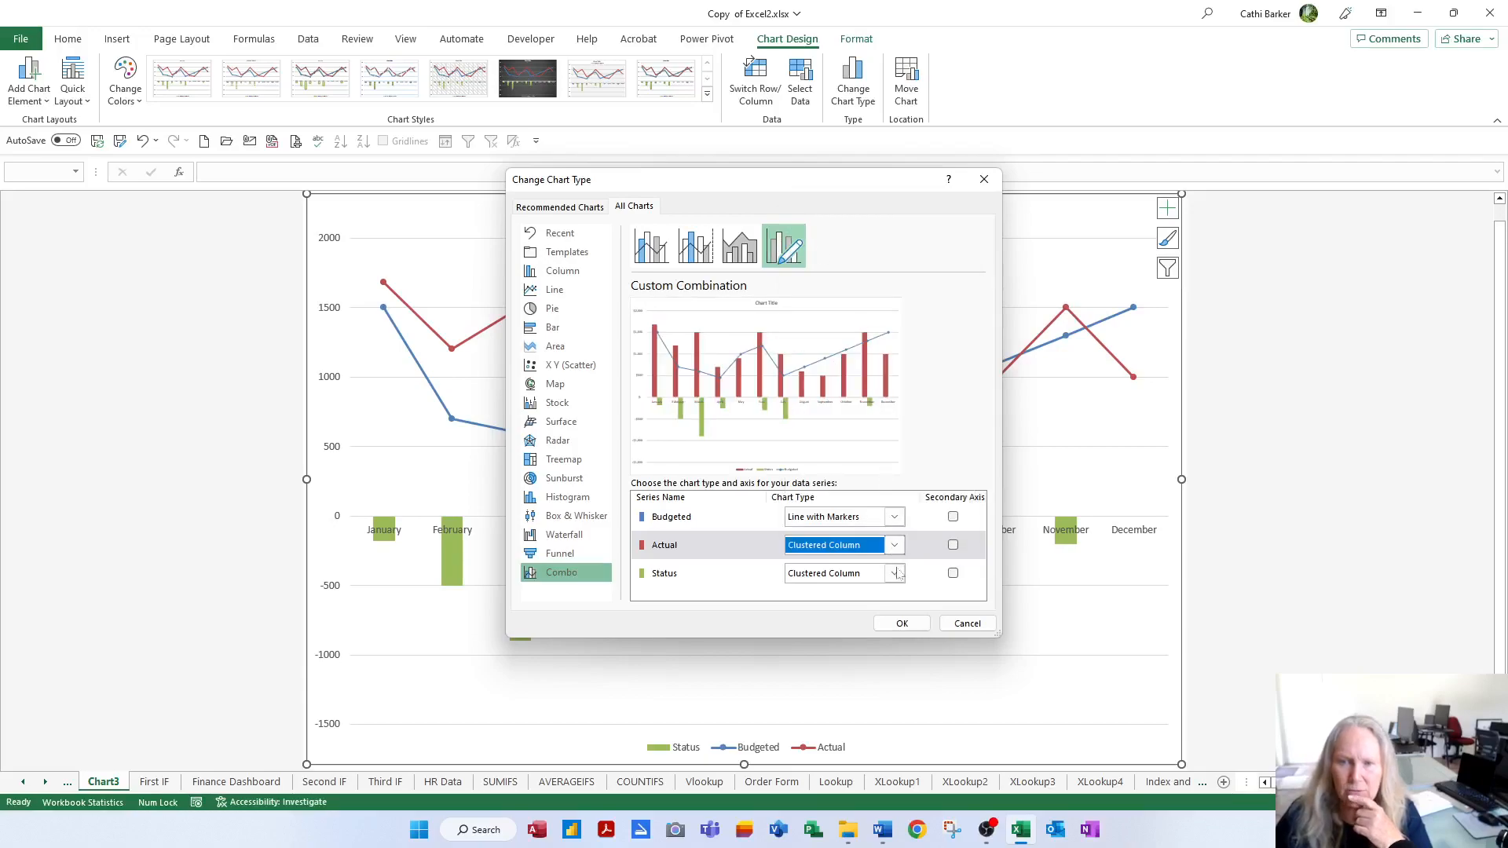
{"action": "left_click", "coordinate": [902, 622]}
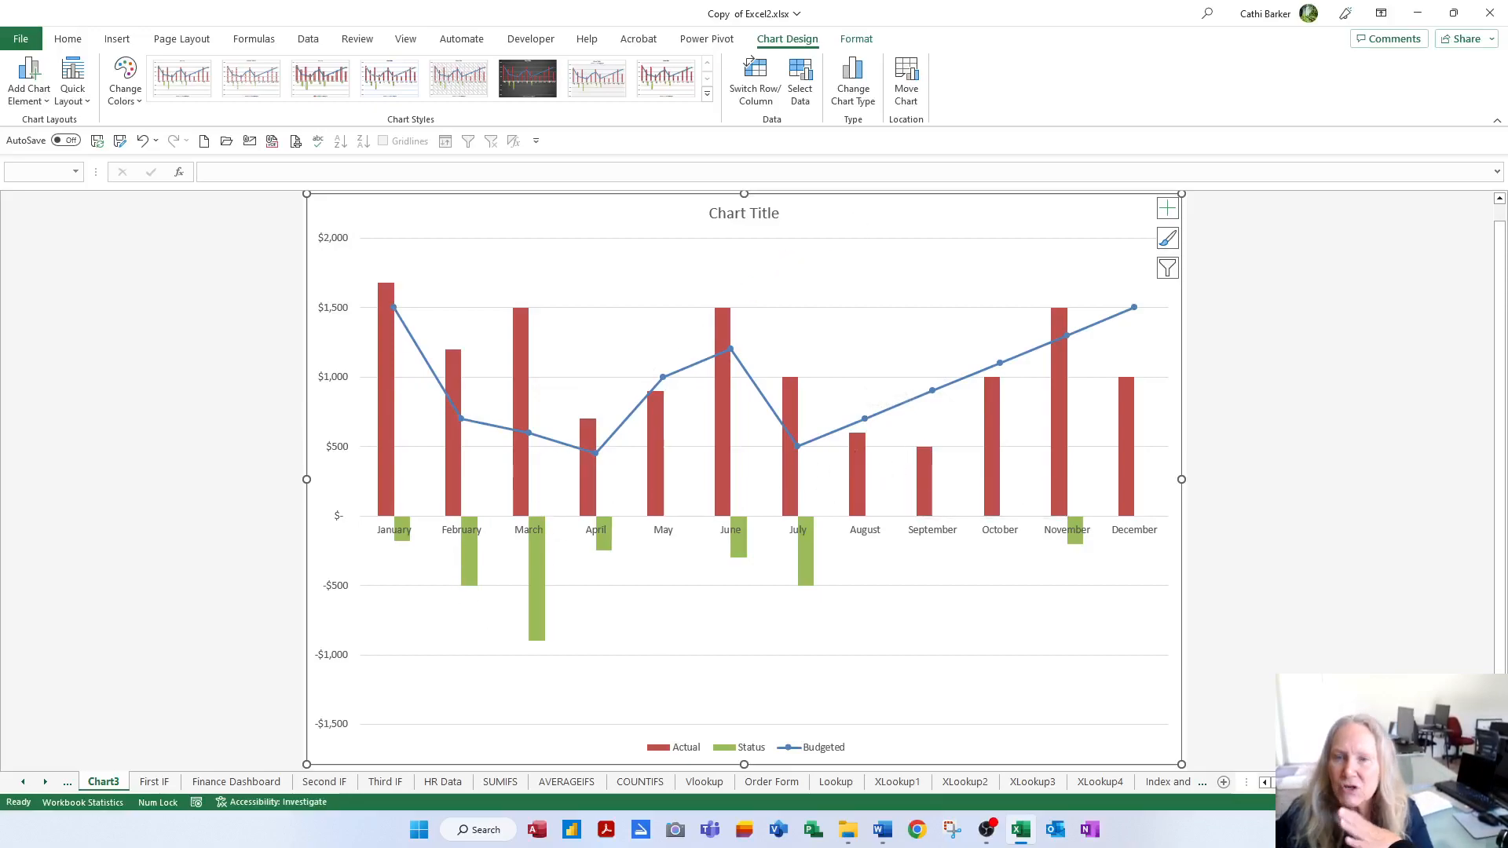
Step: Recolor the combo chart with the monochromatic teal palette
{"action": "left_click", "coordinate": [130, 94]}
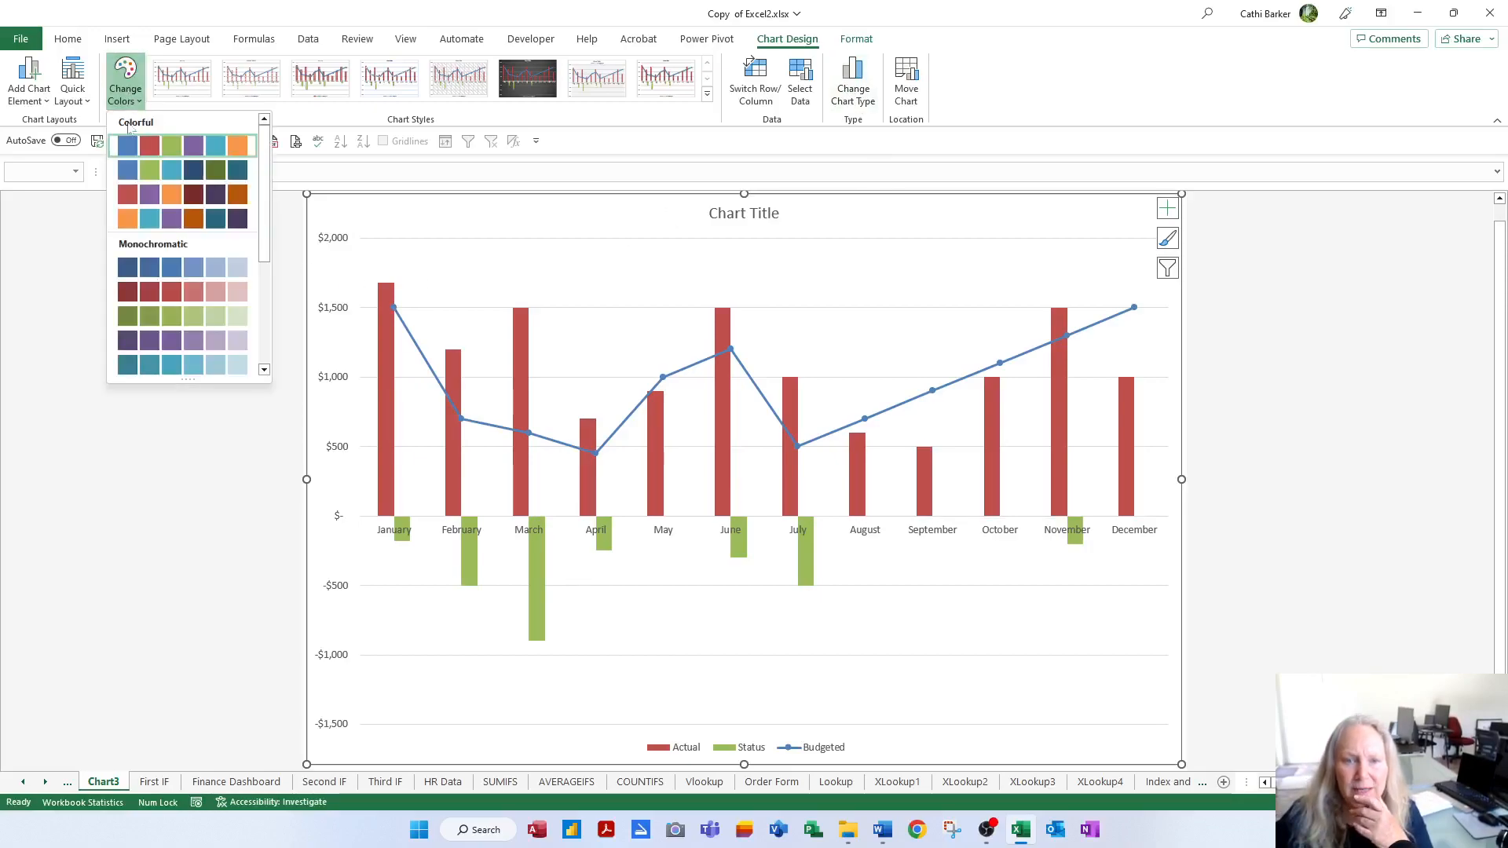
{"action": "left_click", "coordinate": [157, 366]}
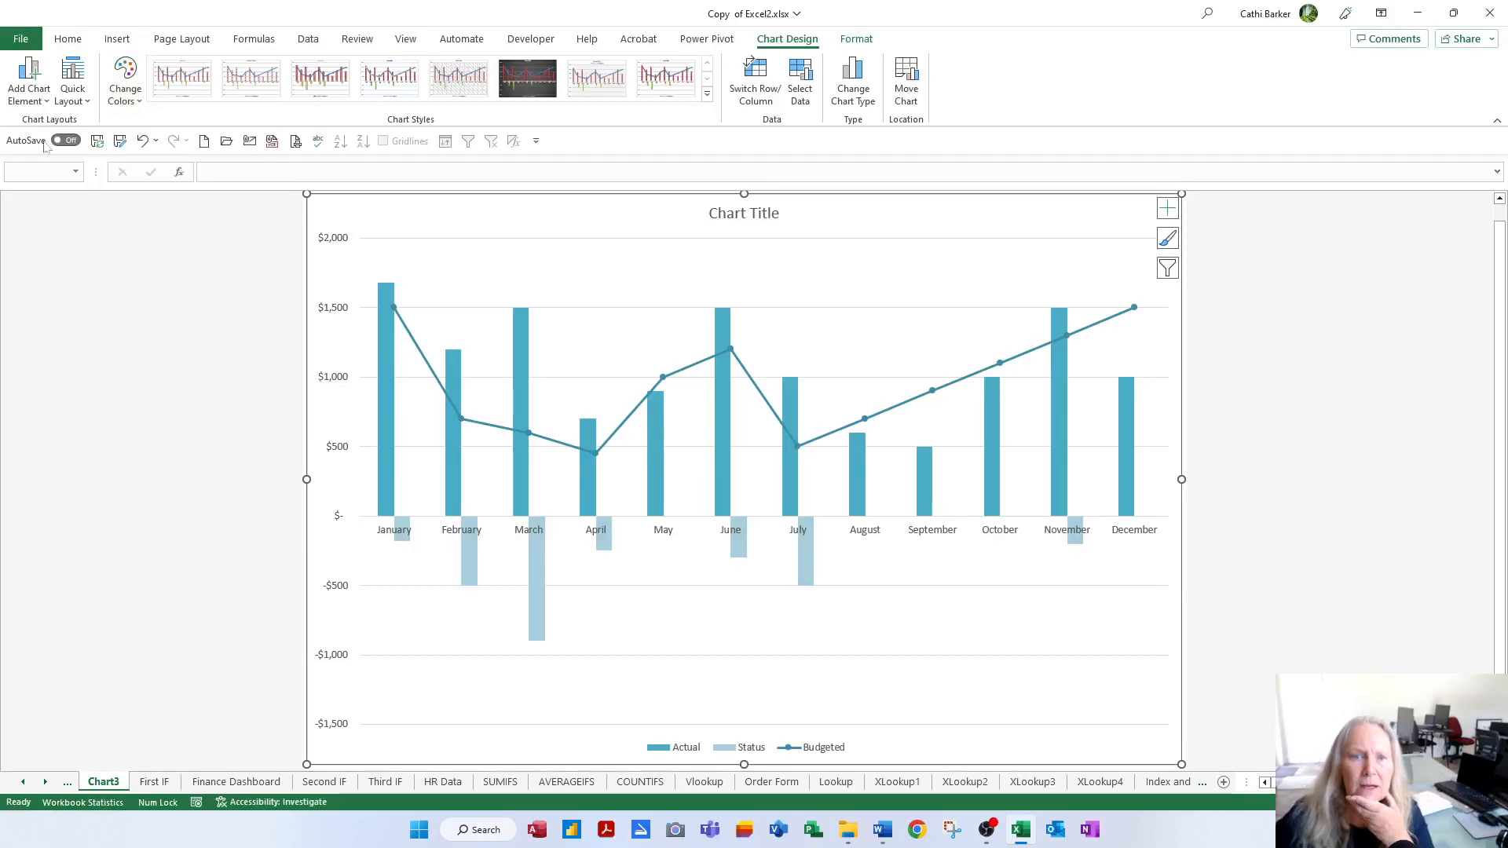
Step: Apply the third quick layout, with title above and legend below, and the chart style with a hatched plot area
{"action": "left_click", "coordinate": [71, 98]}
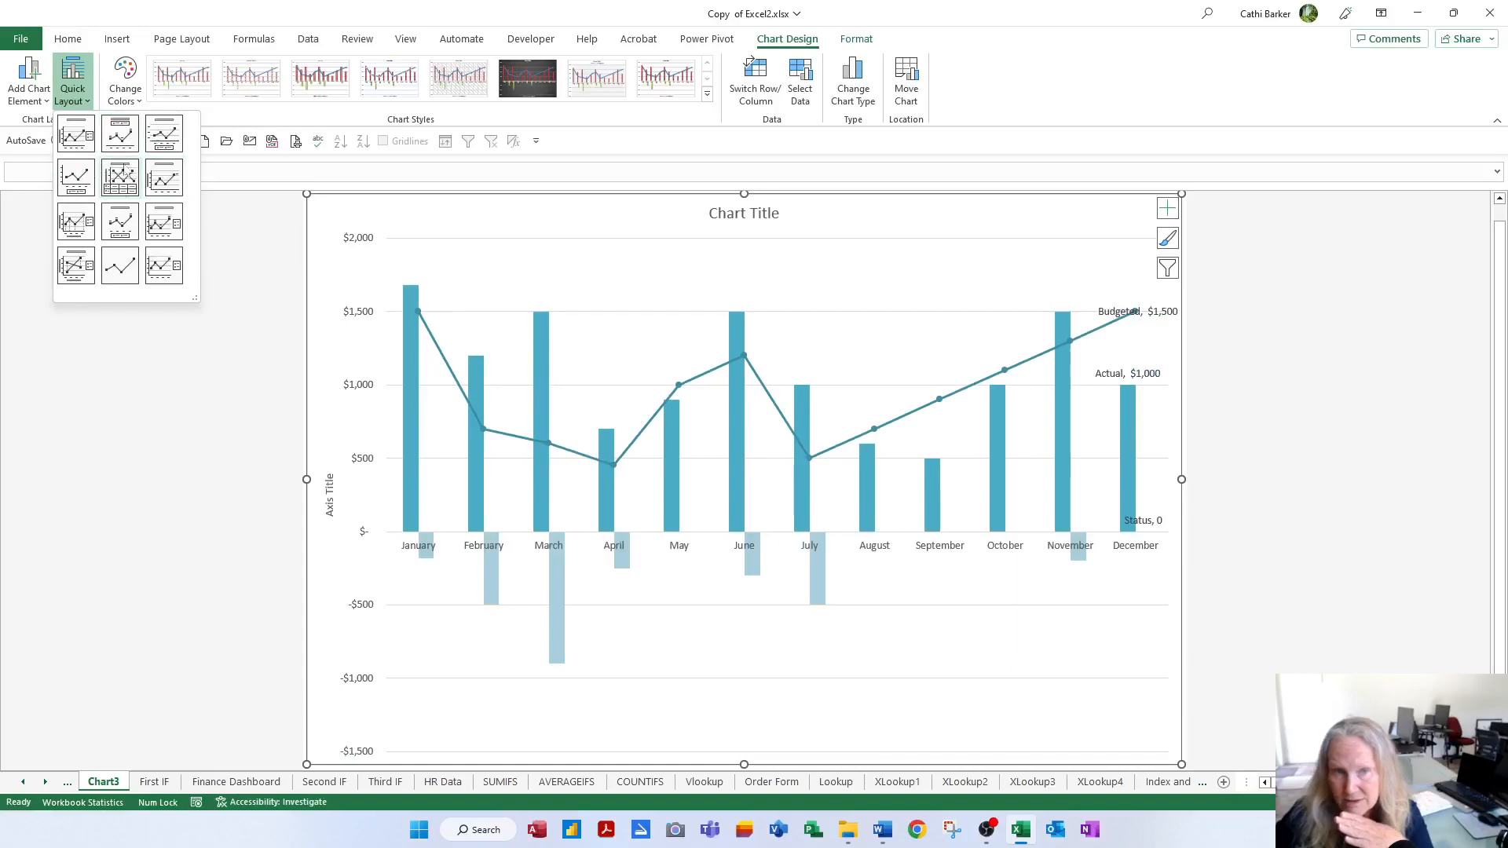
{"action": "left_click", "coordinate": [164, 133]}
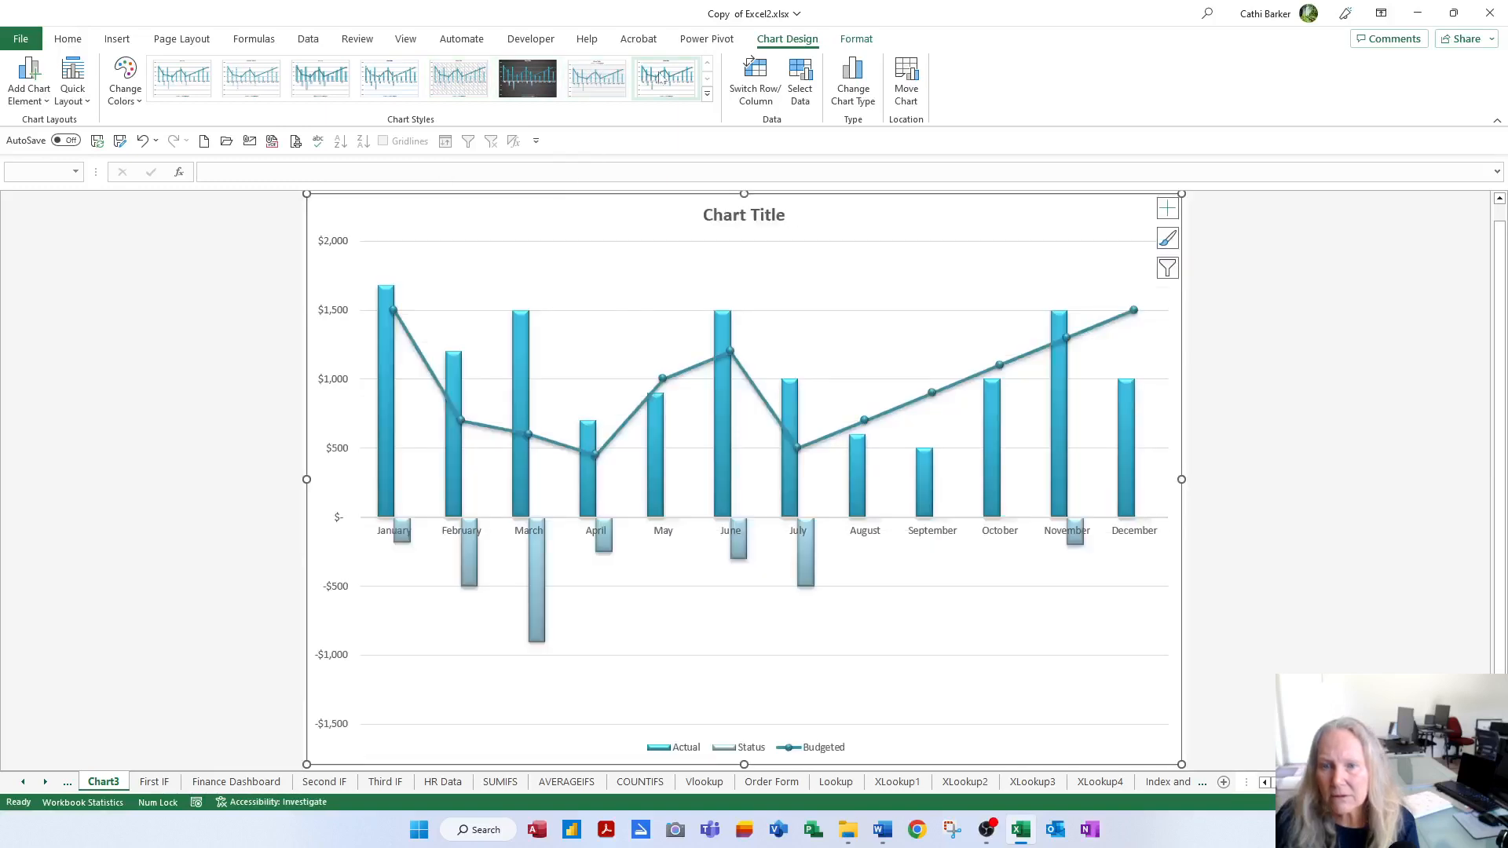
{"action": "left_click", "coordinate": [463, 79]}
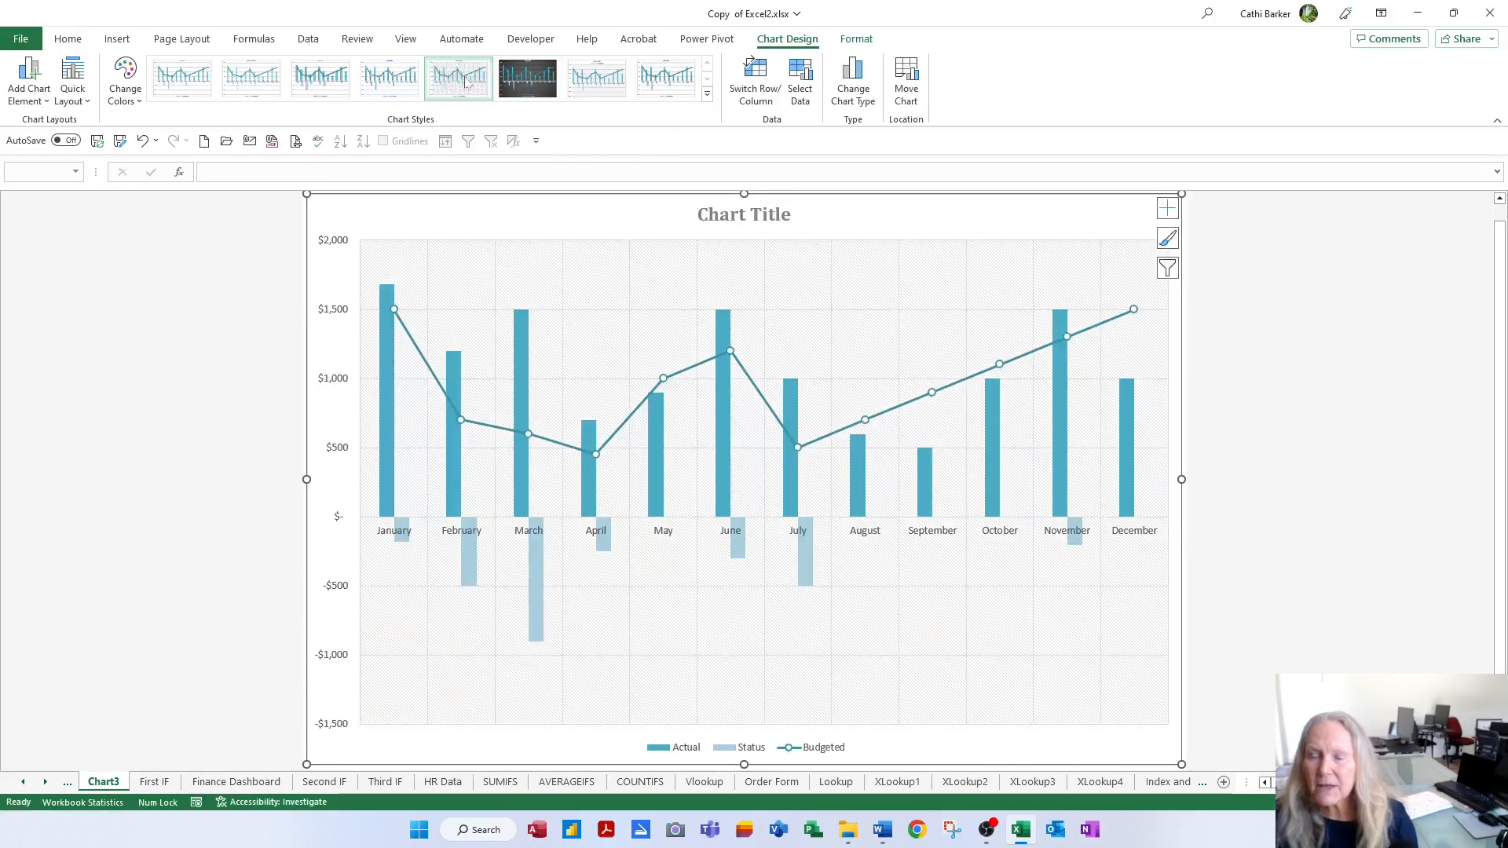
Step: Title the combo chart "Budget versus Actual and Status" and center the title above the plot area
{"action": "left_click", "coordinate": [766, 217]}
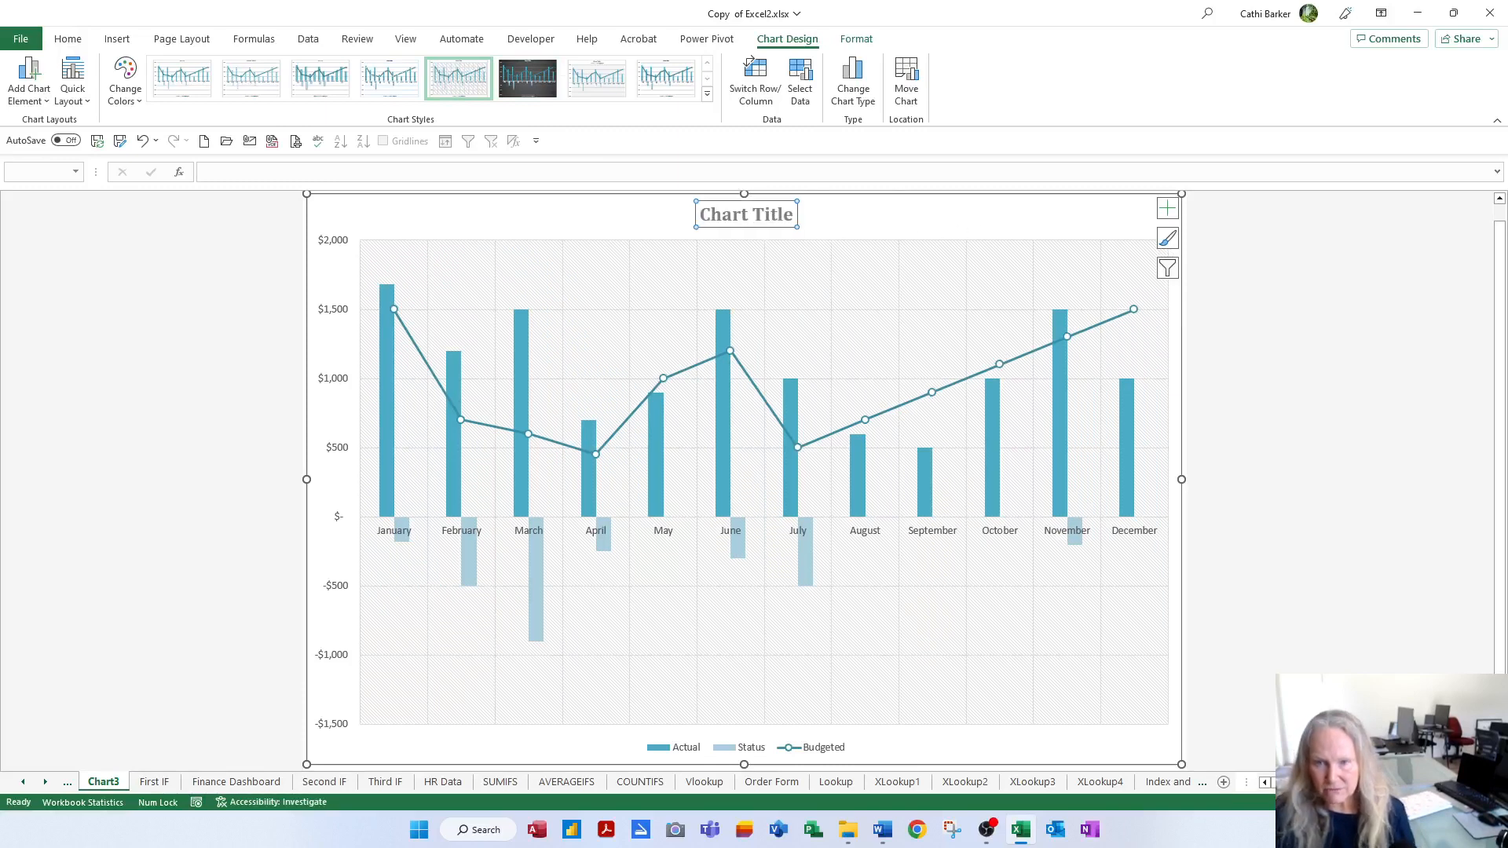
{"action": "type", "text": "Budget versus Actual and Status"}
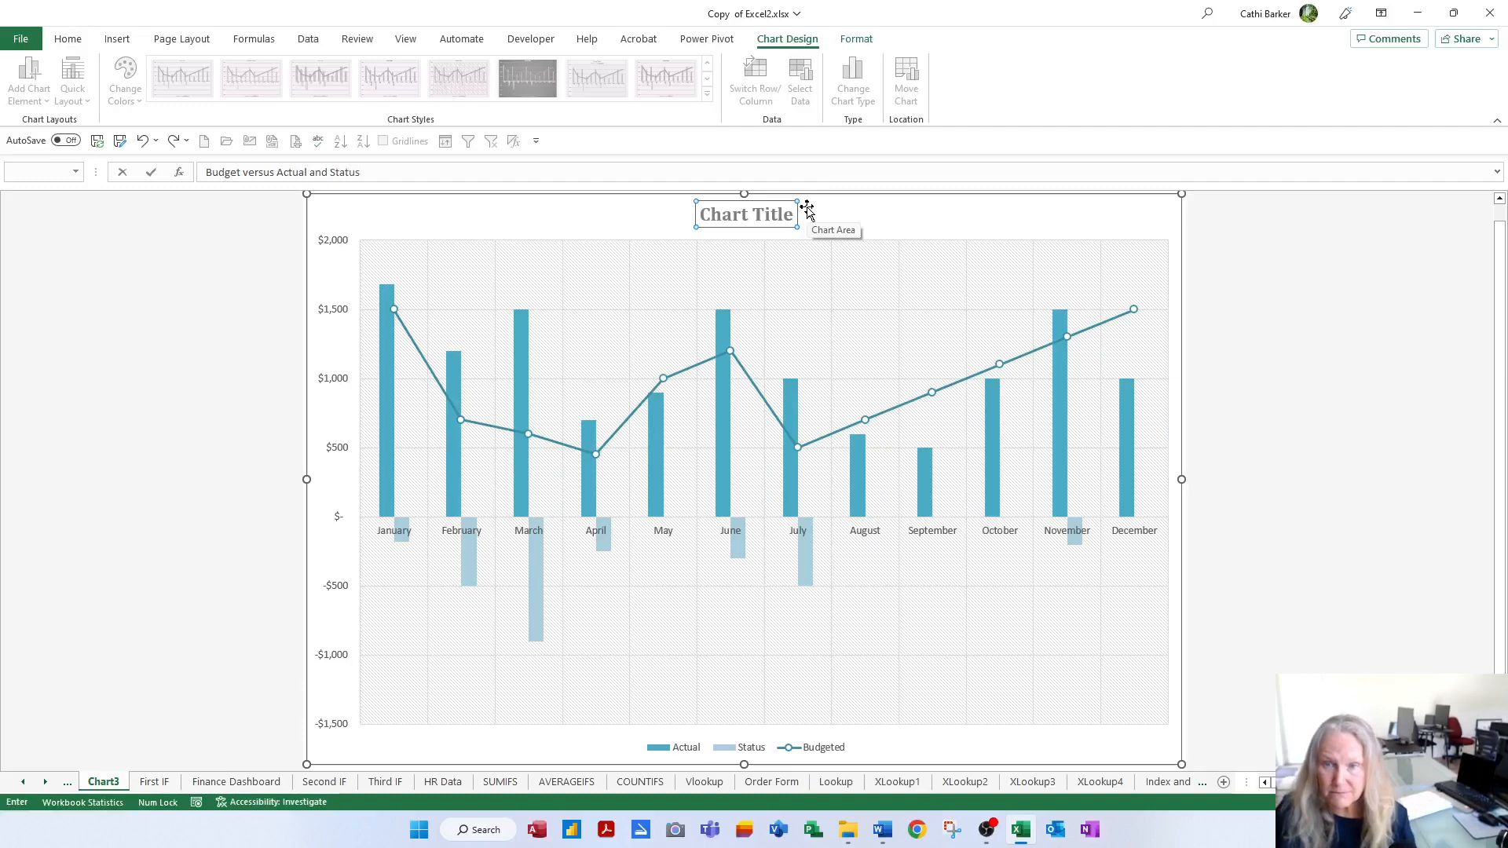
{"action": "key", "text": "Return"}
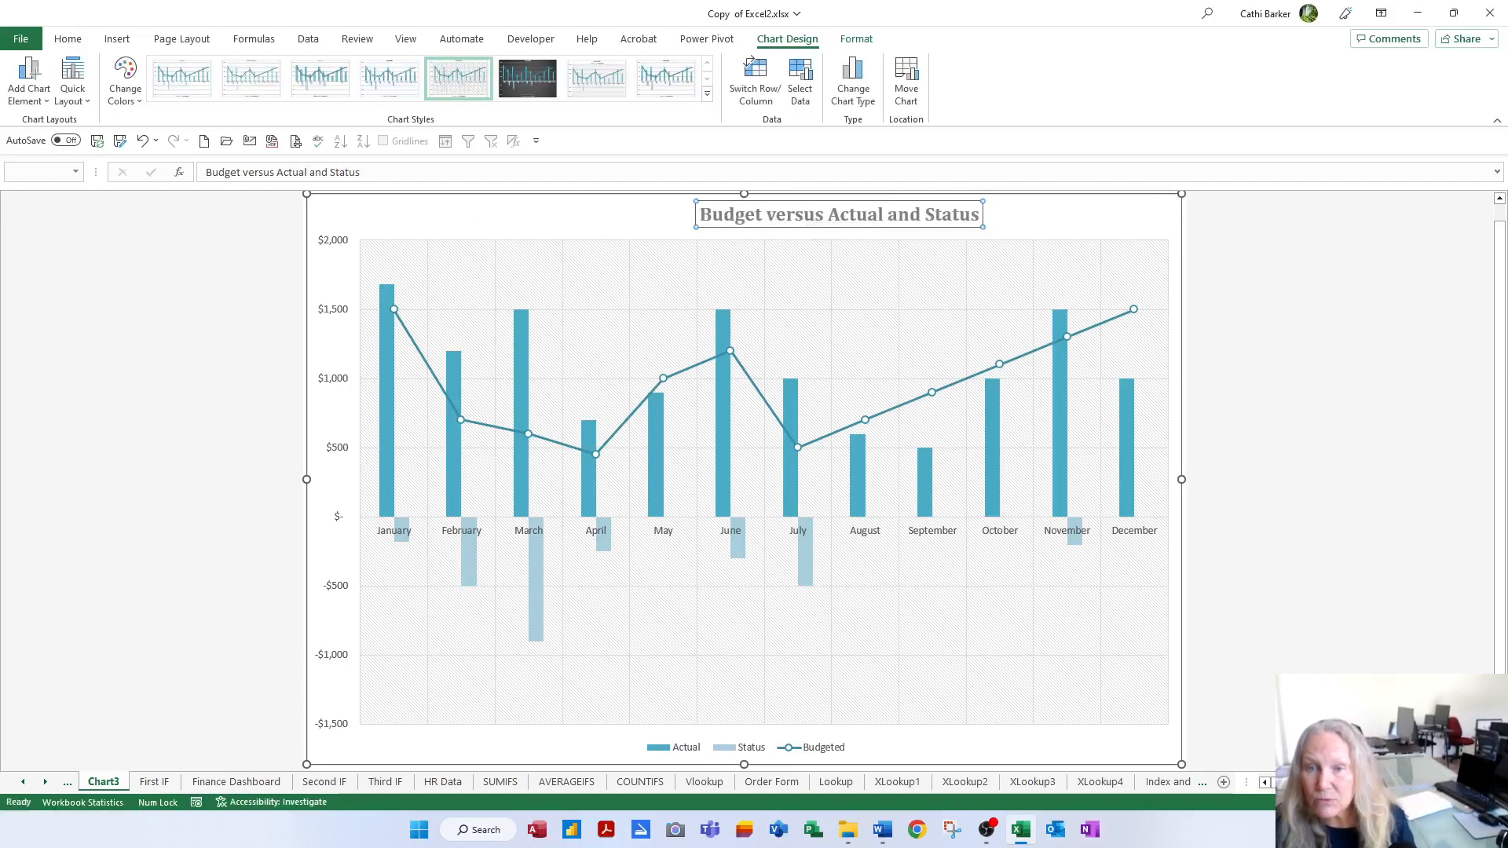
{"action": "left_click_drag", "start_coordinate": [767, 228], "coordinate": [681, 231]}
{"action": "left_click", "coordinate": [1311, 309]}
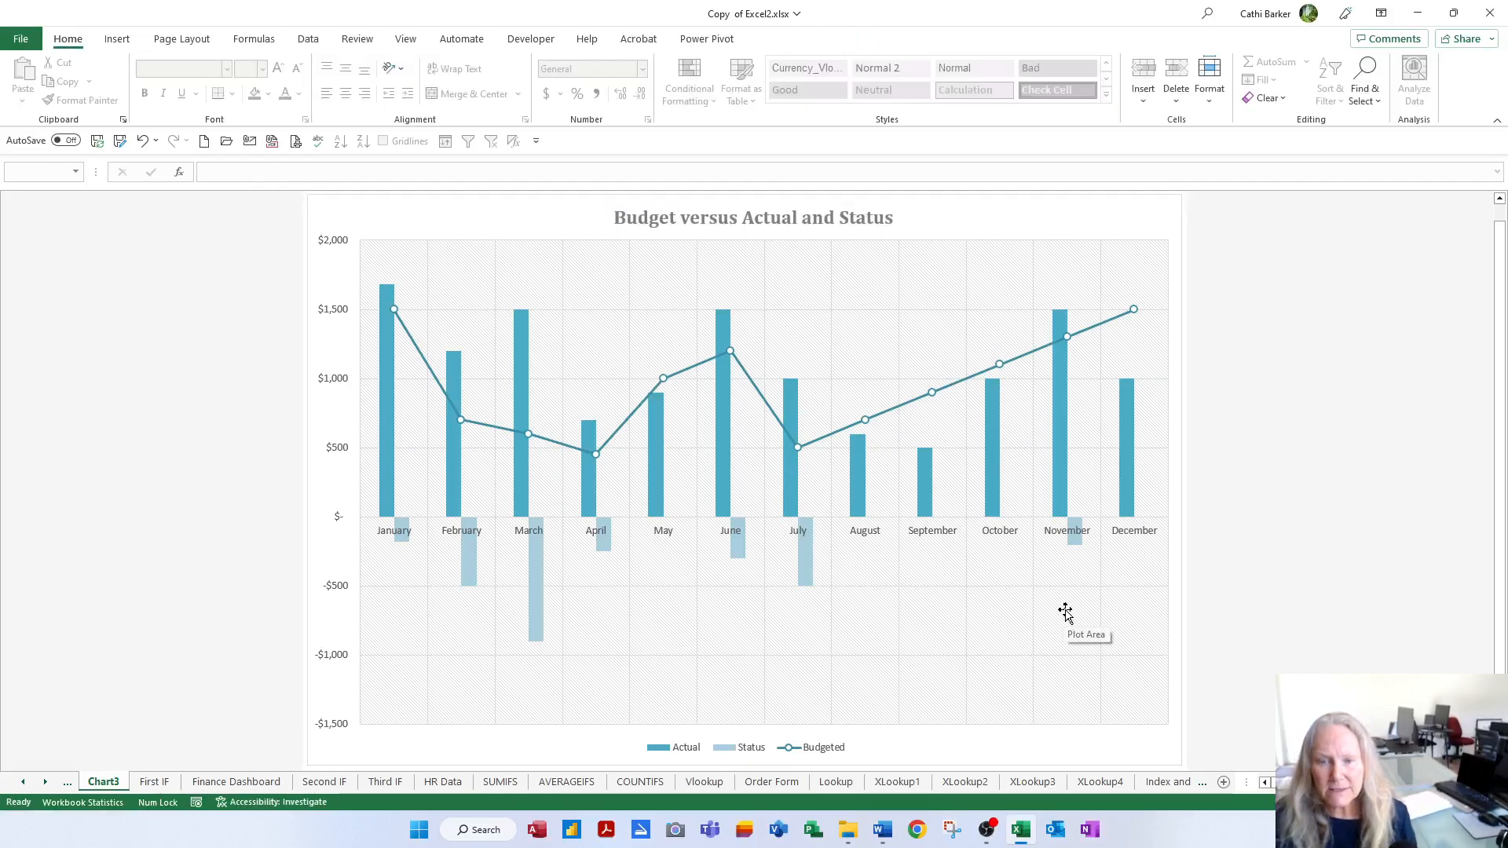
Step: Add data labels to only the Status columns of the combo chart
{"action": "left_click", "coordinate": [1108, 229]}
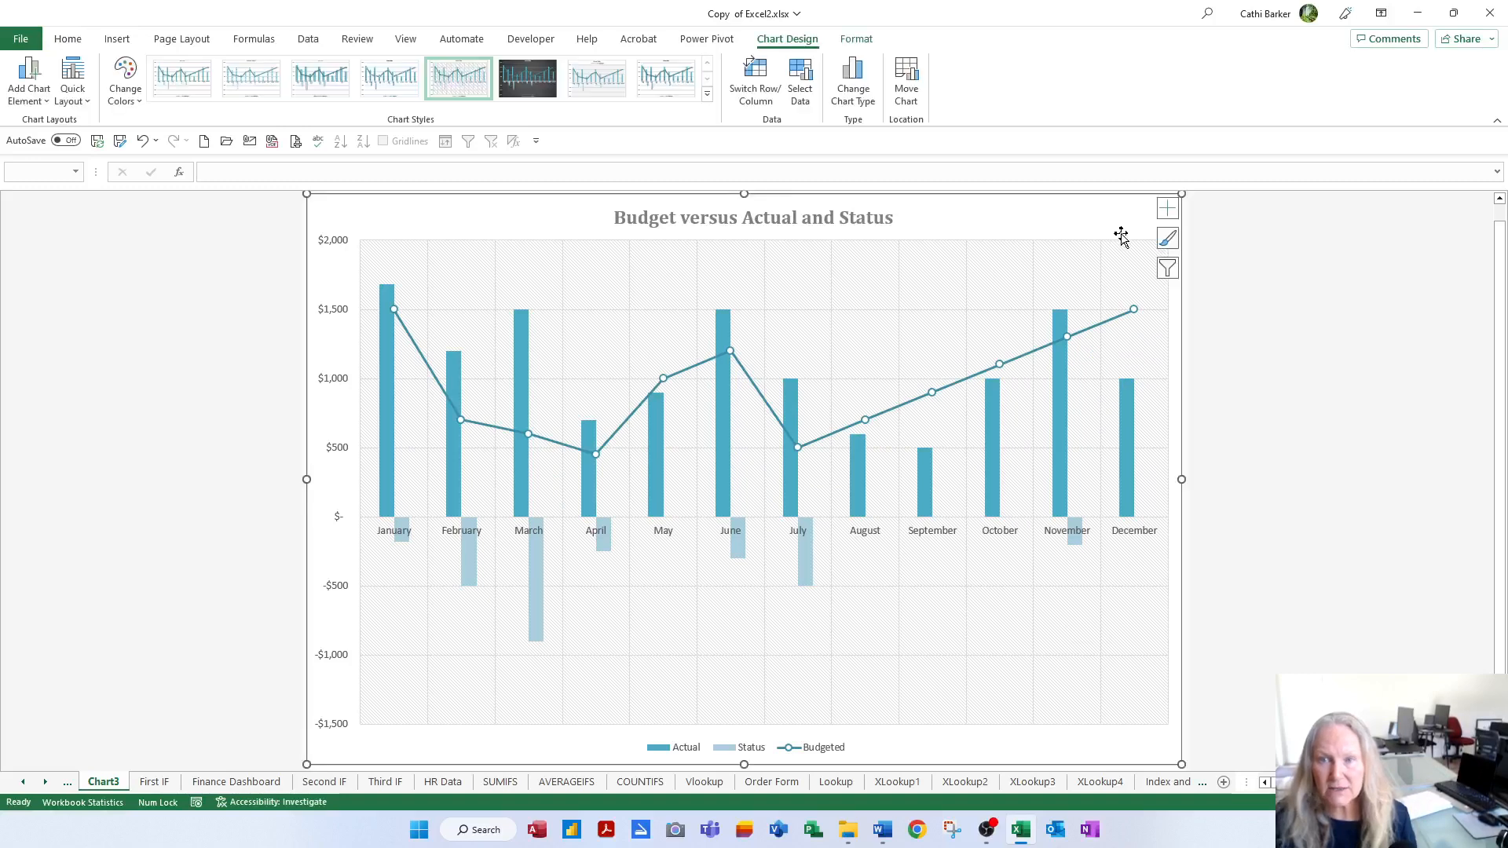
{"action": "left_click", "coordinate": [1171, 214]}
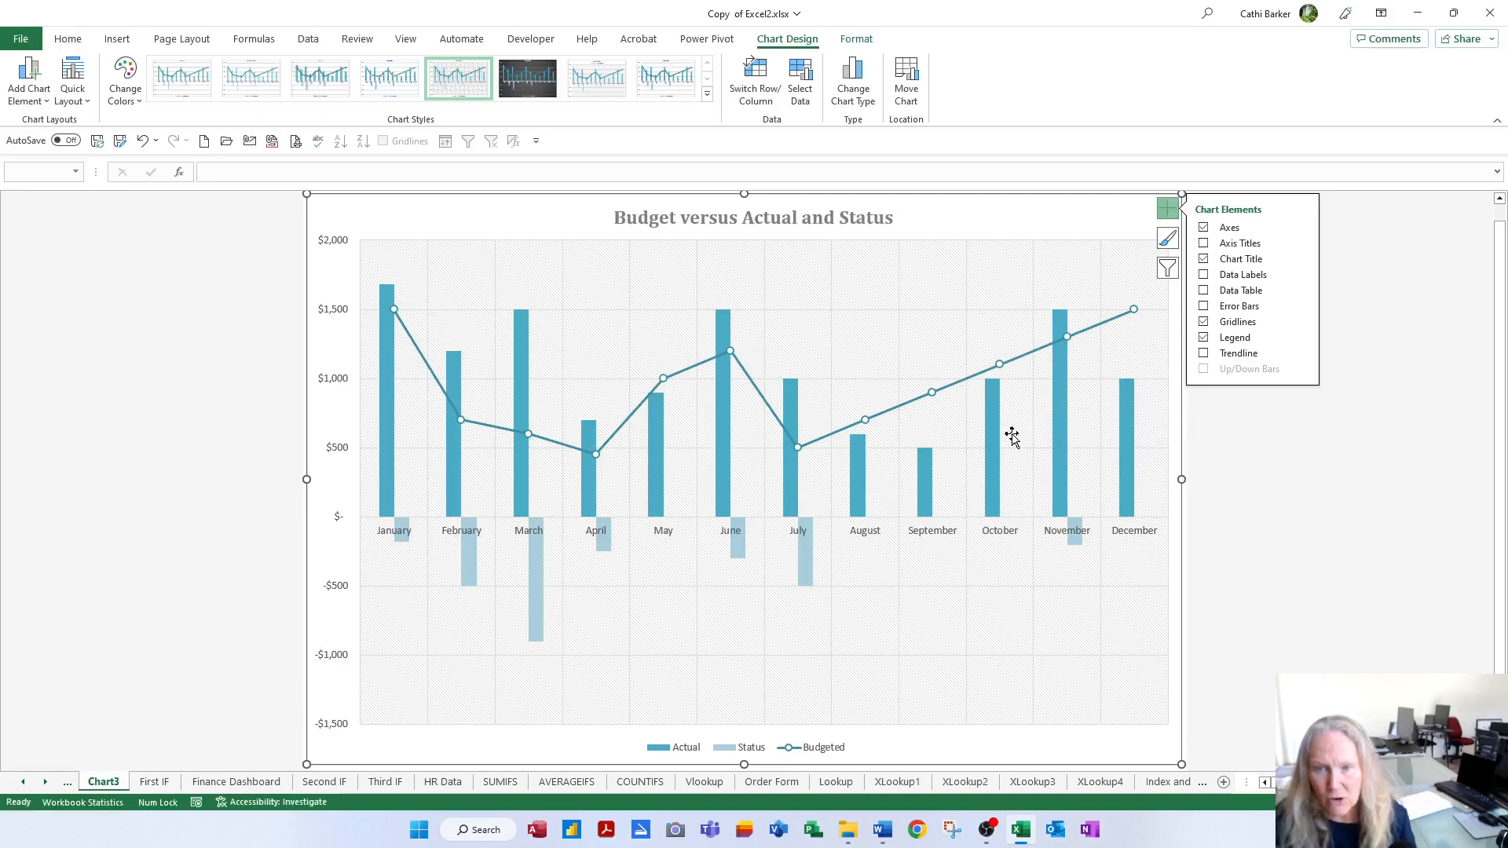
{"action": "left_click", "coordinate": [536, 576]}
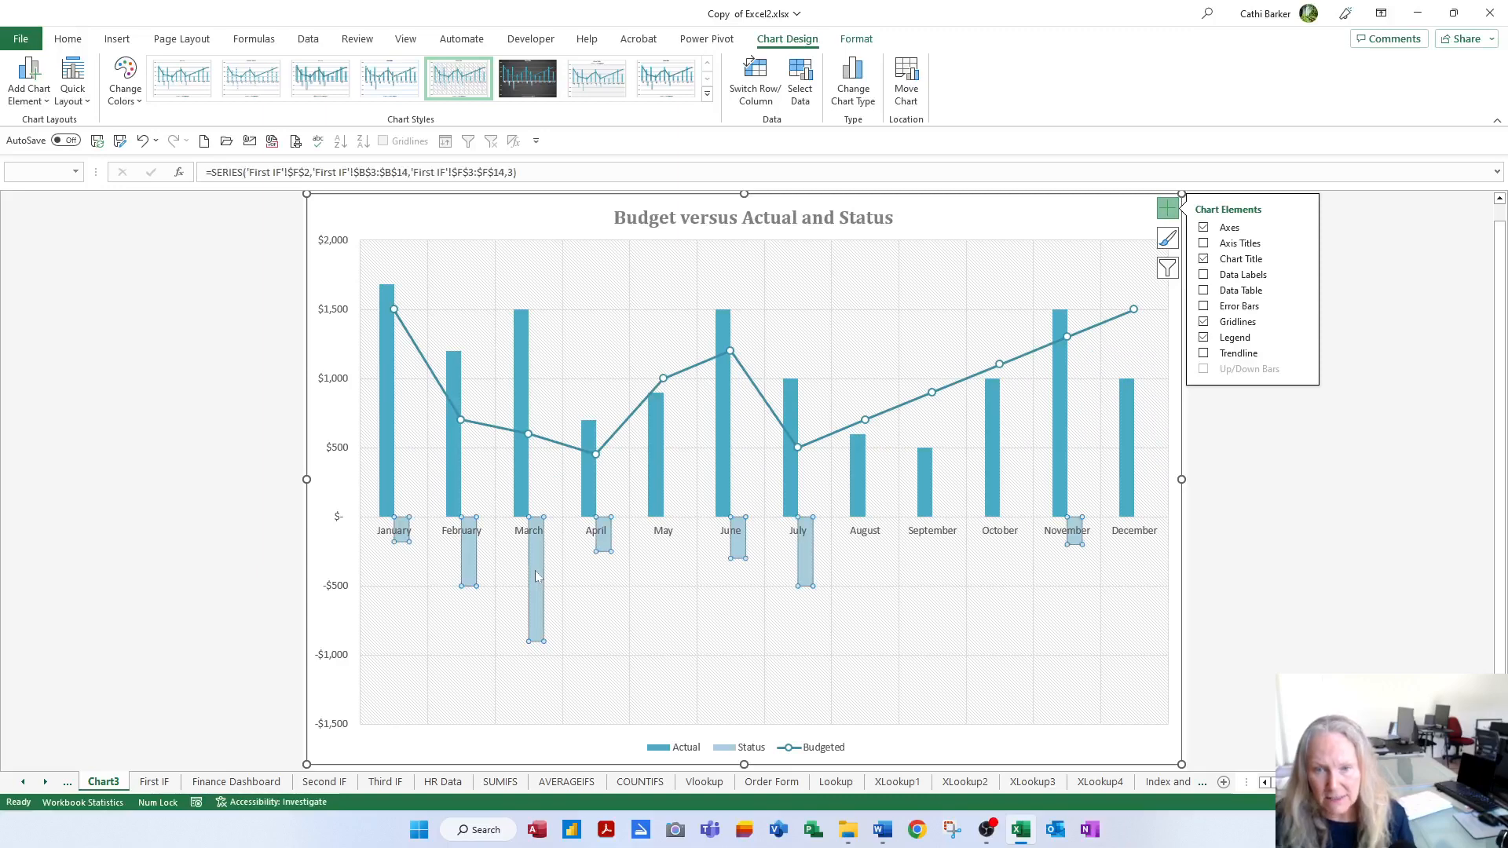
{"action": "left_click", "coordinate": [1203, 276]}
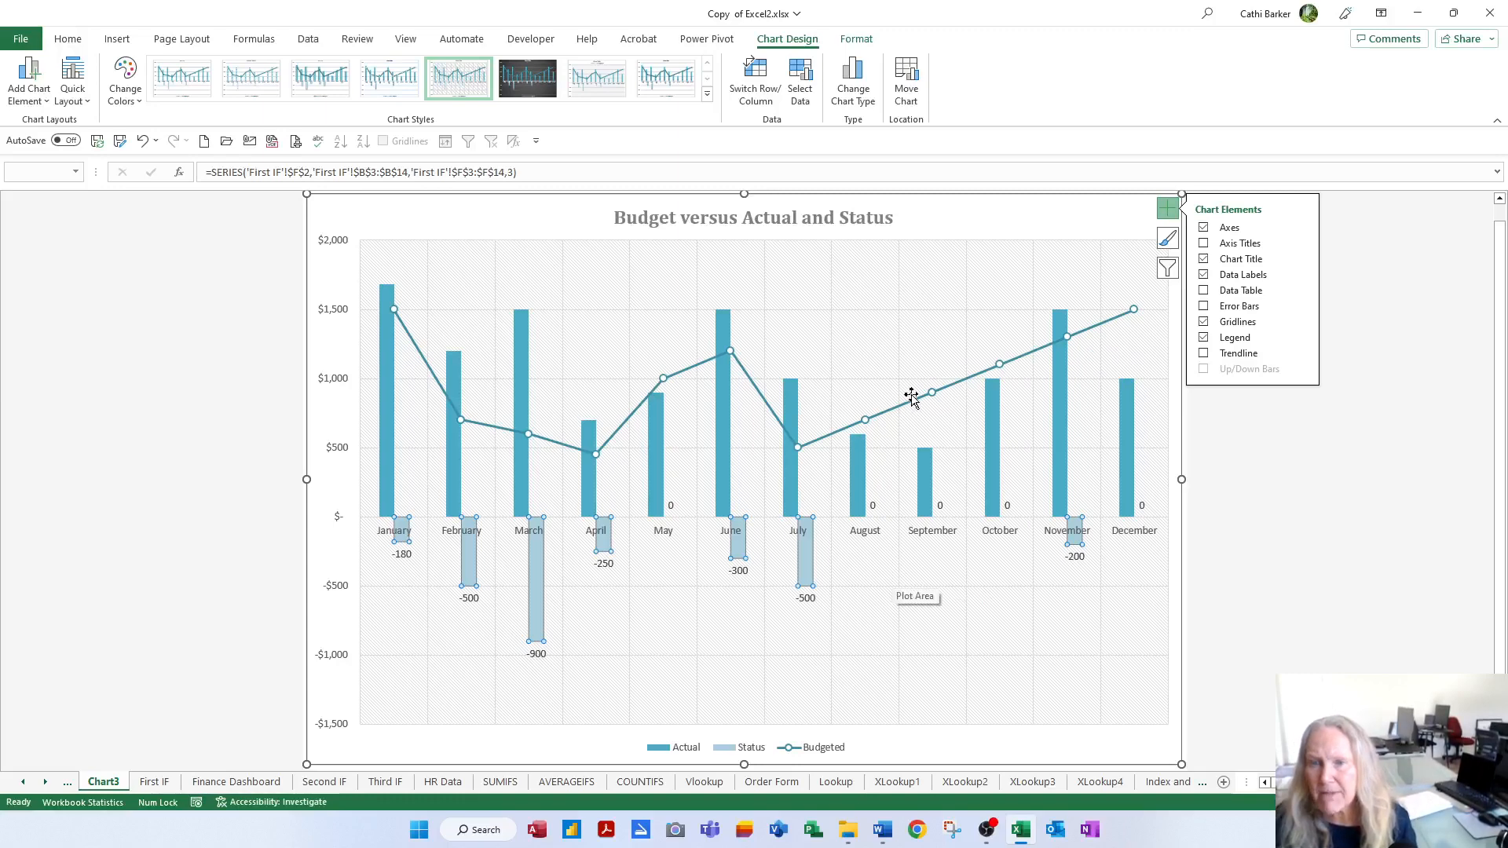
{"action": "left_click", "coordinate": [943, 228]}
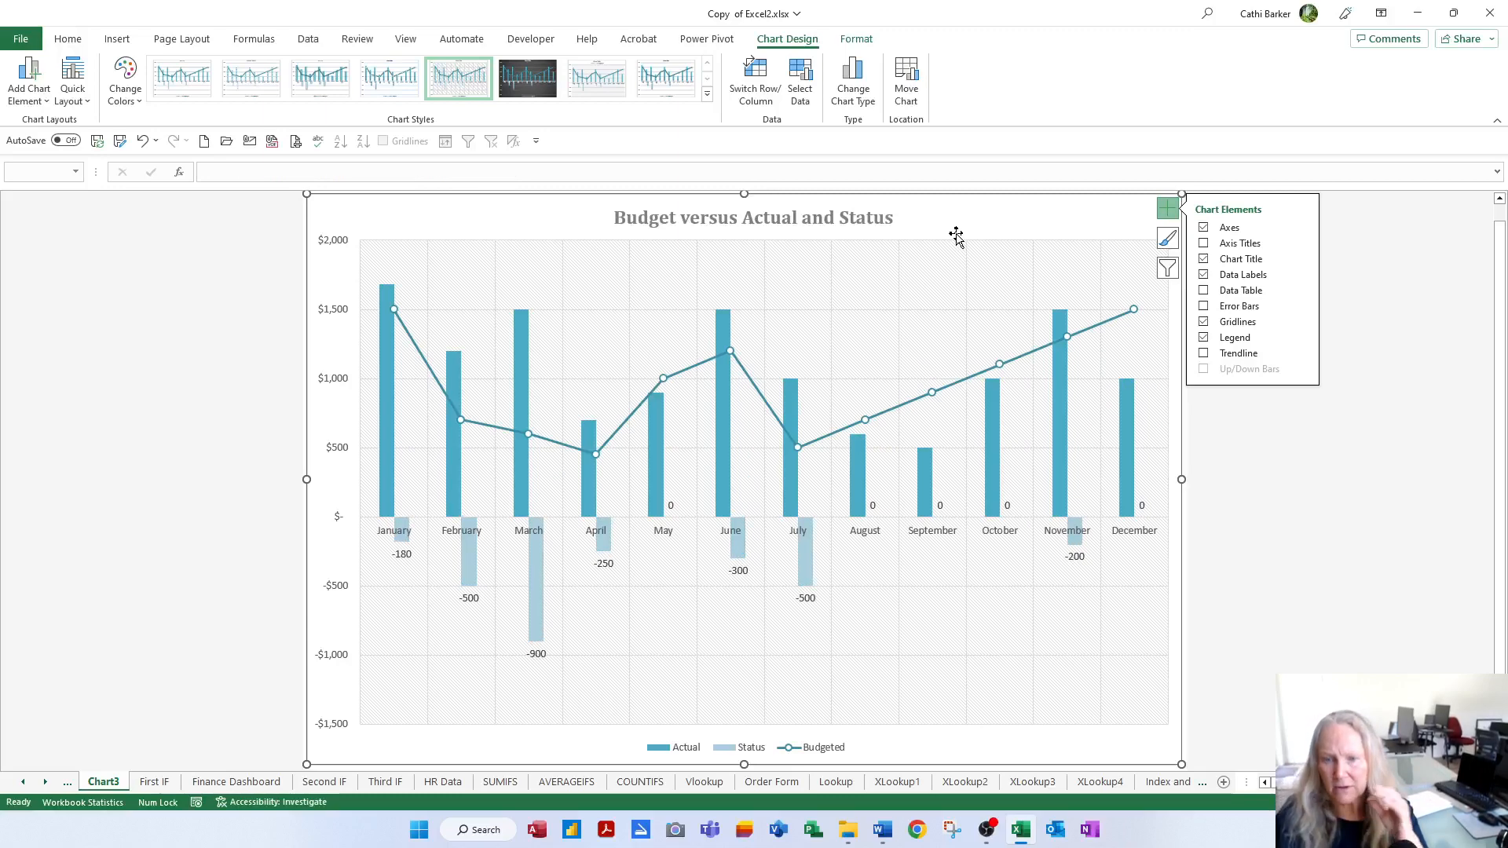
Step: Add a linear trendline to the Actual series and forecast it forward 12 periods
{"action": "left_click", "coordinate": [727, 336]}
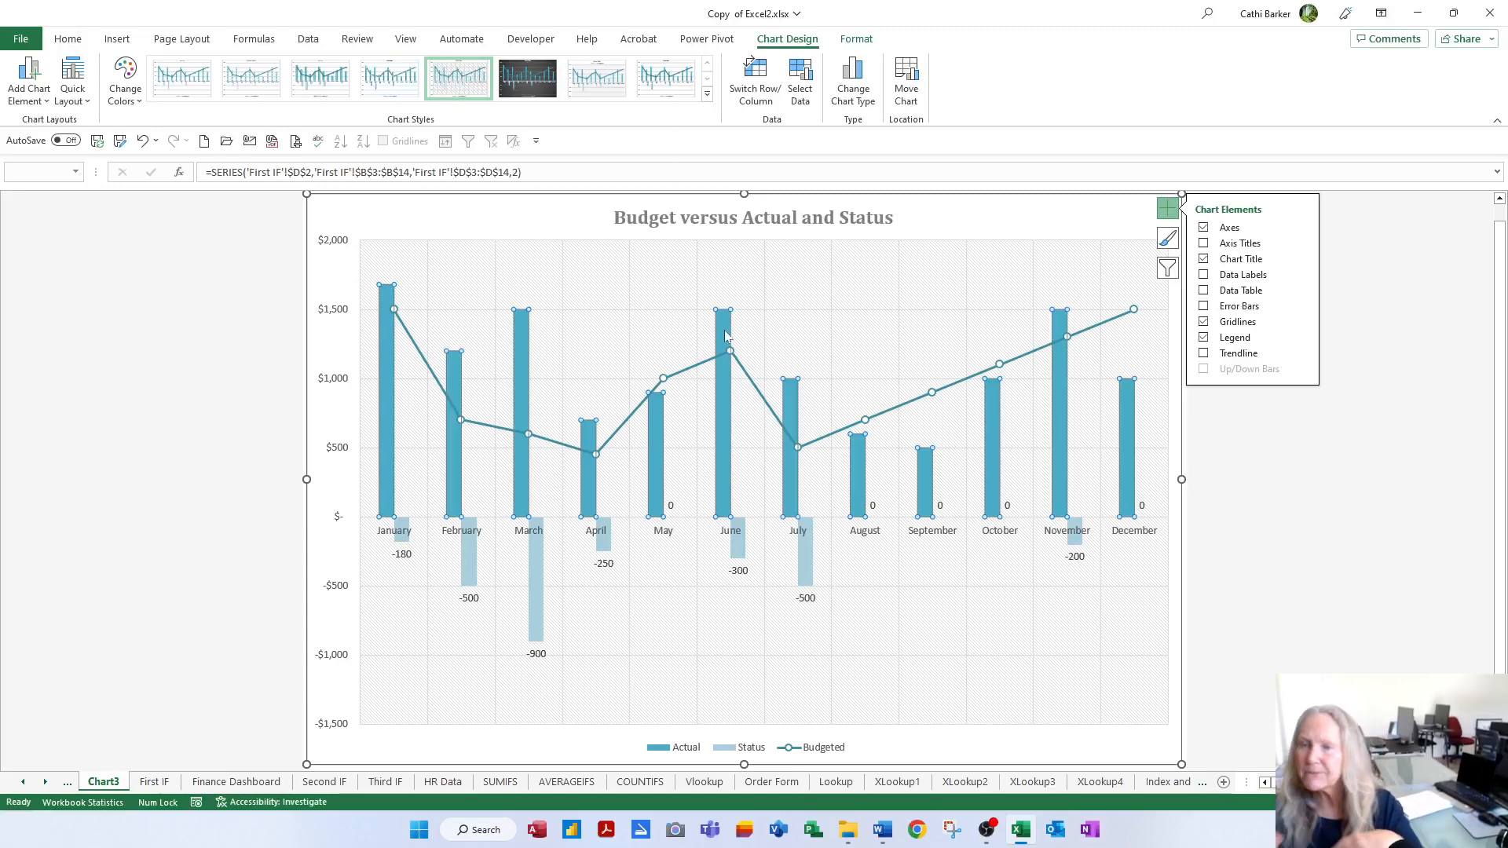
{"action": "left_click", "coordinate": [1303, 355]}
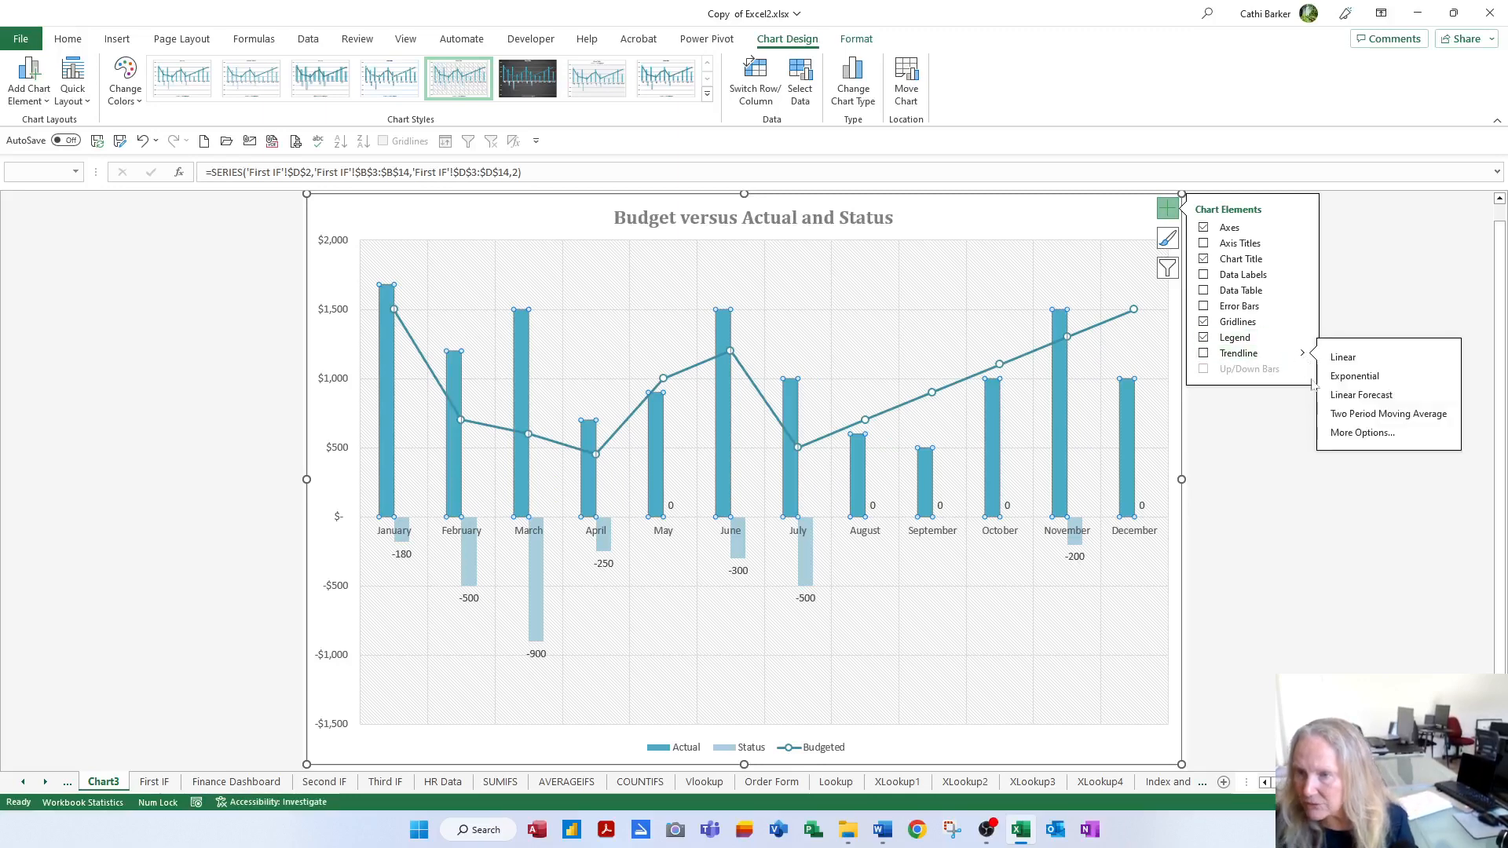
{"action": "left_click", "coordinate": [1365, 436]}
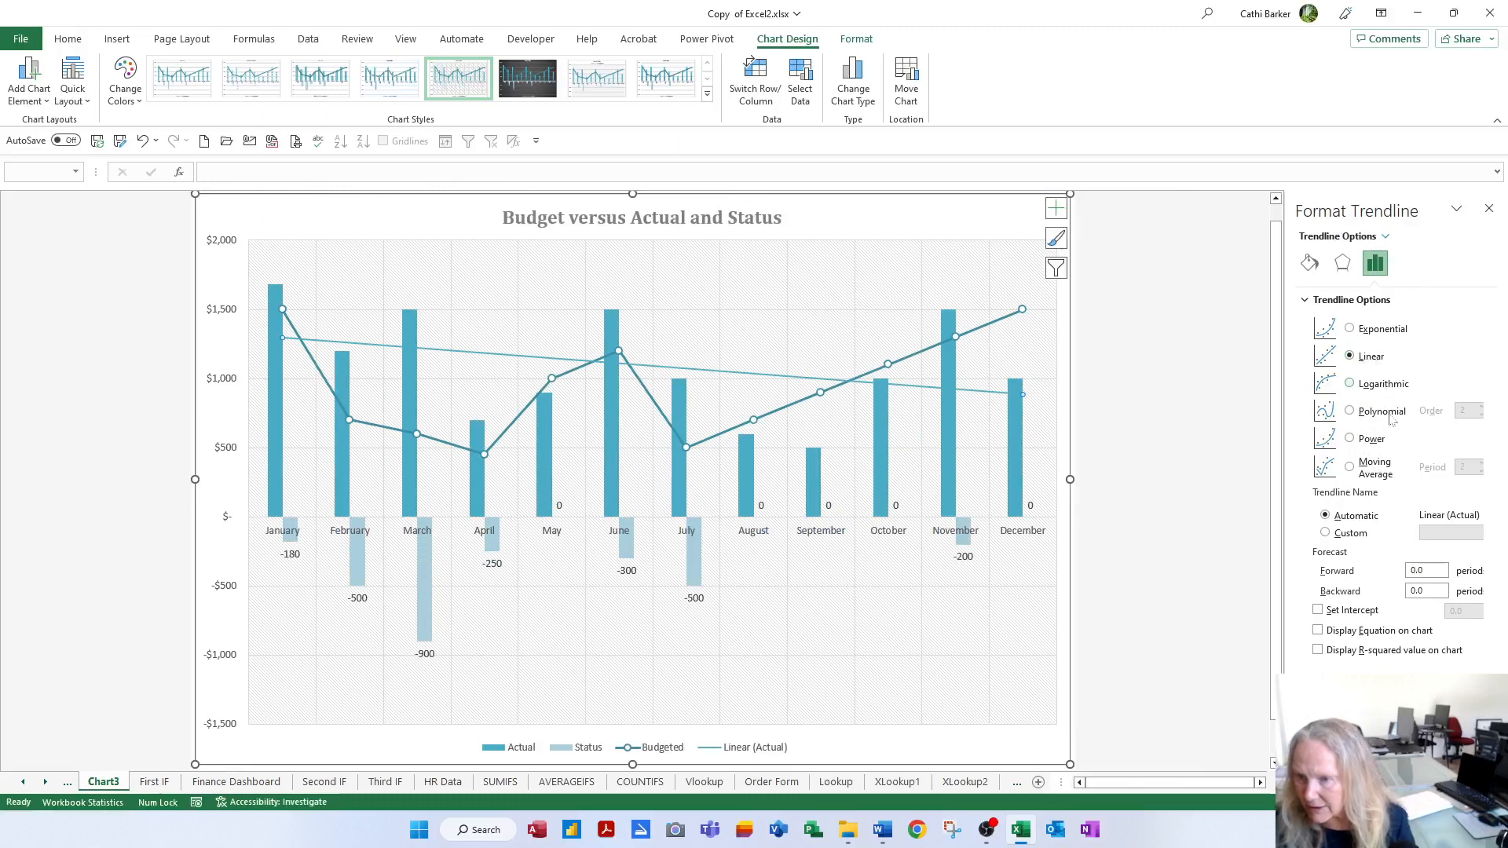
{"action": "left_click", "coordinate": [1376, 574]}
{"action": "type", "text": "12"}
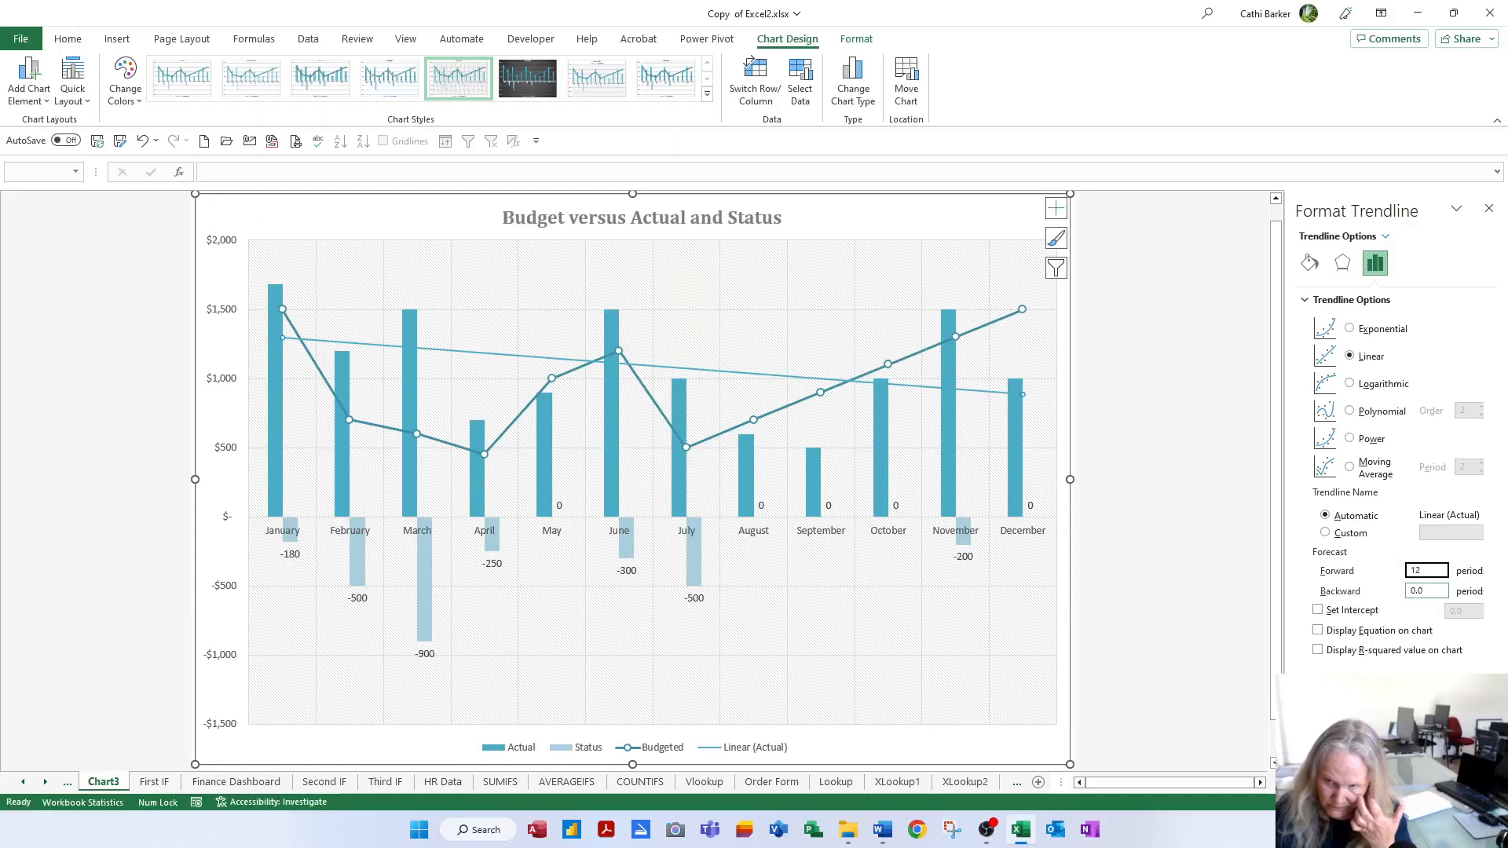
{"action": "key", "text": "Tab"}
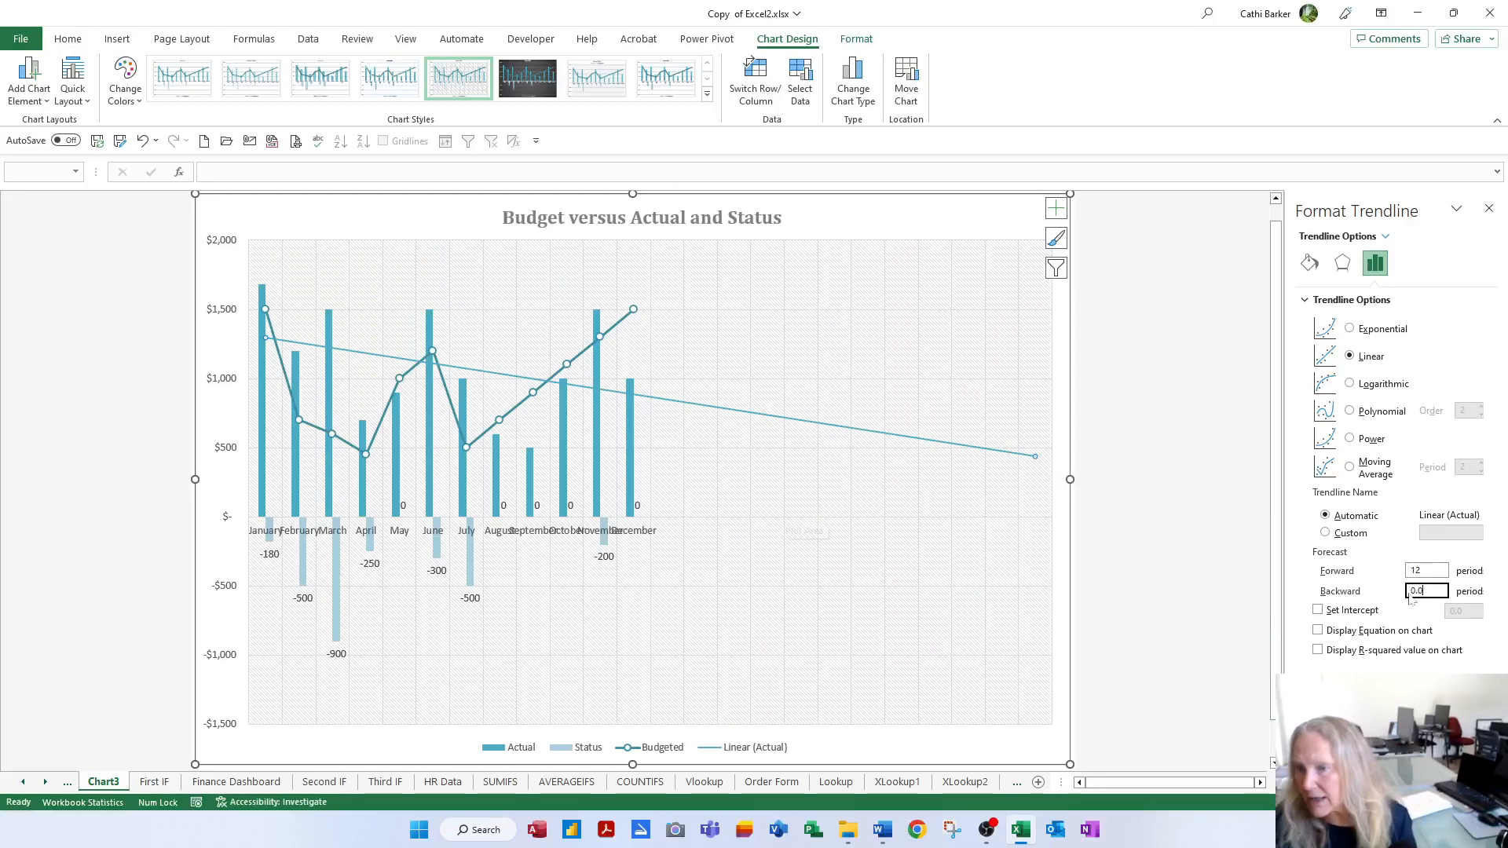
Step: Set the Actual trendline's forward forecast to 6 periods and display its equation on the chart
{"action": "key", "text": "shift+Tab"}
{"action": "type", "text": "6"}
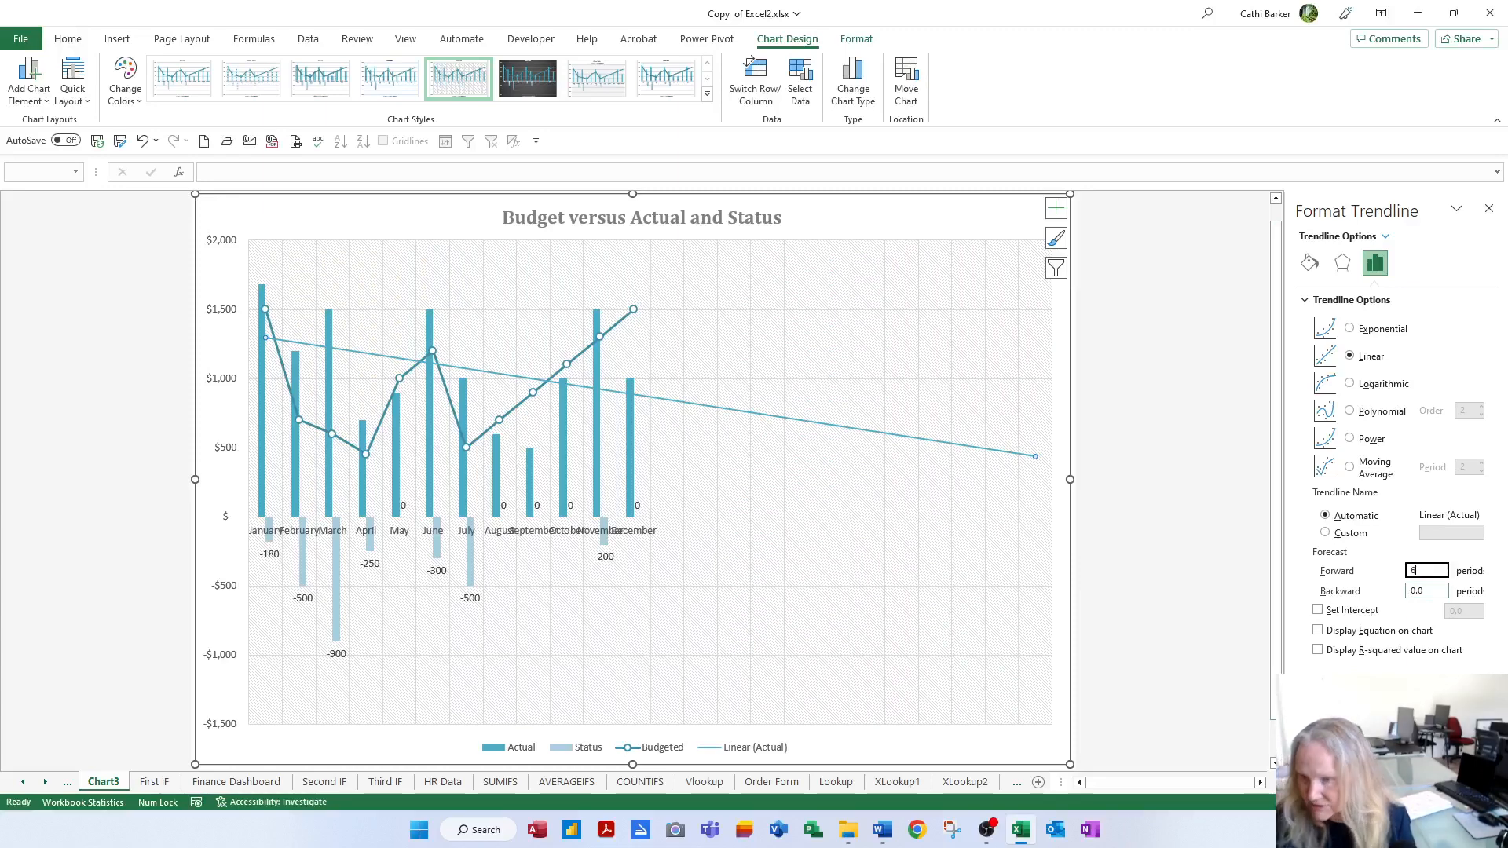
{"action": "key", "text": "Tab"}
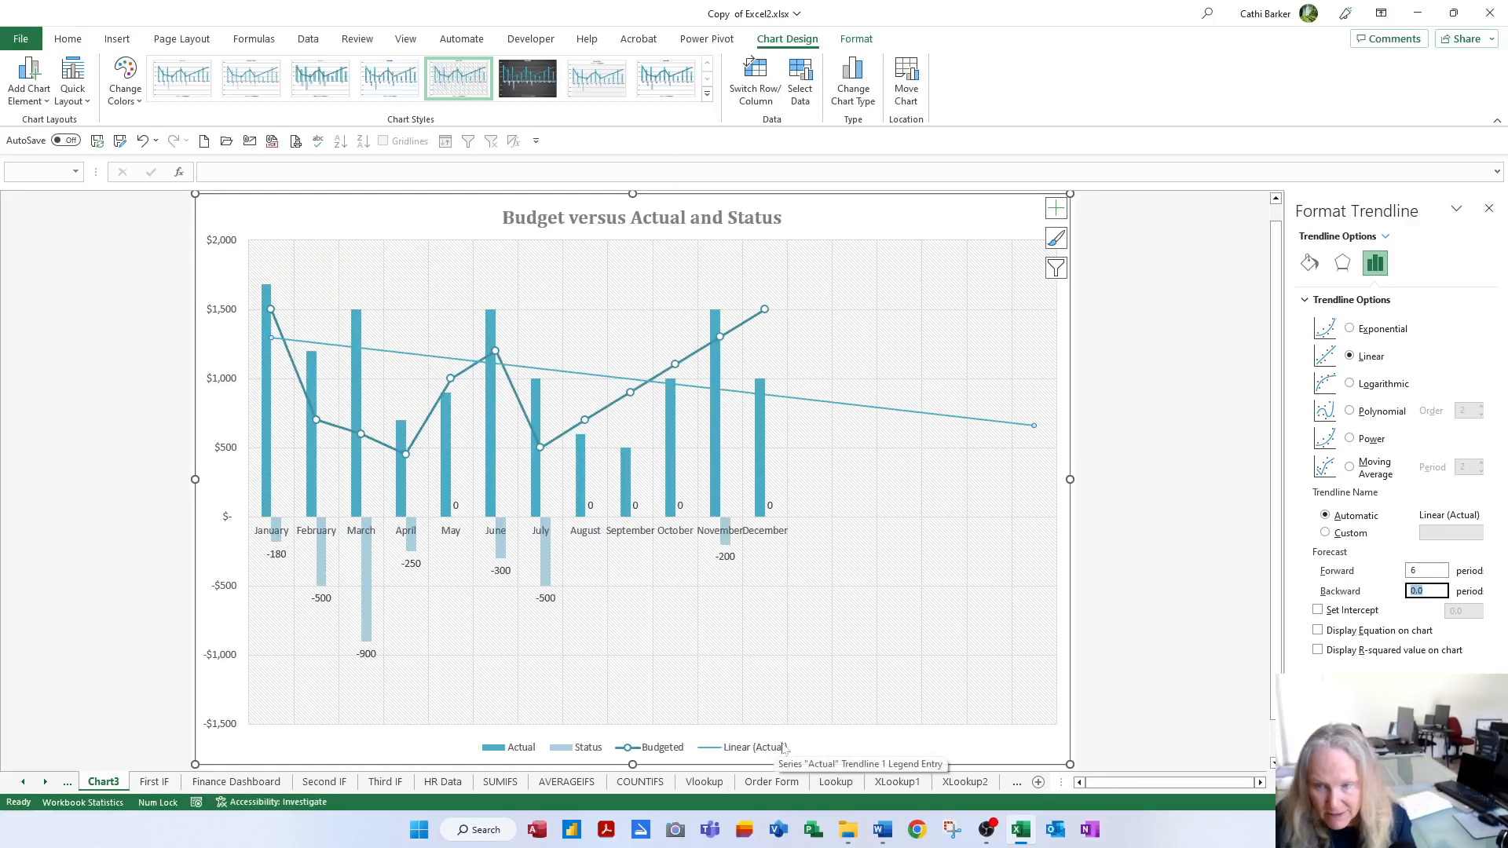
{"action": "left_click", "coordinate": [1317, 631]}
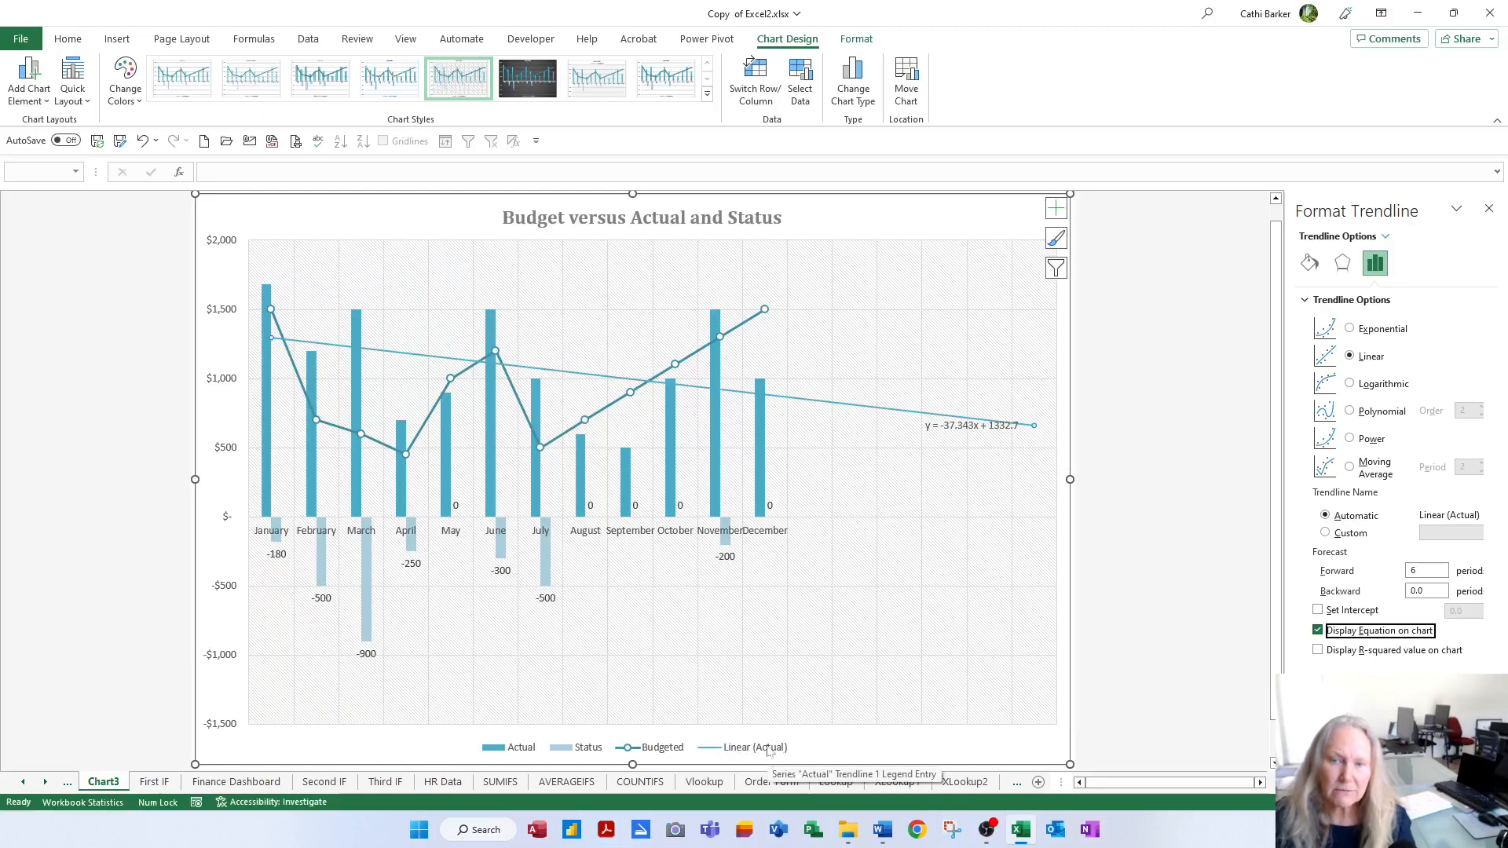
Step: Add another linear trendline to the Actual series with a forward forecast of 6 periods
{"action": "left_click", "coordinate": [717, 448]}
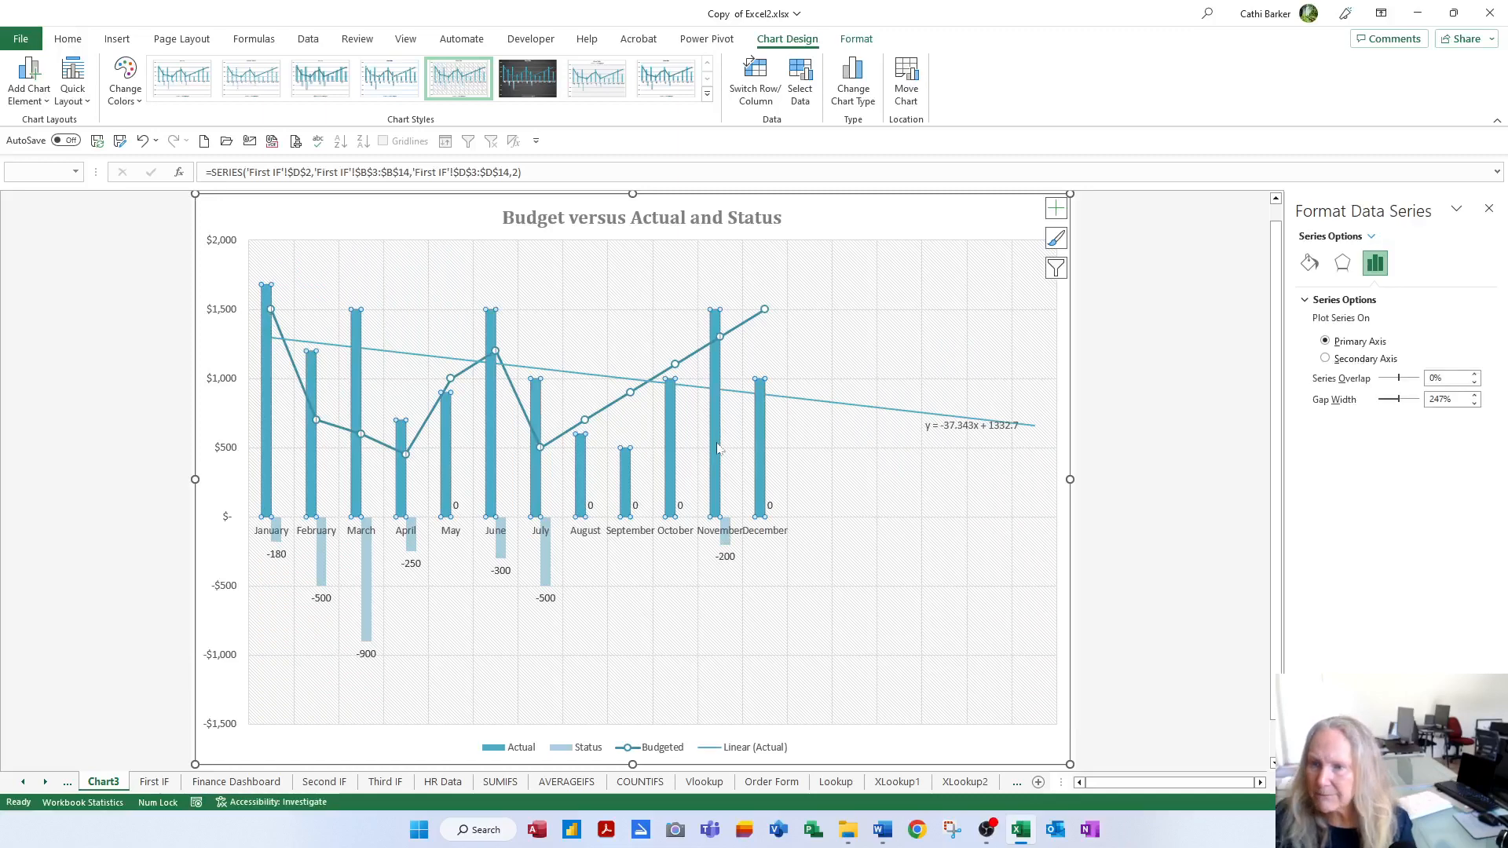
{"action": "left_click", "coordinate": [1056, 207]}
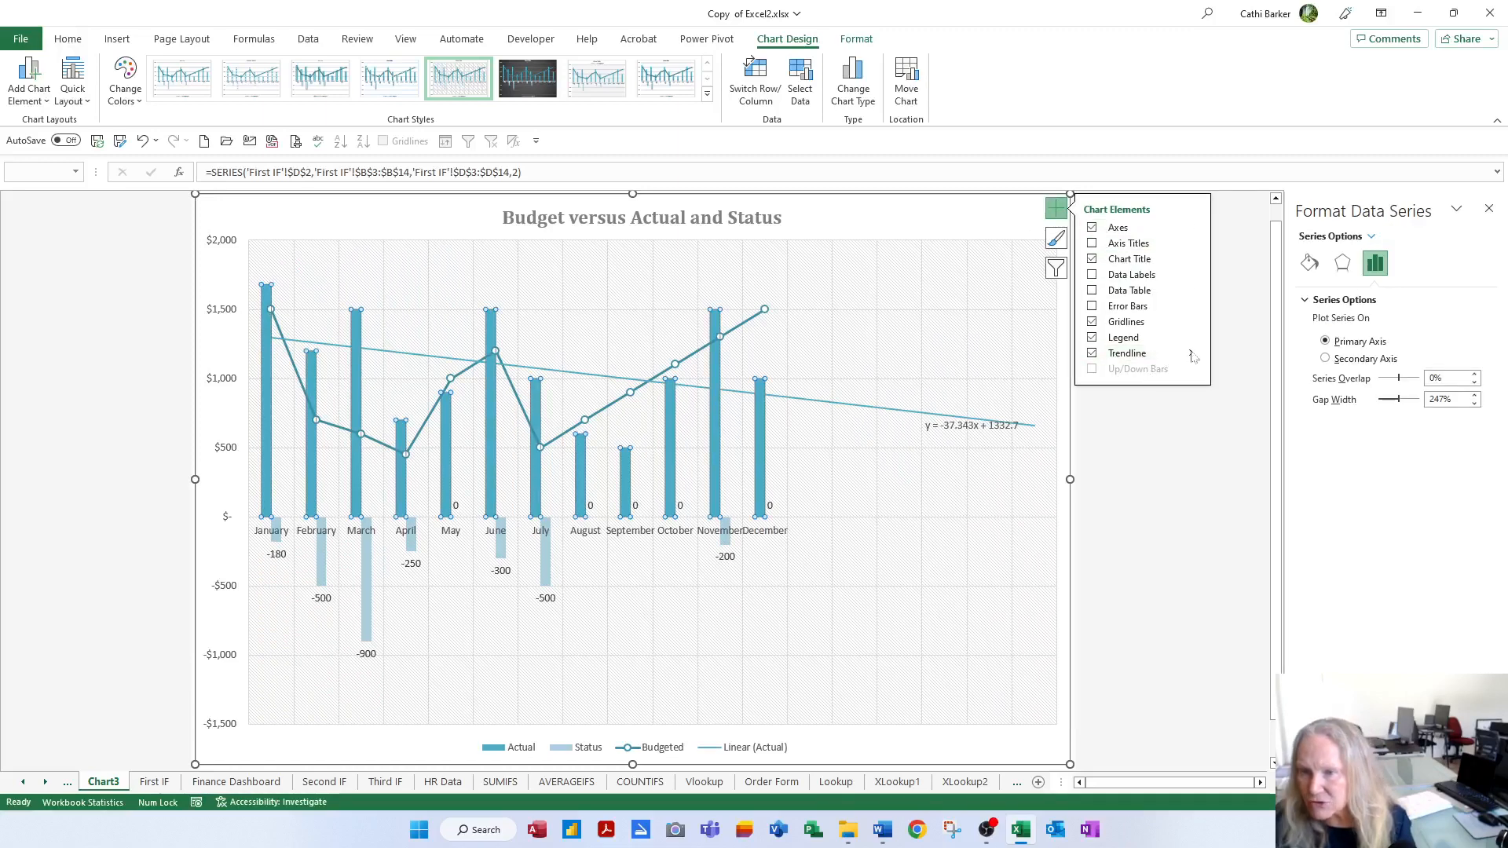
{"action": "mouse_move", "coordinate": [1193, 356]}
{"action": "left_click", "coordinate": [1260, 433]}
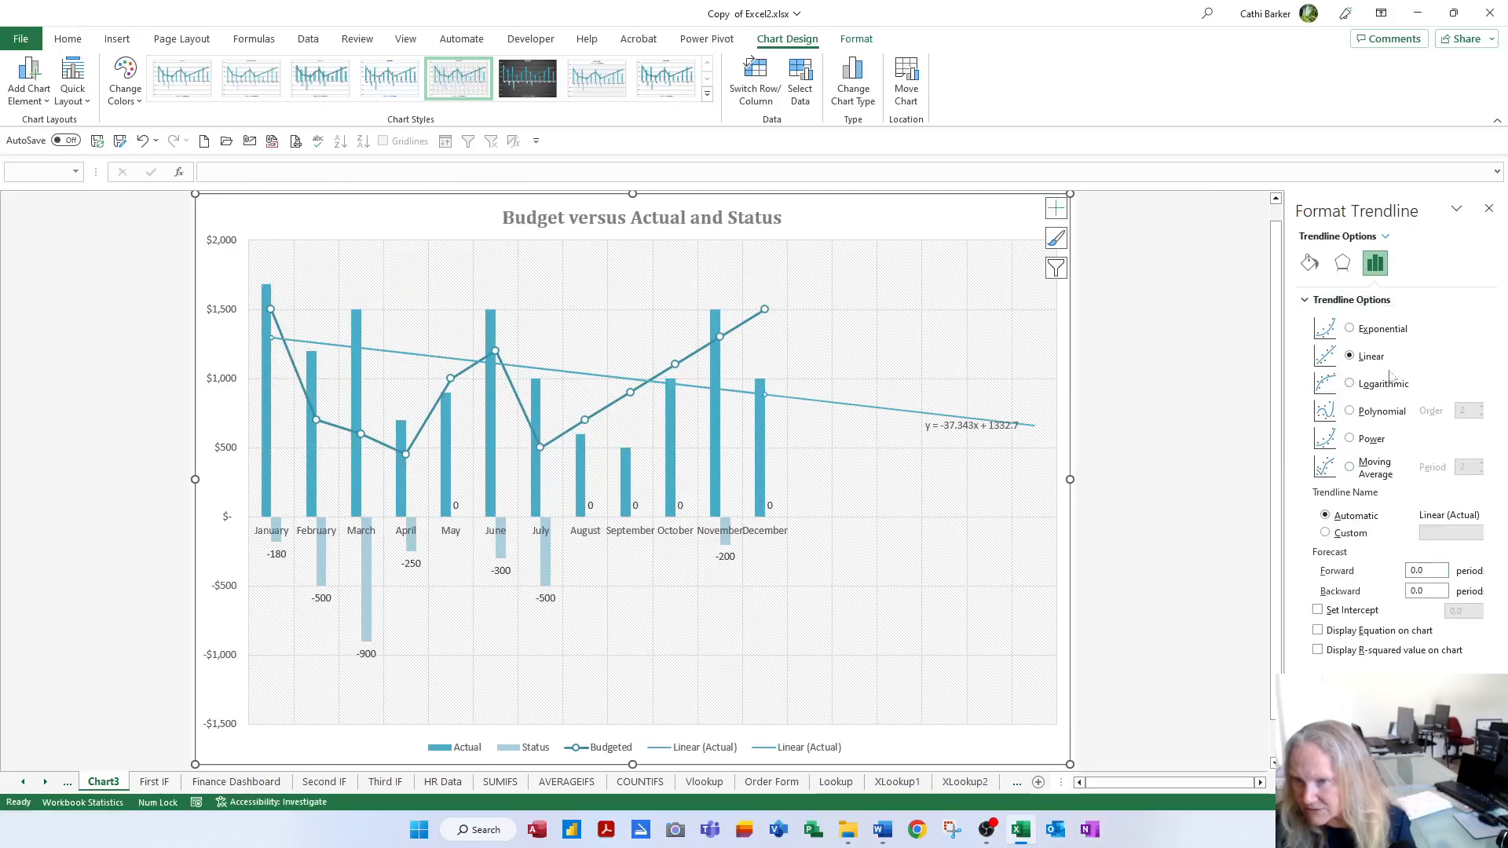
{"action": "left_click", "coordinate": [1332, 573]}
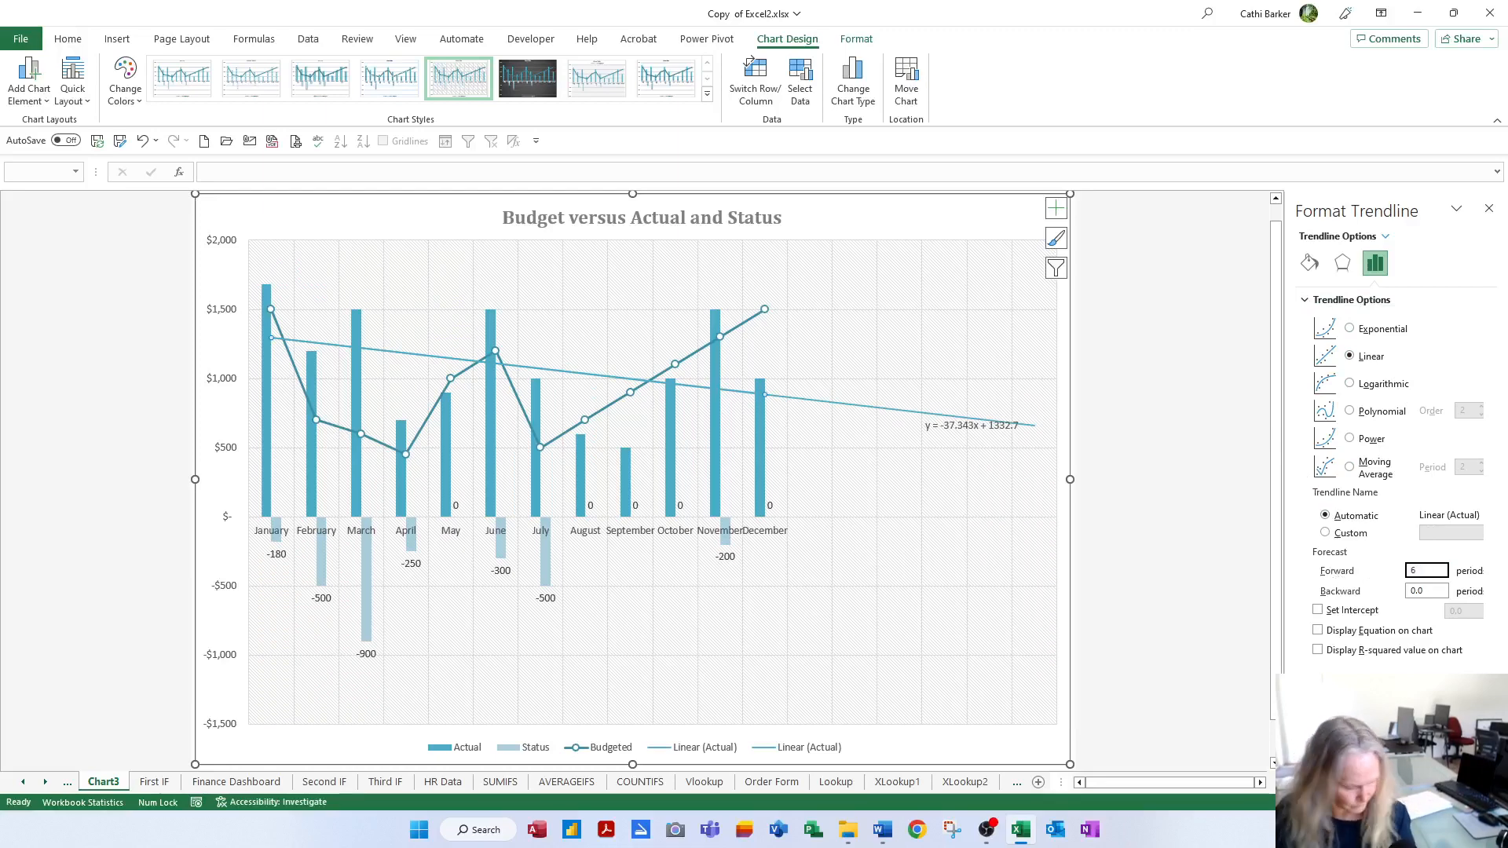
{"action": "key", "text": "Tab"}
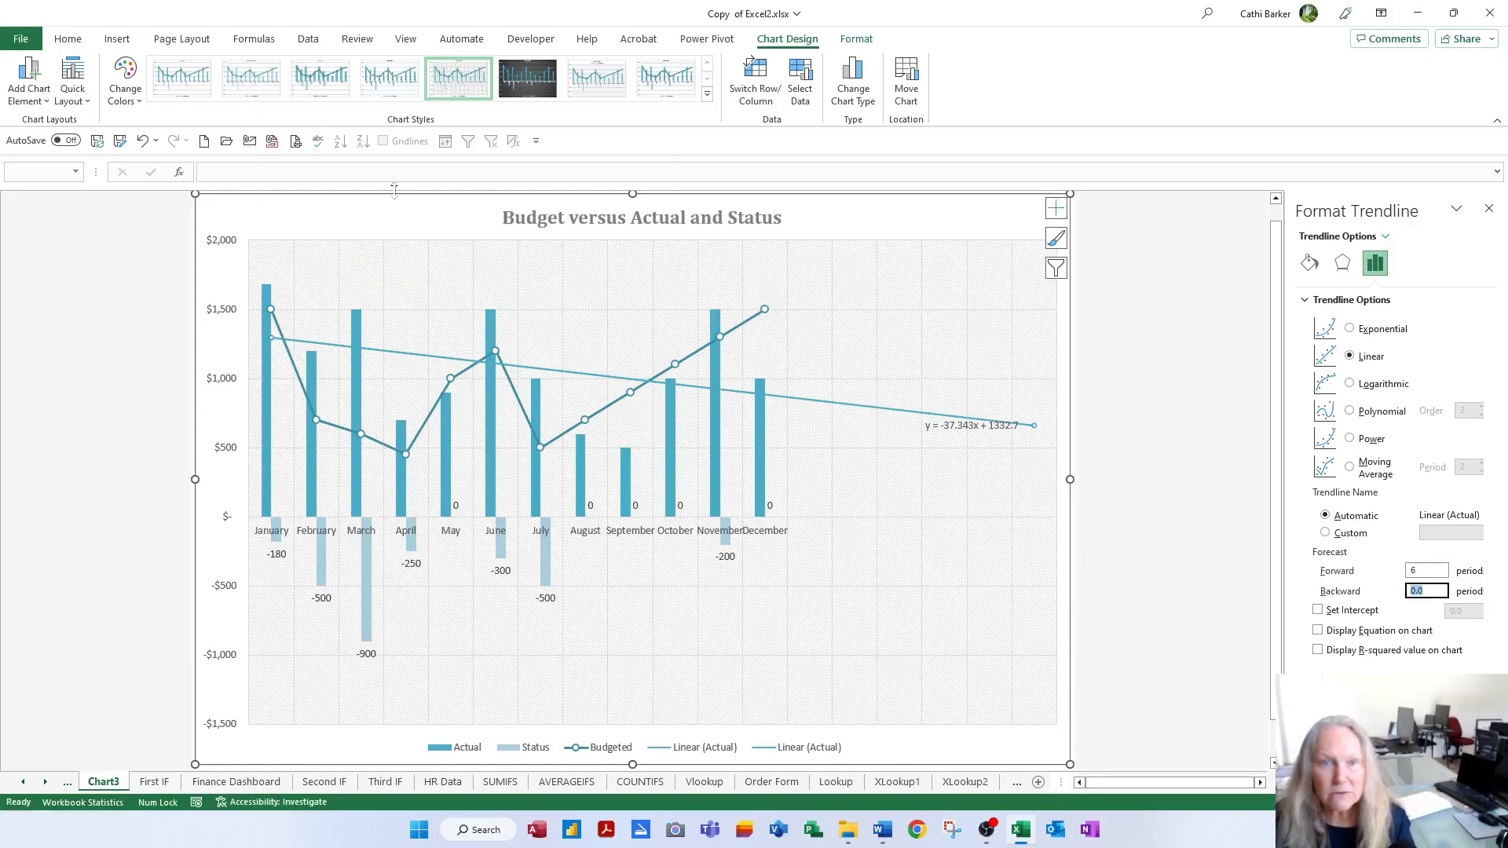
Step: Undo the second Actual trendline and its forecast, and close the trendline formatting options
{"action": "left_click", "coordinate": [142, 141]}
{"action": "left_click", "coordinate": [903, 330]}
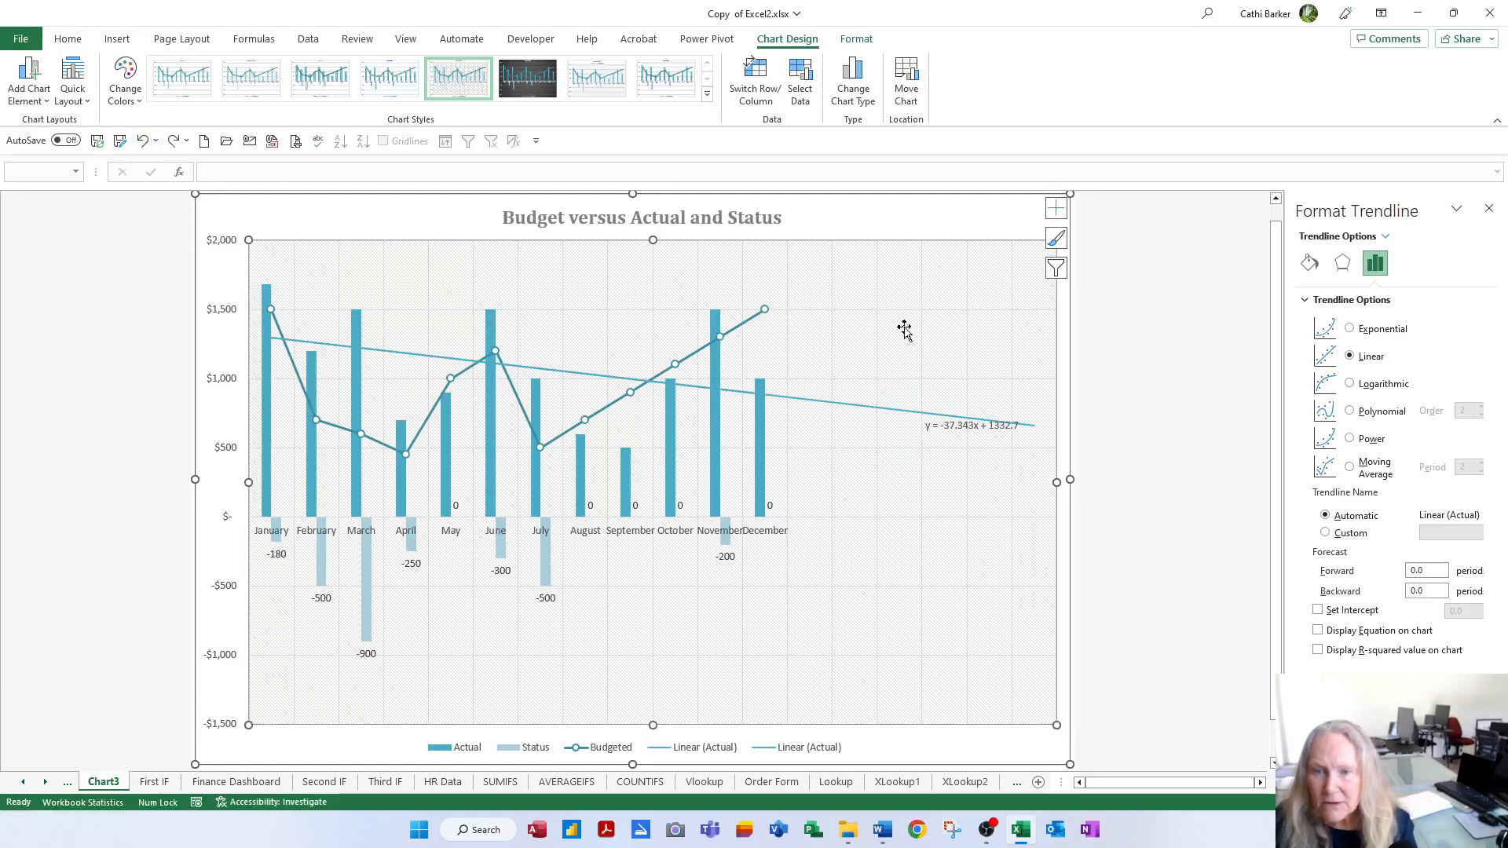
{"action": "left_click", "coordinate": [834, 223]}
{"action": "left_click", "coordinate": [1488, 208]}
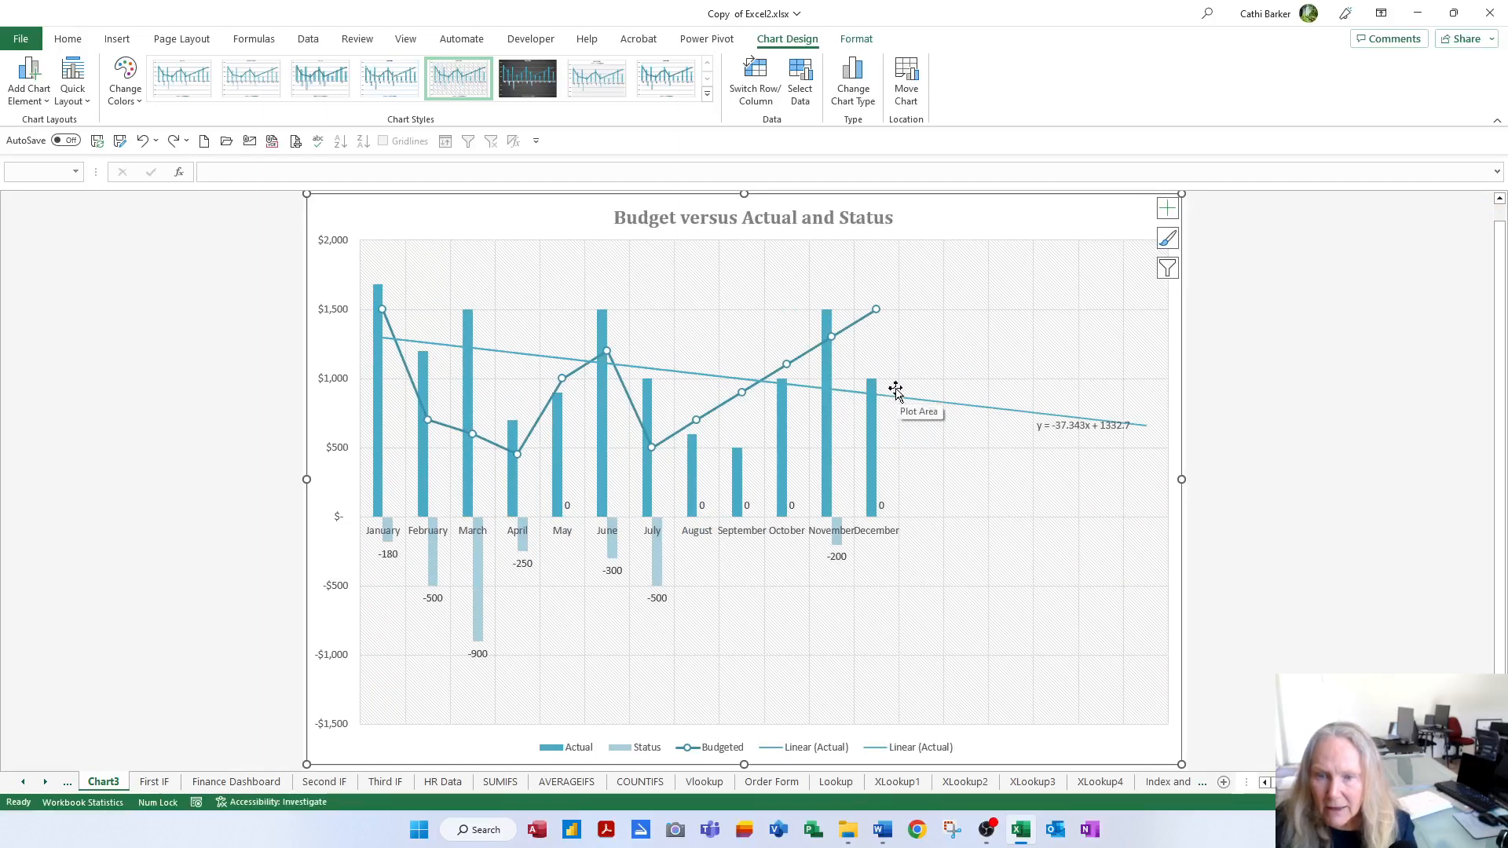
{"action": "left_click", "coordinate": [144, 141]}
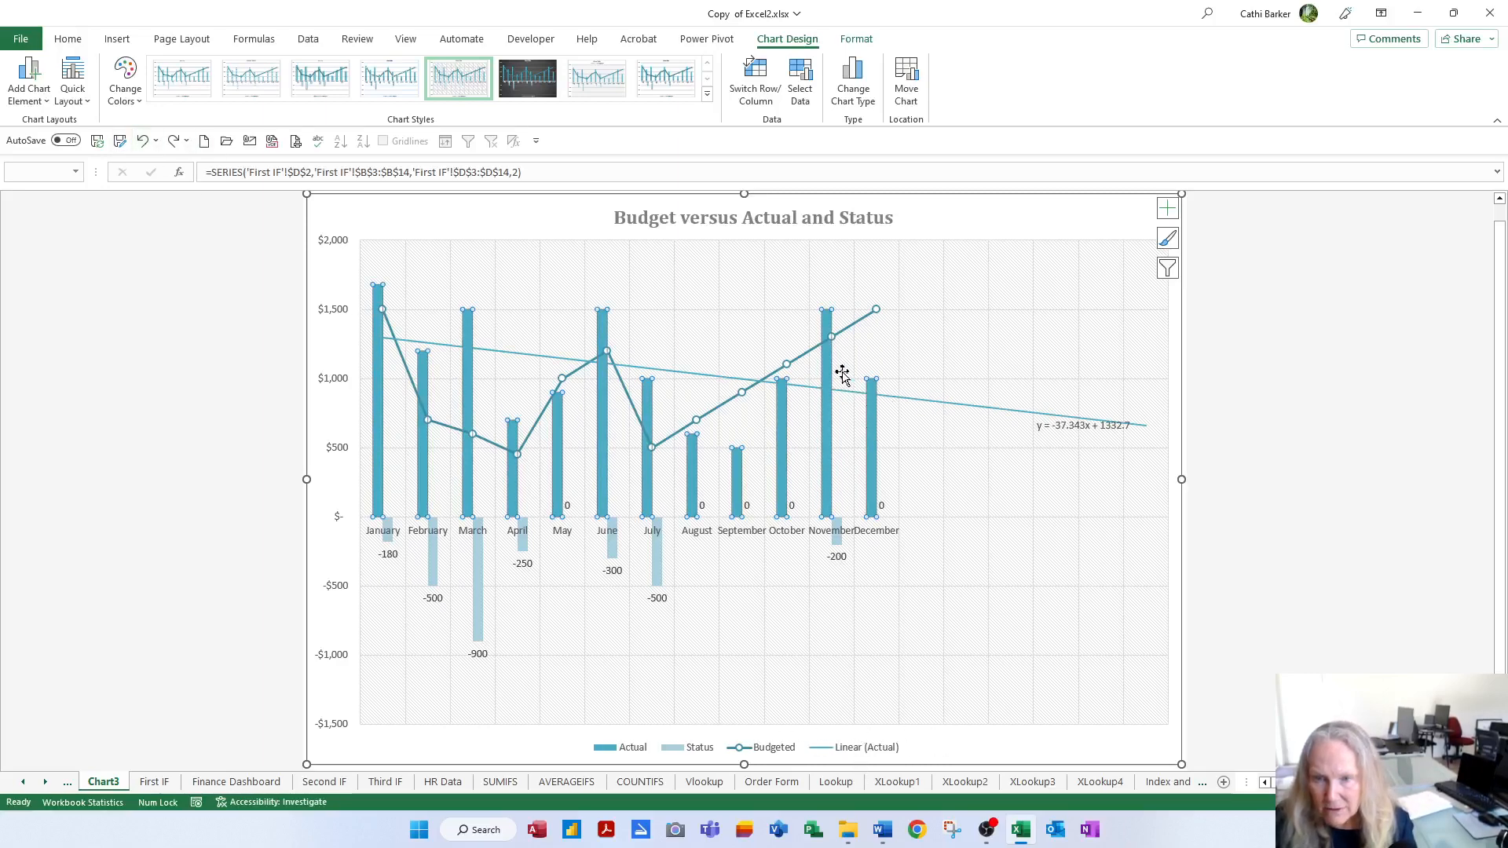
Step: Add a linear trendline to the Budgeted series, forecast it forward 6 periods and display its equation on the chart
{"action": "left_click", "coordinate": [852, 329]}
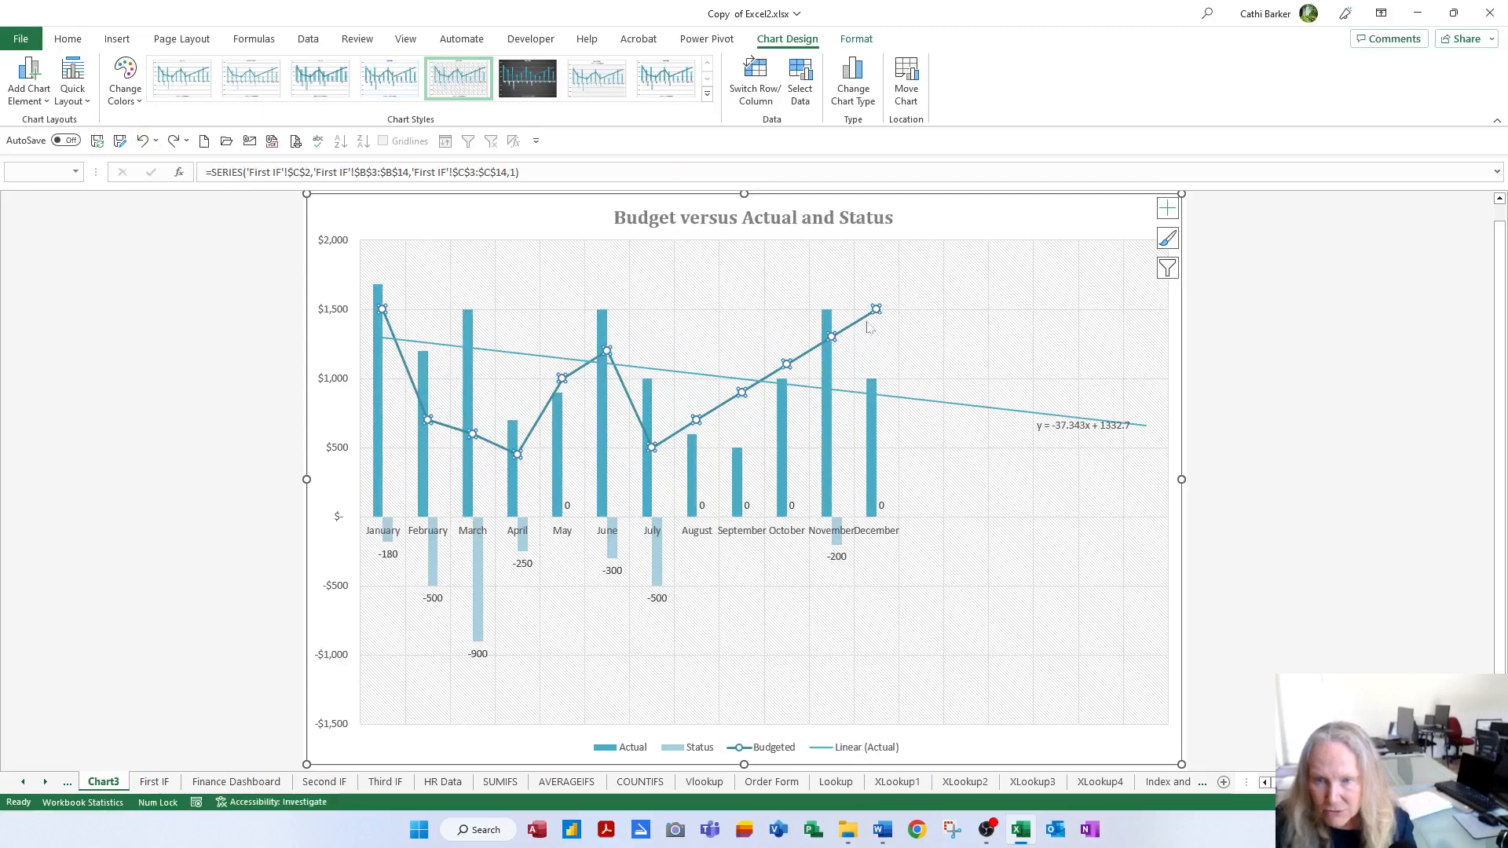
{"action": "left_click", "coordinate": [1167, 208]}
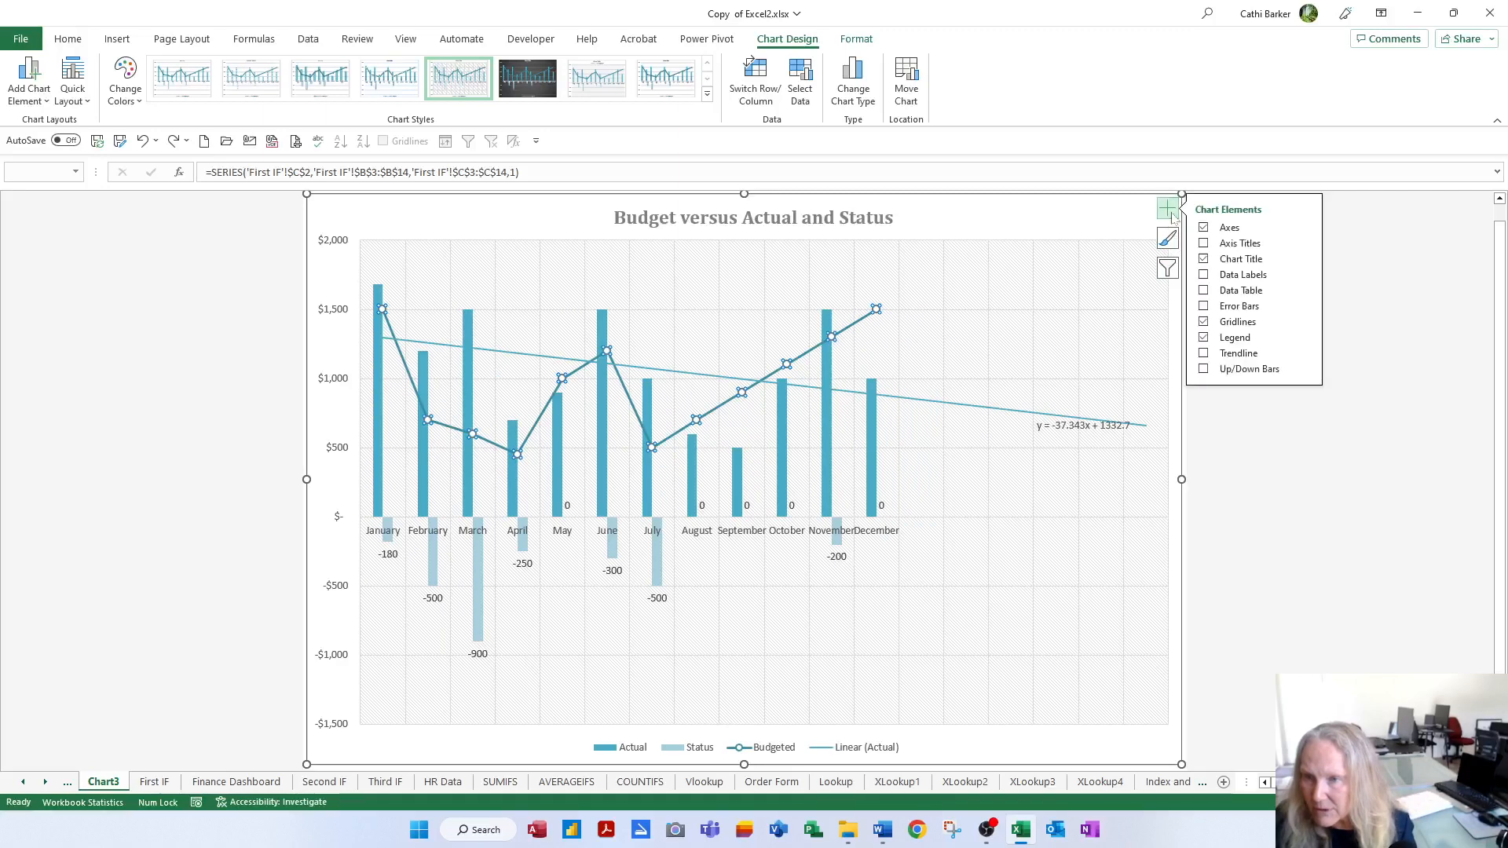
{"action": "left_click", "coordinate": [1303, 356]}
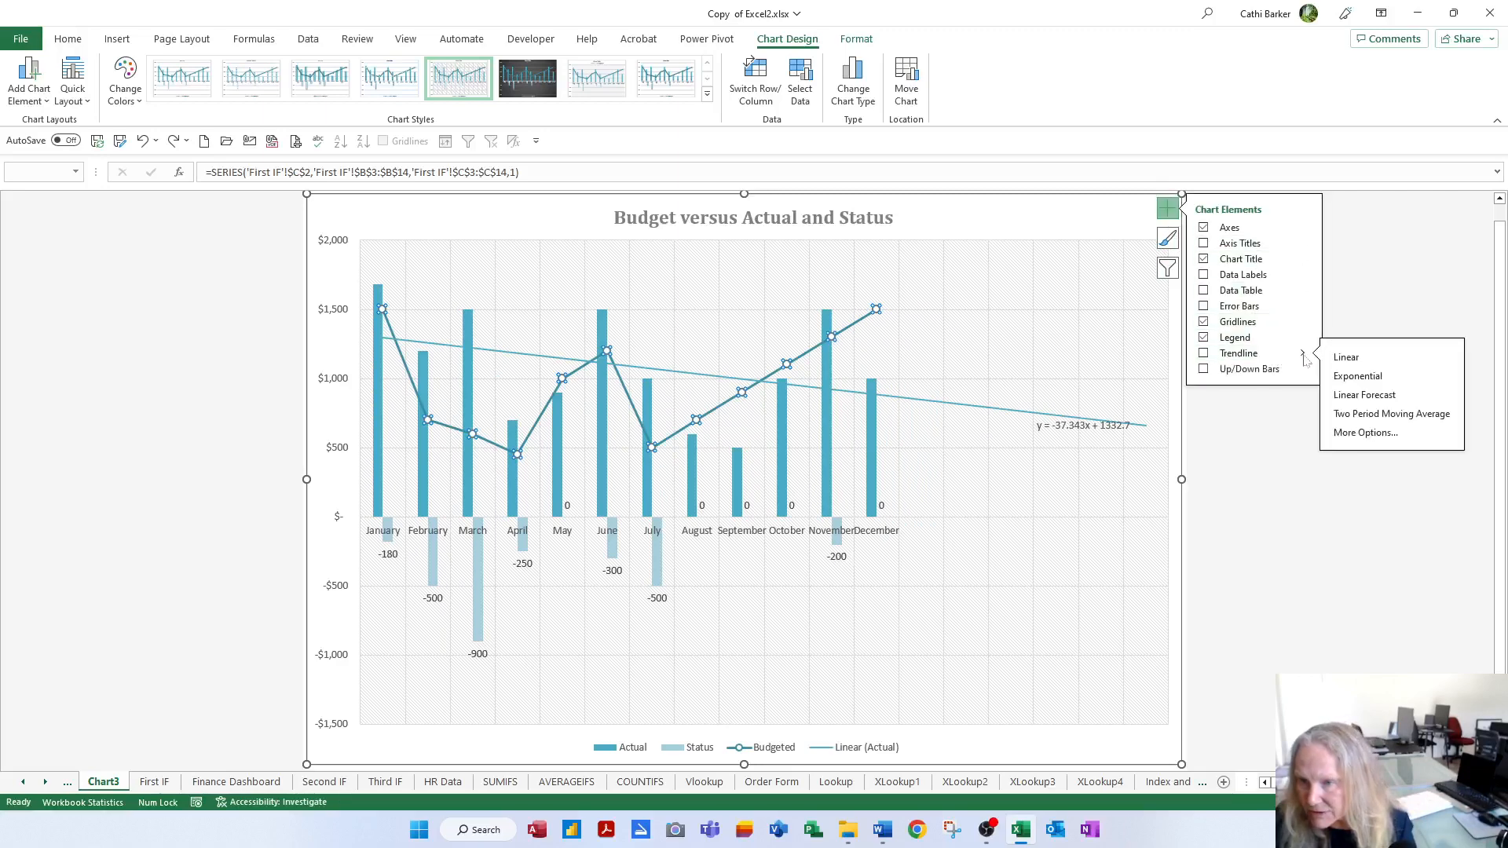
{"action": "left_click", "coordinate": [1370, 434]}
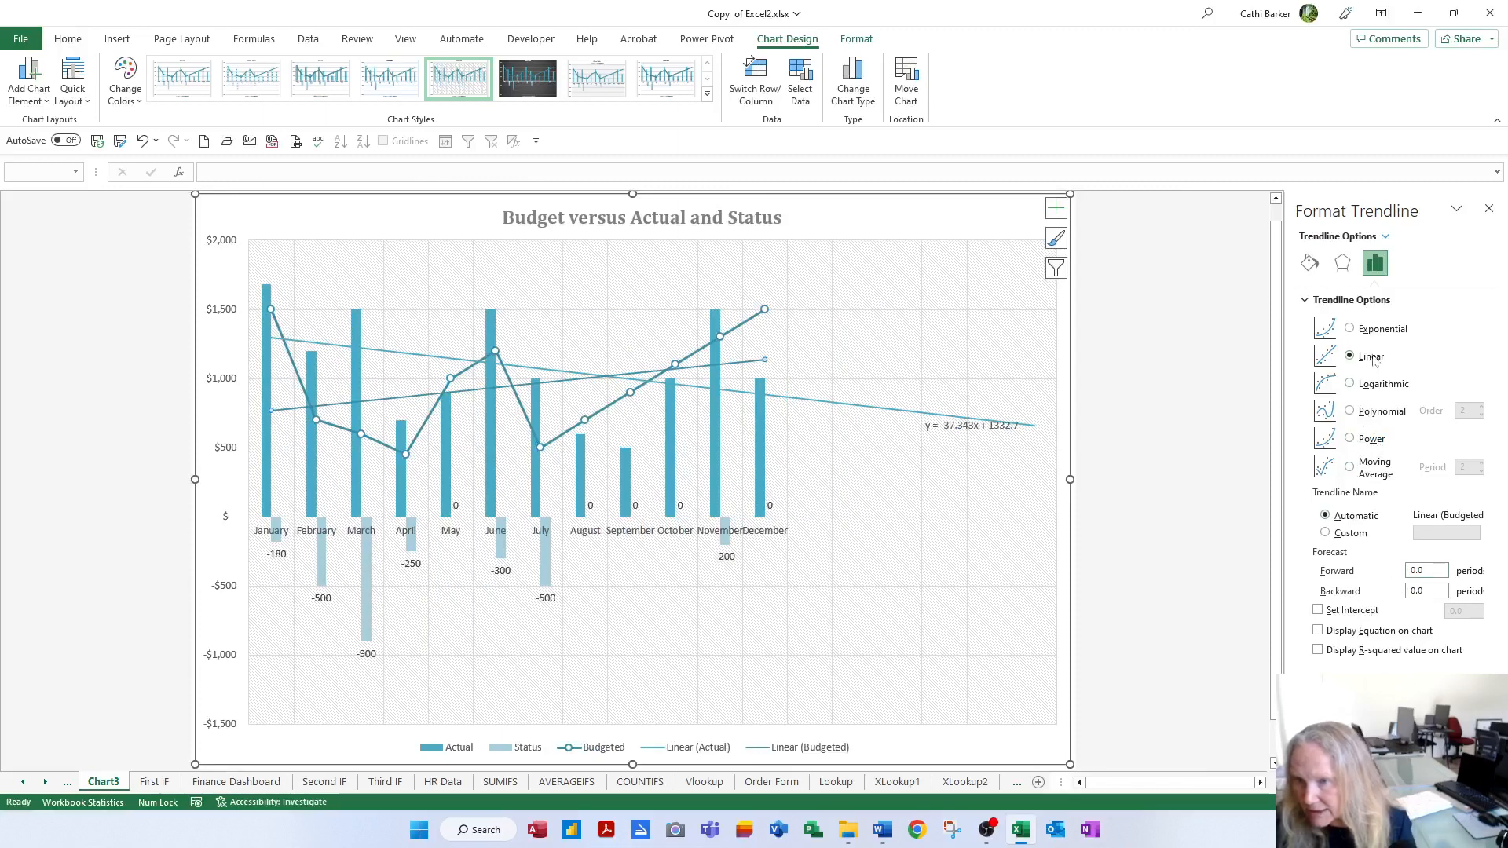
{"action": "left_click", "coordinate": [1420, 571]}
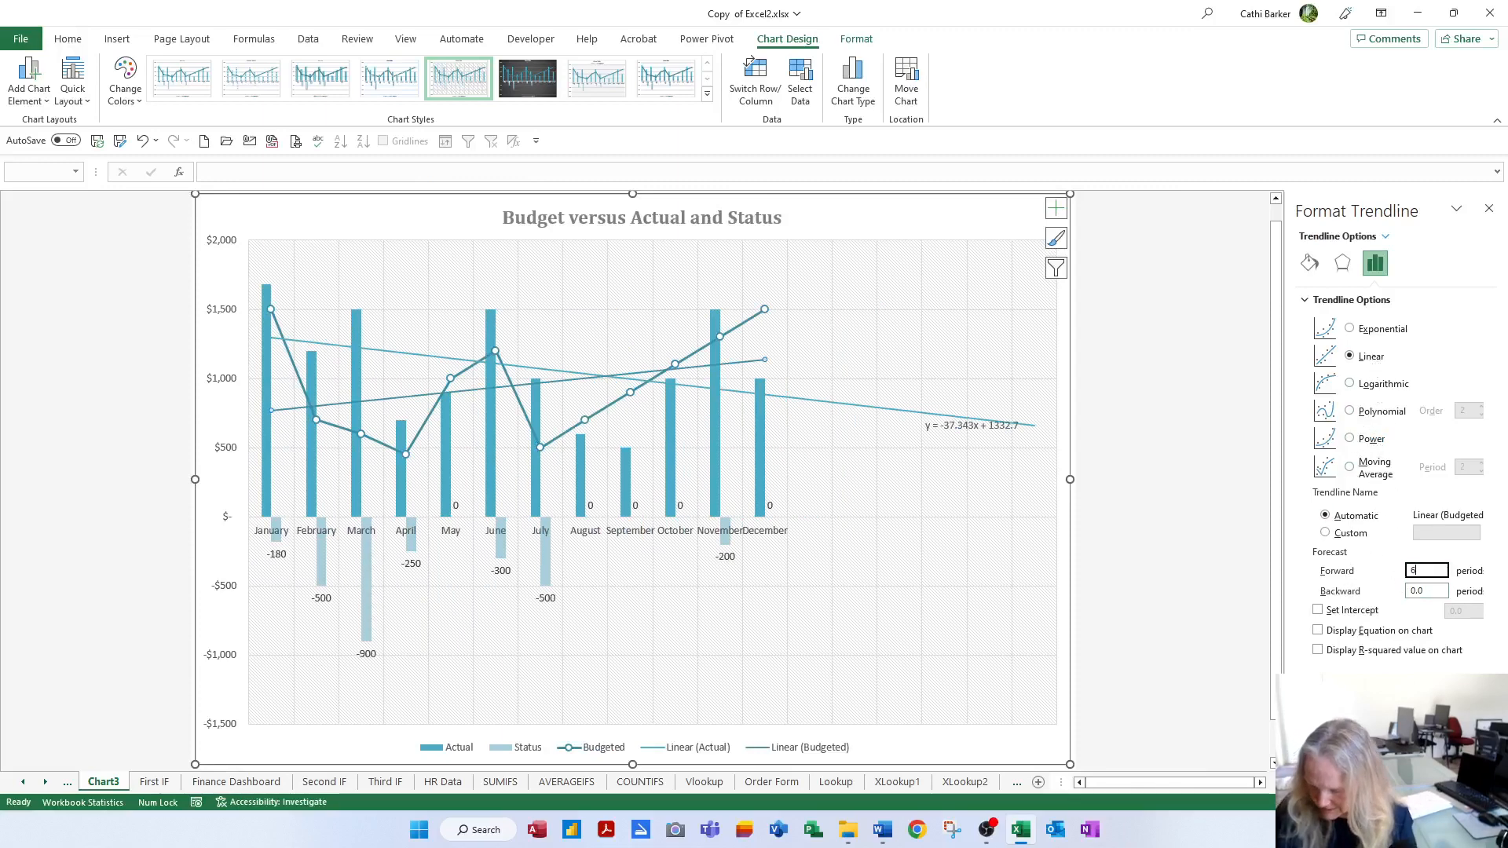
{"action": "key", "text": "Tab"}
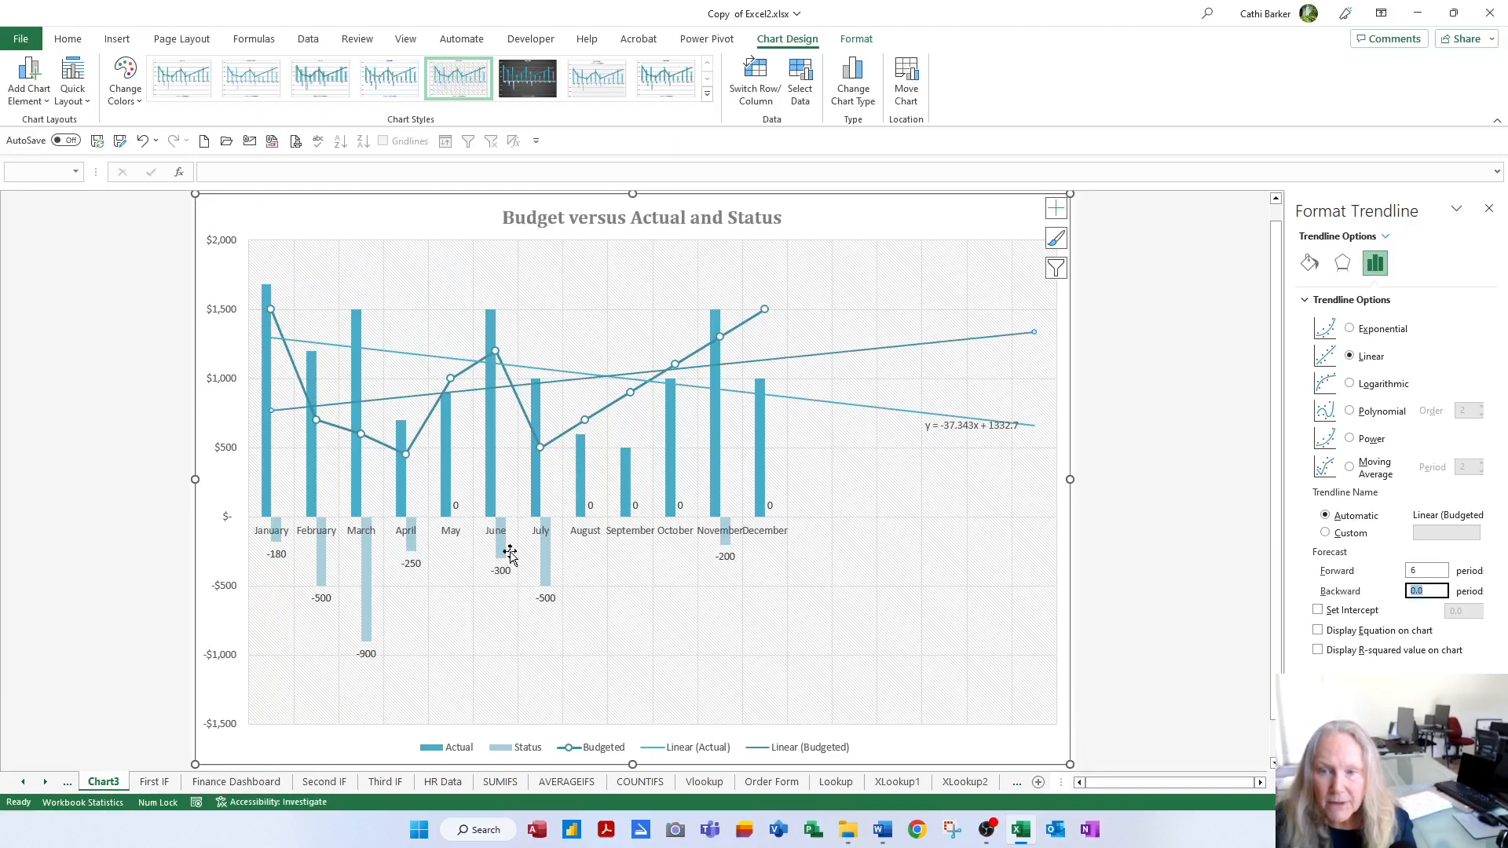
{"action": "left_click", "coordinate": [1339, 636]}
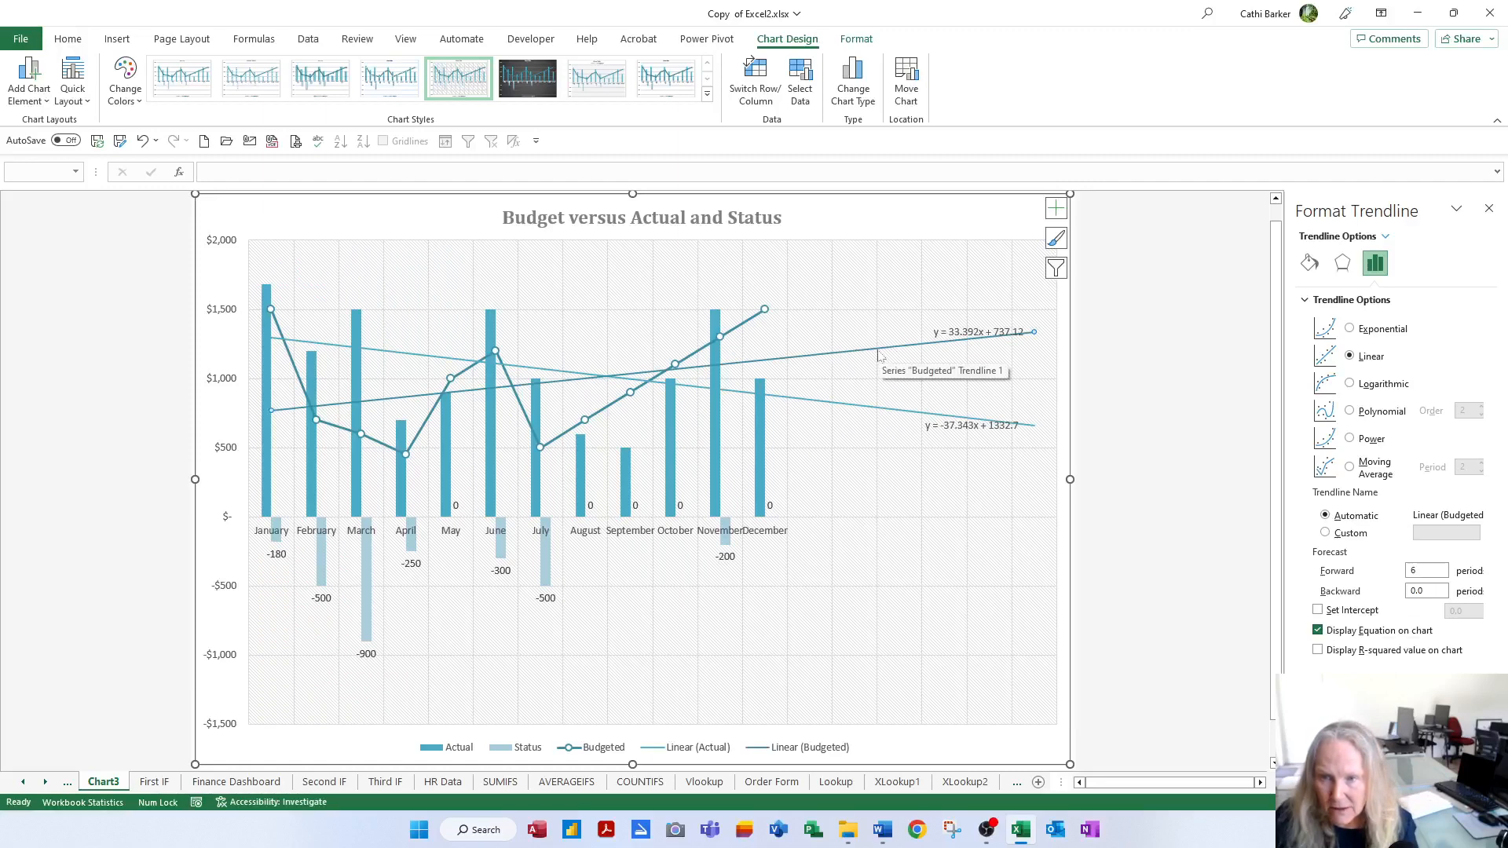
Step: Apply the medium-weight purple theme line style to the Budgeted trendline
{"action": "left_click", "coordinate": [856, 40]}
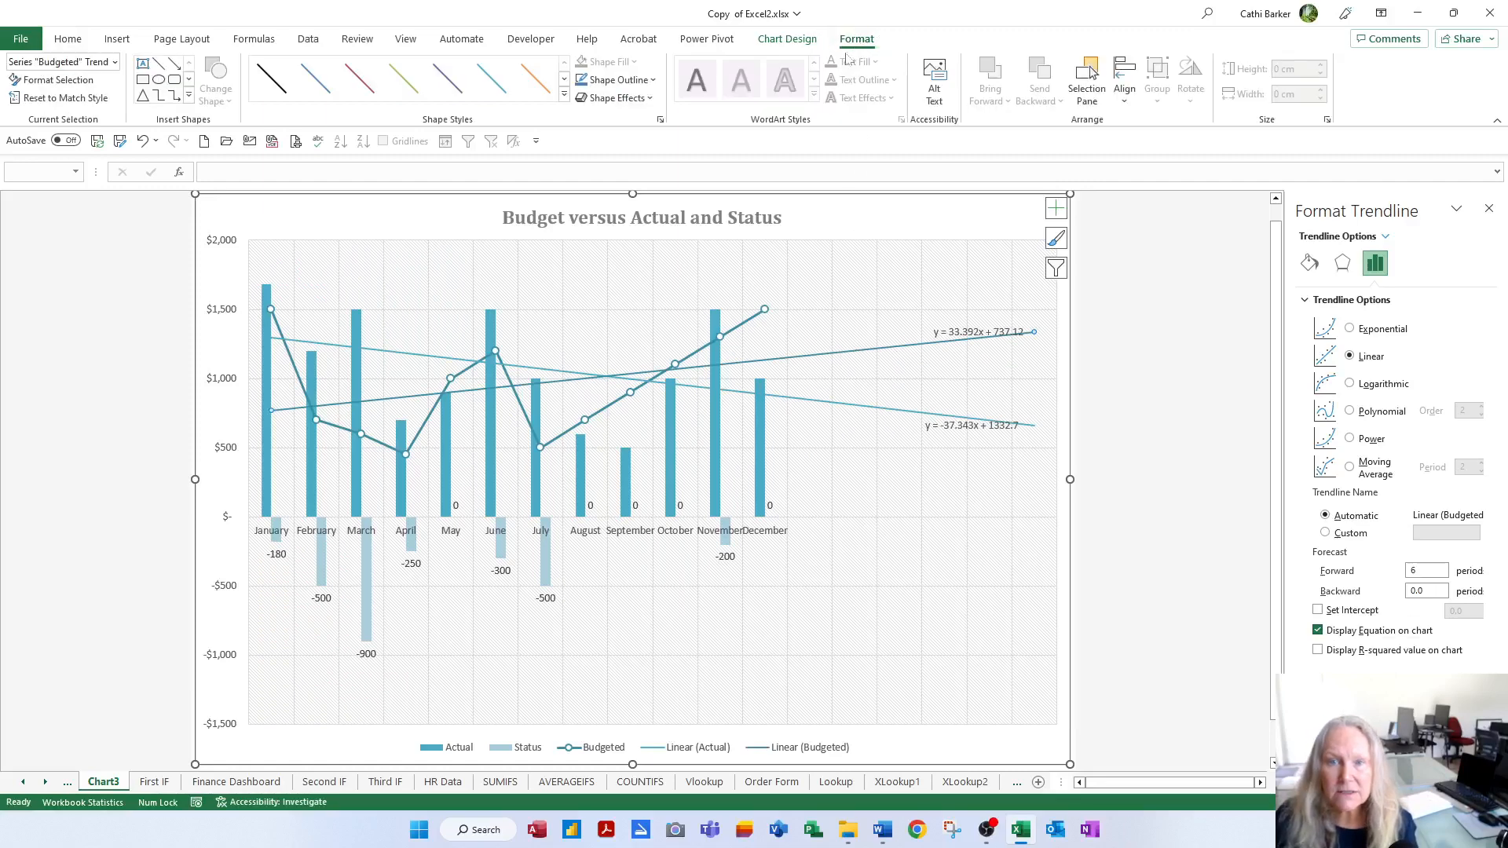
{"action": "left_click", "coordinate": [454, 92]}
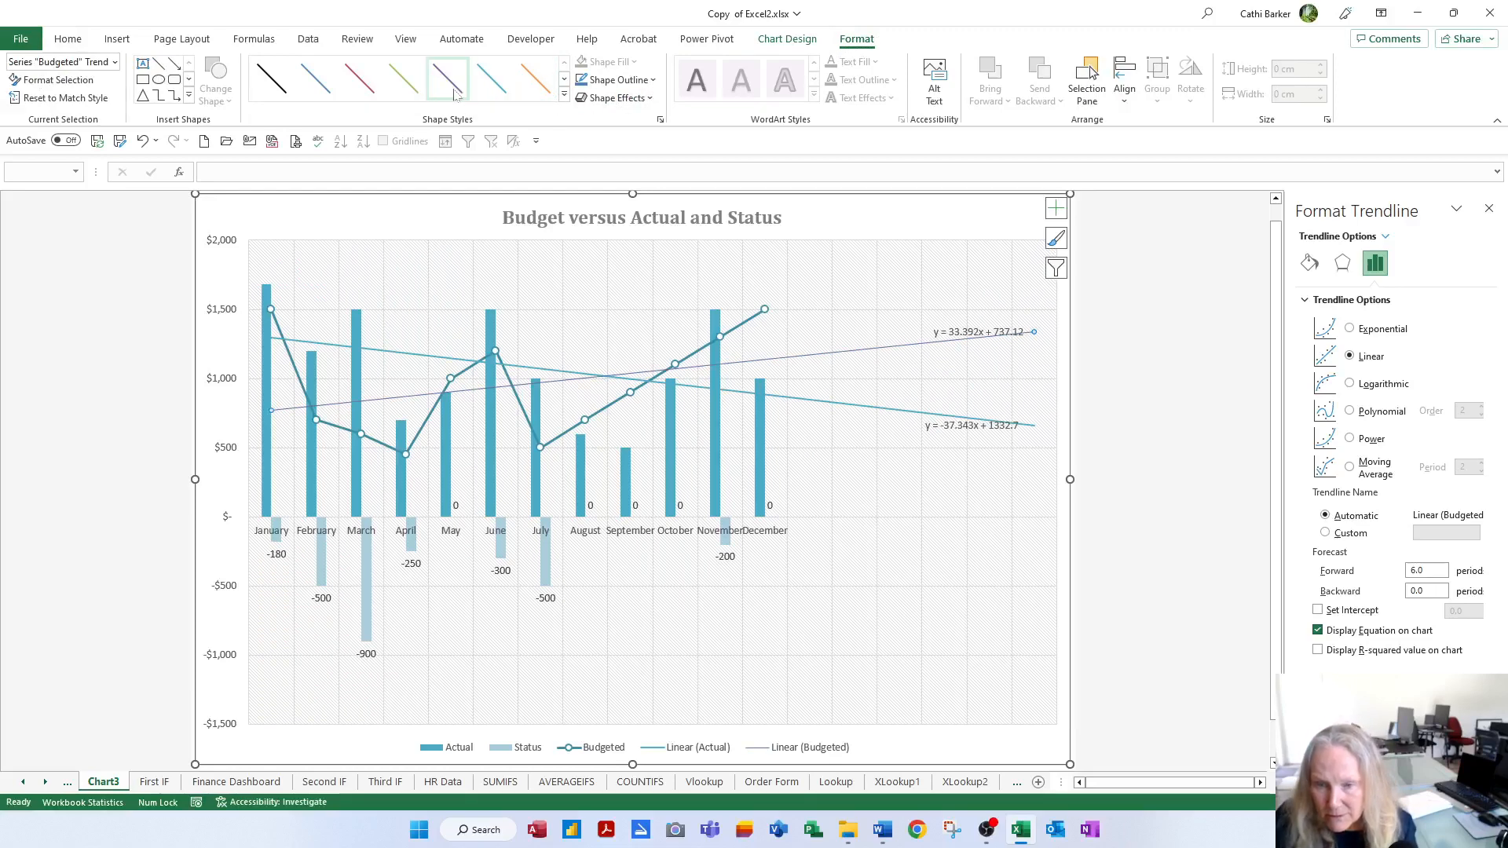
{"action": "left_click", "coordinate": [564, 94]}
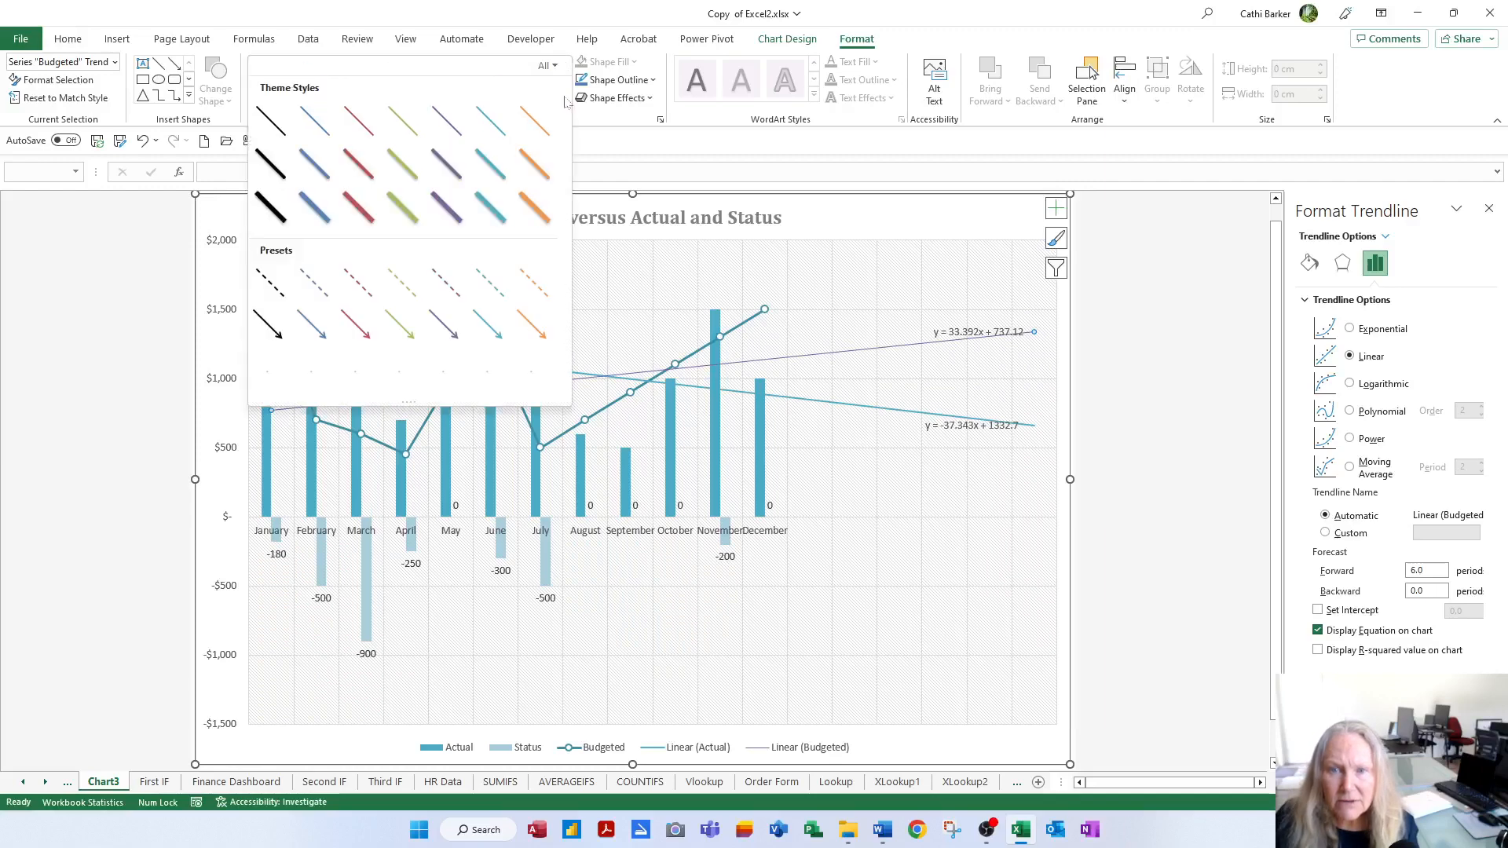
{"action": "left_click", "coordinate": [456, 166]}
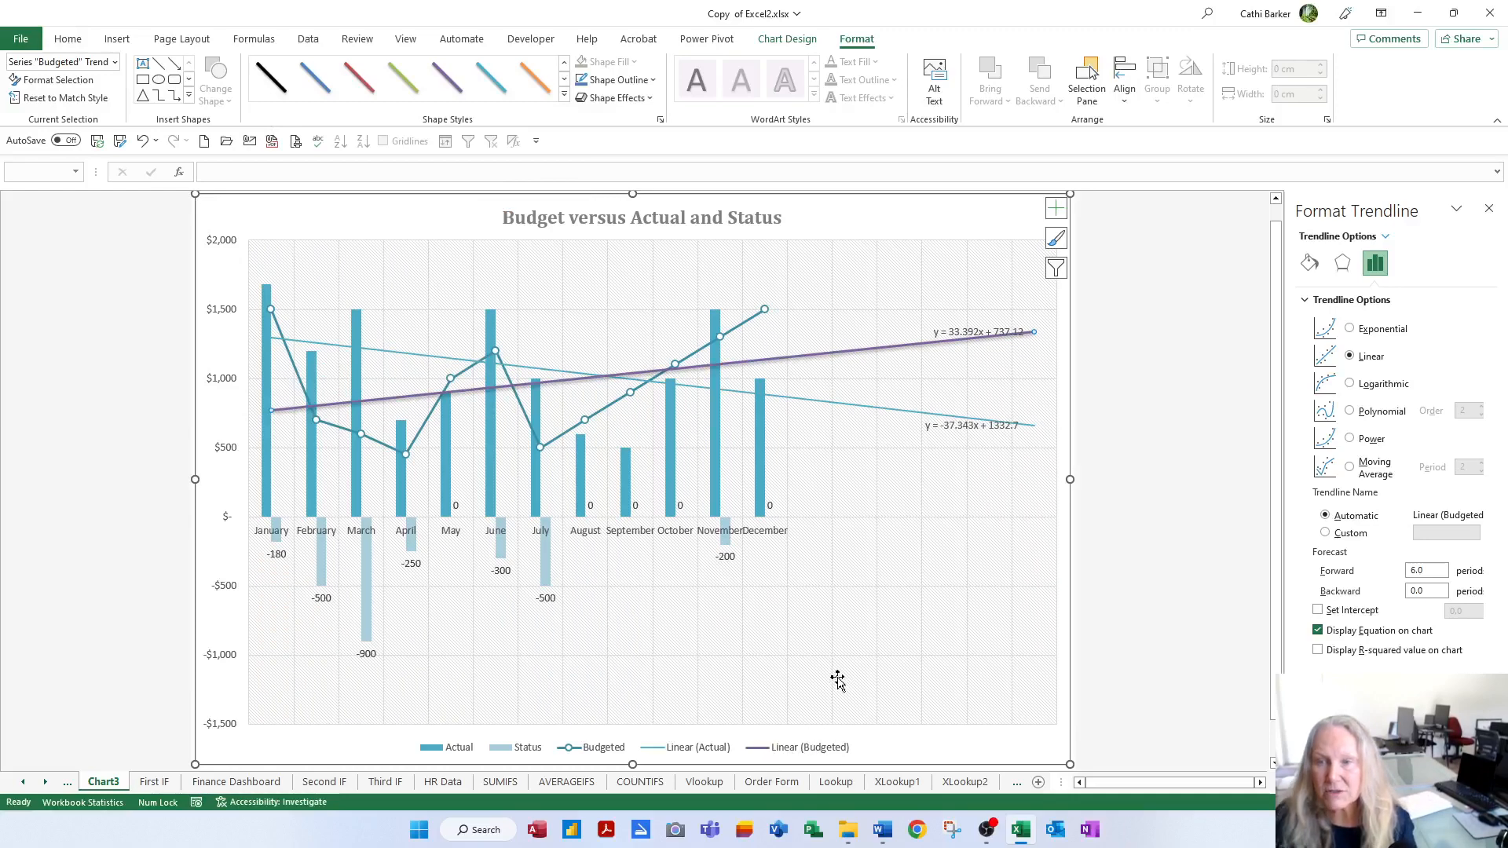
Step: Apply the medium-weight blue theme line style to the Actual trendline
{"action": "left_click", "coordinate": [905, 413]}
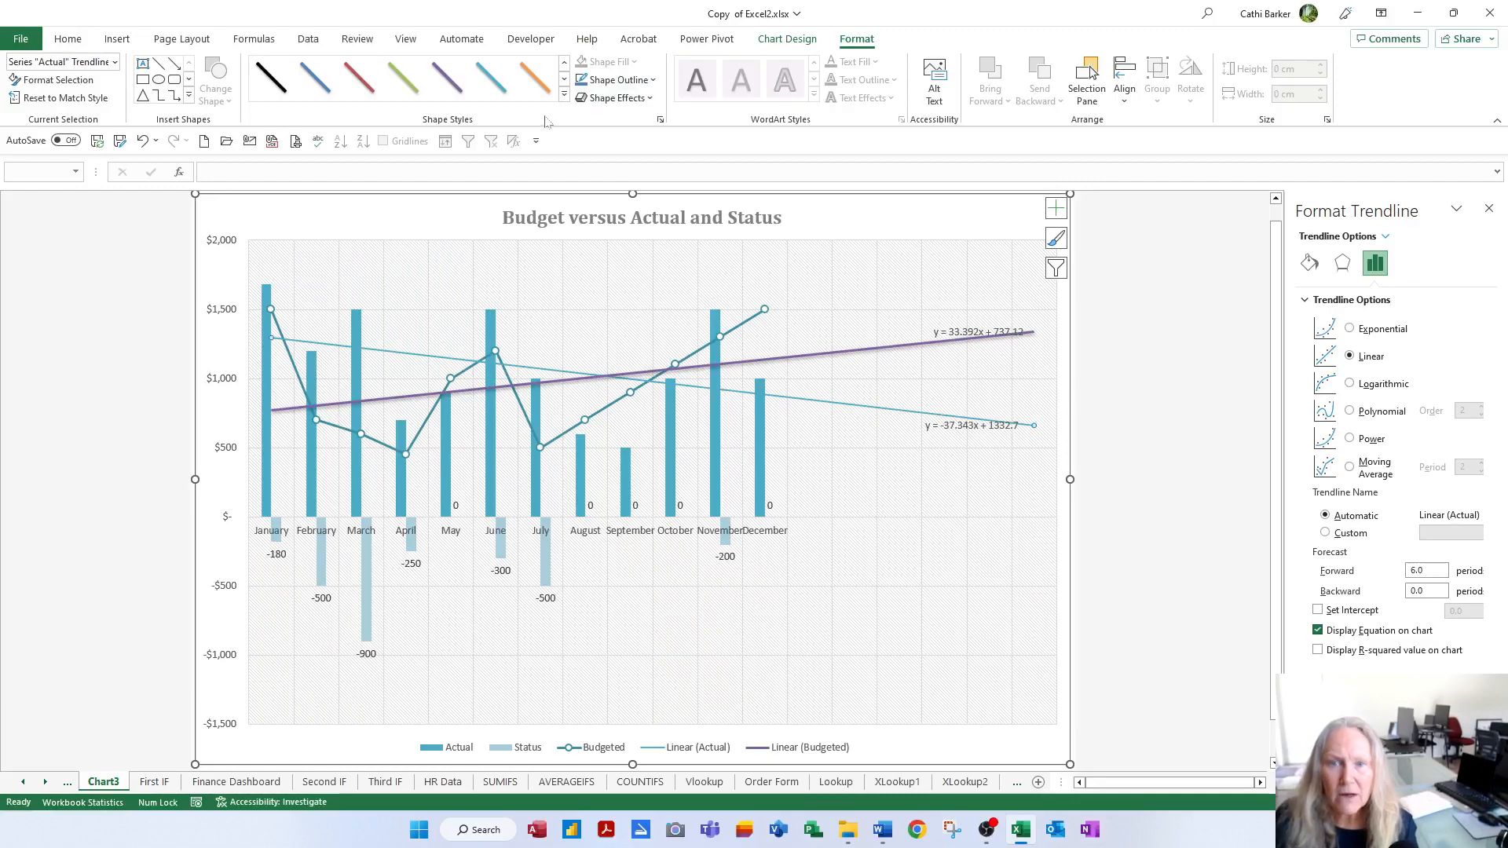
{"action": "left_click", "coordinate": [565, 95]}
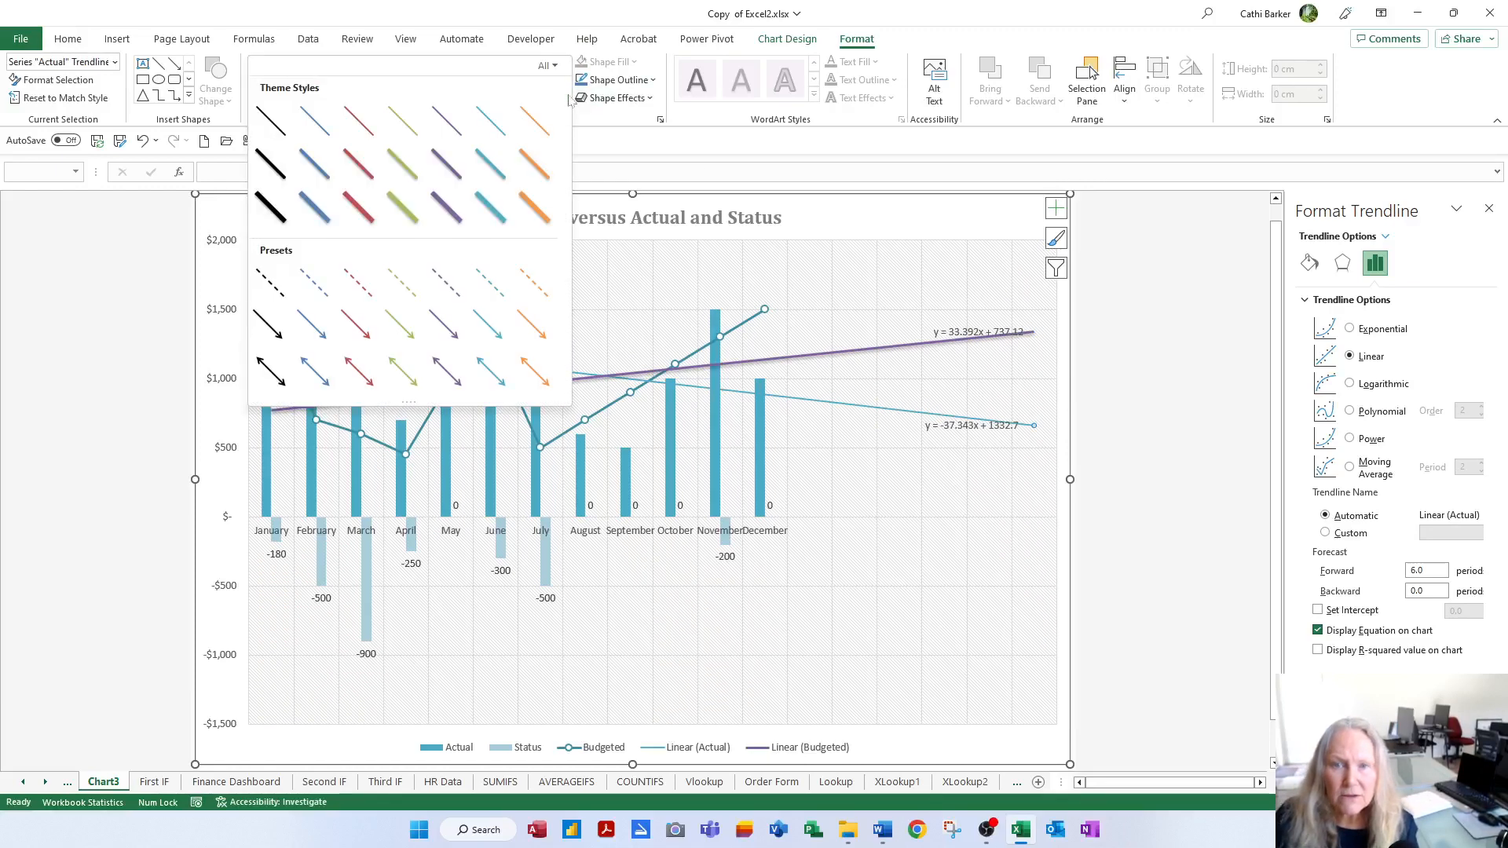
{"action": "left_click", "coordinate": [315, 169]}
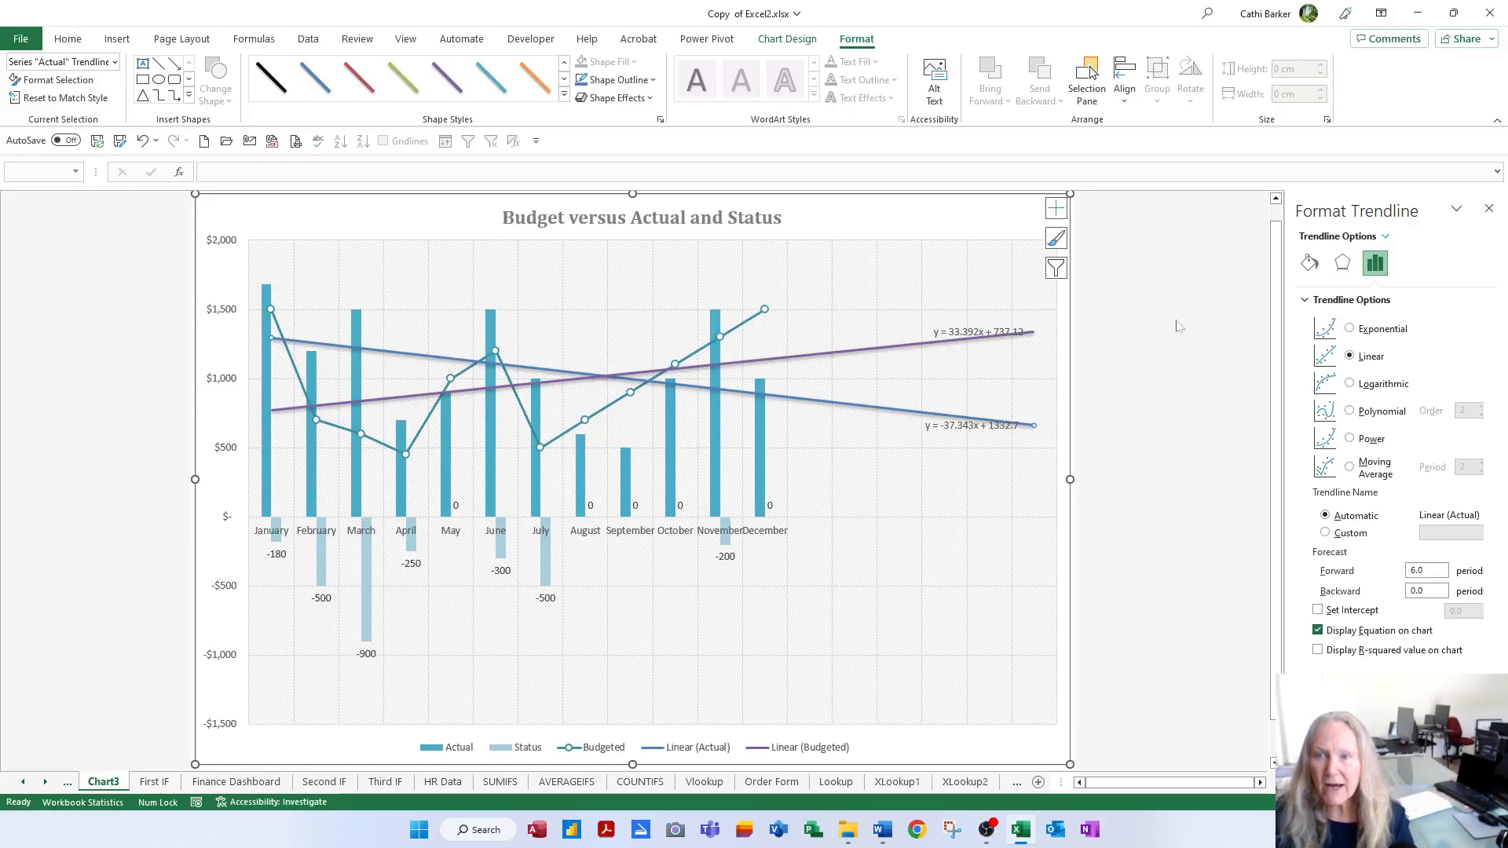
Step: Move the Budget versus Actual and Status chart into the Finance Dashboard sheet as an object and close the formatting options
{"action": "left_click", "coordinate": [787, 38]}
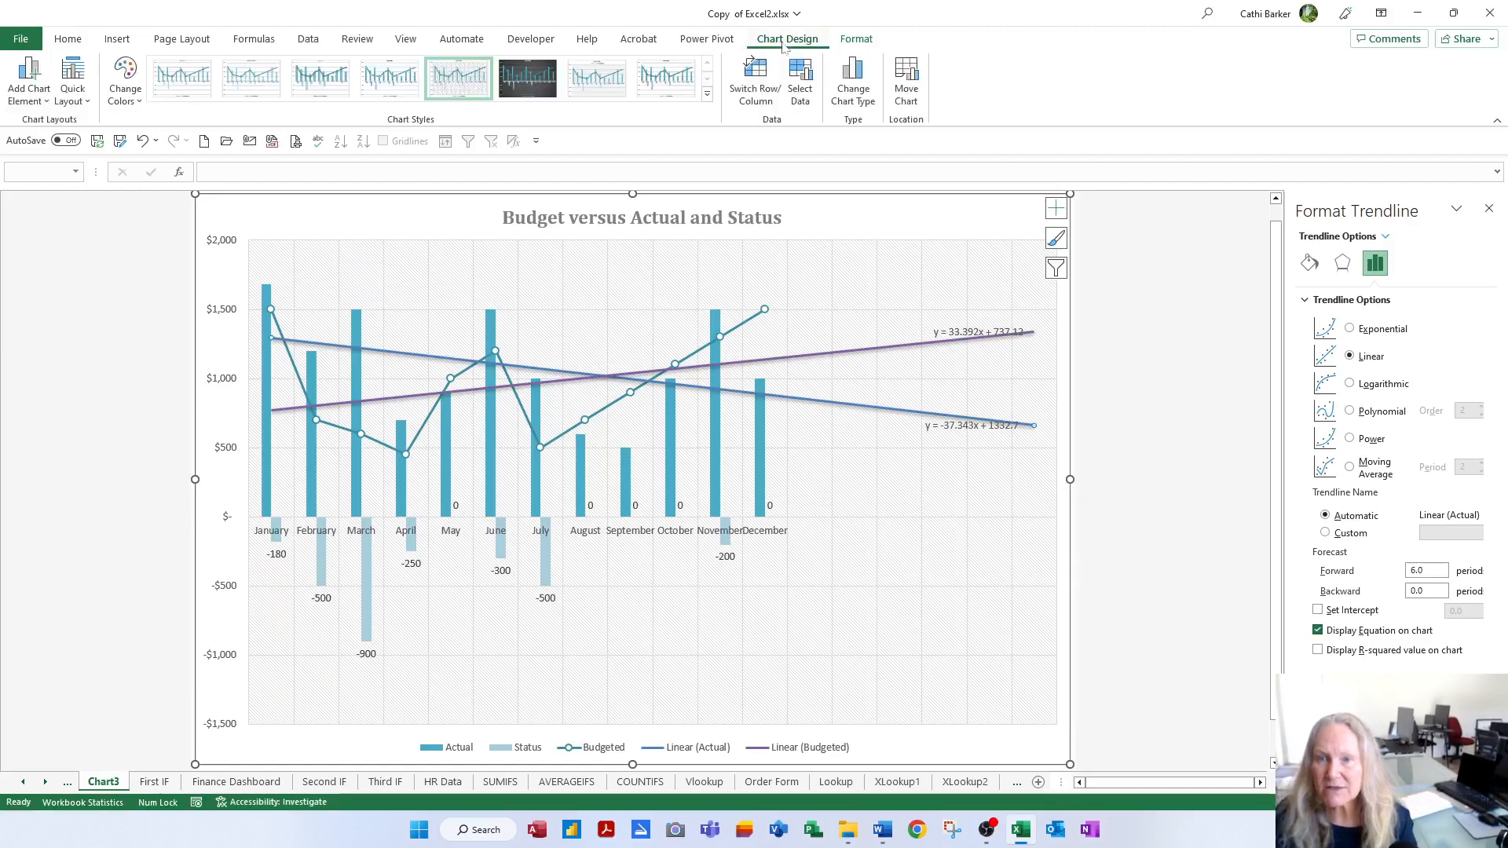
{"action": "left_click", "coordinate": [905, 78]}
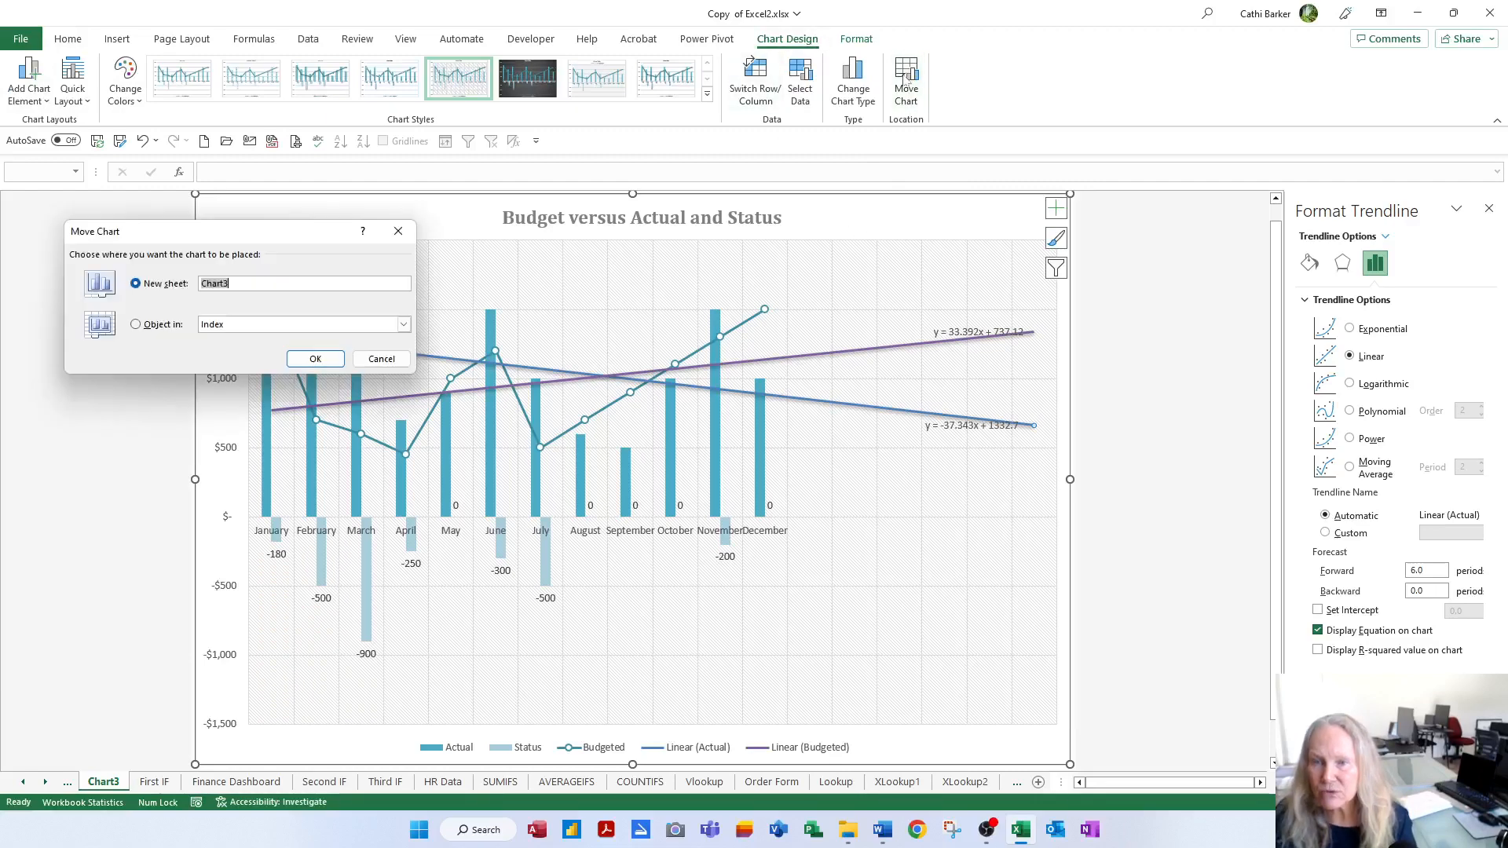
{"action": "left_click", "coordinate": [135, 324]}
{"action": "left_click", "coordinate": [402, 324]}
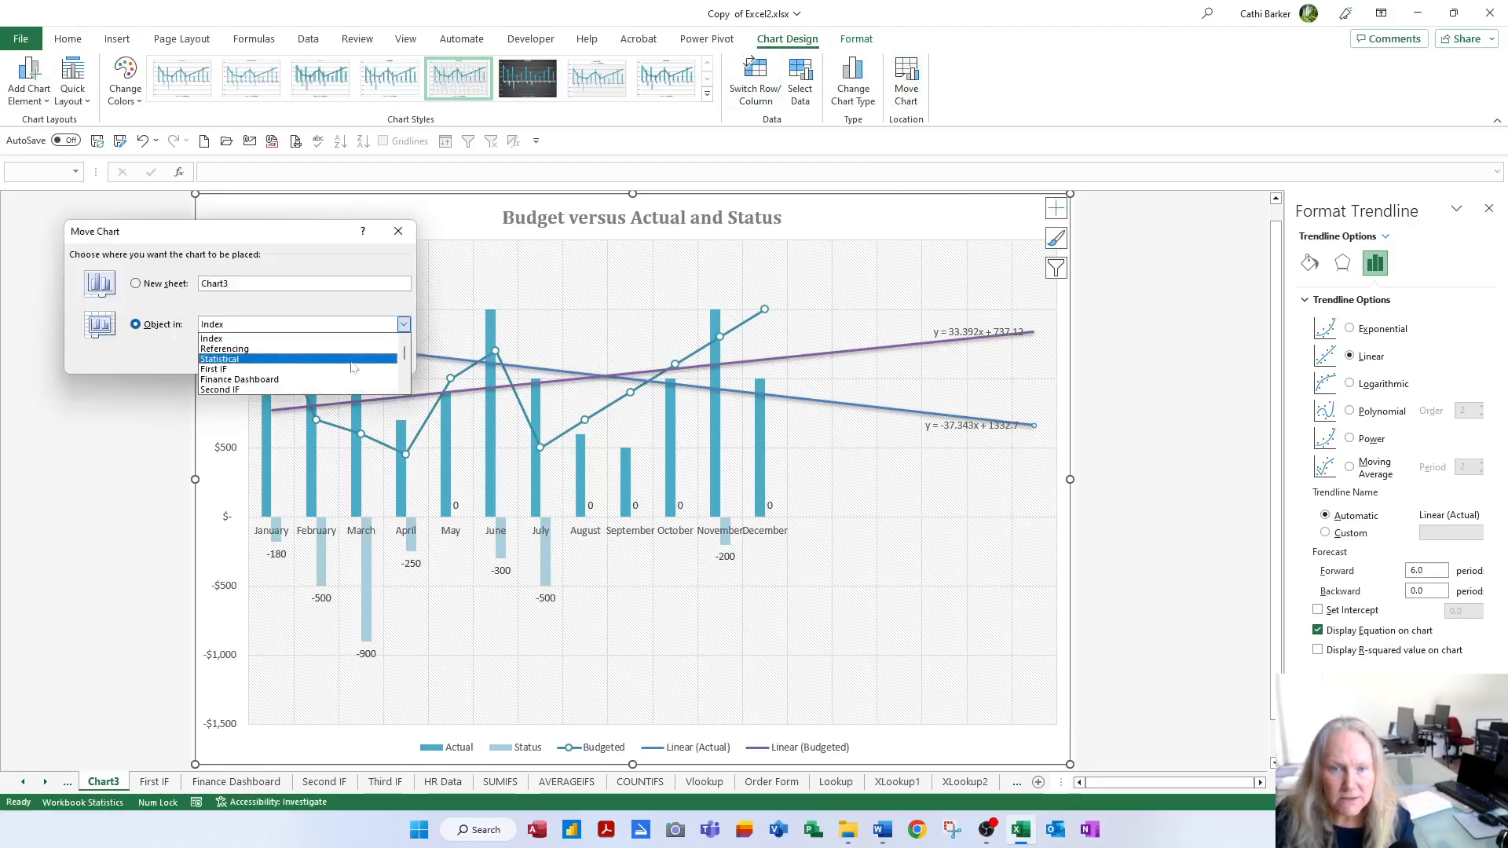
{"action": "left_click", "coordinate": [294, 391]}
{"action": "left_click", "coordinate": [403, 324]}
{"action": "left_click", "coordinate": [291, 379]}
{"action": "left_click", "coordinate": [314, 358]}
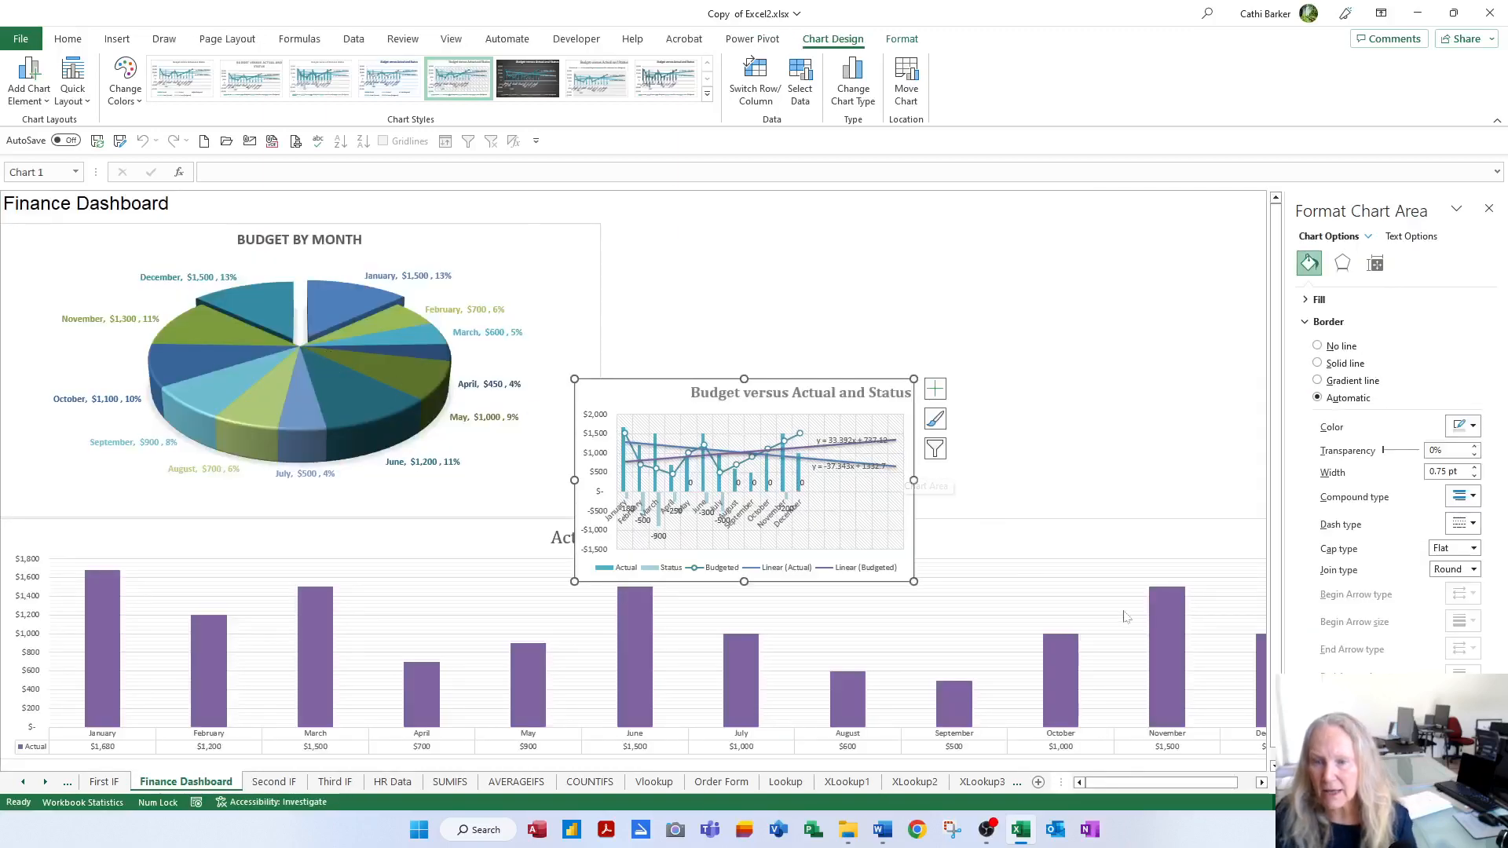
{"action": "left_click", "coordinate": [1489, 208]}
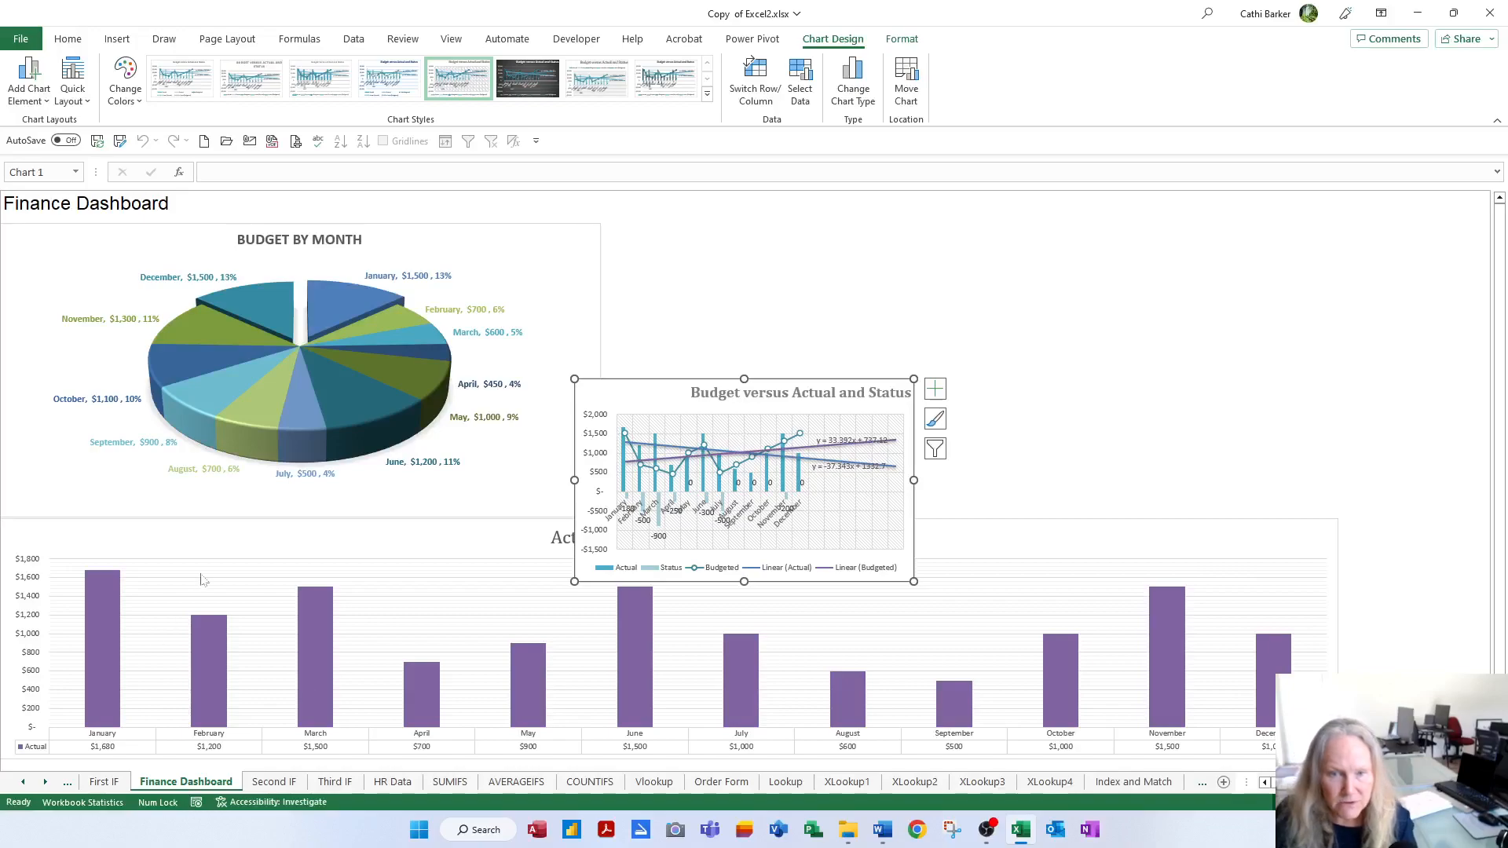
Step: Resize the Actual Expenditure by Month chart and place it beside the pie chart, filling the remaining width of the dashboard
{"action": "left_click", "coordinate": [223, 547]}
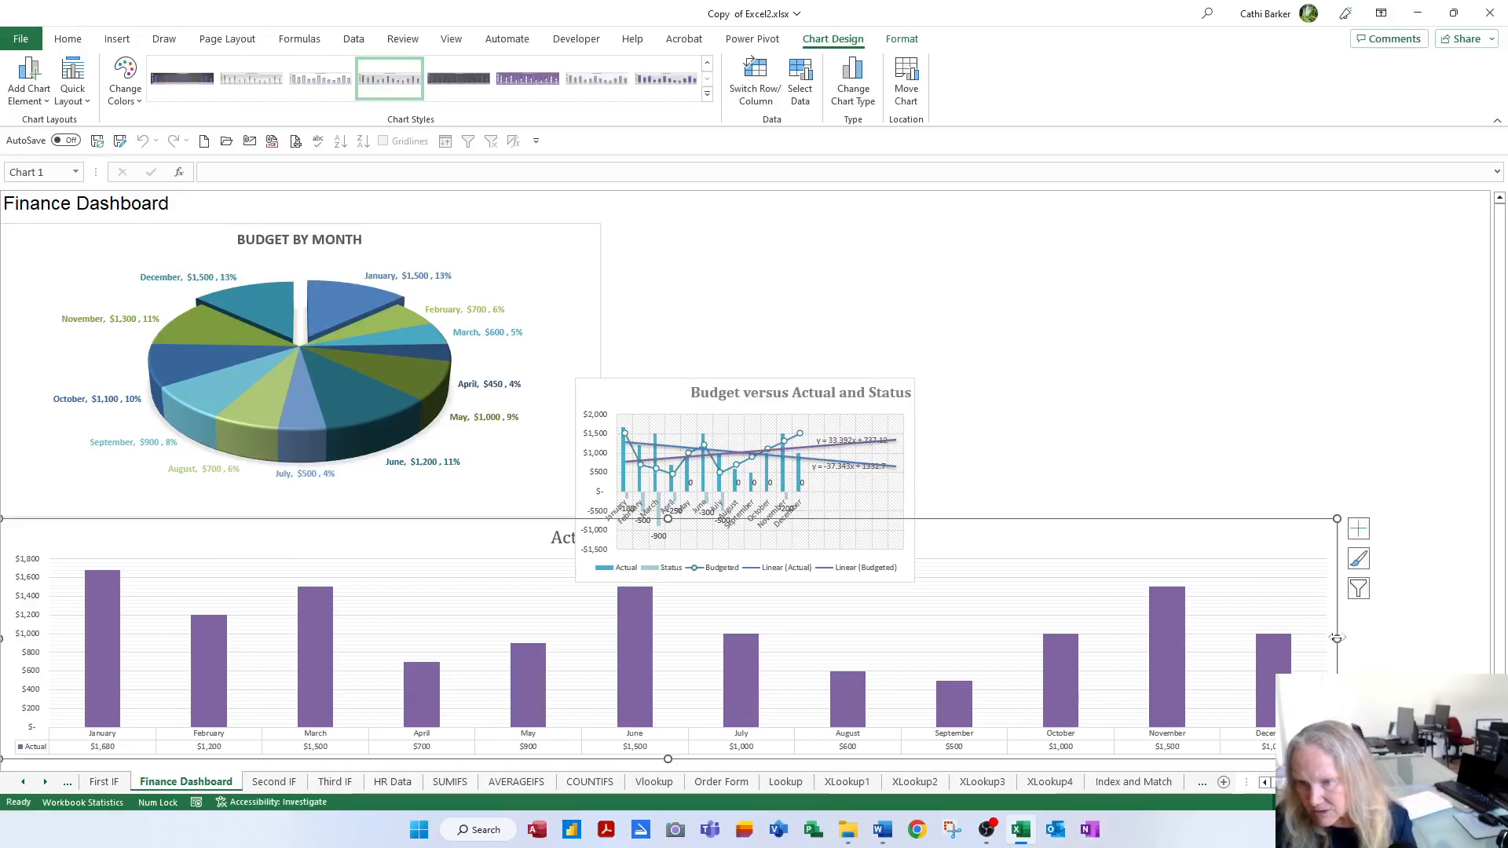
{"action": "left_click_drag", "start_coordinate": [1199, 655], "coordinate": [577, 654]}
{"action": "left_click_drag", "start_coordinate": [428, 542], "coordinate": [1030, 244]}
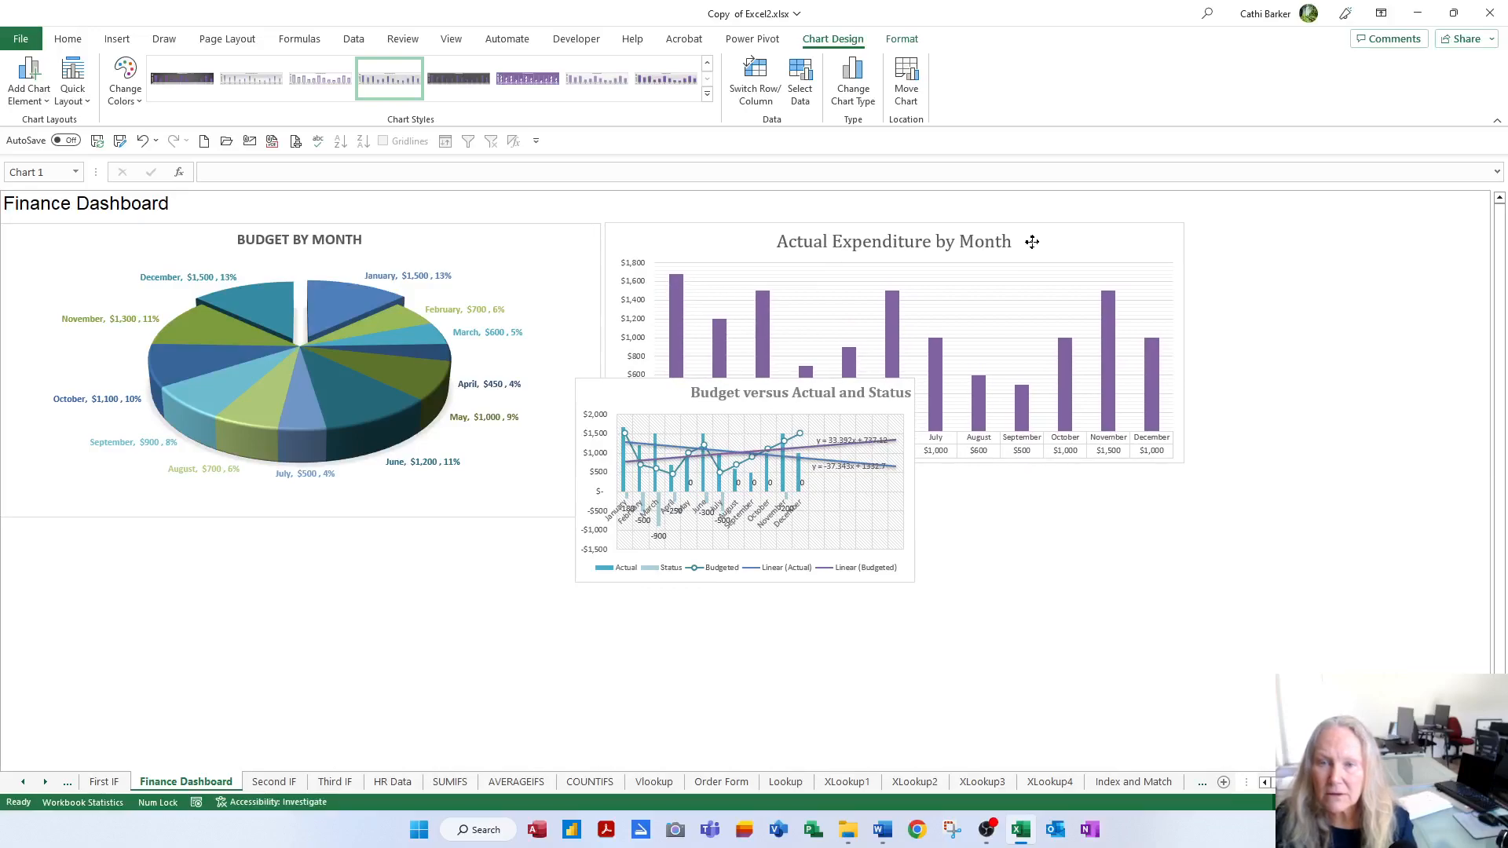
{"action": "left_click_drag", "start_coordinate": [1185, 340], "coordinate": [1481, 322]}
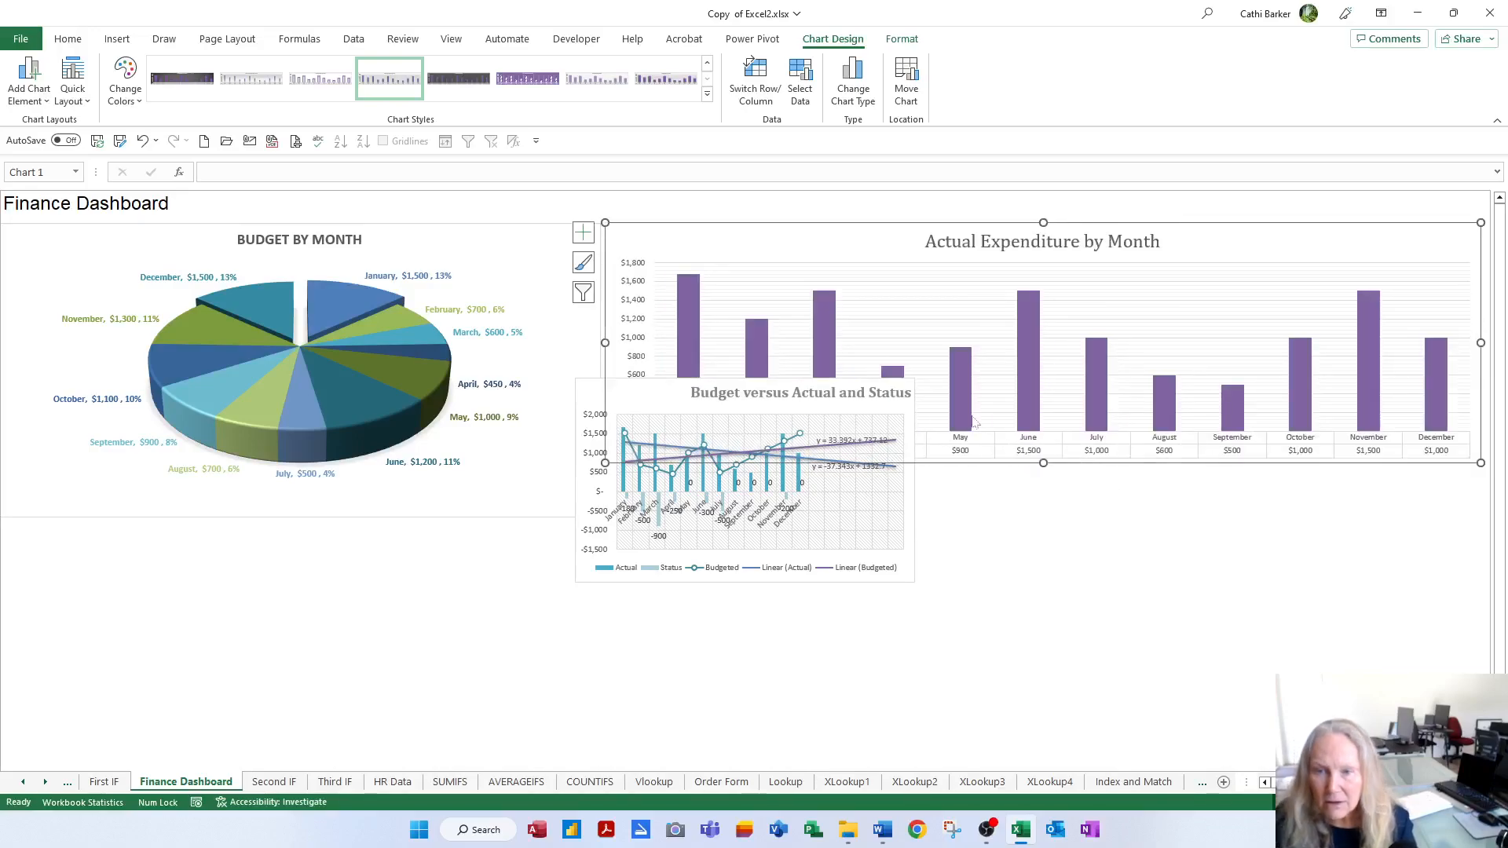
Step: Place the Budget versus Actual and Status chart below the pie chart, stretch it across both upper charts and make it taller
{"action": "left_click", "coordinate": [887, 393]}
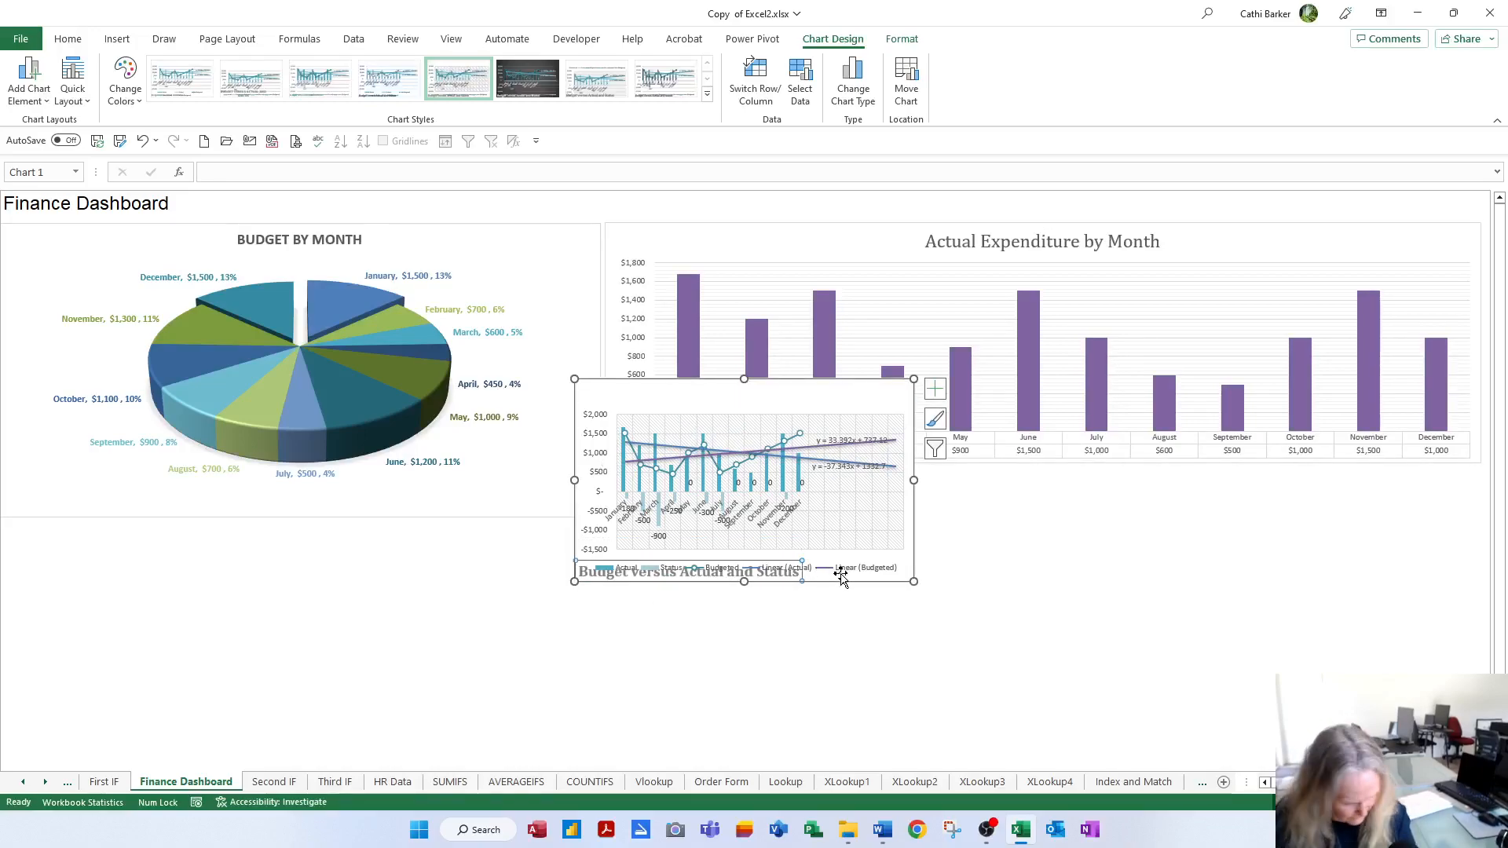
{"action": "left_click_drag", "start_coordinate": [621, 406], "coordinate": [41, 539]}
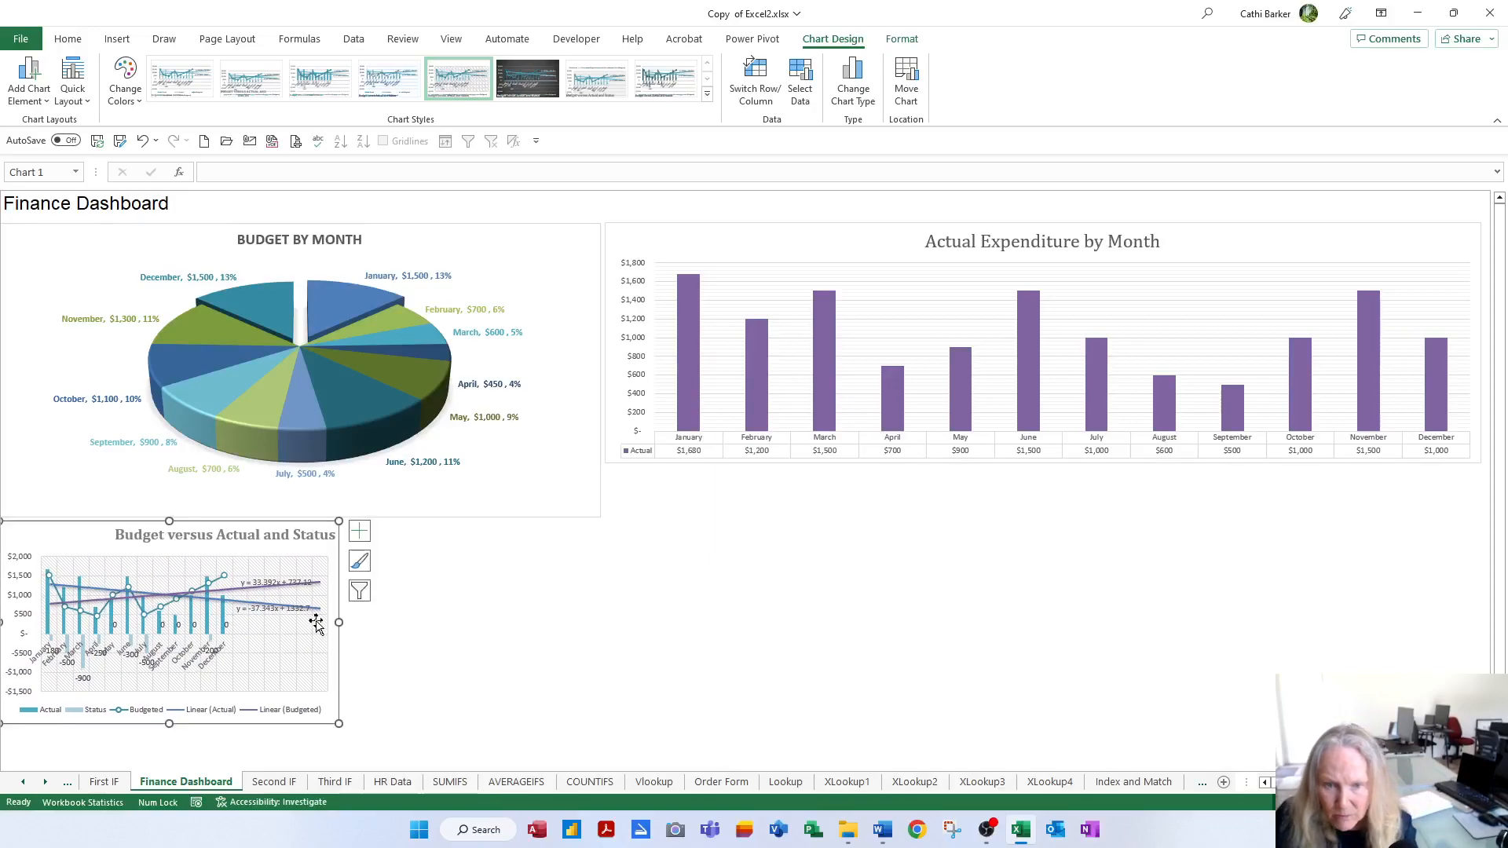
{"action": "left_click_drag", "start_coordinate": [339, 622], "coordinate": [1482, 597]}
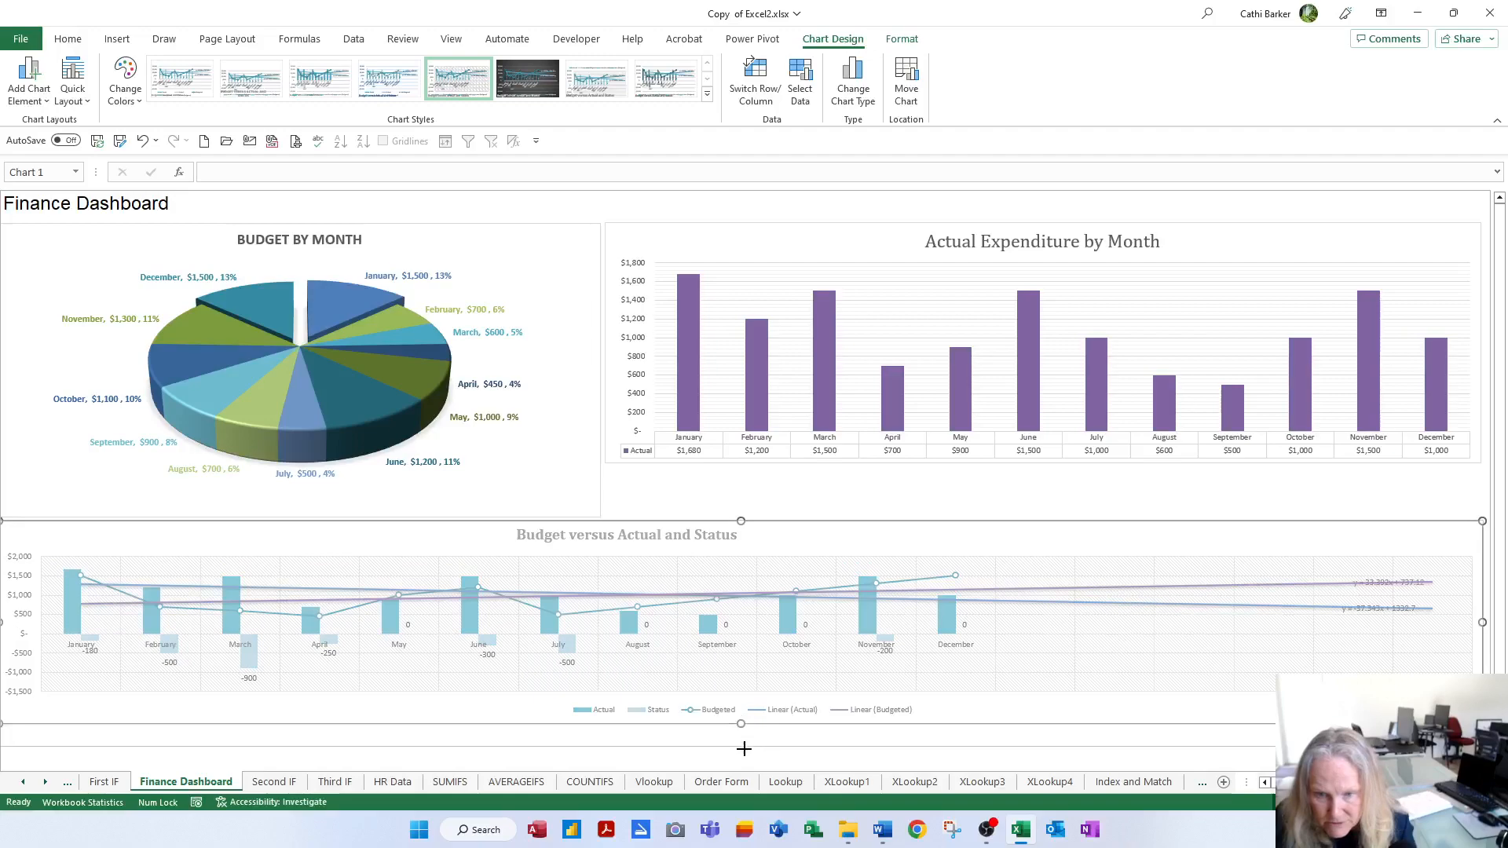
{"action": "scroll", "coordinate": [748, 747], "scroll_direction": "down", "scroll_amount": 1}
{"action": "scroll", "coordinate": [755, 742], "scroll_direction": "up", "scroll_amount": 1}
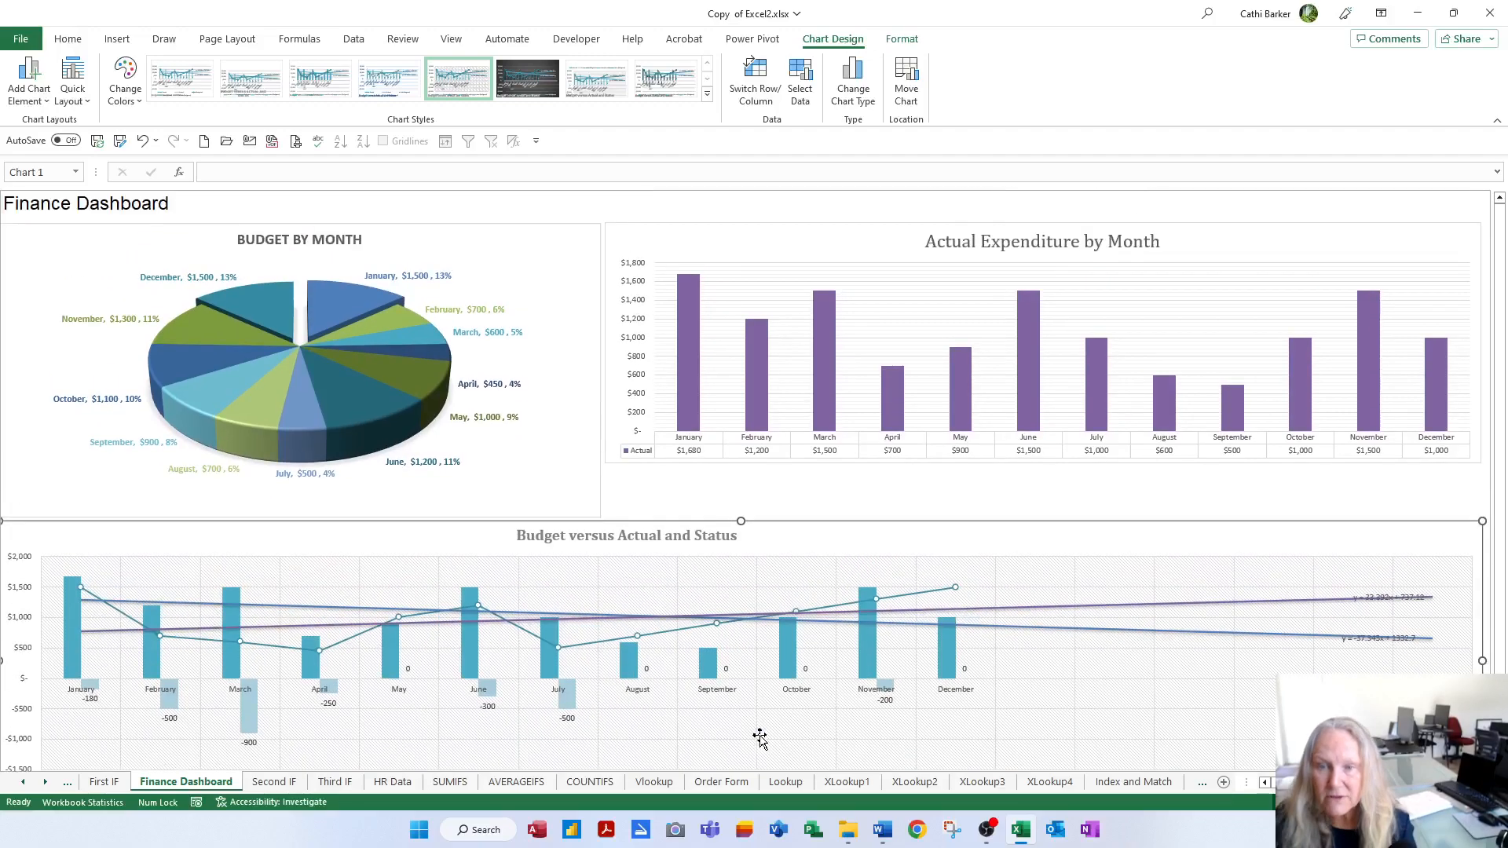
Step: Reduce the height of the Budget versus Actual and Status chart slightly from its lower edge
{"action": "scroll", "coordinate": [758, 756], "scroll_direction": "down", "scroll_amount": 1}
{"action": "left_click", "coordinate": [737, 760]}
{"action": "left_click_drag", "start_coordinate": [747, 730], "coordinate": [747, 731]}
{"action": "key", "text": "ctrl+z"}
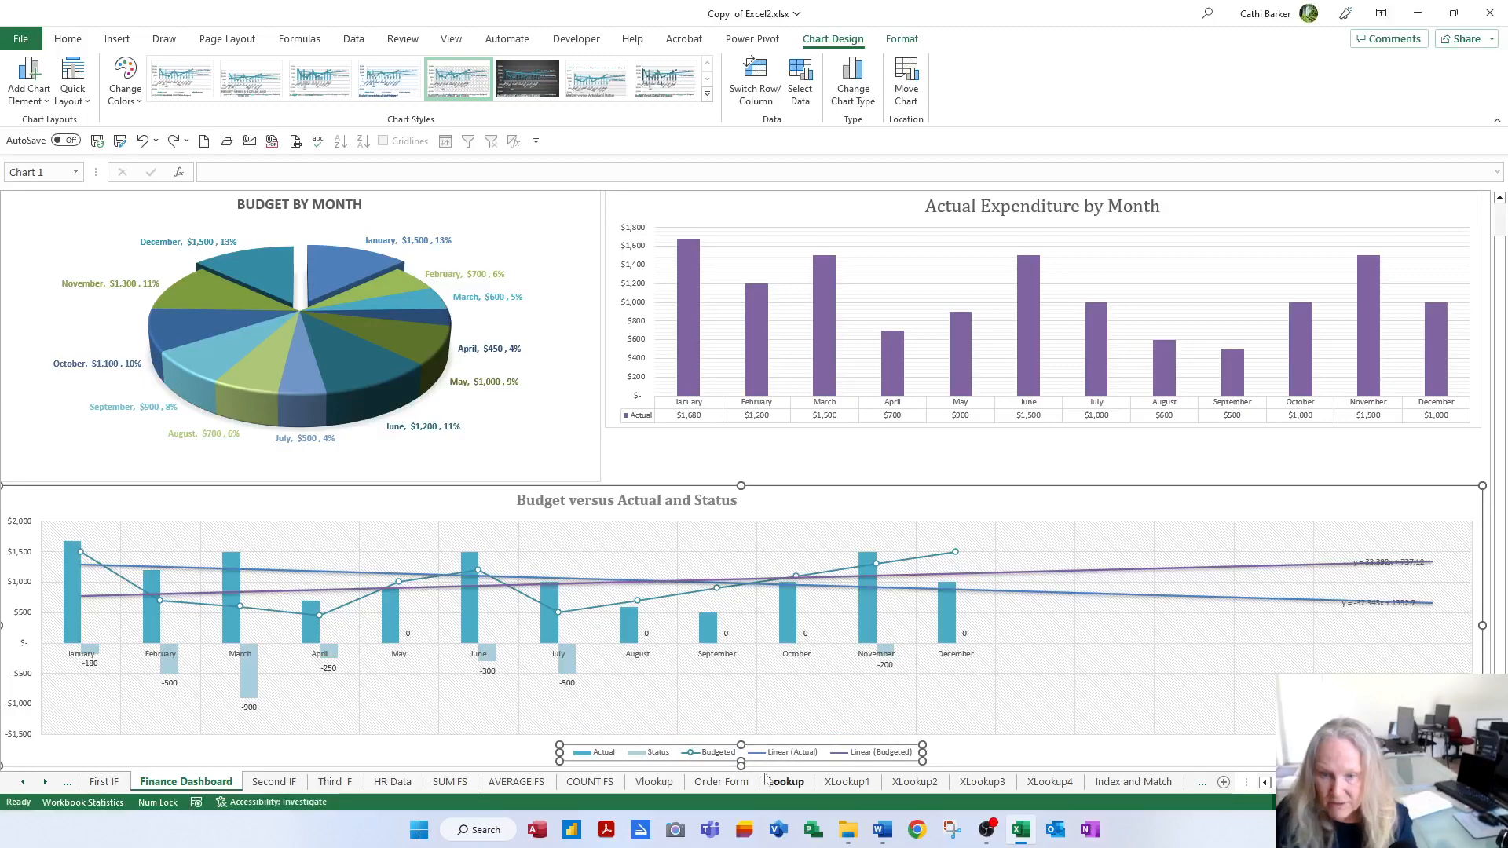
{"action": "left_click", "coordinate": [553, 414]}
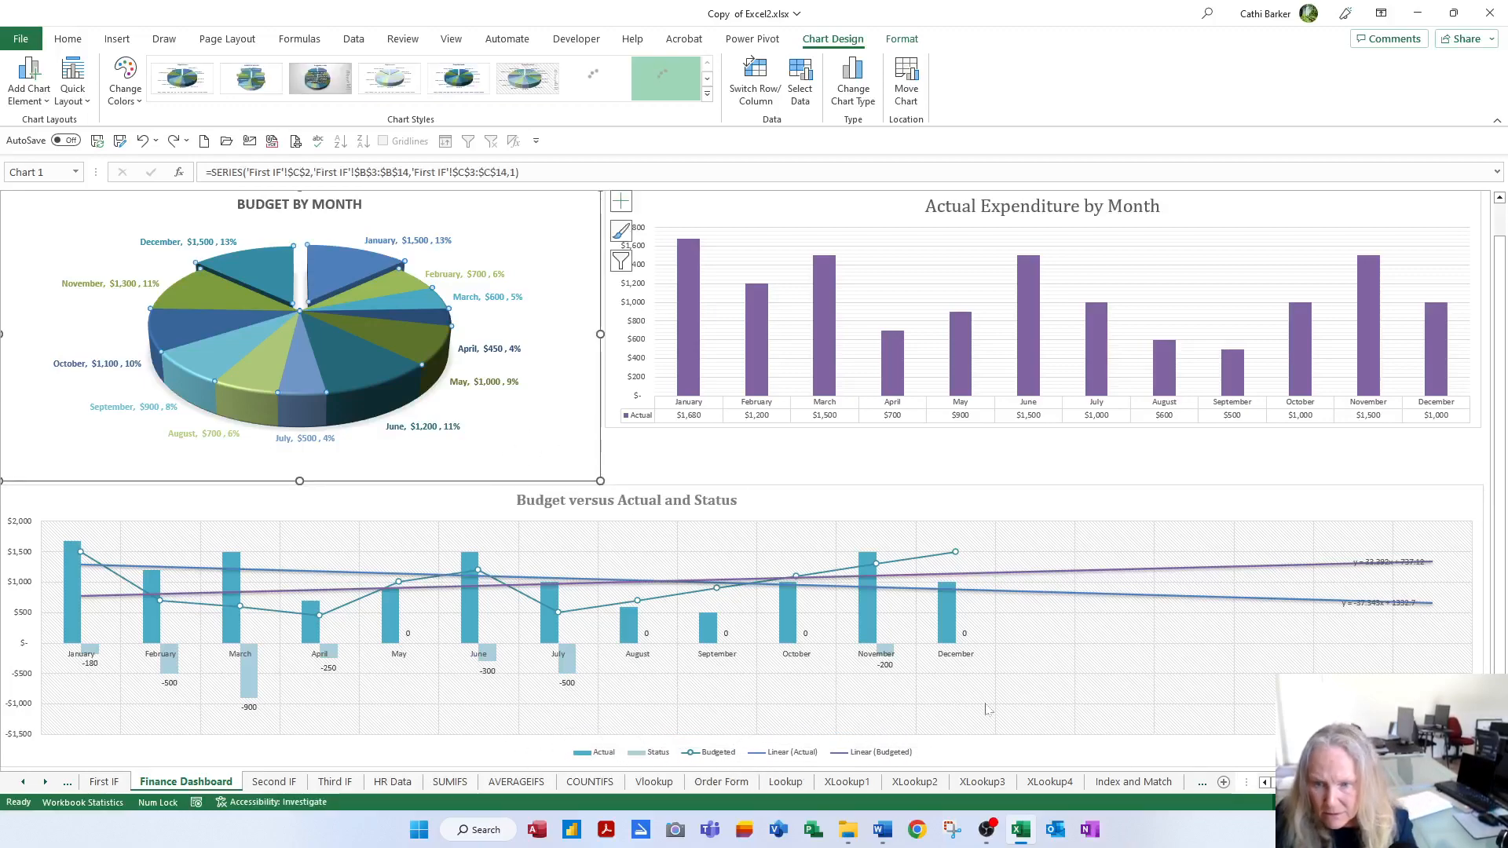
{"action": "left_click", "coordinate": [1060, 750]}
{"action": "left_click_drag", "start_coordinate": [741, 765], "coordinate": [745, 742]}
{"action": "scroll", "coordinate": [848, 704], "scroll_direction": "up", "scroll_amount": 1}
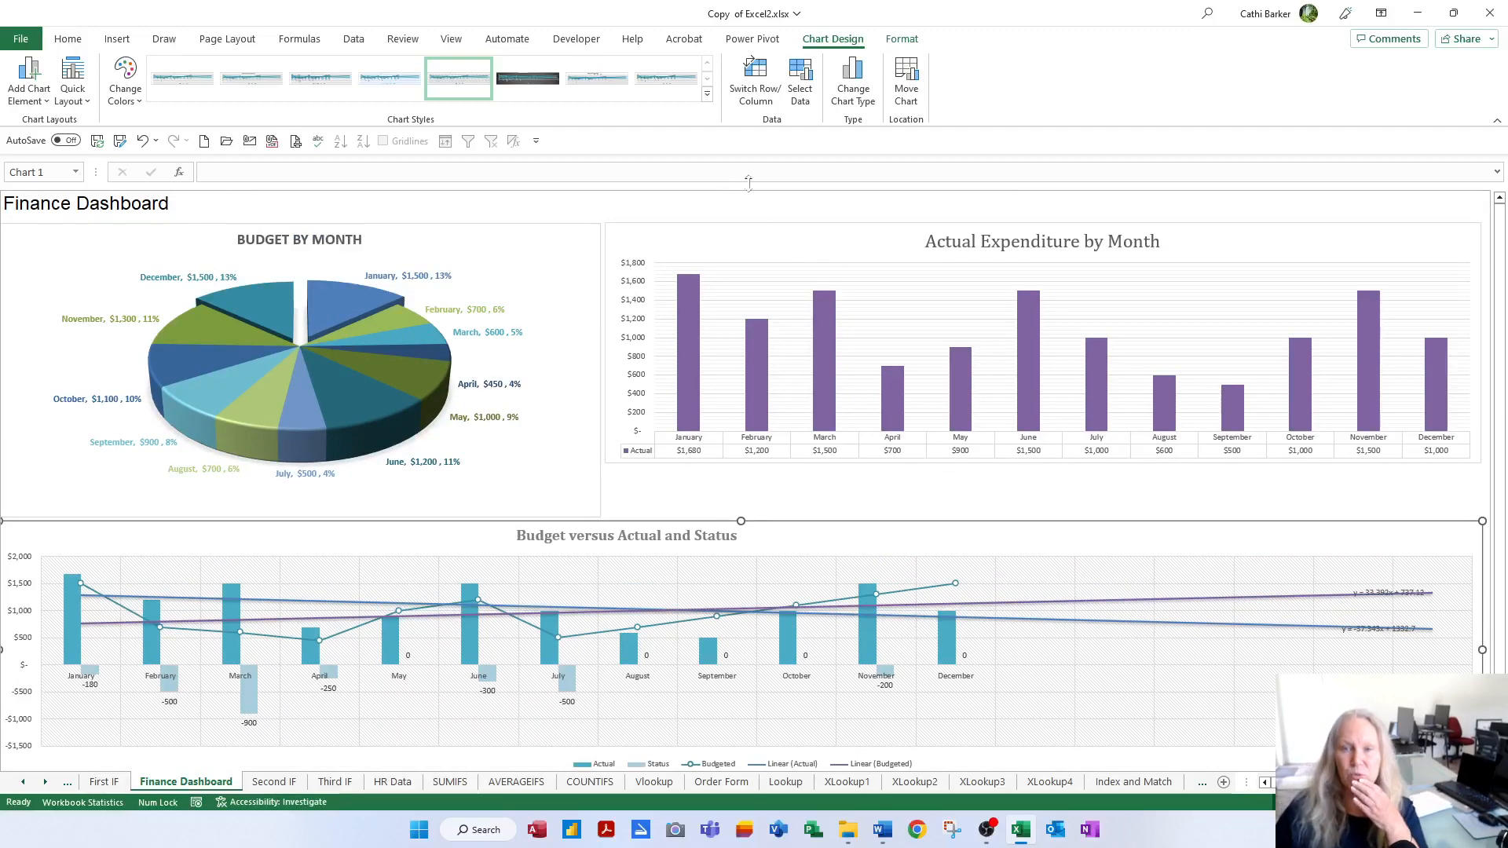
Step: Preview the dashboard for printing with landscape orientation and A3 paper, and return to the sheet
{"action": "left_click", "coordinate": [741, 207]}
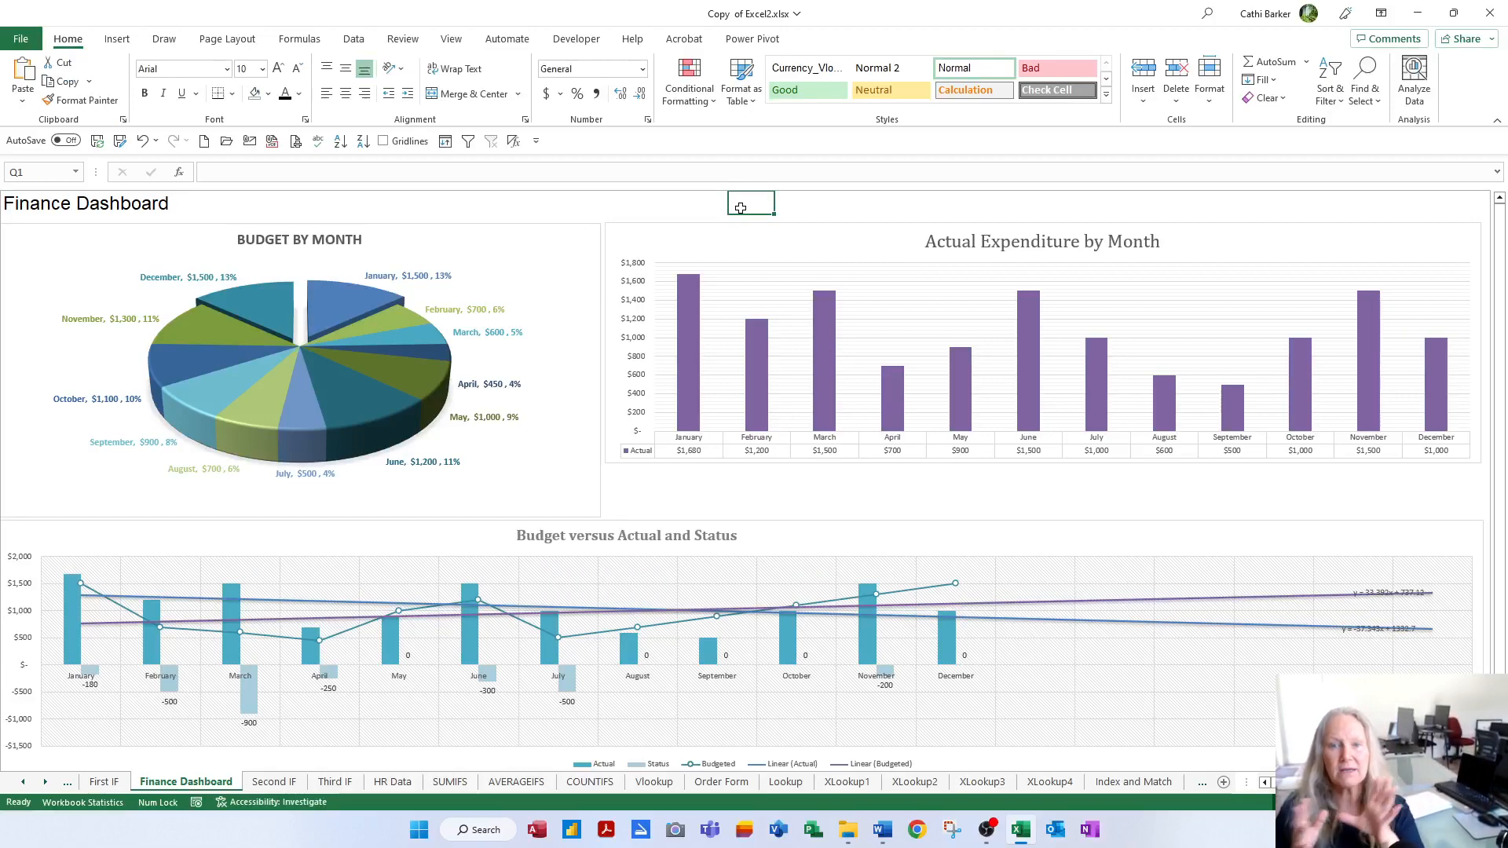
{"action": "key", "text": "ctrl+p"}
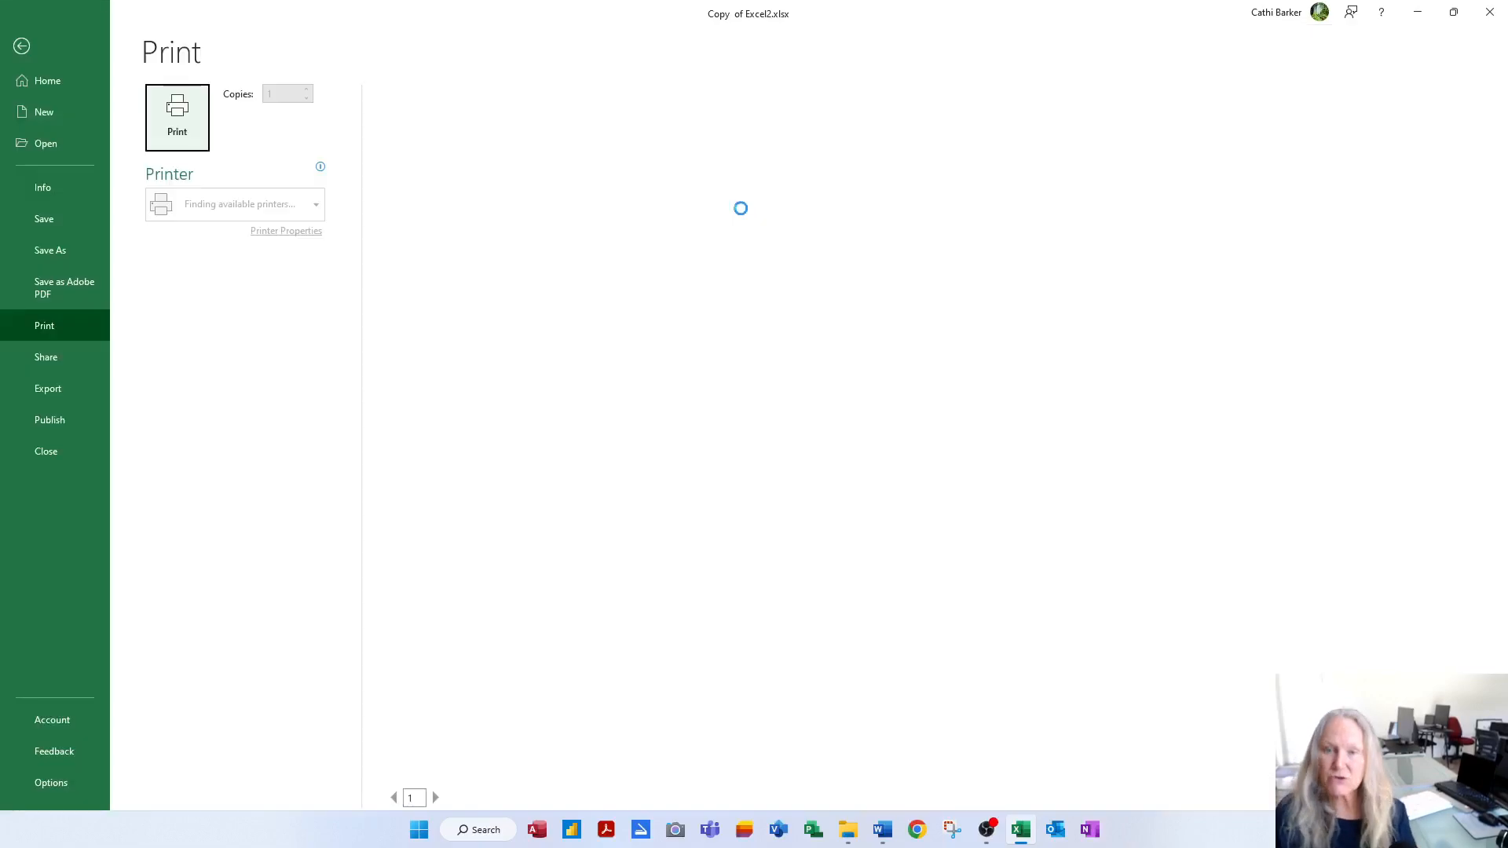
{"action": "left_click", "coordinate": [311, 415]}
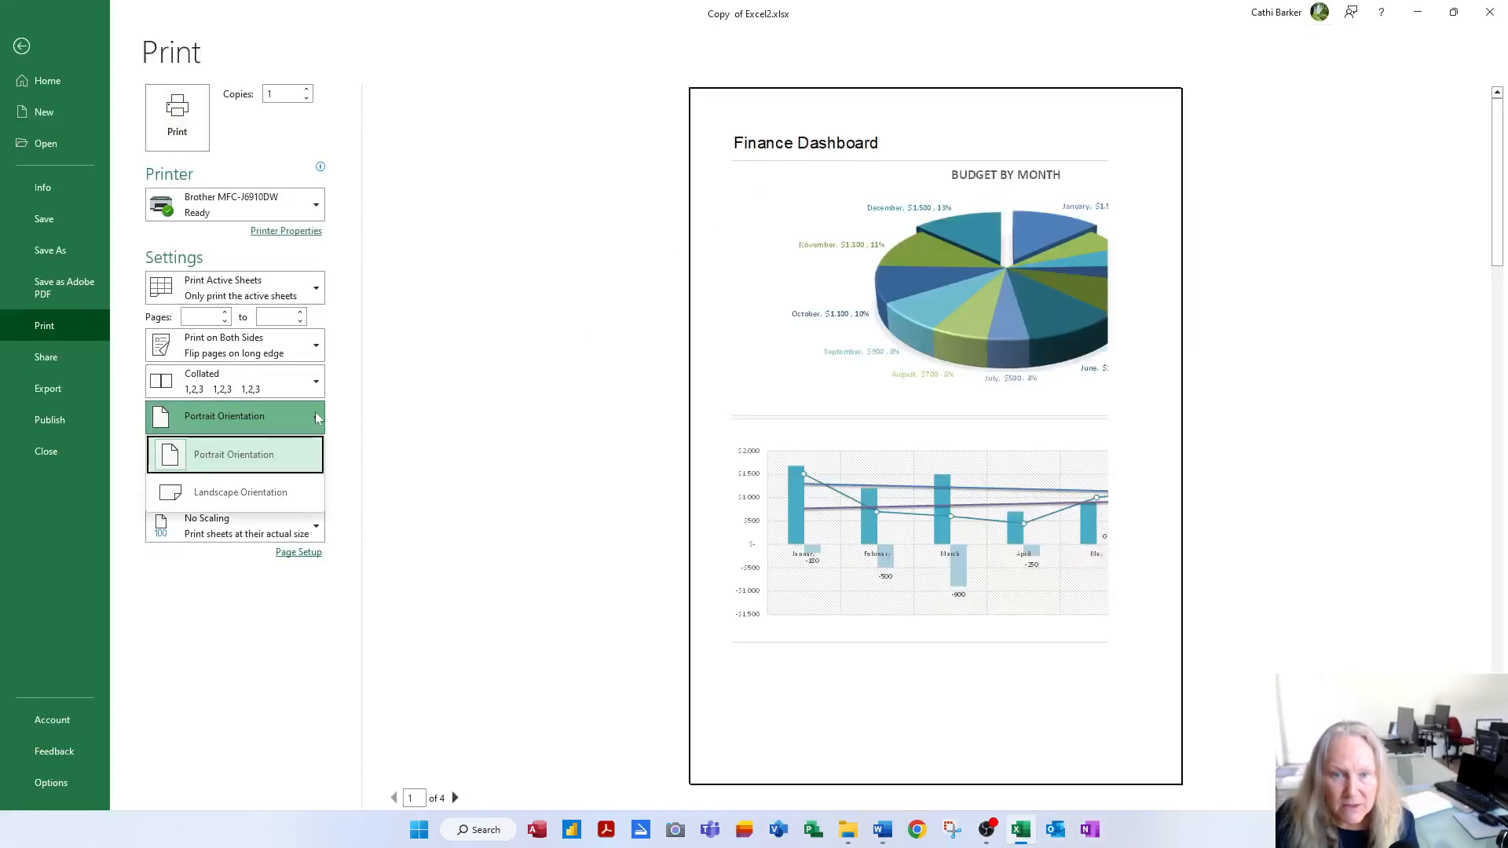
{"action": "left_click", "coordinate": [302, 487]}
{"action": "left_click", "coordinate": [312, 454]}
{"action": "left_click", "coordinate": [233, 167]}
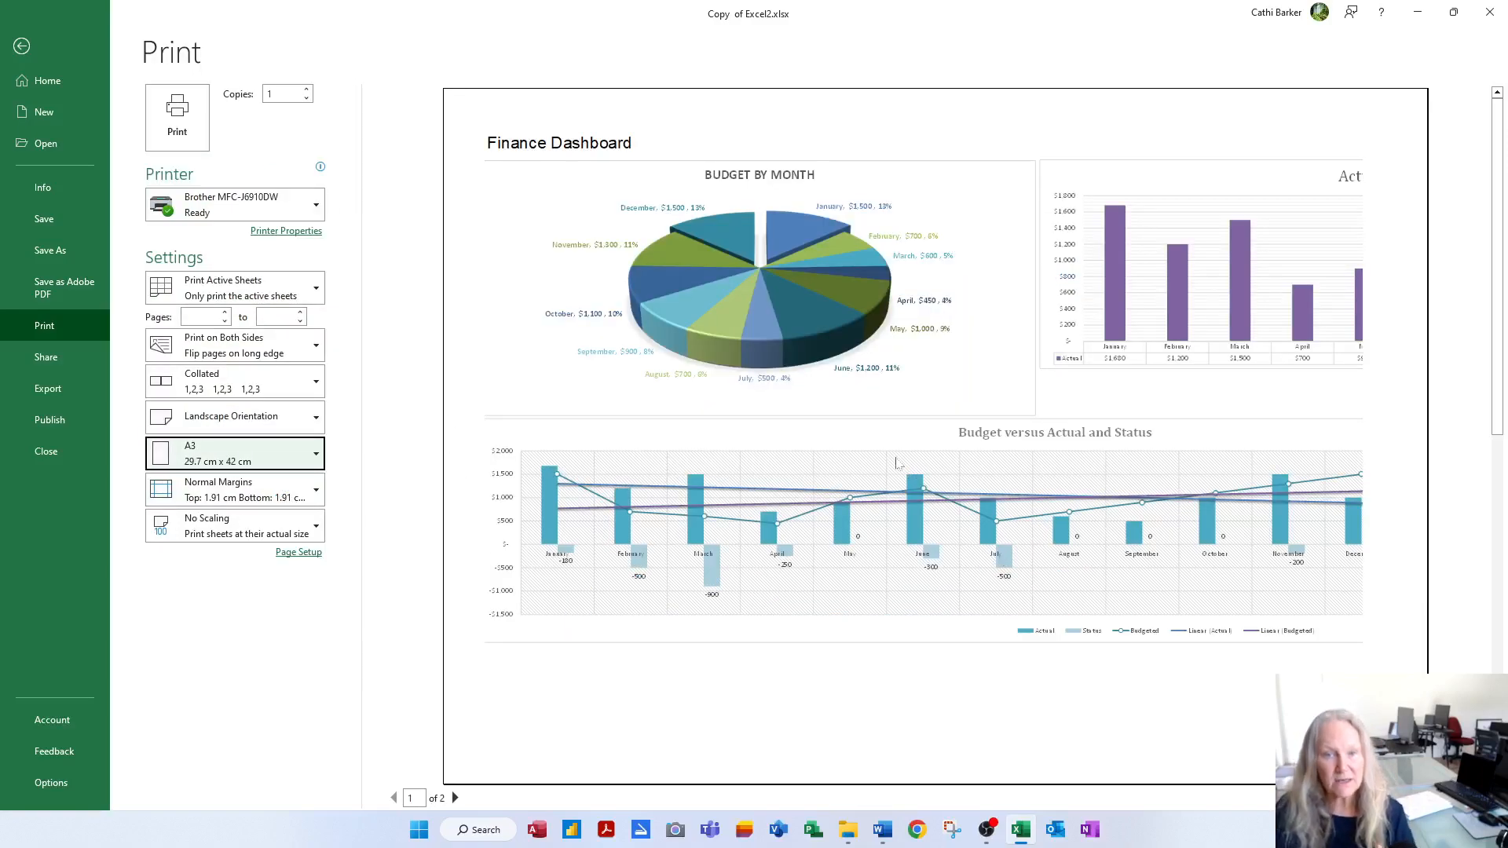
{"action": "left_click", "coordinate": [22, 45]}
Step: Narrow the Budget versus Actual and Status chart slightly from its right edge and deselect it
{"action": "left_click", "coordinate": [1474, 664]}
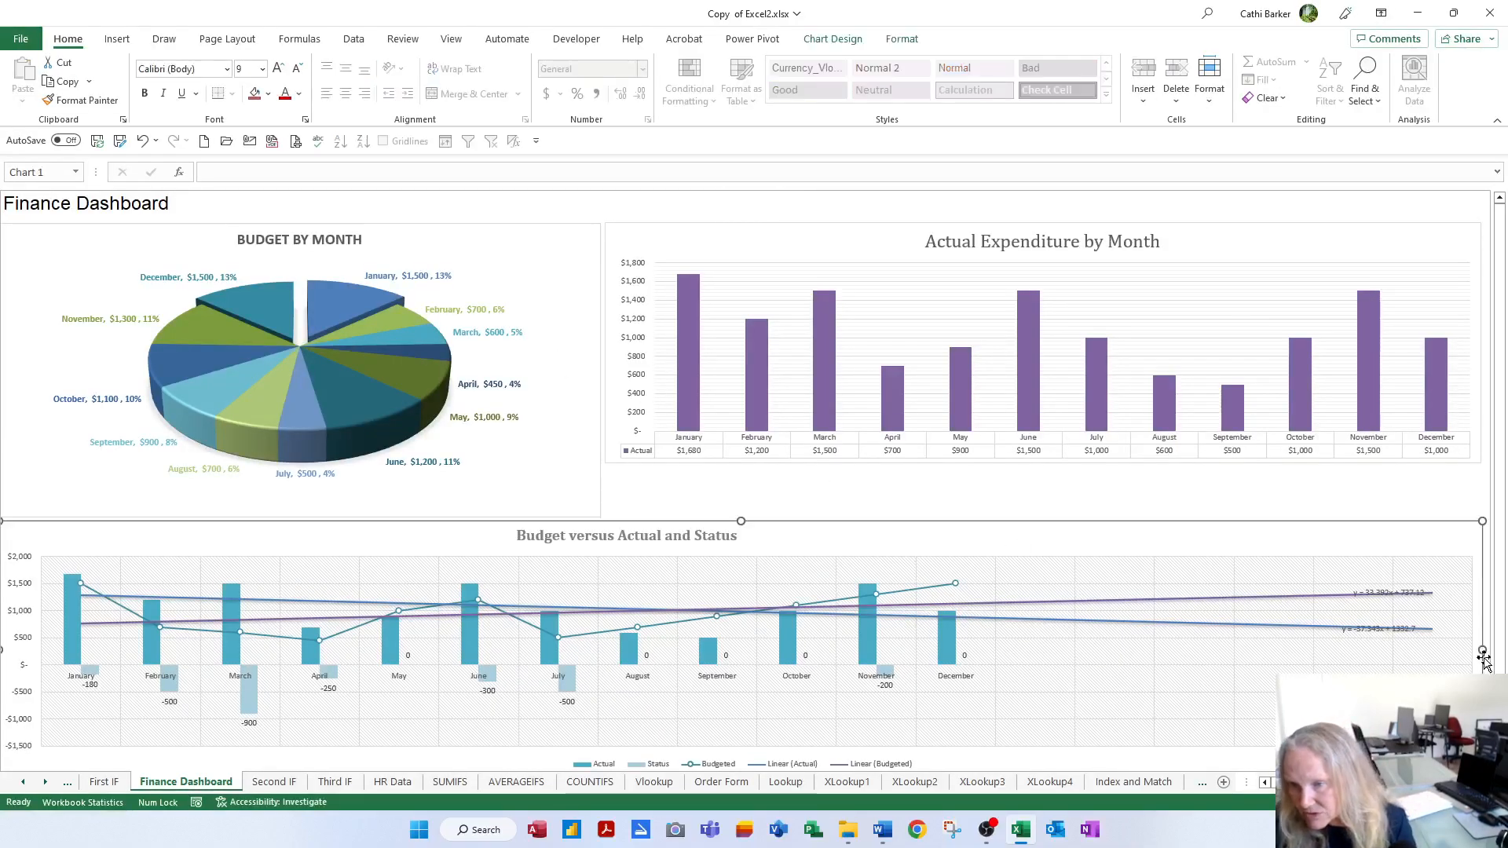
{"action": "left_click_drag", "start_coordinate": [1450, 654], "coordinate": [1444, 655]}
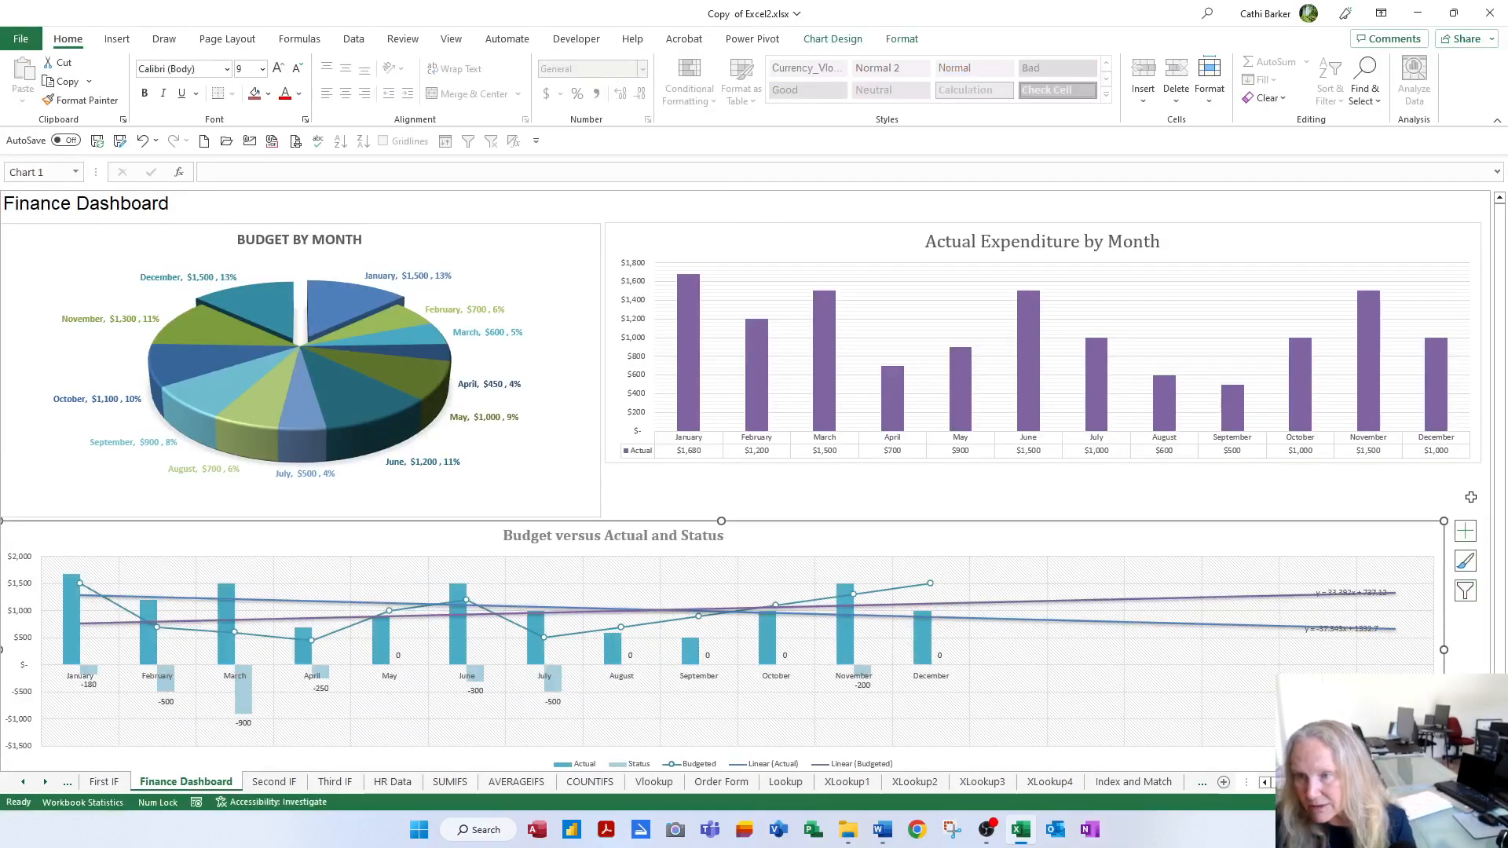
{"action": "left_click", "coordinate": [1470, 498]}
{"action": "left_click", "coordinate": [1421, 208]}
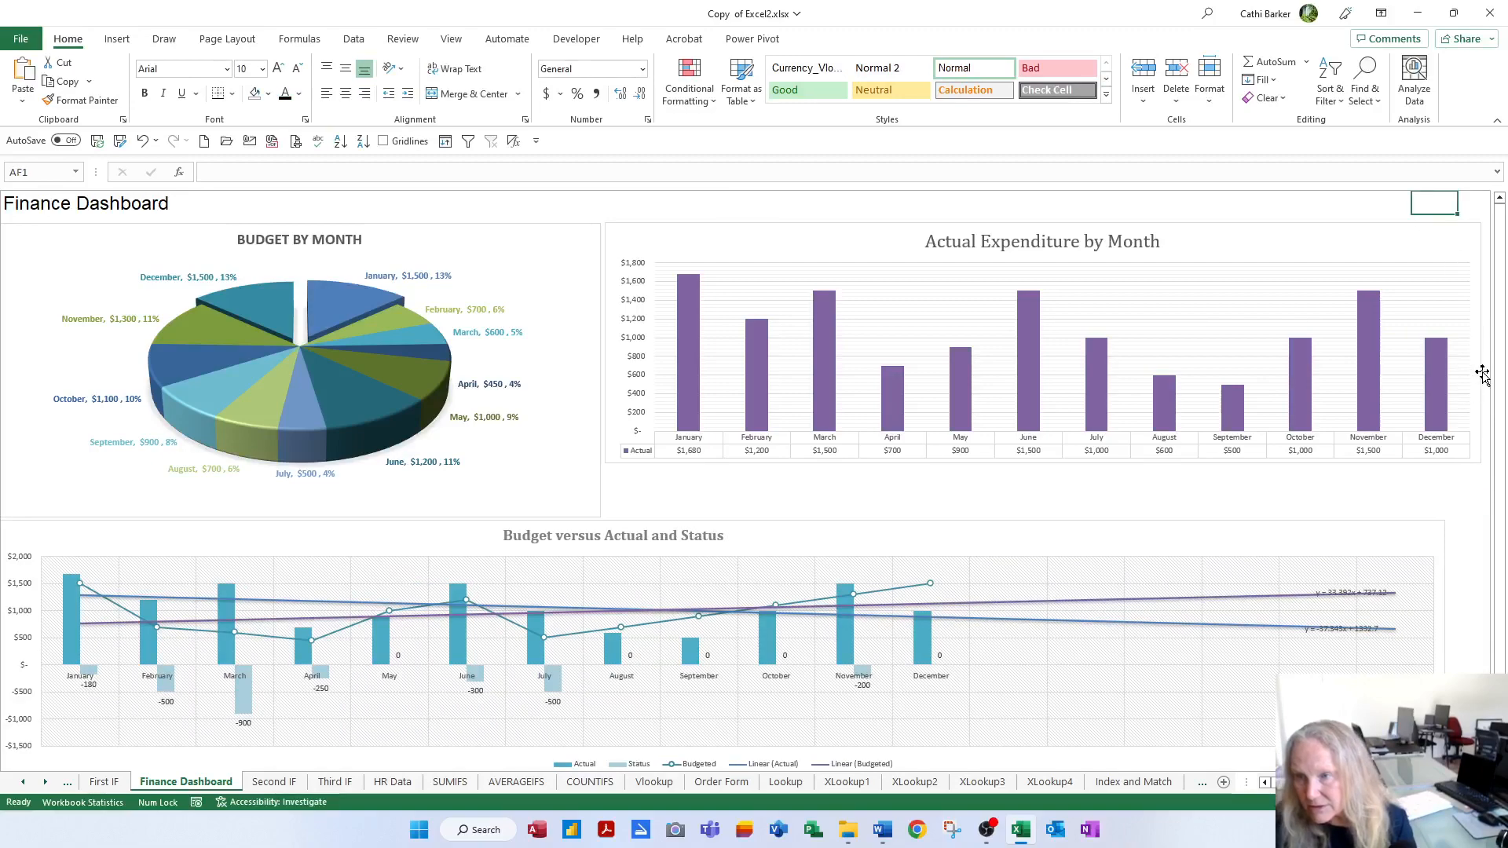
Step: Narrow the Actual Expenditure by Month chart to the lower chart's right edge, raise its top to the sheet's top, and check the print preview
{"action": "left_click", "coordinate": [1176, 244]}
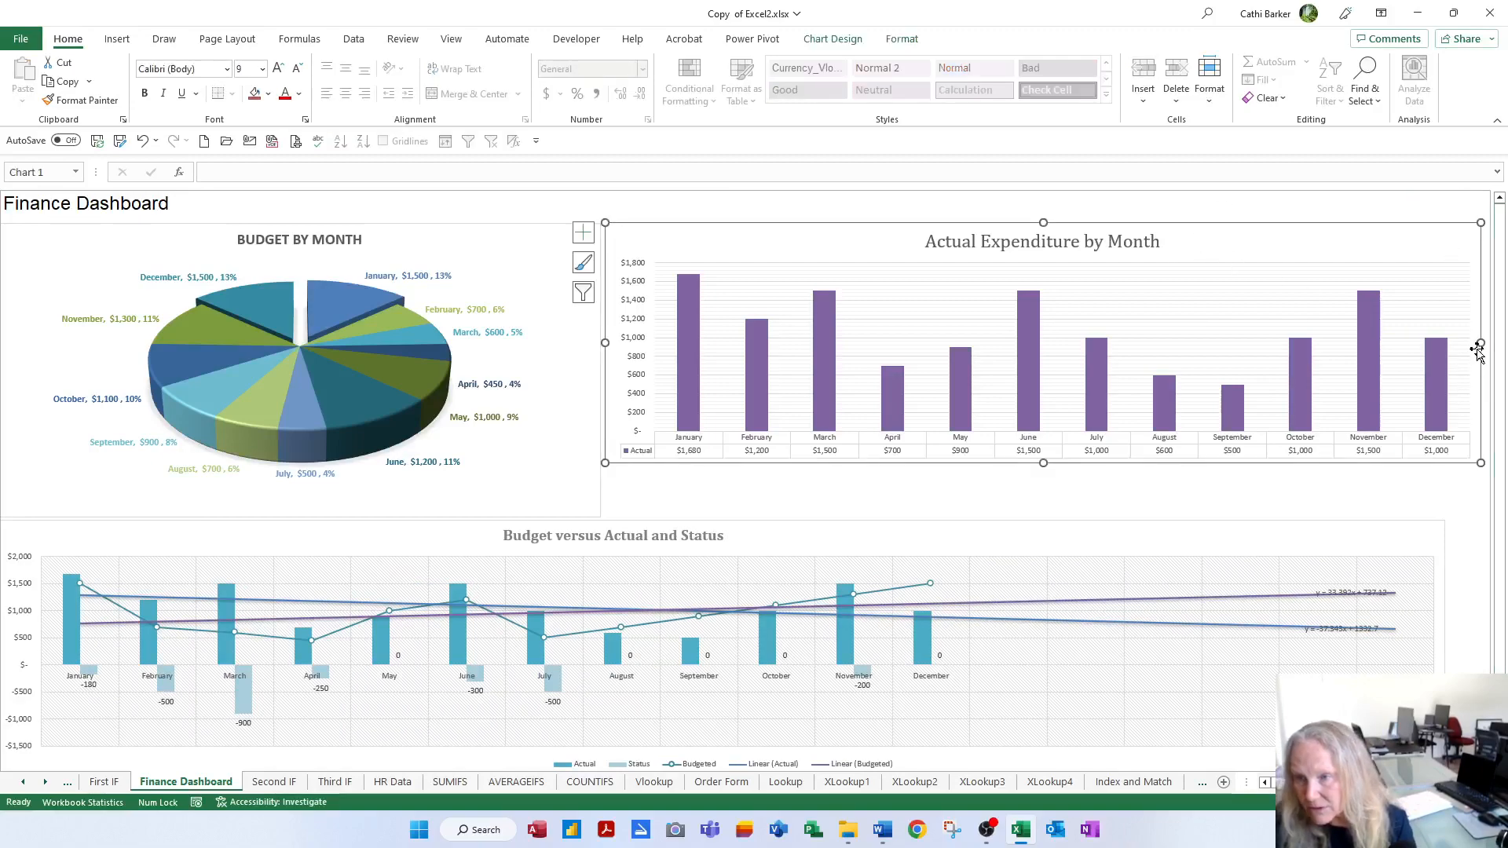
{"action": "left_click_drag", "start_coordinate": [1479, 343], "coordinate": [1446, 344]}
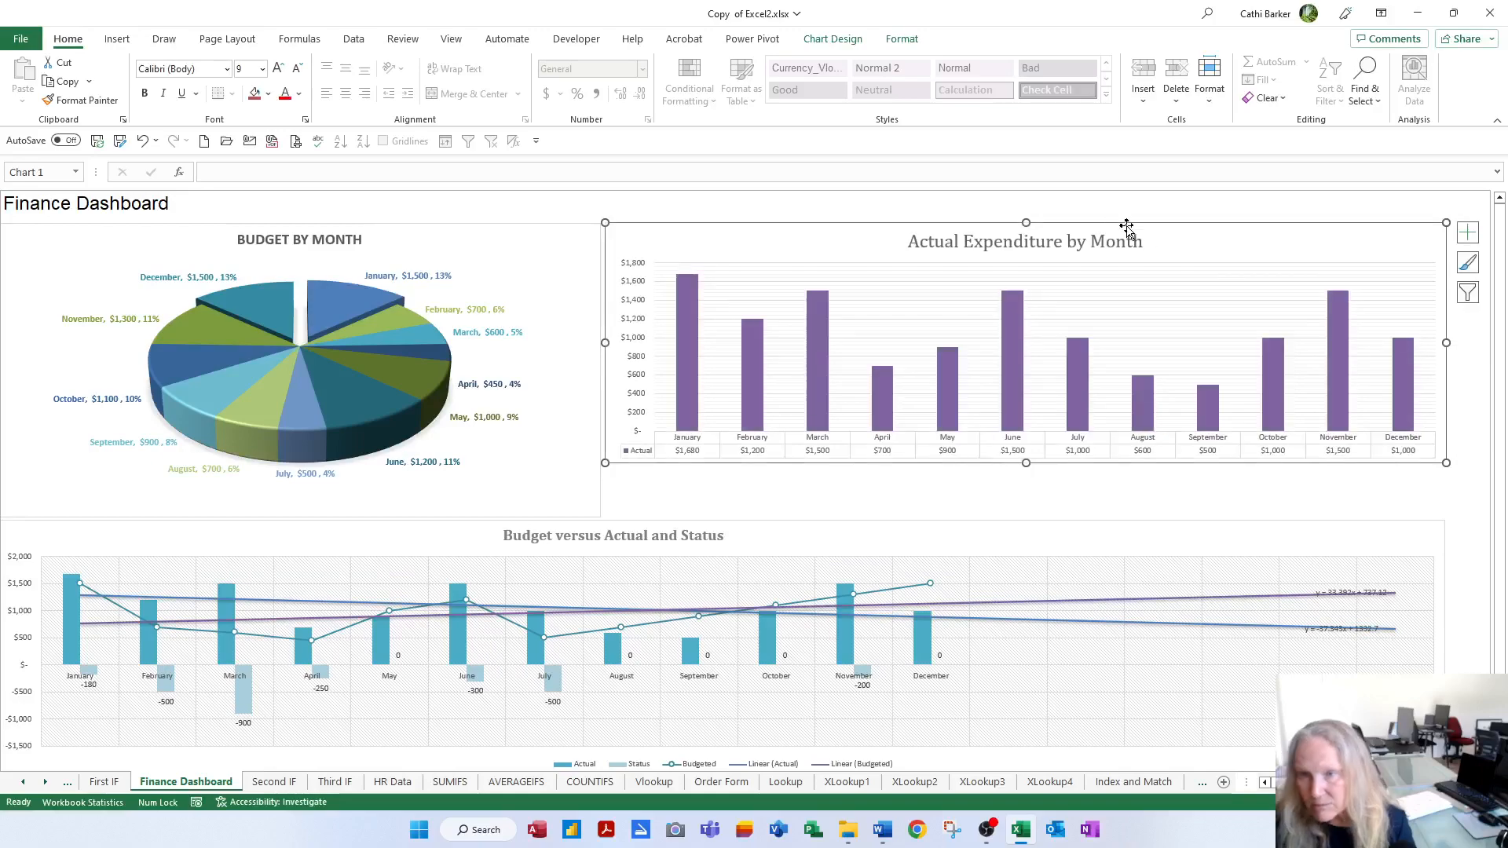
{"action": "left_click_drag", "start_coordinate": [1014, 224], "coordinate": [1020, 192]}
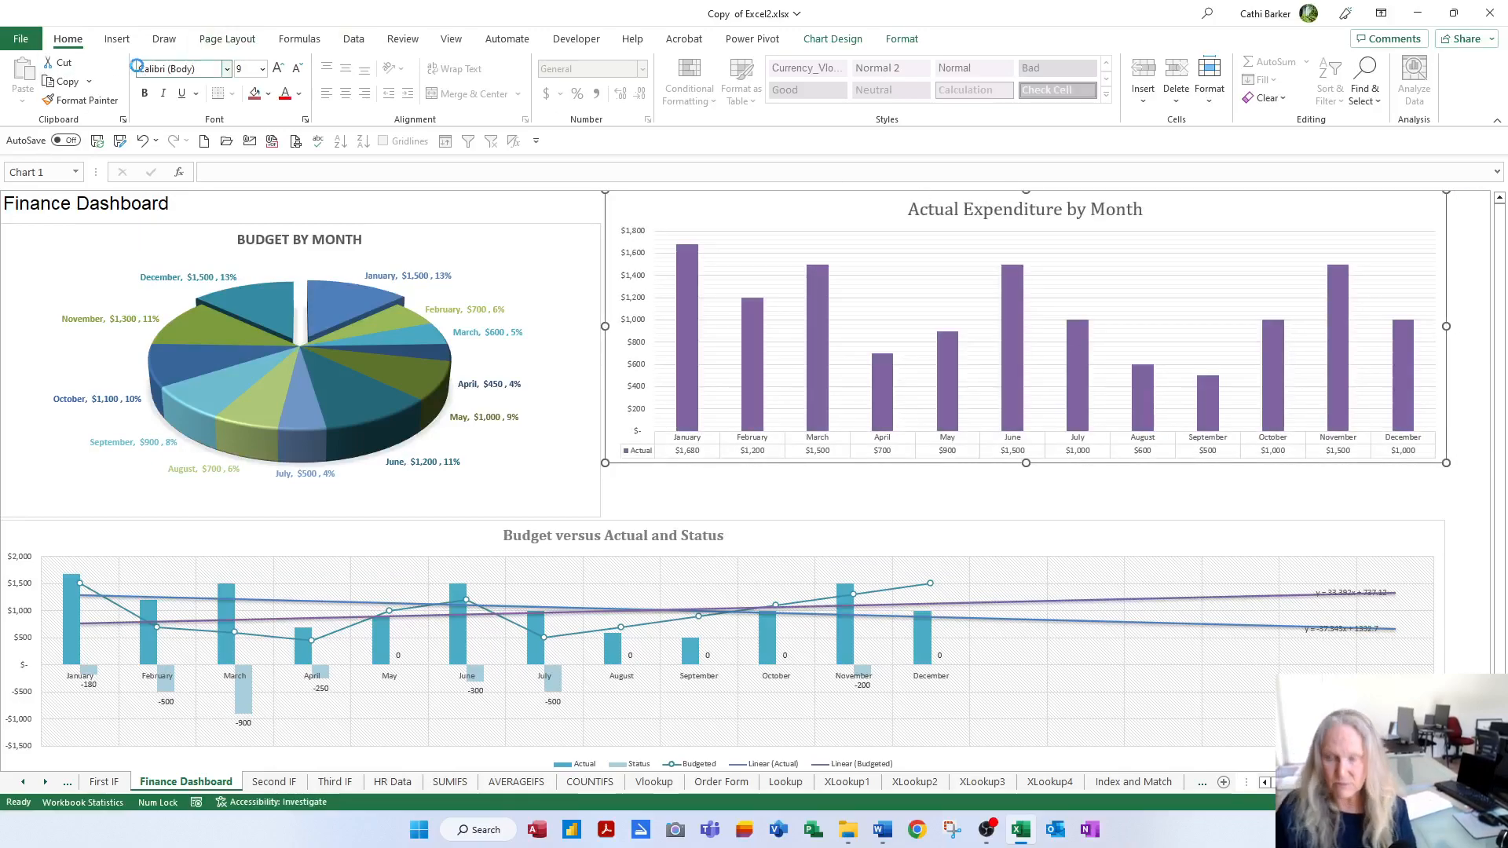
{"action": "key", "text": "ctrl+p"}
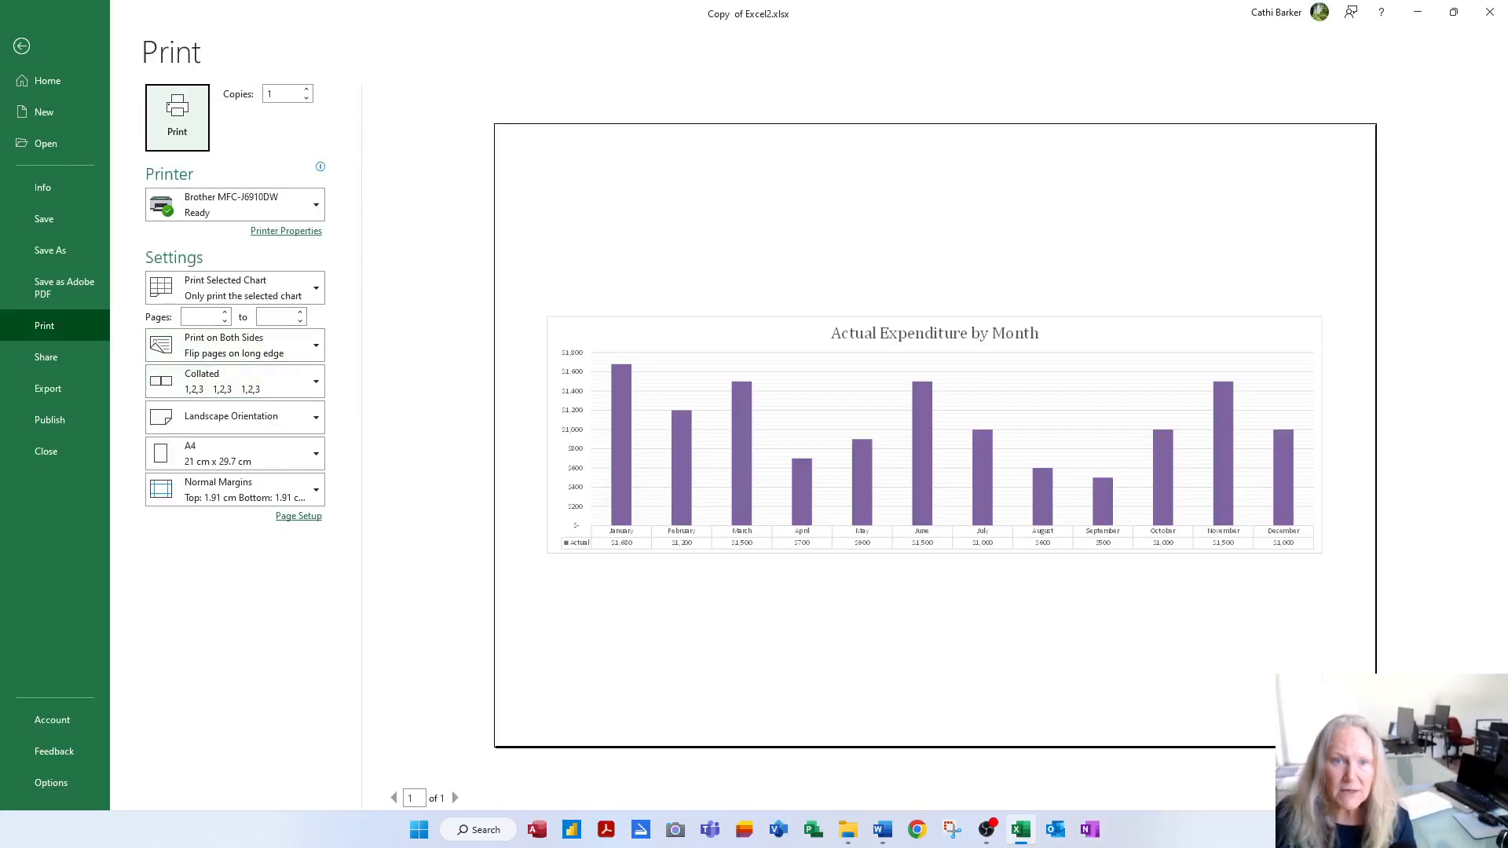
{"action": "left_click", "coordinate": [21, 45]}
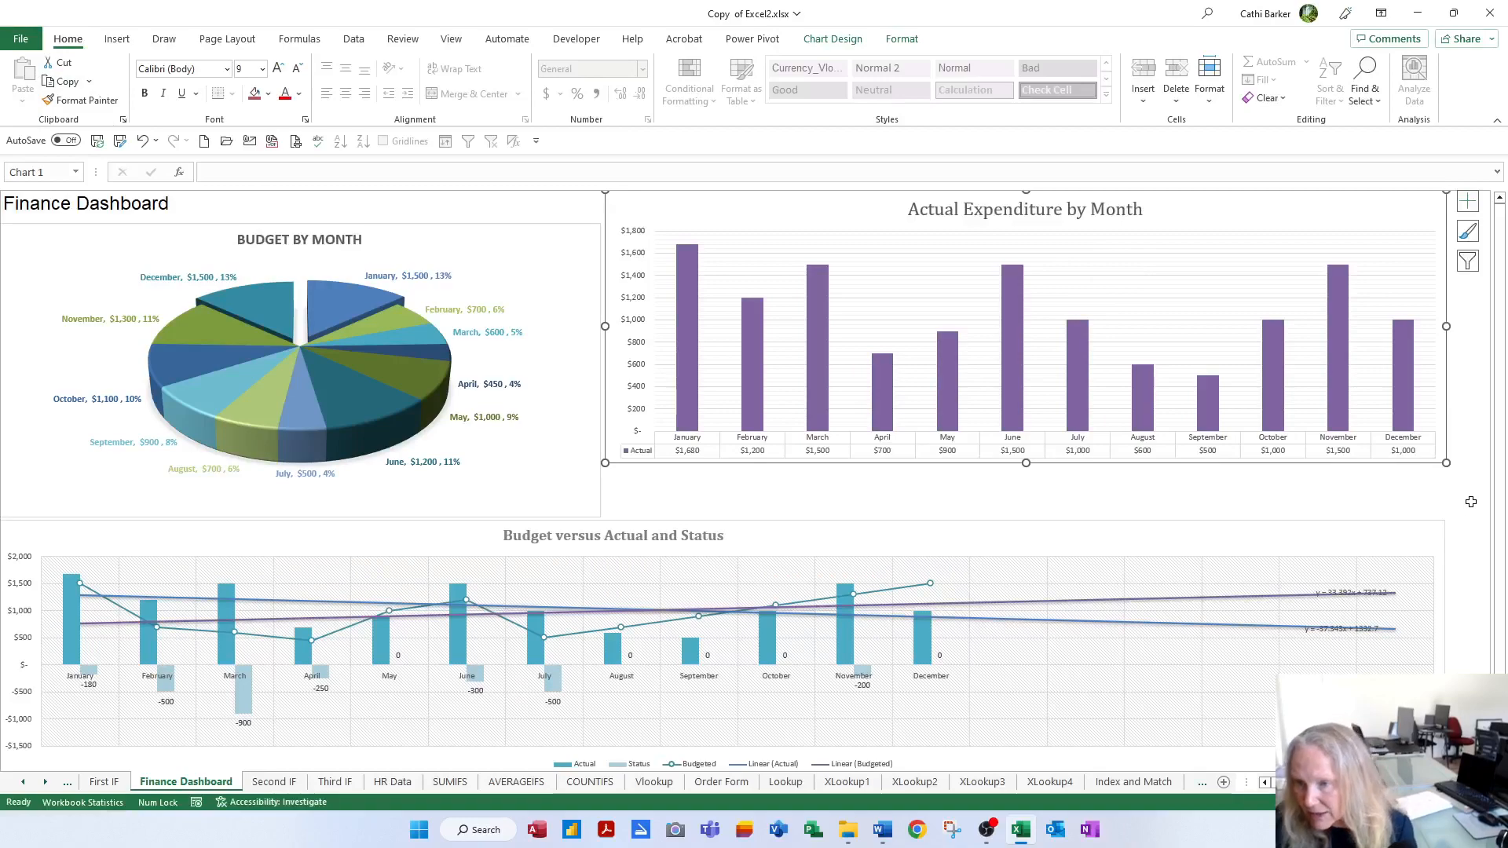
Step: Extend the lower edge of the Actual Expenditure by Month chart slightly downward
{"action": "left_click", "coordinate": [1467, 502]}
{"action": "left_click", "coordinate": [1213, 306]}
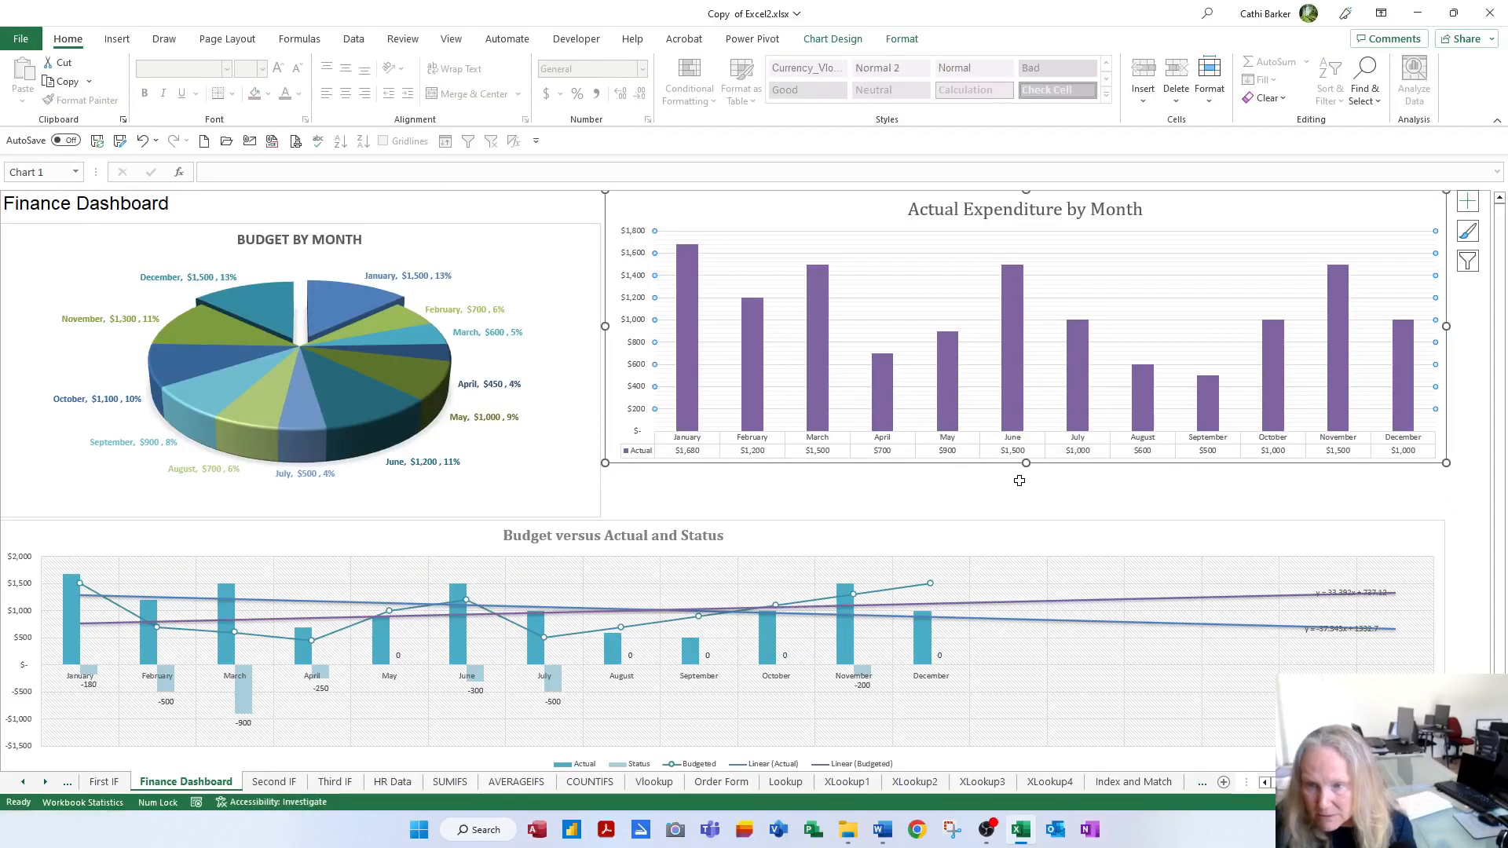
{"action": "mouse_move", "coordinate": [1027, 463]}
{"action": "left_mouse_down"}
{"action": "mouse_move", "coordinate": [1020, 510]}
{"action": "mouse_move", "coordinate": [1013, 480]}
{"action": "left_mouse_up"}
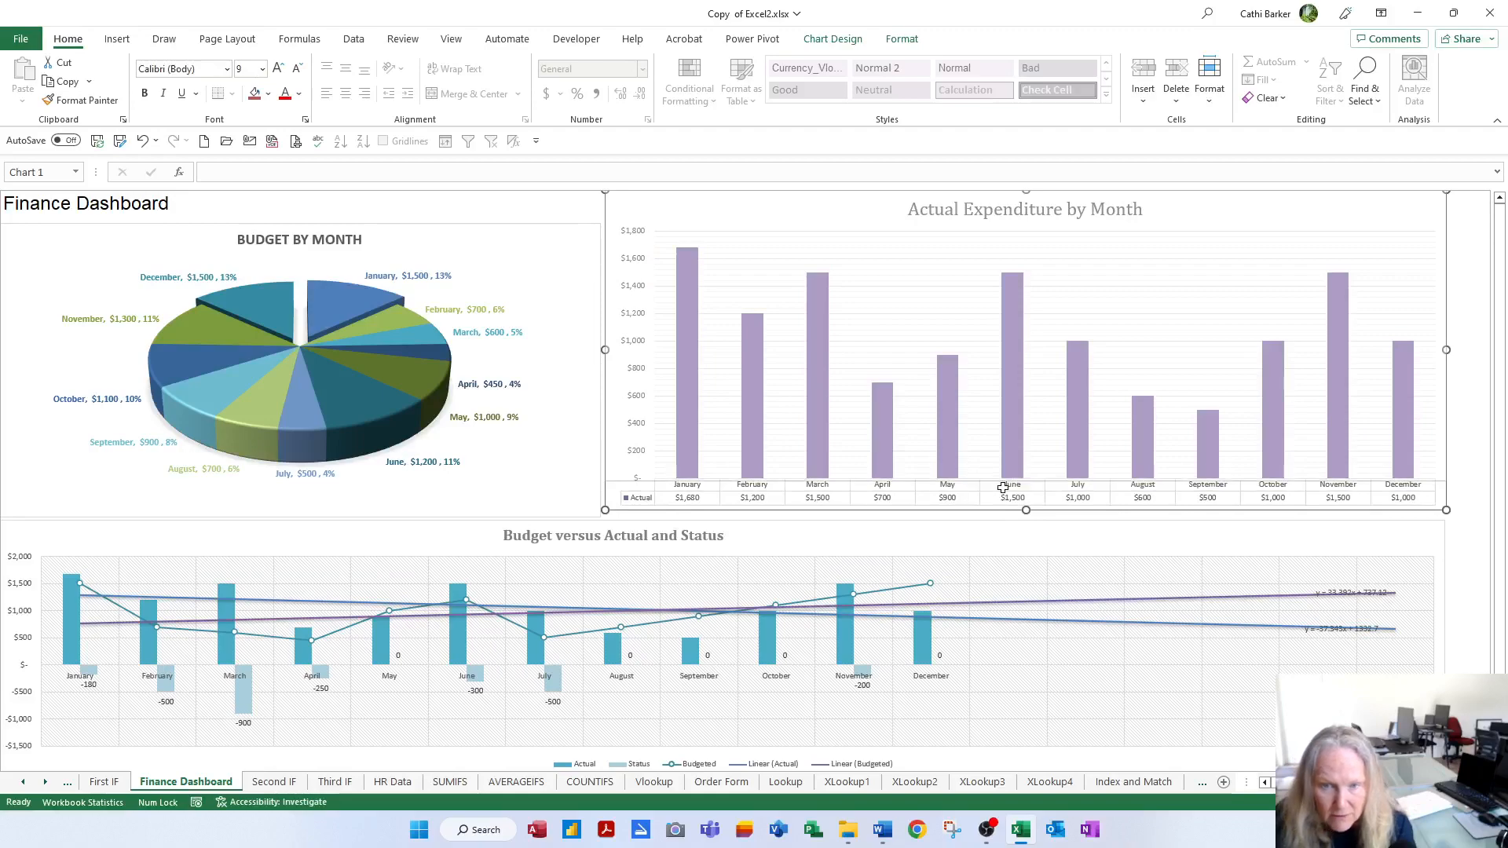
Step: Shorten the pie chart to match the column chart's lower edge, and stretch the Budget versus Actual and Status chart up to meet both
{"action": "left_click", "coordinate": [471, 506]}
{"action": "left_click_drag", "start_coordinate": [299, 516], "coordinate": [301, 482]}
{"action": "left_click", "coordinate": [1085, 542]}
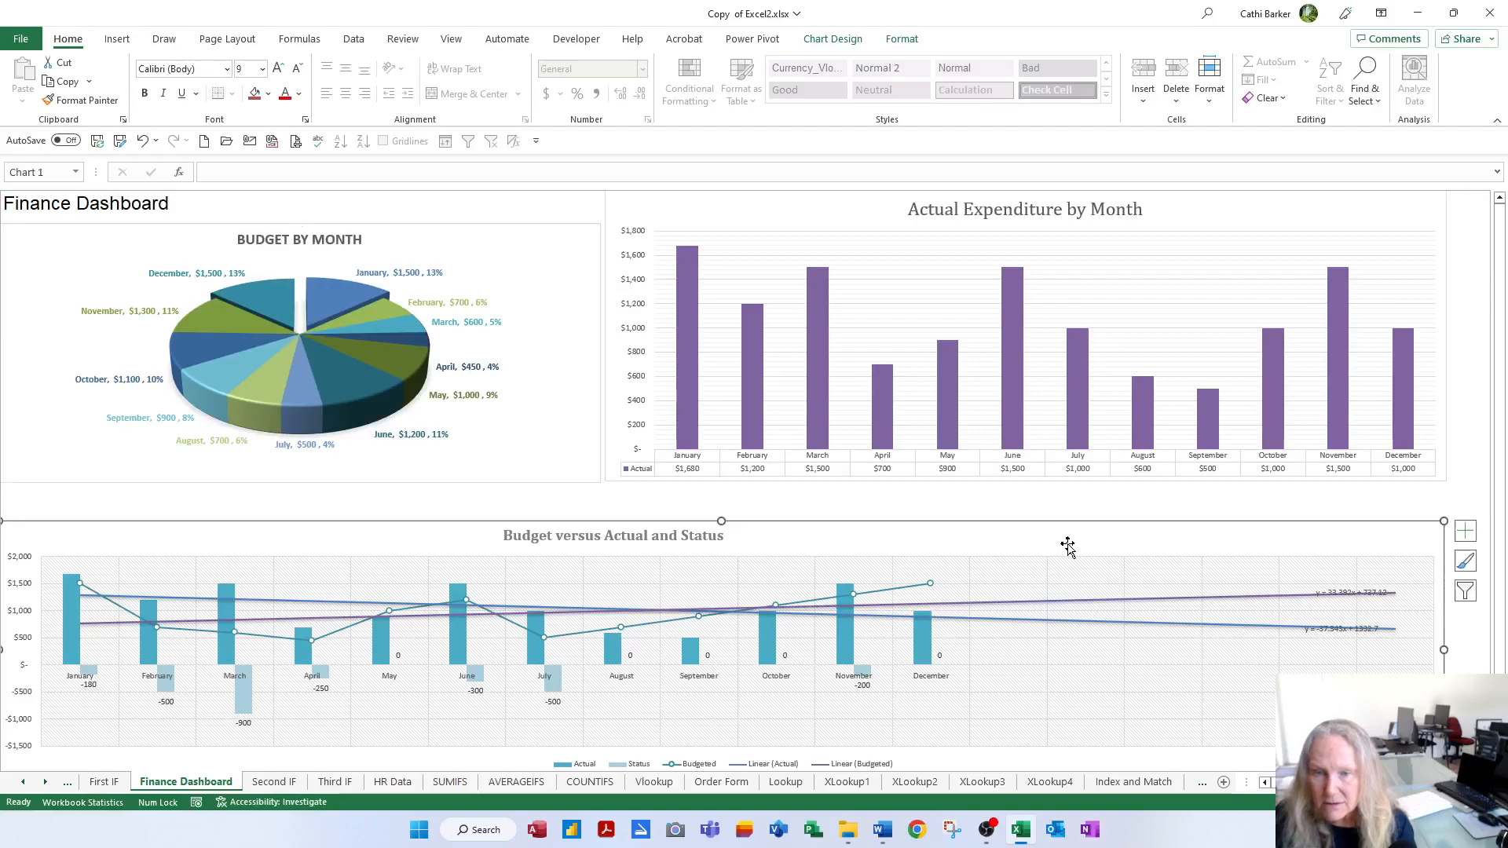
{"action": "left_click_drag", "start_coordinate": [720, 517], "coordinate": [720, 485]}
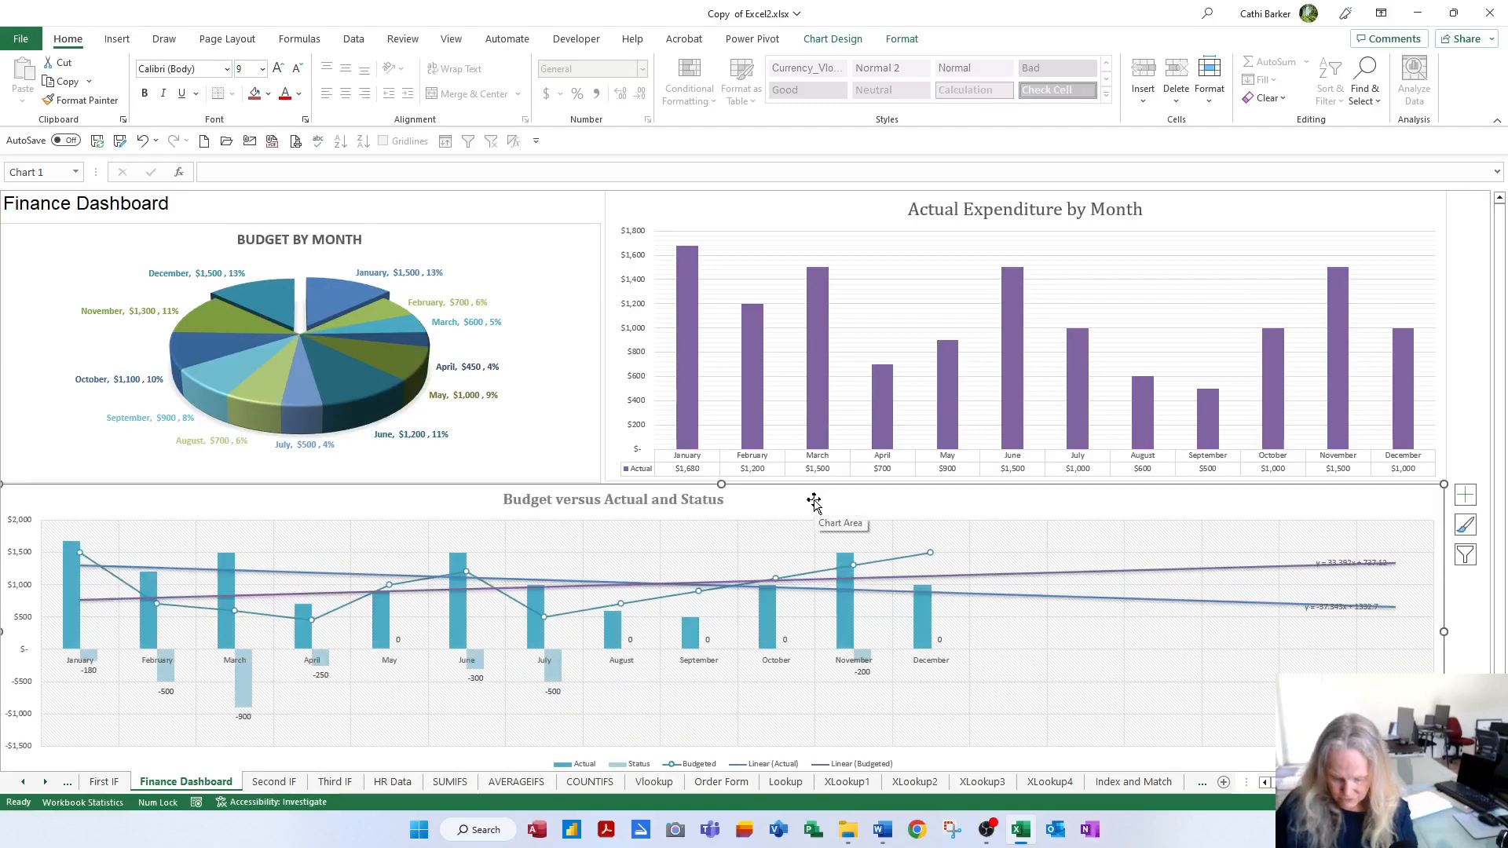
Step: Set the whole dashboard to print with Fit Sheet on One Page scaling and Narrow Margins, and return to the sheet
{"action": "key", "text": "ctrl+p"}
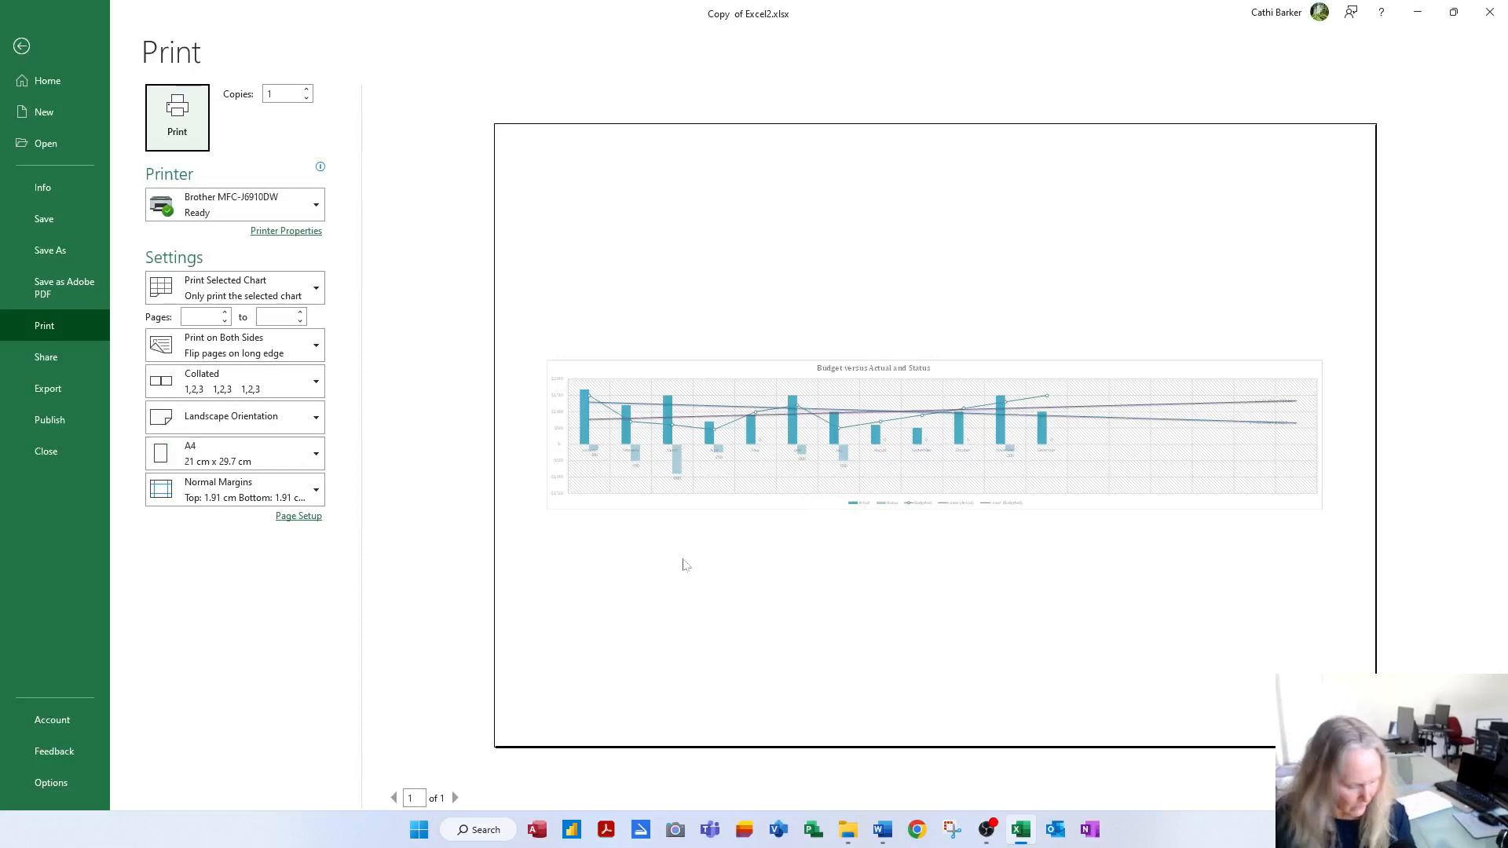
{"action": "left_click", "coordinate": [19, 48]}
{"action": "left_click", "coordinate": [393, 206]}
{"action": "key", "text": "ctrl+p"}
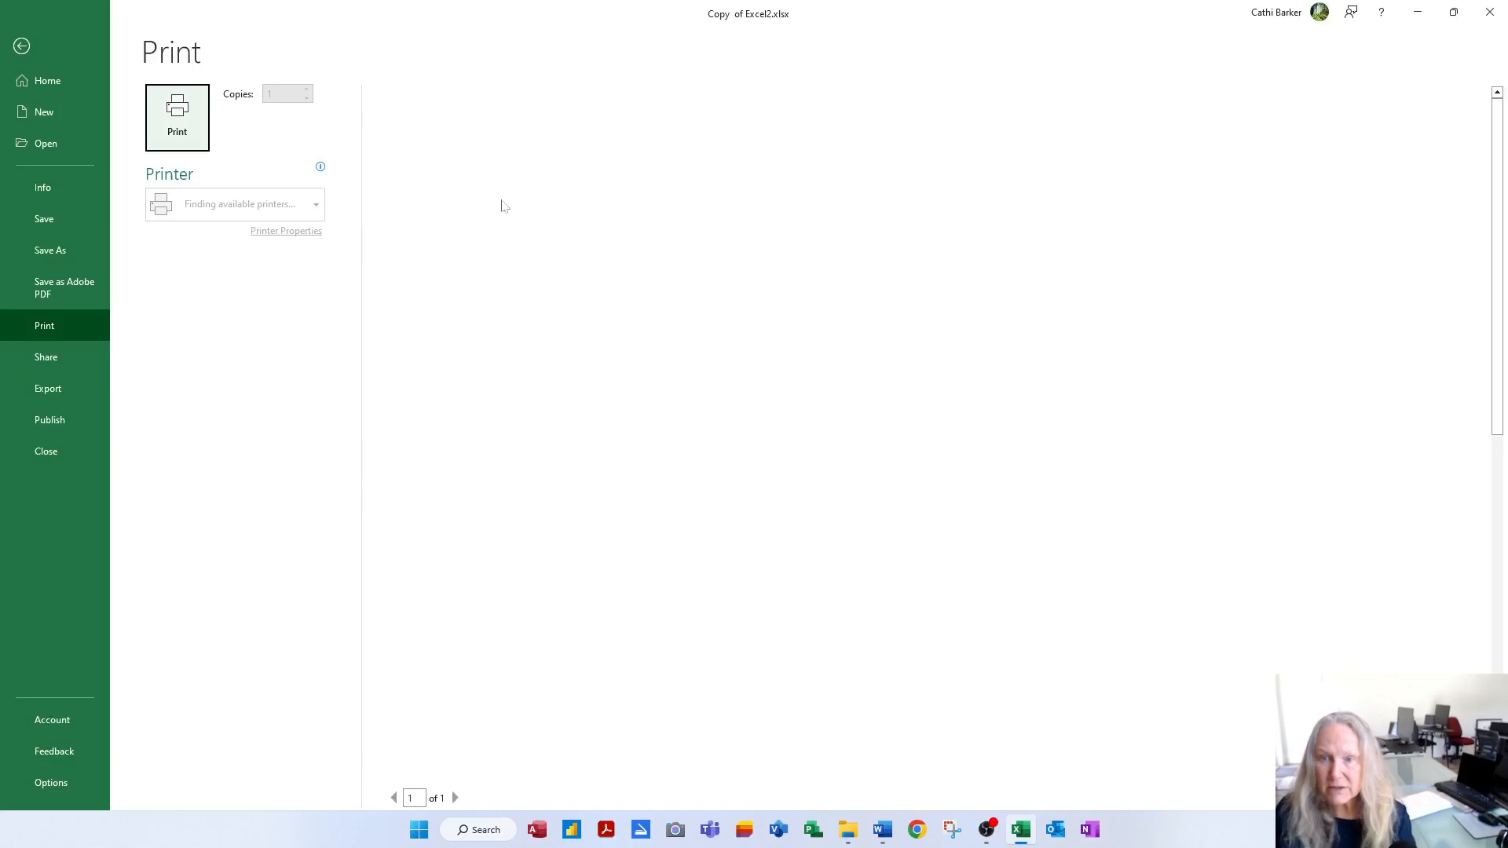
{"action": "left_click", "coordinate": [229, 534]}
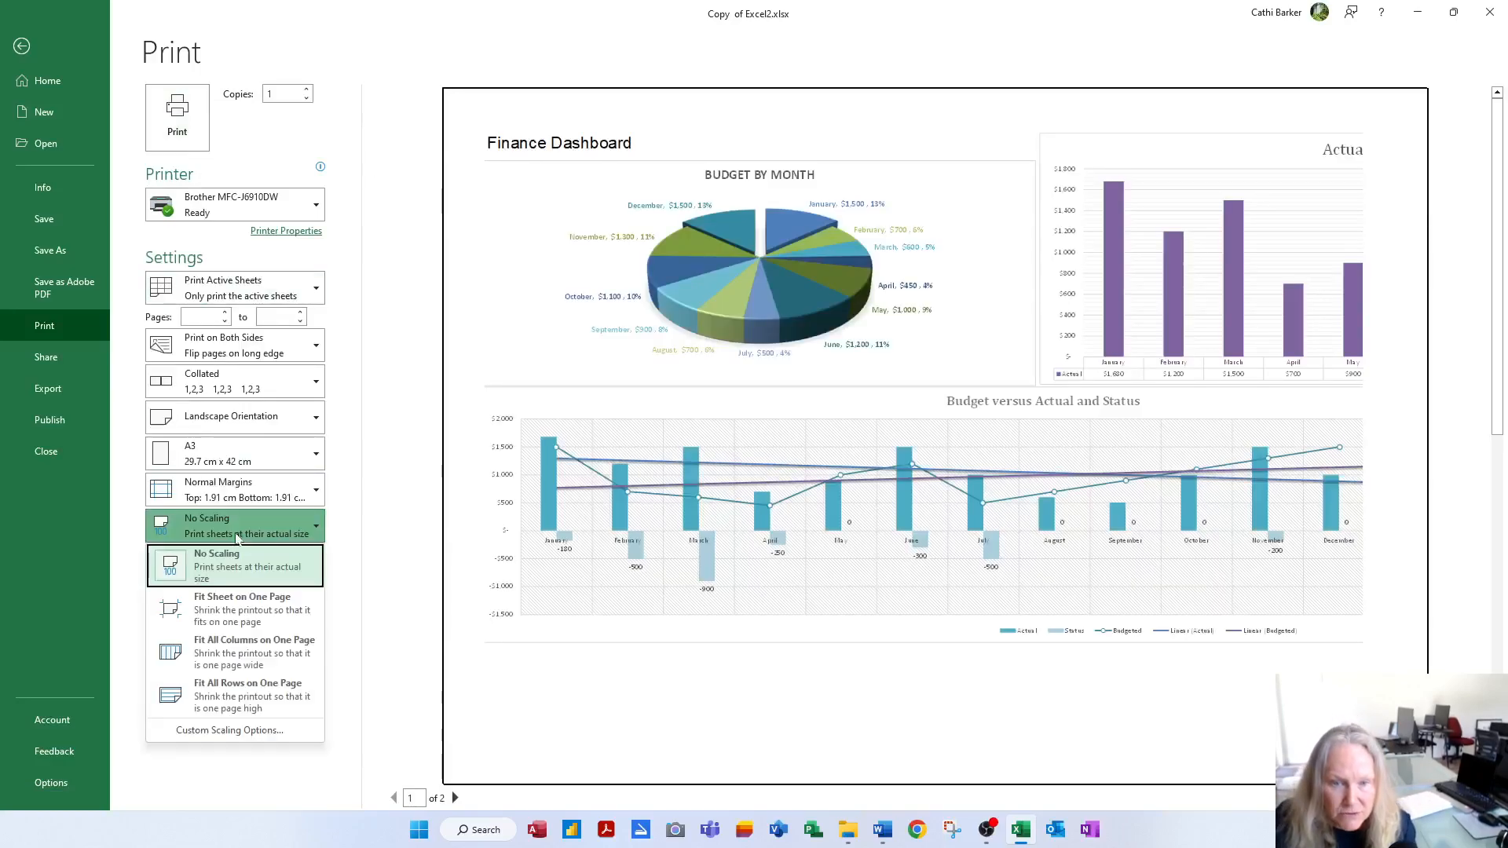
{"action": "left_click", "coordinate": [251, 612]}
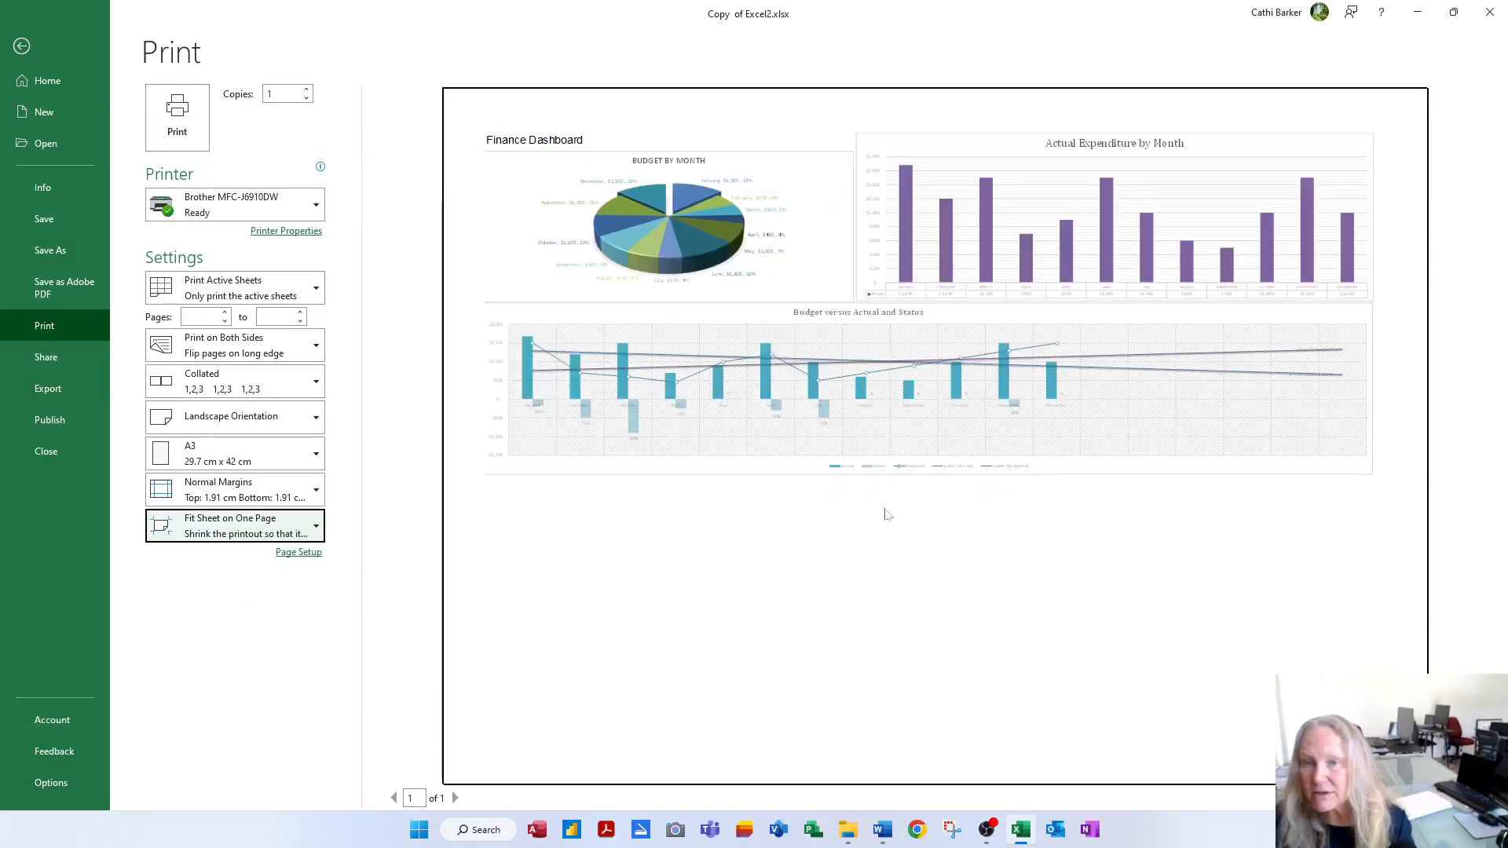
{"action": "left_click", "coordinate": [279, 496]}
{"action": "left_click", "coordinate": [274, 736]}
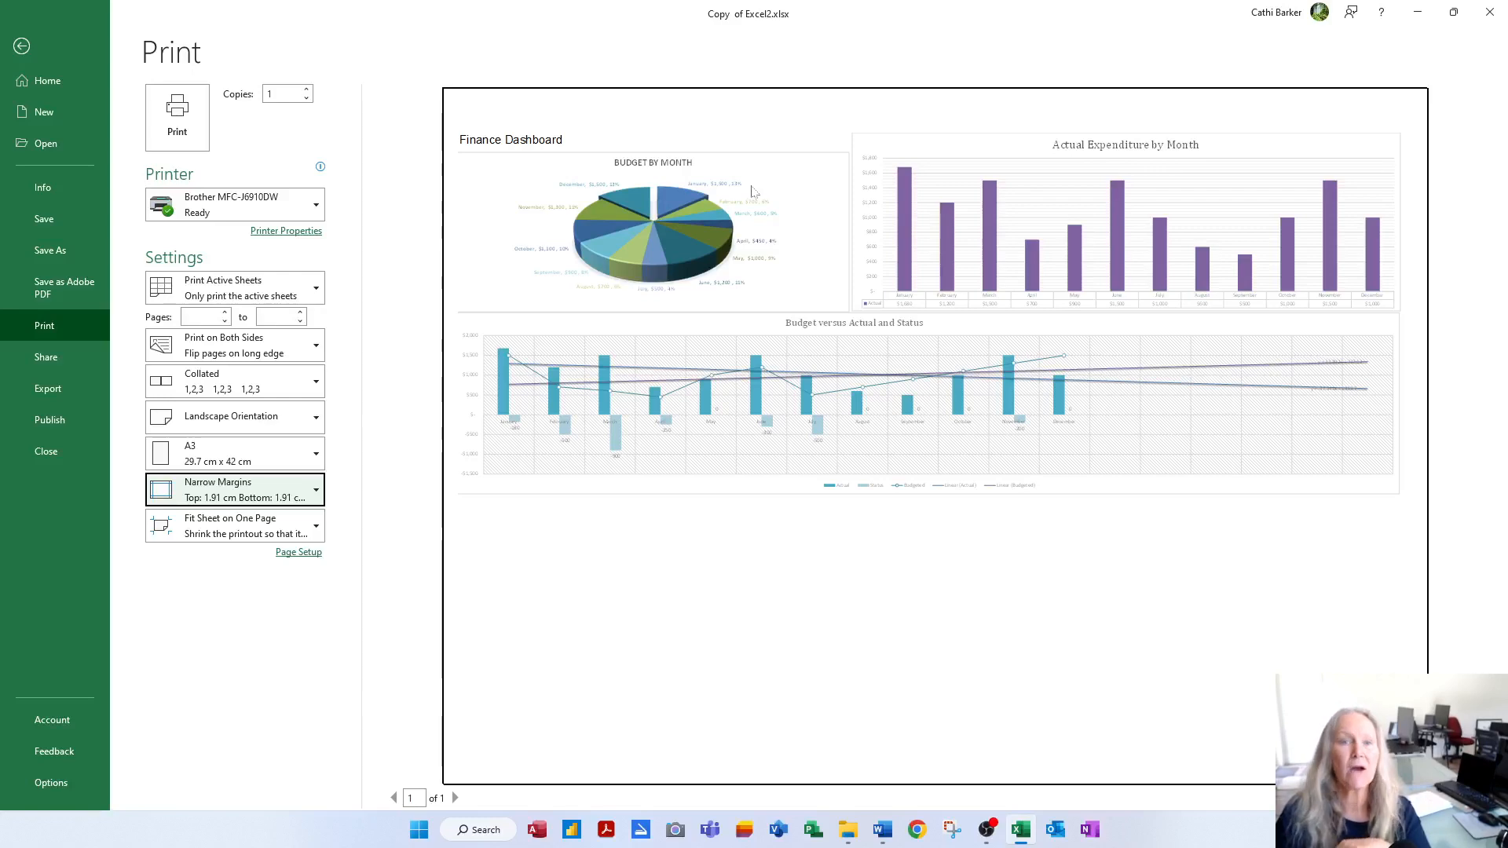
{"action": "left_click", "coordinate": [21, 47]}
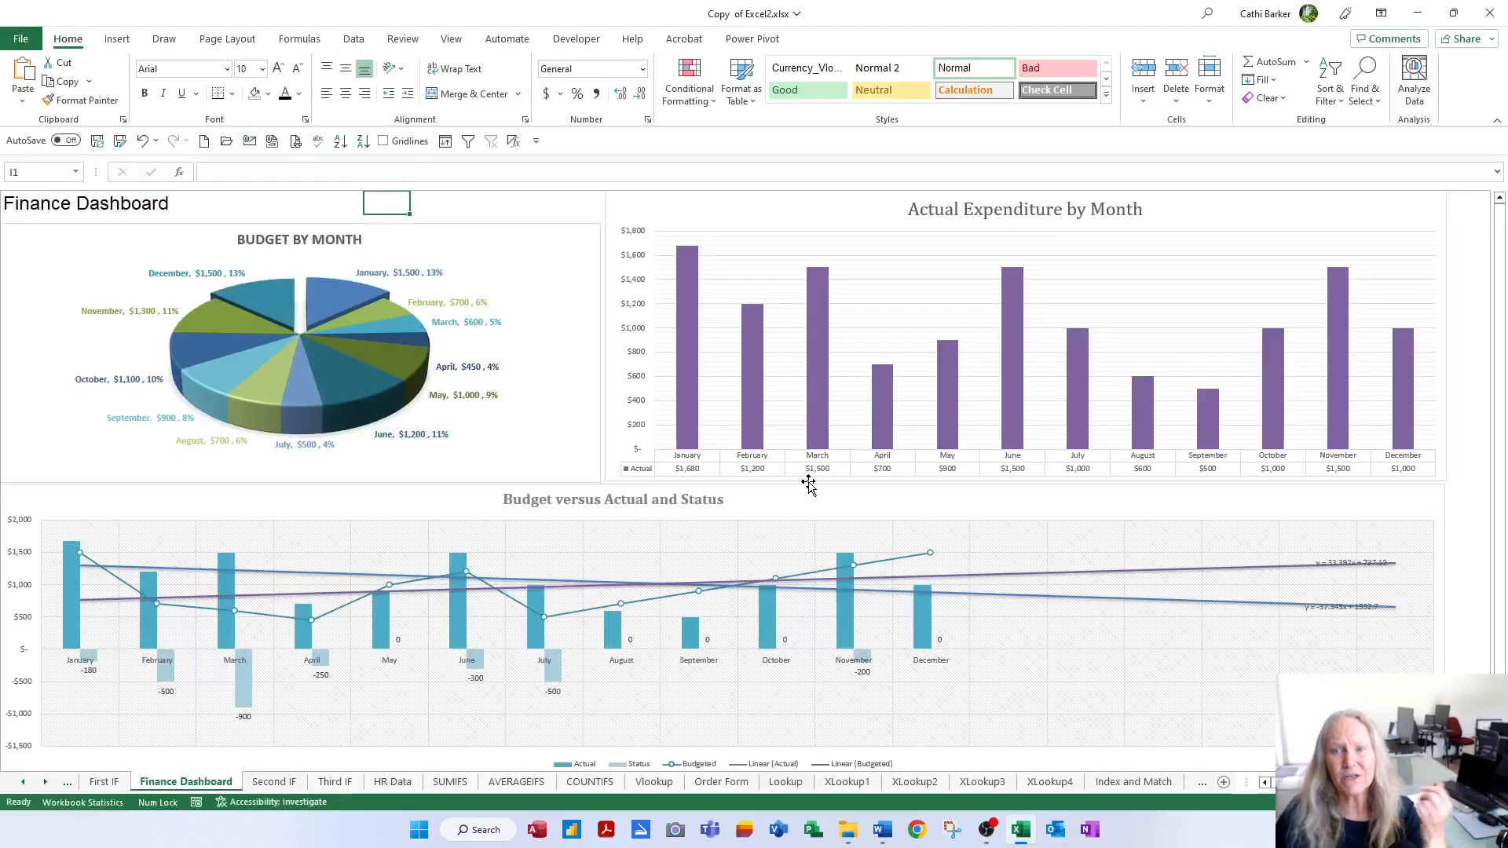